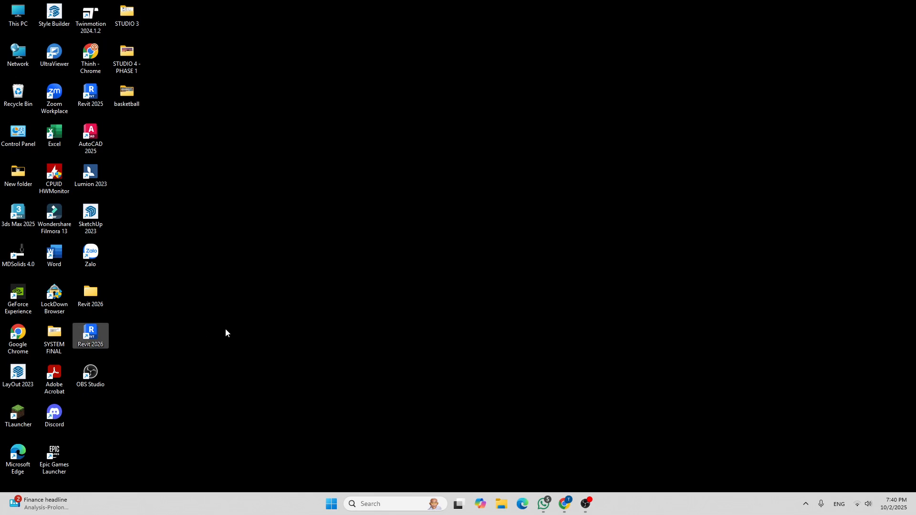
Launch Revit 2026 from the desktop, and bring up and dismiss the dialog for opening an existing model
double_click(100, 343)
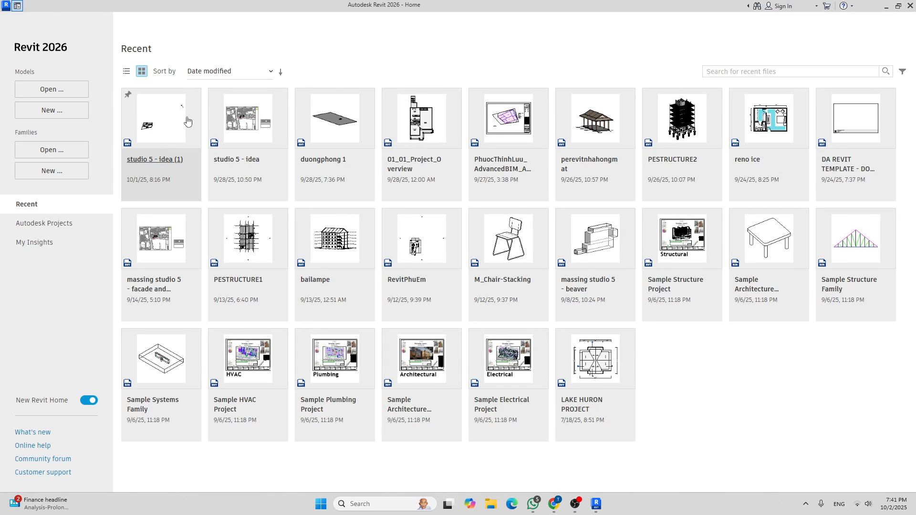
mouse_move(187, 122)
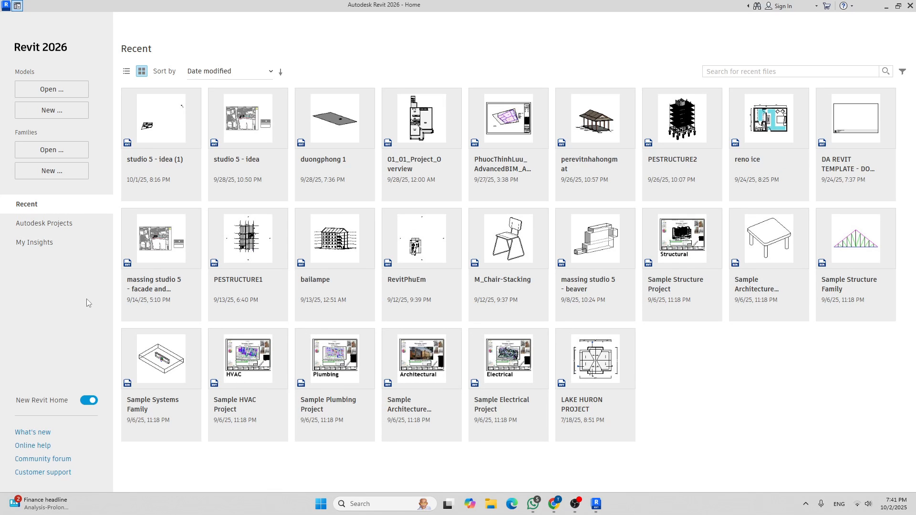
left_click(52, 89)
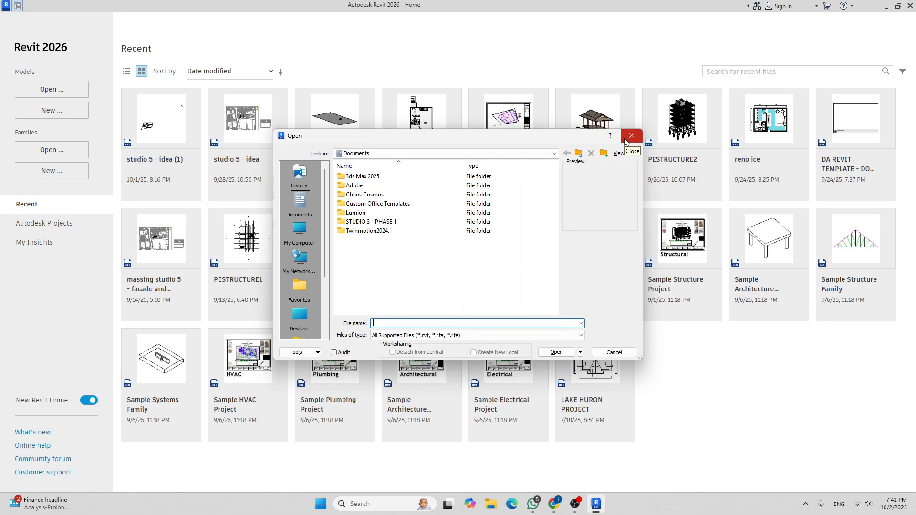
left_click(631, 137)
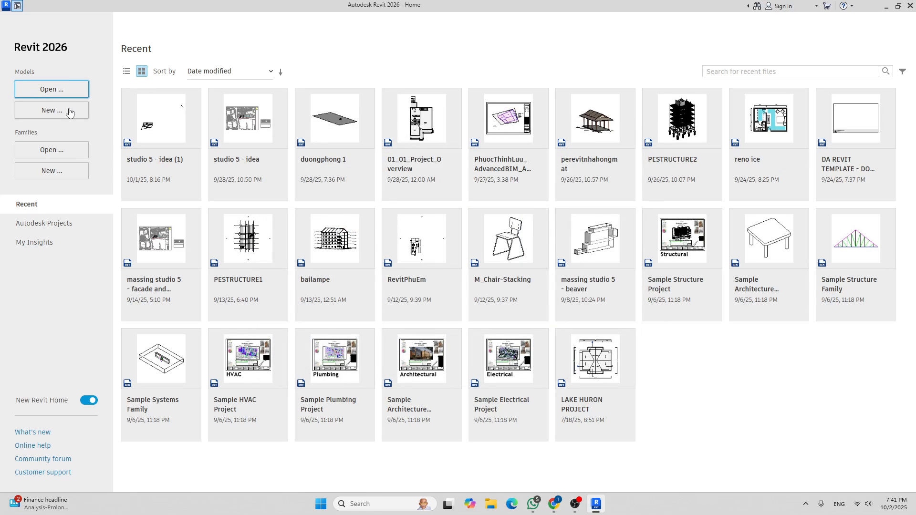
Create a new project from the default.rte template in the English-Imperial templates folder
left_click(70, 112)
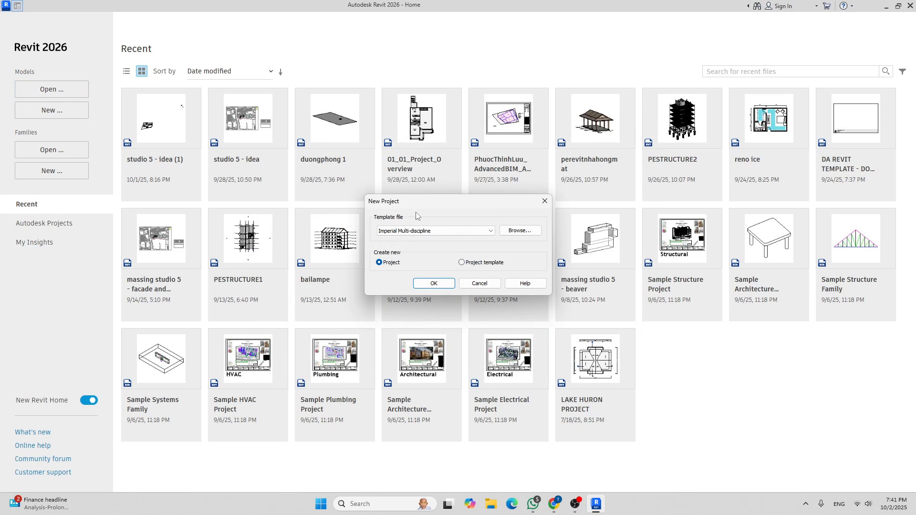
left_click(506, 232)
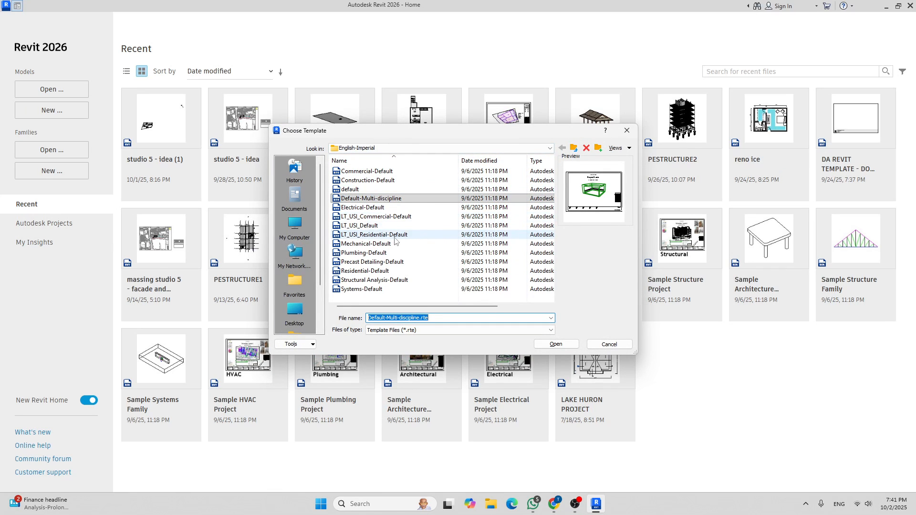
left_click(363, 190)
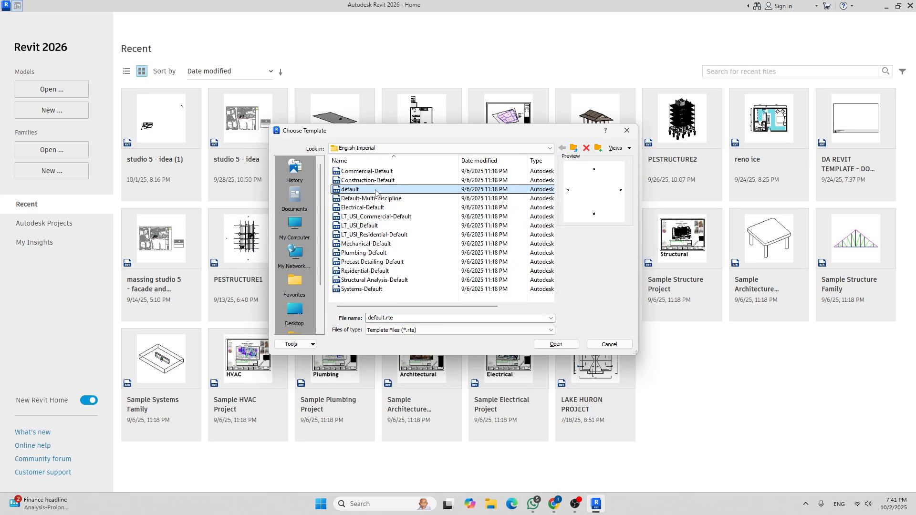
left_click(558, 344)
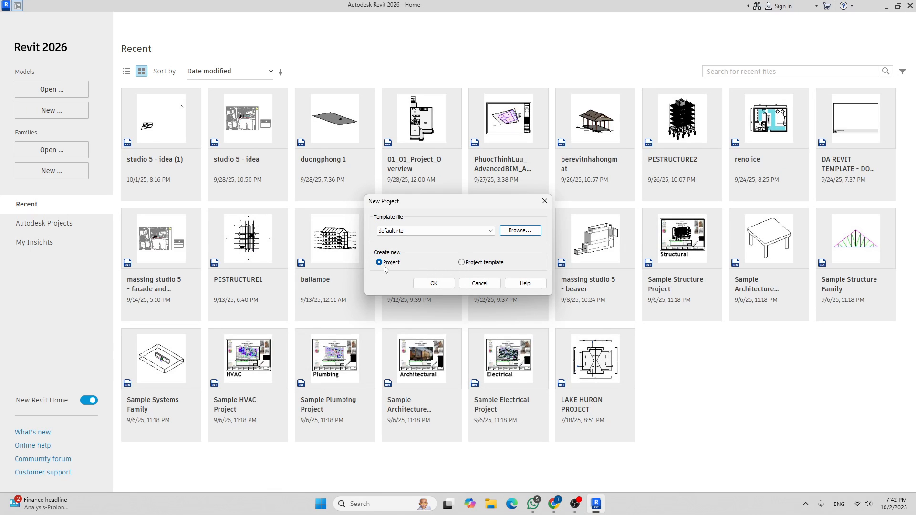
left_click(436, 283)
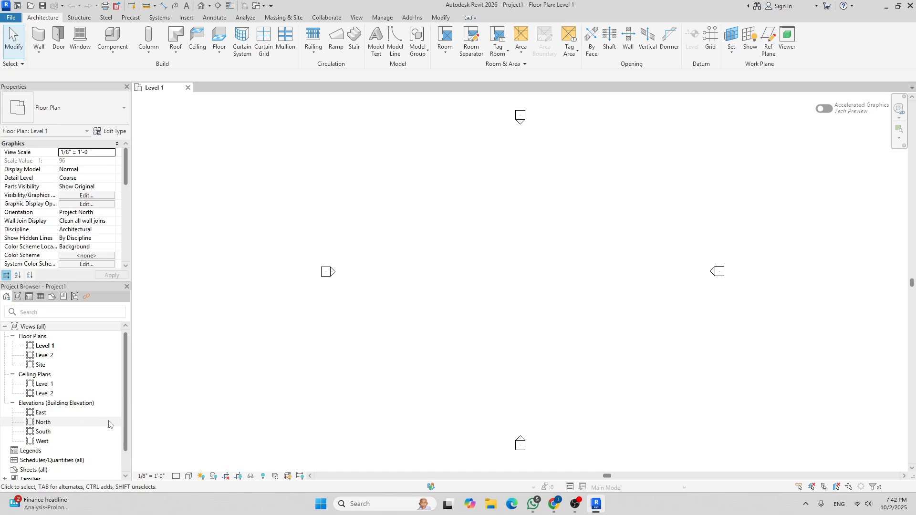
Open the North building elevation to see the level markers up close
double_click(44, 422)
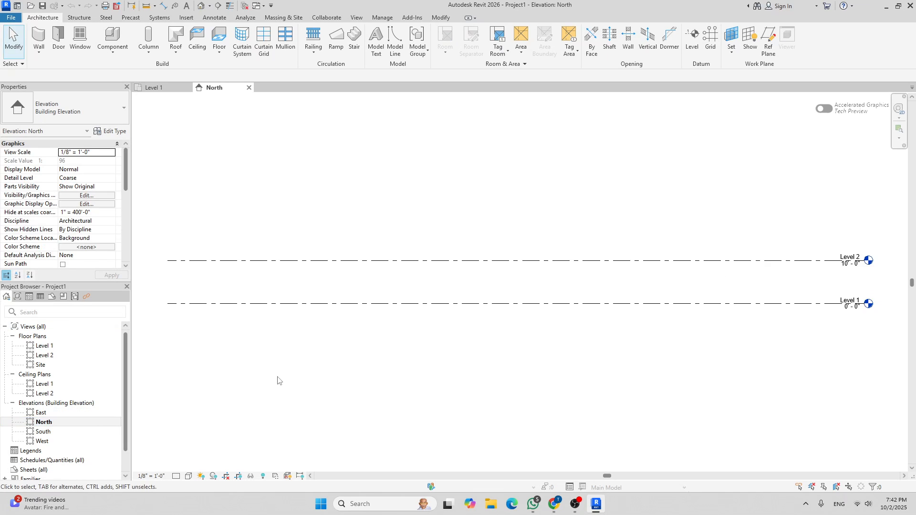
scroll(522, 333, "down", 3)
scroll(573, 334, "up", 1)
scroll(703, 328, "up", 2)
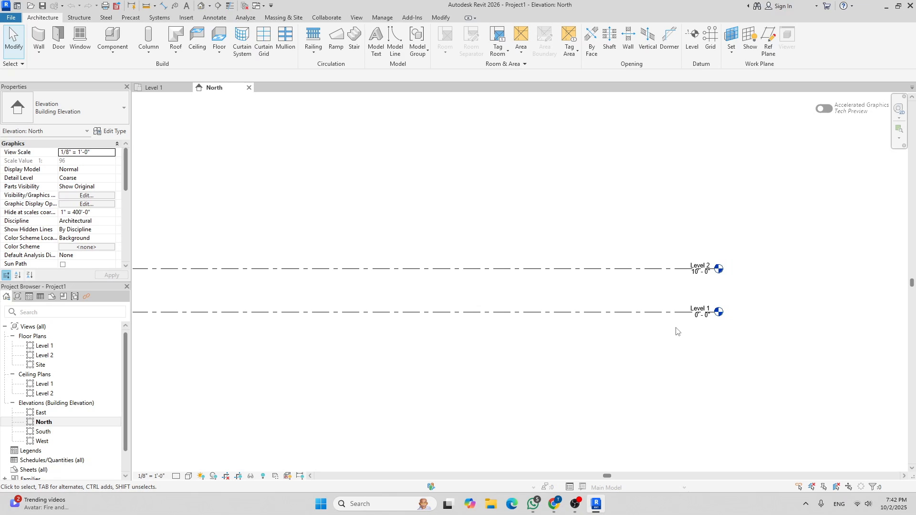
scroll(690, 314, "up", 3)
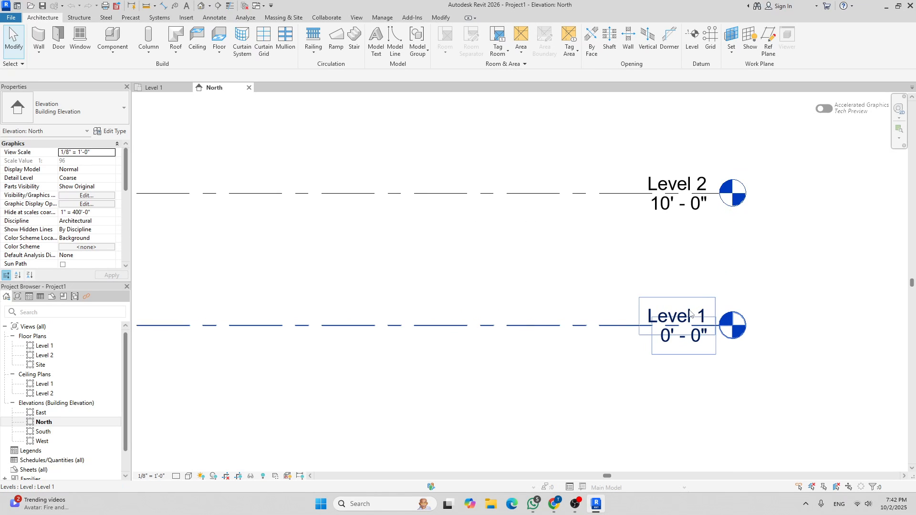
scroll(690, 313, "down", 2)
double_click(691, 311)
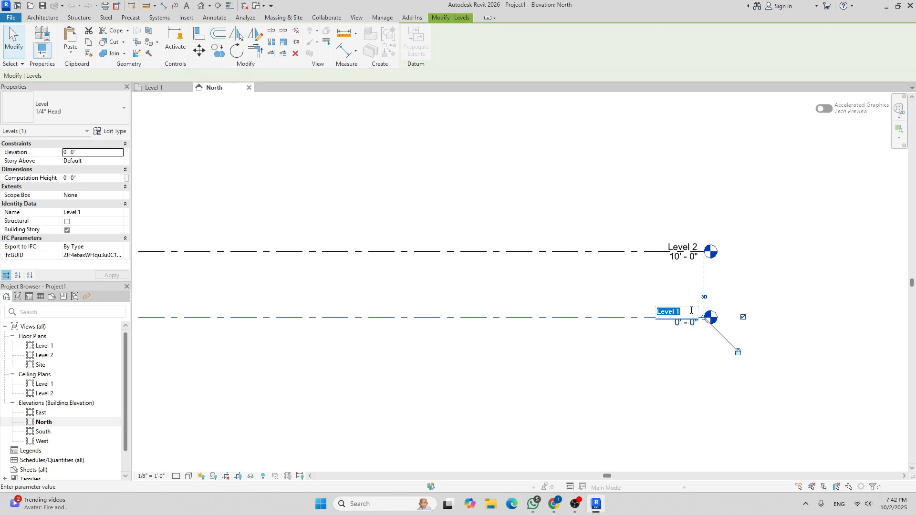
type("Av")
left_click(657, 227)
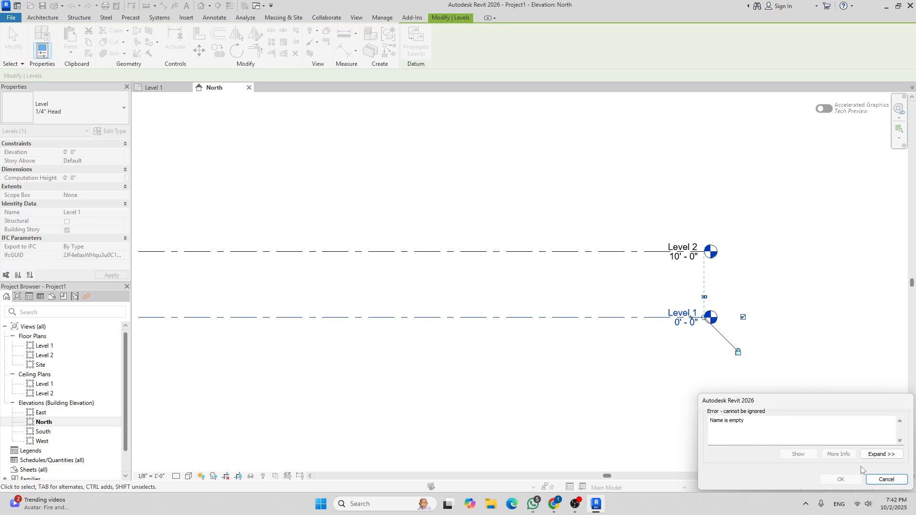
left_click(882, 480)
Rename Level 1 as AVERAGE GRADE and rename its corresponding views as well
scroll(697, 316, "up", 1)
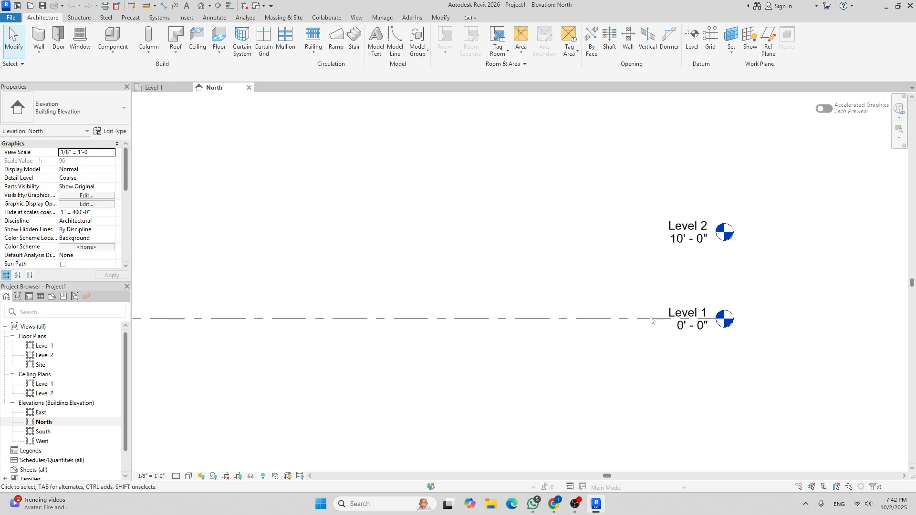
left_click(687, 312)
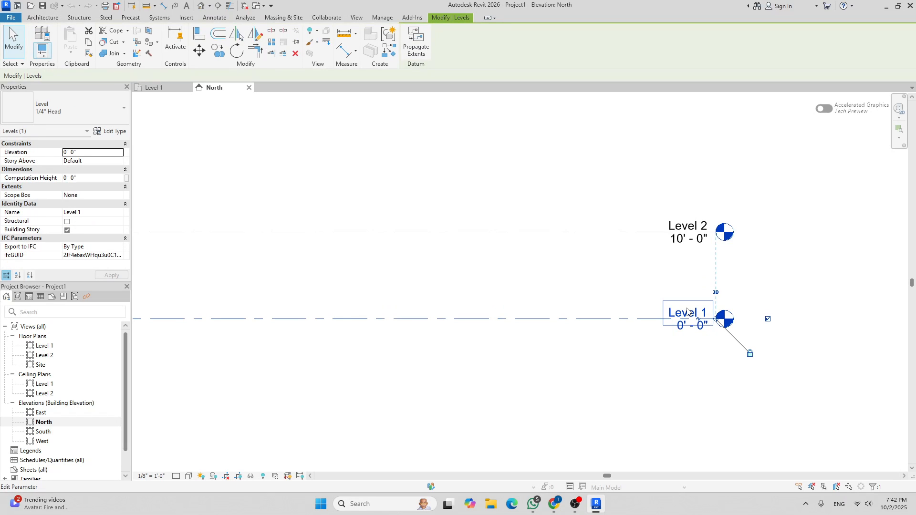
left_click(687, 312)
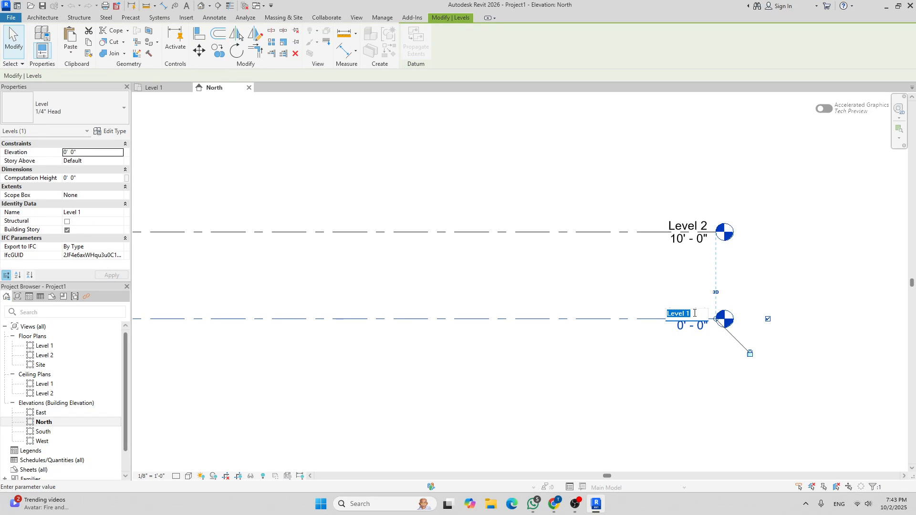
type("AVER")
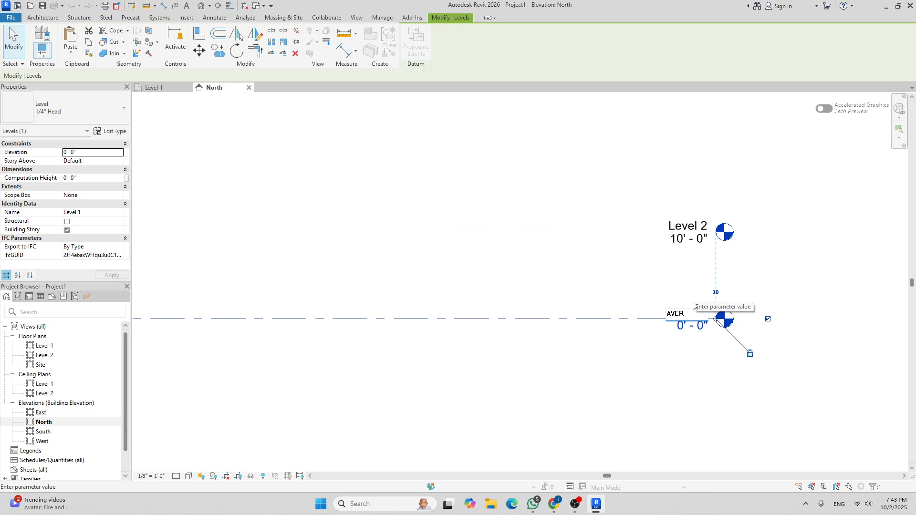
type("AGE GRADE")
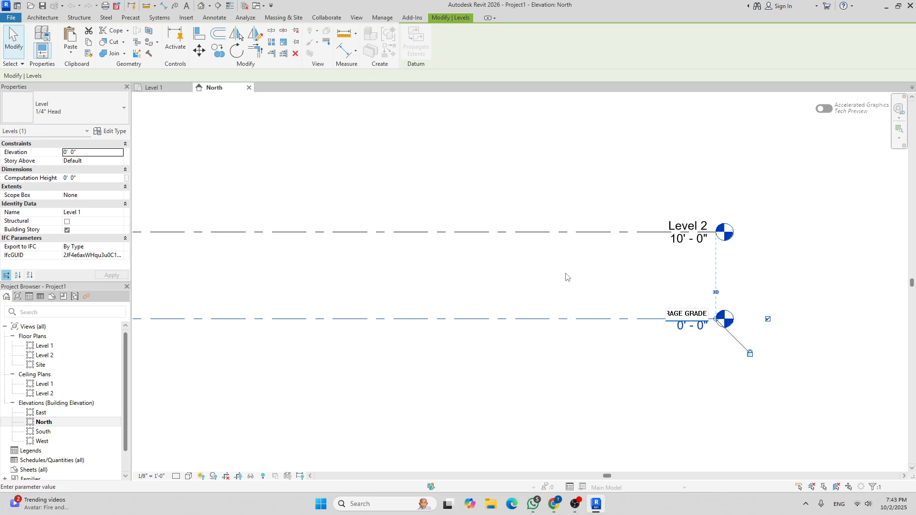
key("Return")
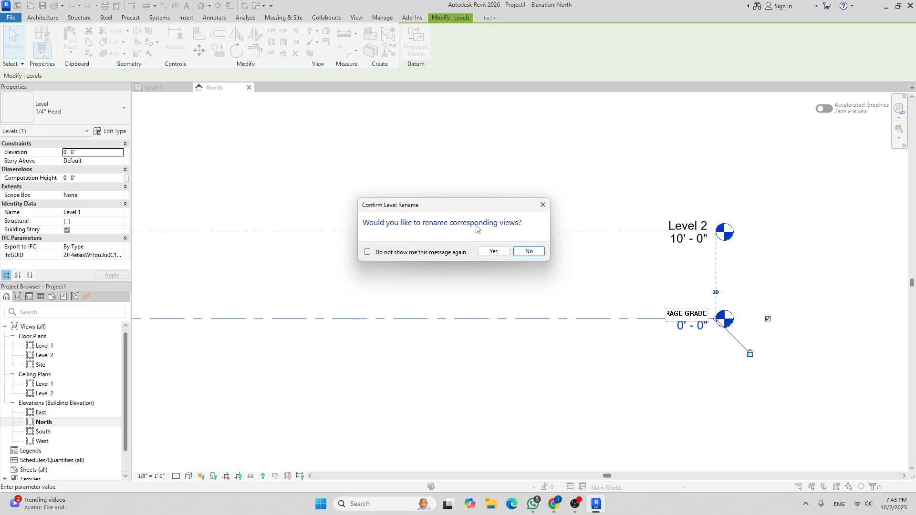
left_click(494, 251)
left_click(565, 284)
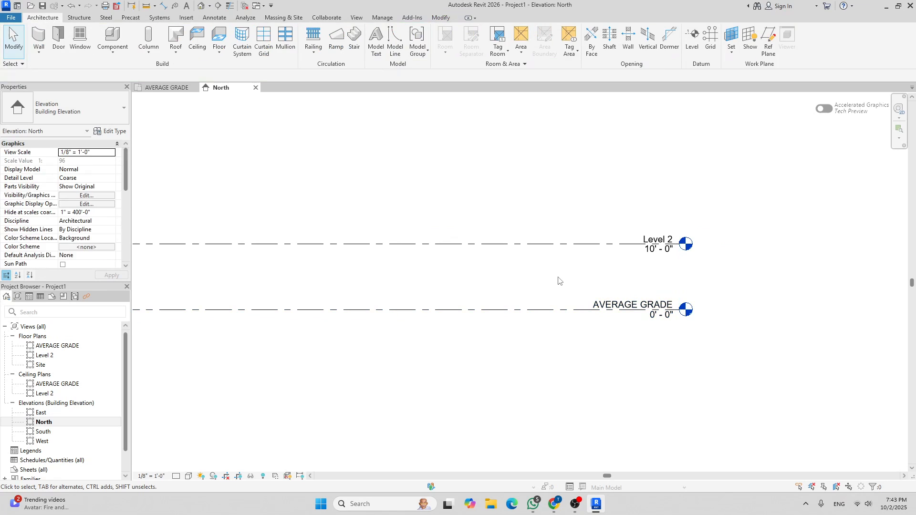
Rename Level 2 as GROUND FLOOR and rename its corresponding views as well
scroll(611, 254, "up", 2)
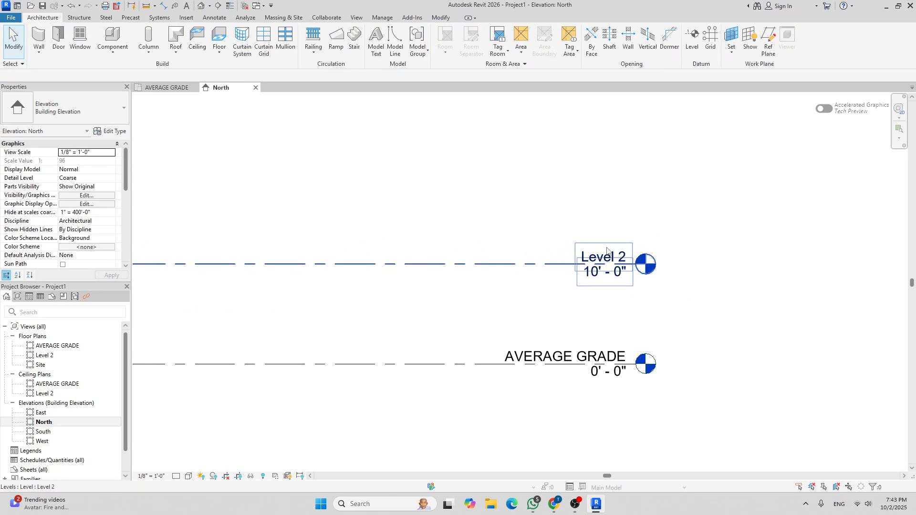
left_click(611, 253)
left_click(611, 251)
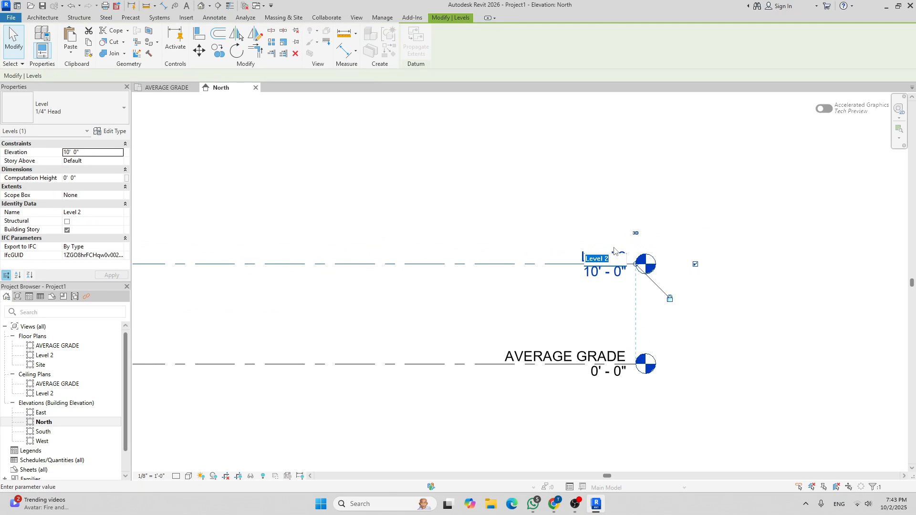
type("G")
type("ROUND FLOOR")
key("Return")
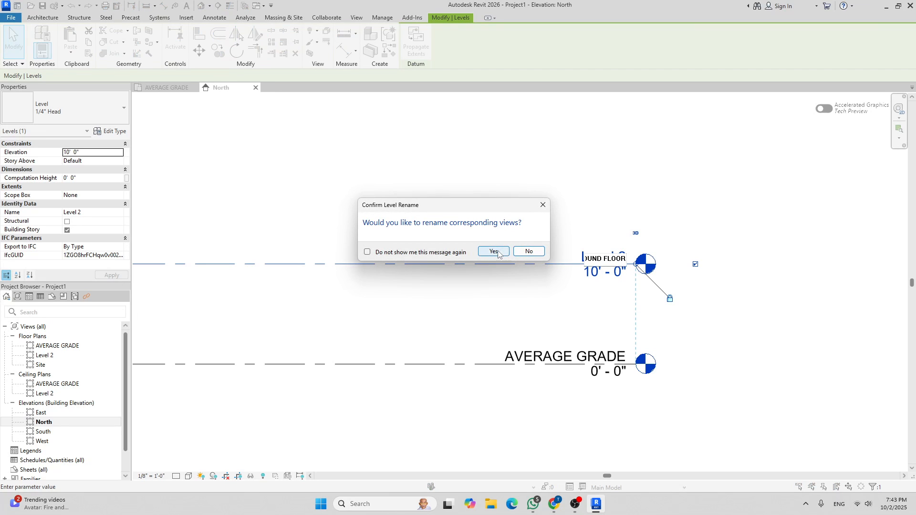
left_click(493, 251)
scroll(567, 197, "down", 3)
left_click(567, 198)
Draw a new level with plan views about 10' 6" above GROUND FLOOR, aligning its ends with the existing levels
middle_click_drag(517, 222, 524, 255)
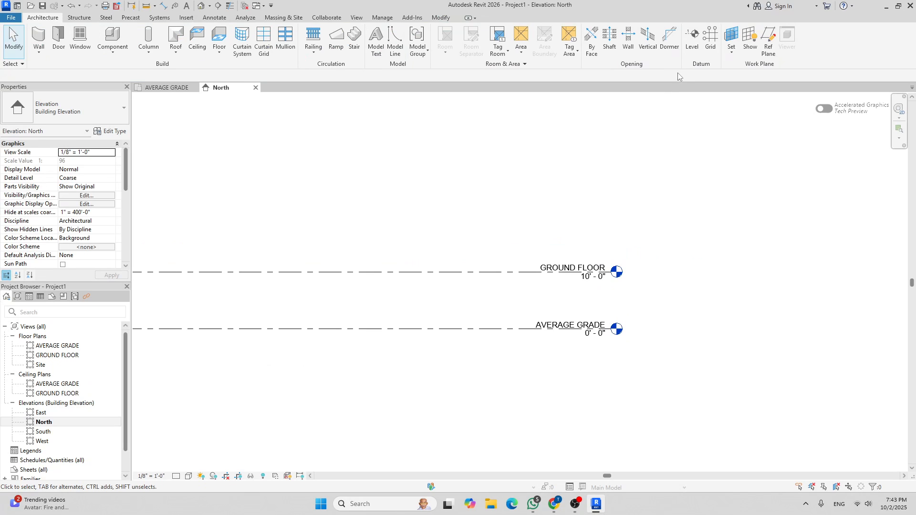
left_click(693, 40)
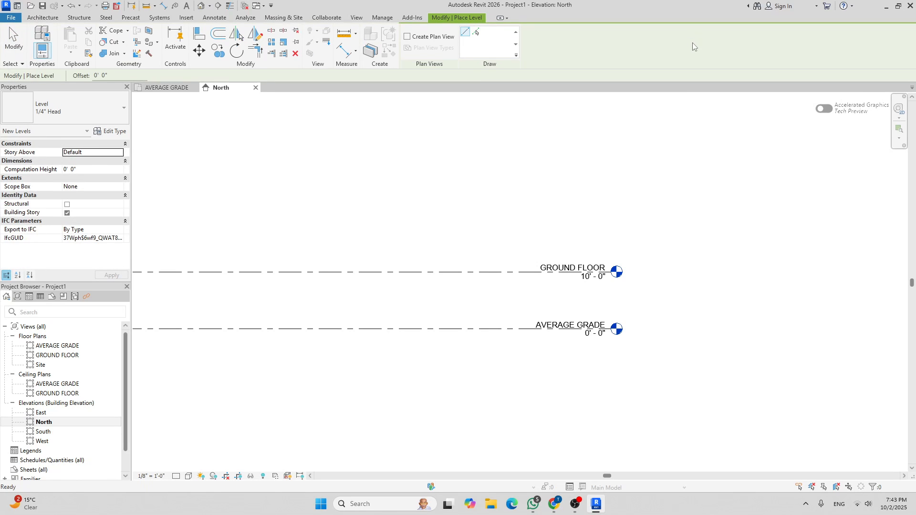
left_click(408, 37)
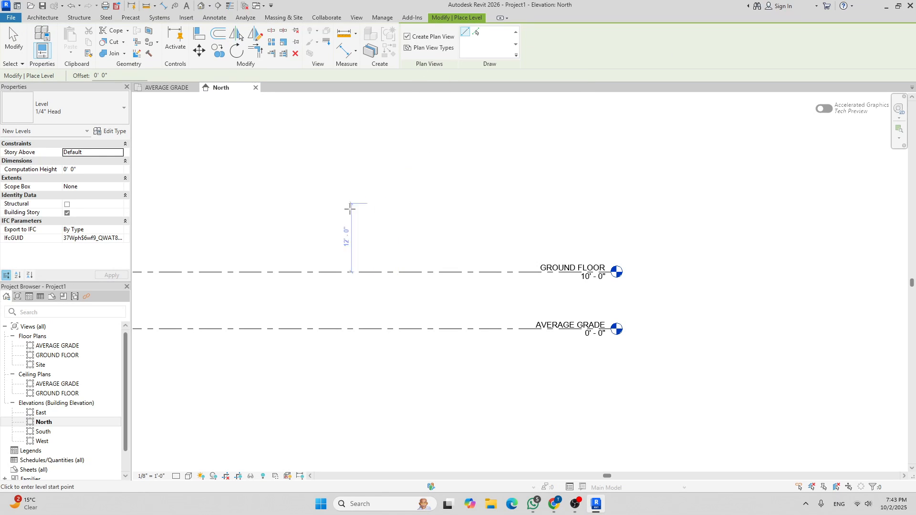
scroll(365, 206, "down", 3)
scroll(355, 192, "down", 2)
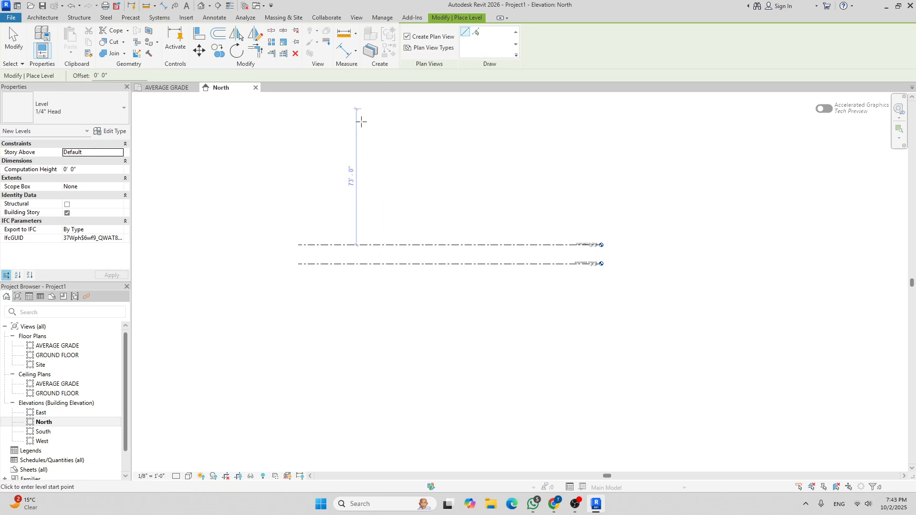
scroll(313, 215, "up", 2)
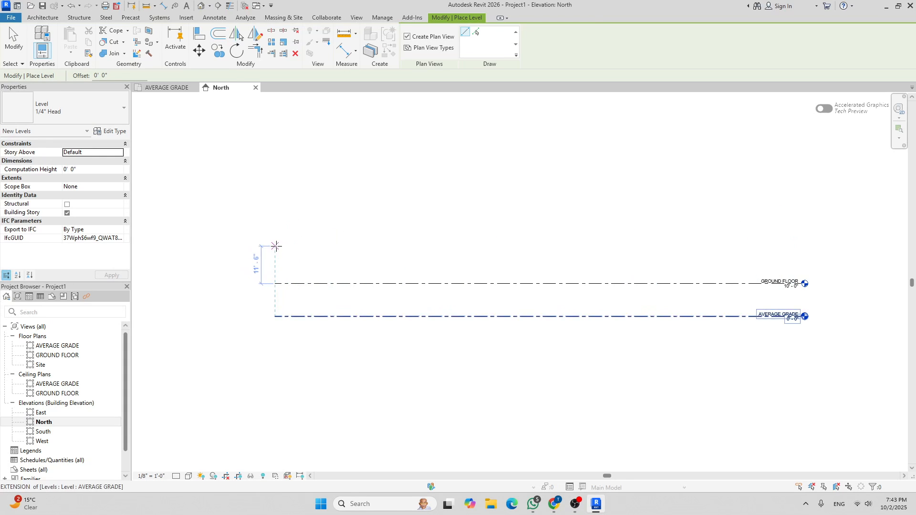
left_click(275, 248)
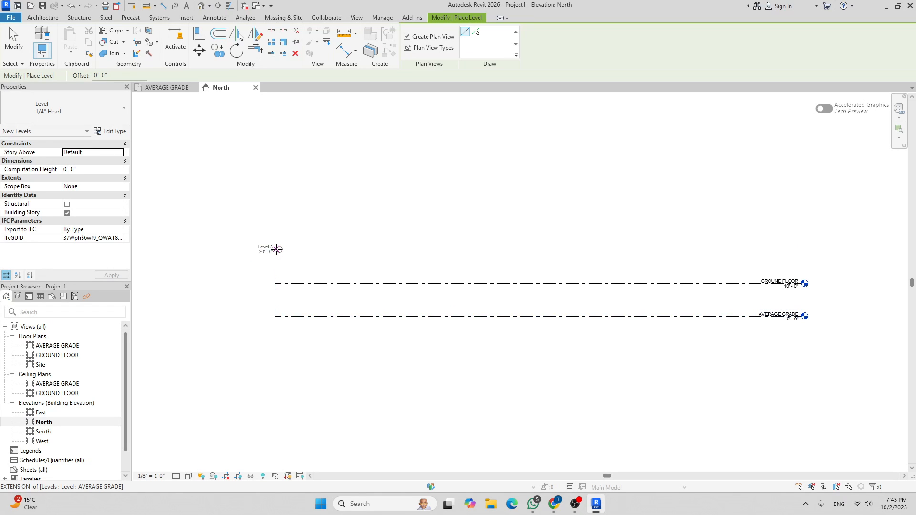
scroll(525, 260, "up", 4)
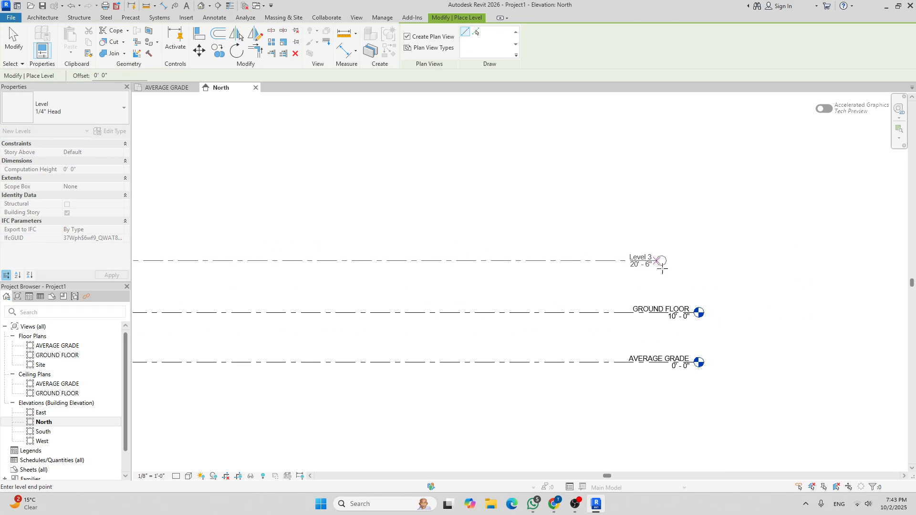
left_click(695, 275)
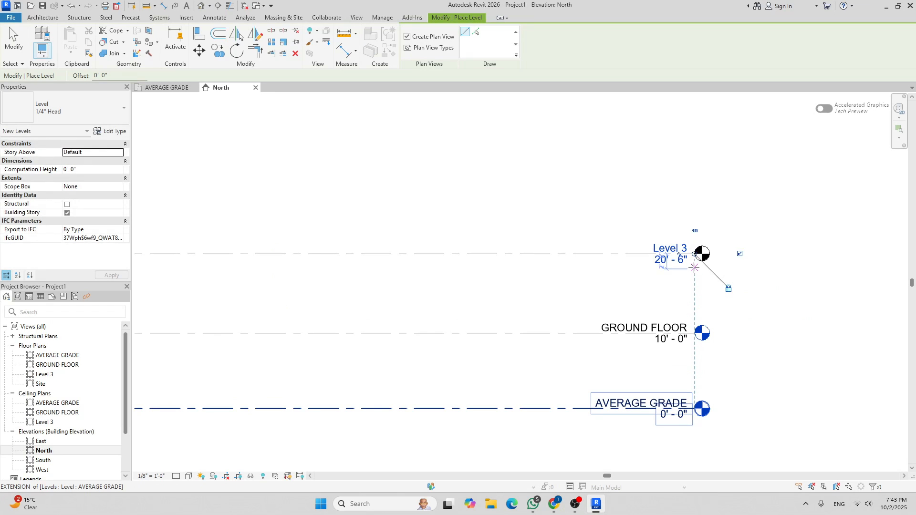
Draw a new level with plan views about 12' 6" above Level 3, aligning its ends with the existing levels
scroll(591, 285, "down", 4)
middle_click_drag(603, 270, 576, 291)
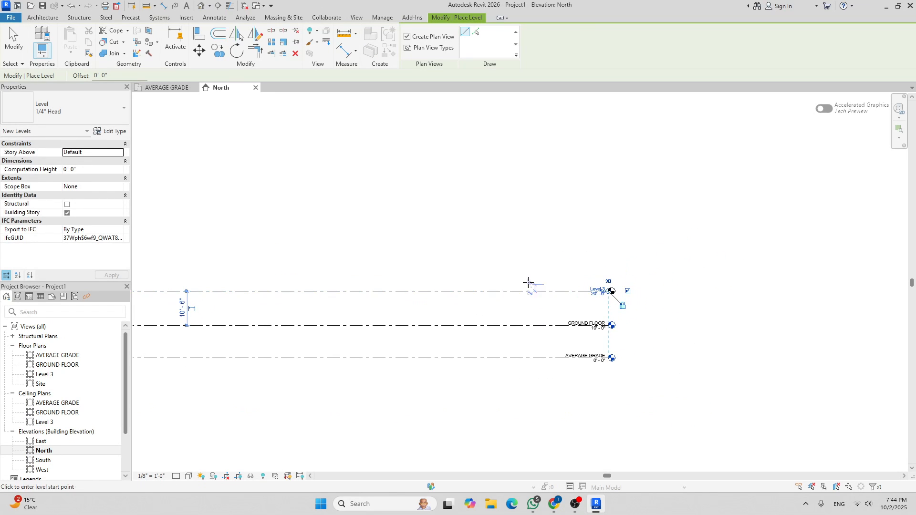
scroll(535, 325, "up", 2)
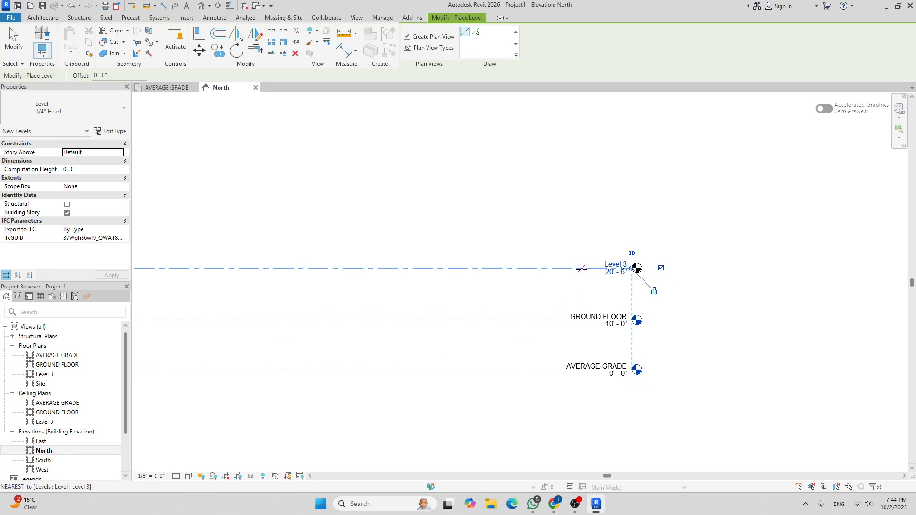
scroll(584, 270, "down", 3)
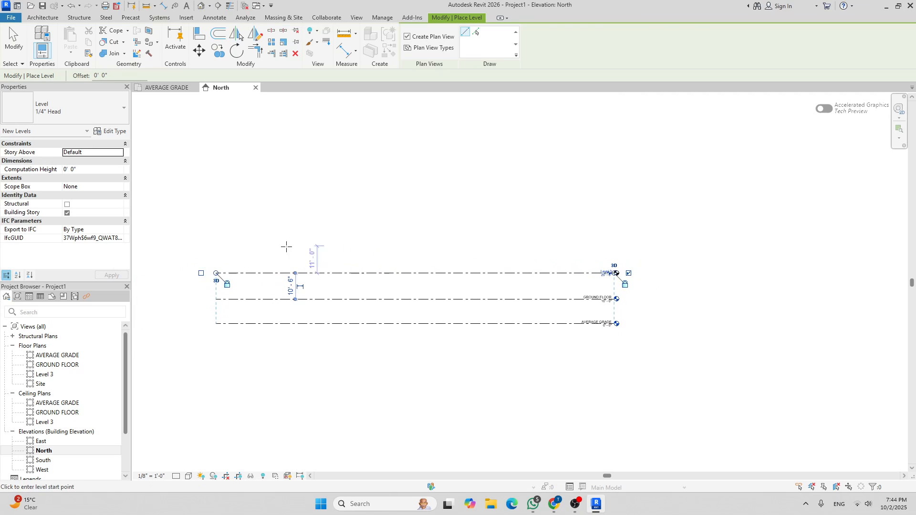
left_click(216, 243)
scroll(225, 241, "up", 2)
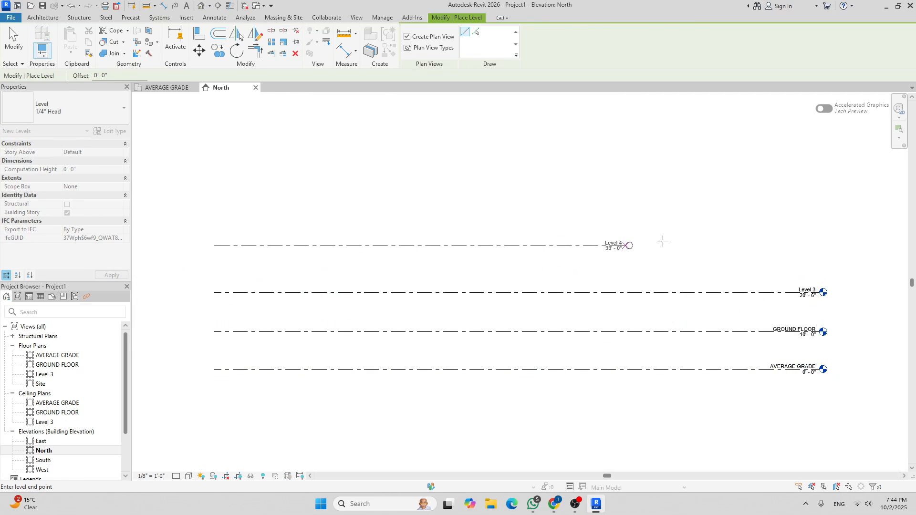
left_click(823, 245)
Draw a new level with plan views about 24' 0" above Level 4, aligning its ends with the levels below
middle_click_drag(555, 295, 480, 295)
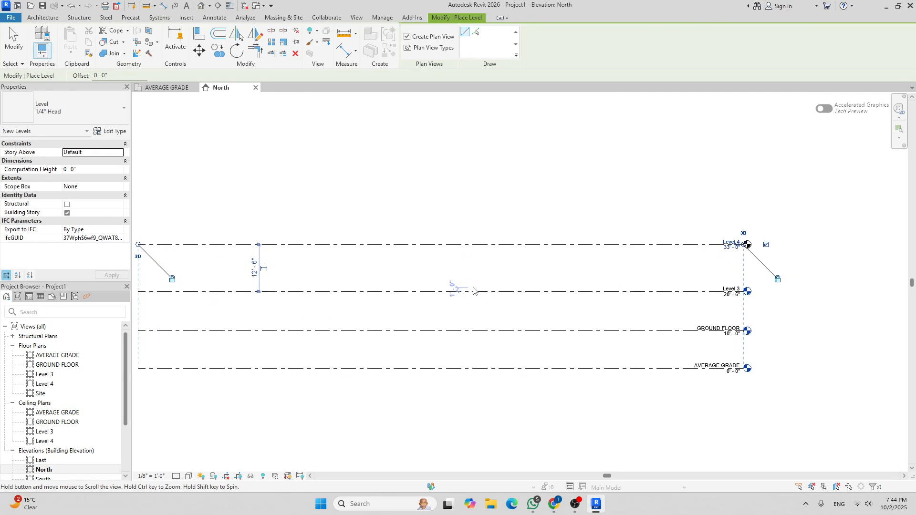
scroll(469, 278, "down", 2)
scroll(583, 286, "up", 2)
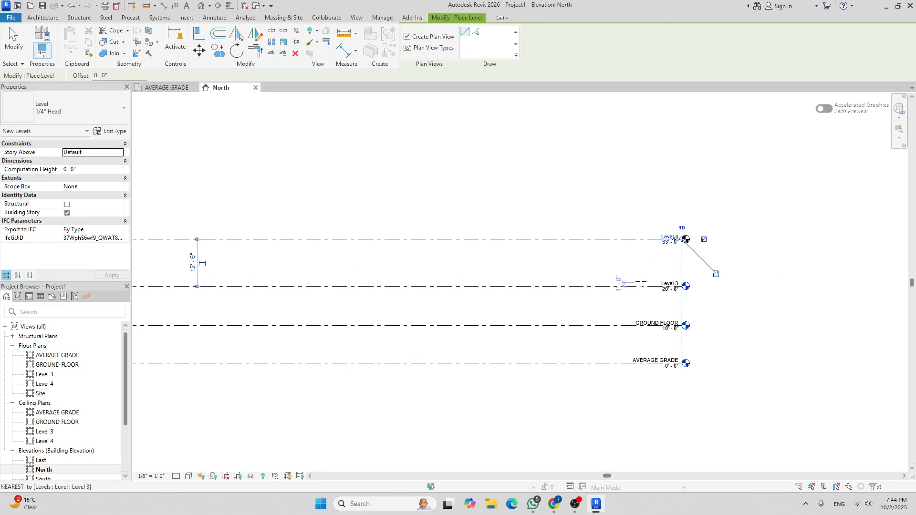
middle_click_drag(654, 305, 654, 340)
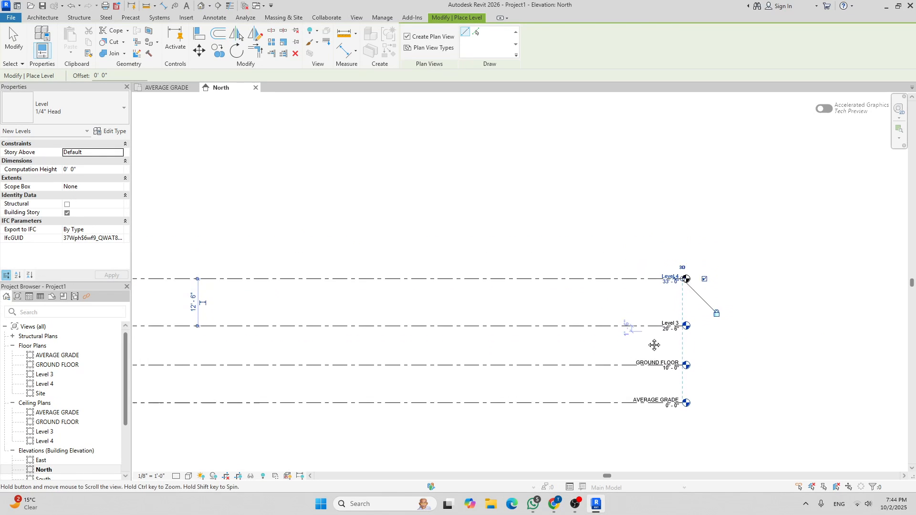
scroll(655, 340, "down", 2)
left_click(321, 258)
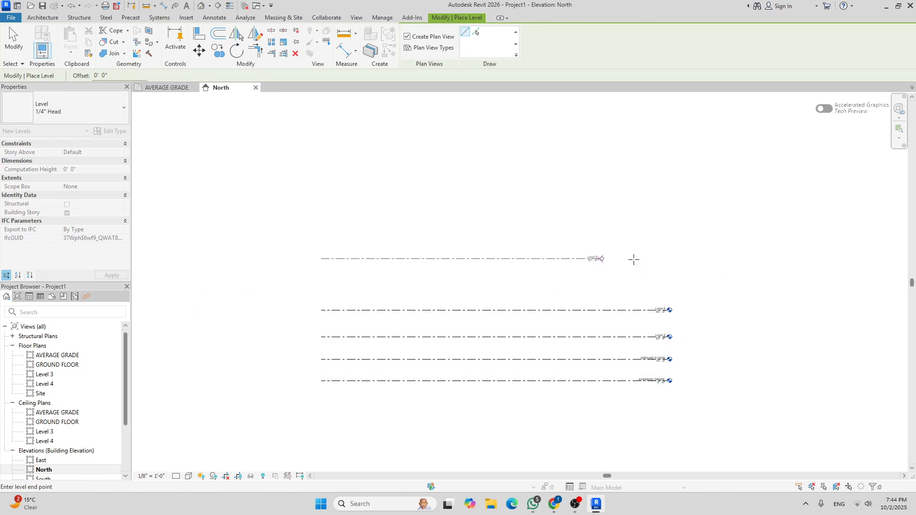
left_click(671, 258)
Draw a new level with plan views about 22' 0" below AVERAGE GRADE, aligned with the other levels, and finish placing levels
scroll(643, 262, "down", 1)
scroll(571, 327, "up", 2)
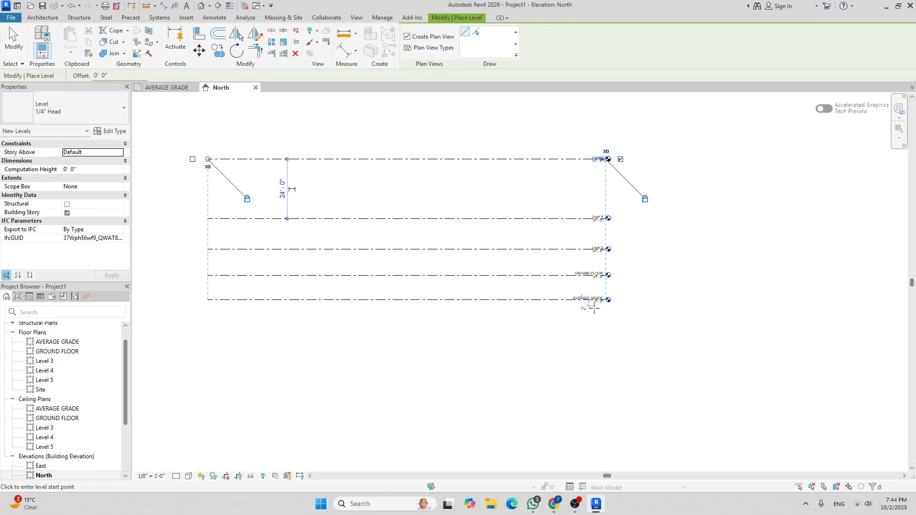
left_click(208, 355)
left_click(608, 354)
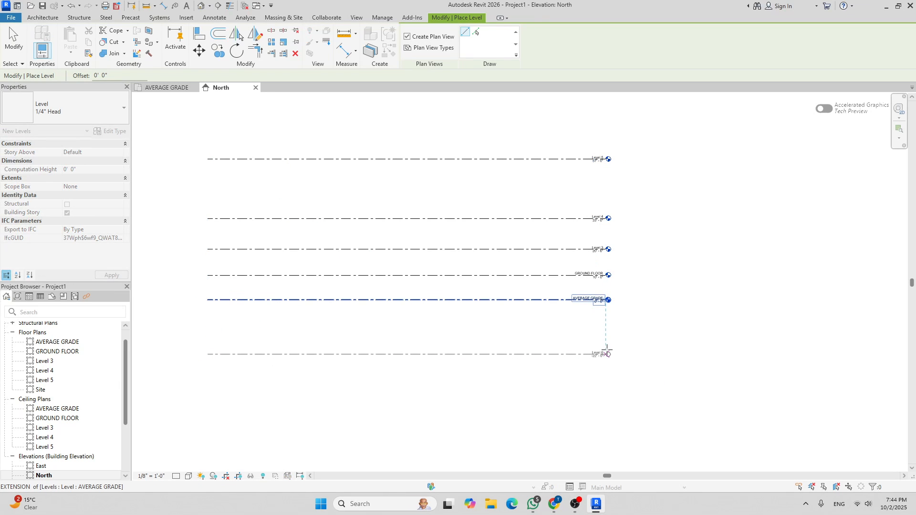
key("Escape")
key("Escape")
Rename Level 3 as GROUND CEILING and rename its corresponding views as well
scroll(605, 315, "up", 1)
middle_click_drag(664, 305, 634, 313)
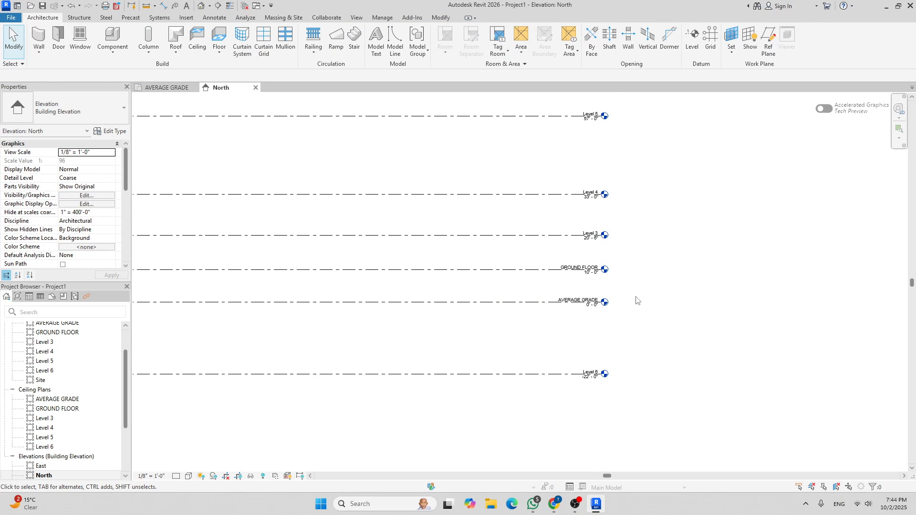
scroll(636, 300, "up", 2)
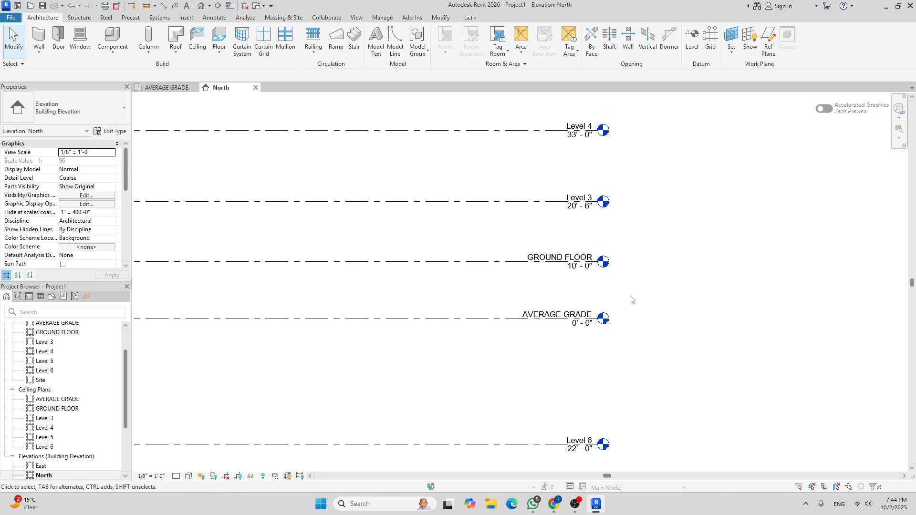
middle_click_drag(660, 249, 614, 320)
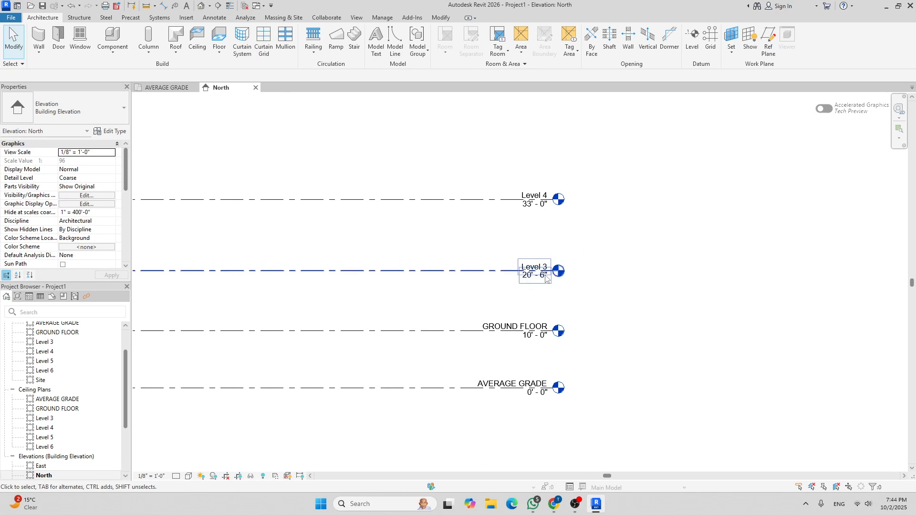
scroll(542, 287, "up", 1)
double_click(542, 258)
type("GROUND CEILING")
key("Return")
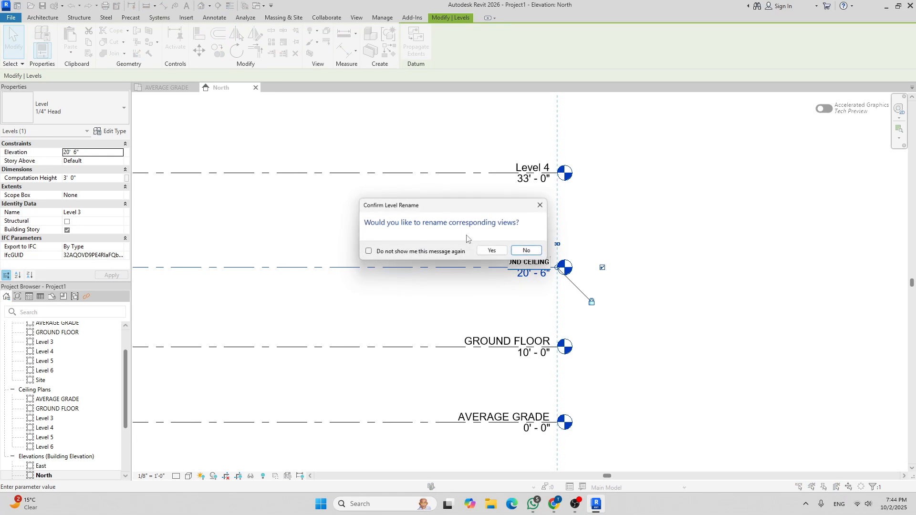
left_click(491, 248)
Rename Level 4 as SECOND FLOOR and rename its corresponding views as well
left_click(533, 164)
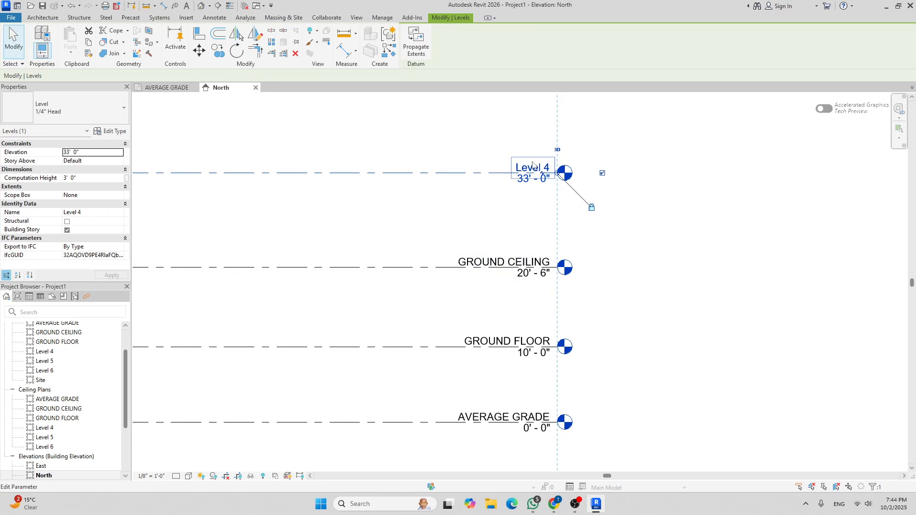
left_click(533, 165)
type("SE")
type("COND FLOOR")
key("Return")
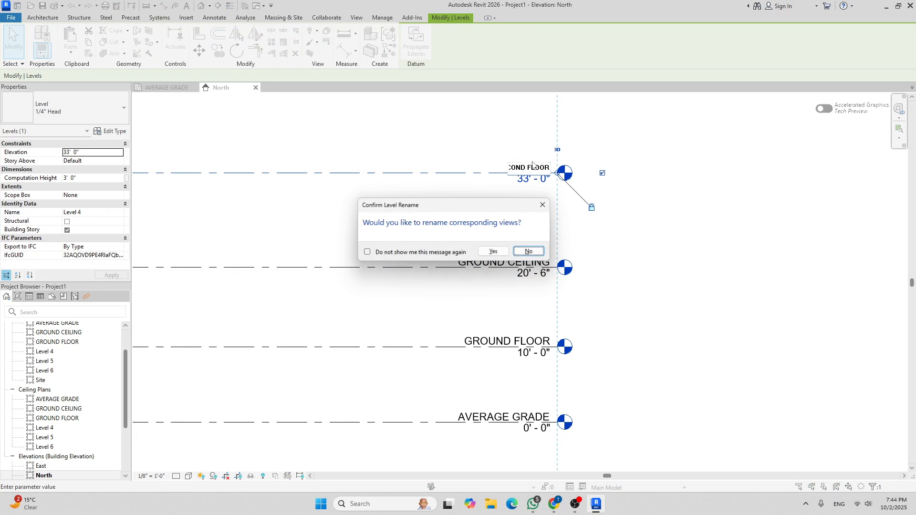
left_click(494, 253)
Rename Level 5 as SECOND FLOOR CEILING and rename its corresponding views as well
scroll(549, 249, "down", 2)
left_click(529, 137)
left_click(529, 137)
type("SECOND FLOOR CEILING")
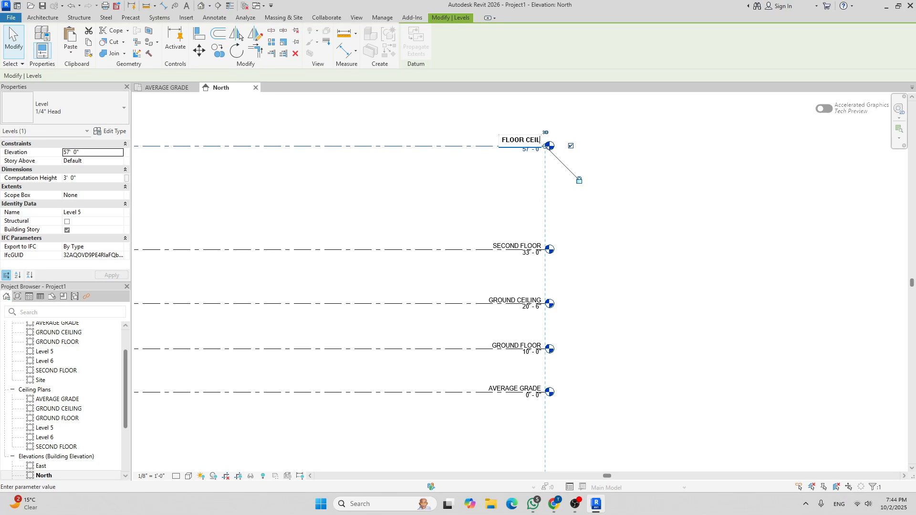
key("Return")
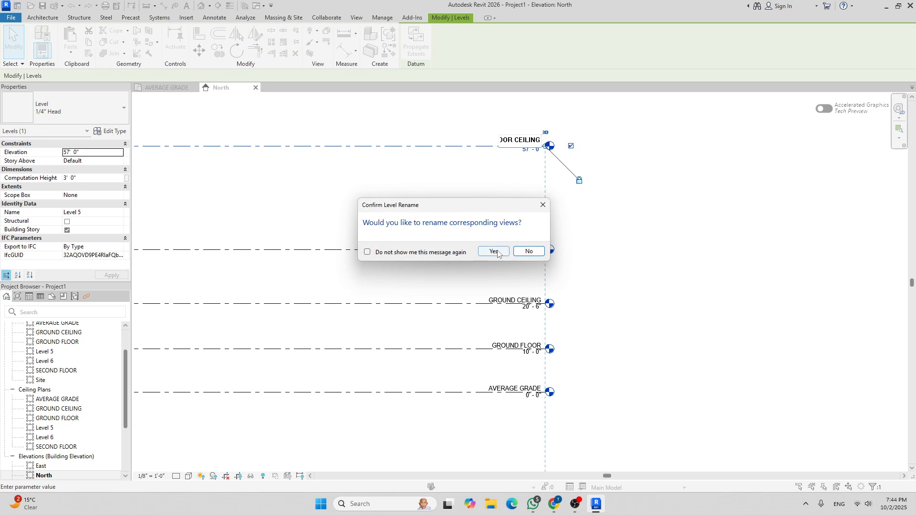
left_click(494, 251)
Rename Level 6, the lowest level, as BASEMENT FLOOR and rename its corresponding views as well
scroll(538, 315, "down", 2)
key("Escape")
scroll(508, 366, "up", 4)
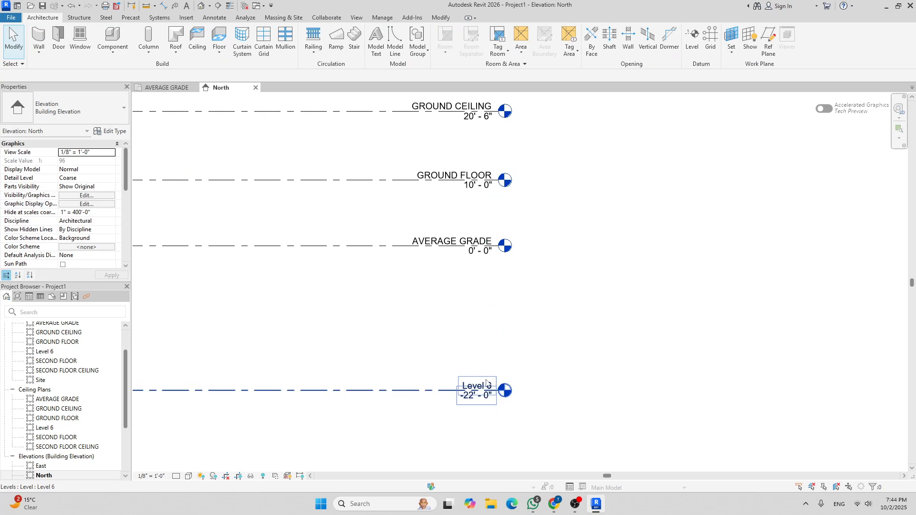
left_click(487, 384)
left_click(489, 380)
type("BAS")
type("EMENT FLOOR")
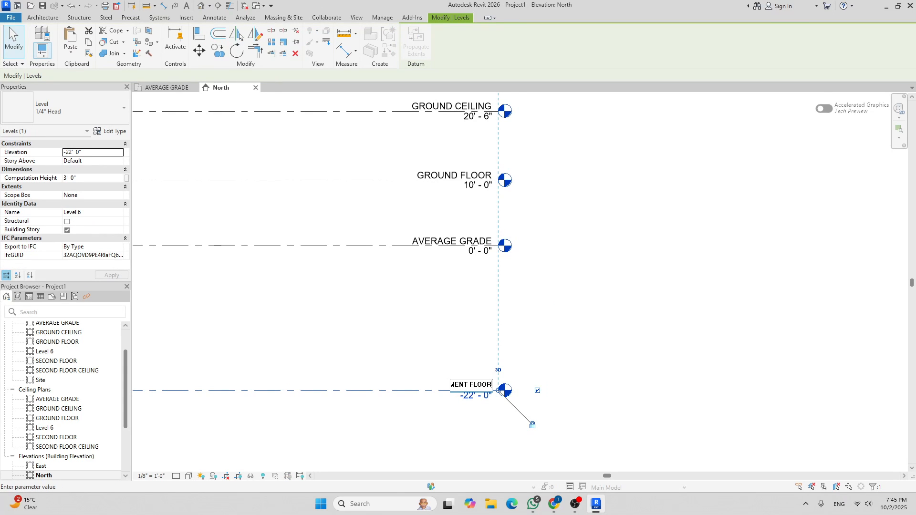
key("Return")
key("Return")
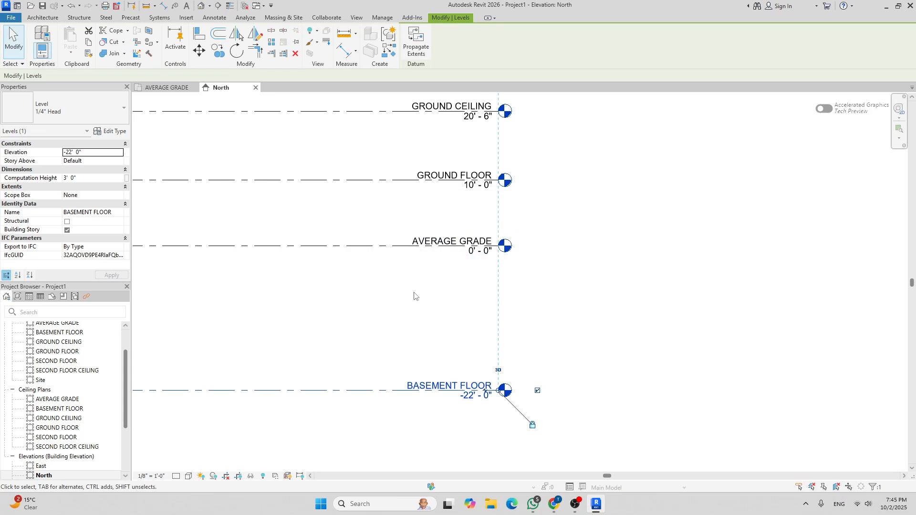
scroll(415, 294, "down", 3)
left_click(511, 320)
middle_click_drag(486, 363, 495, 381)
middle_click_drag(437, 304, 497, 349)
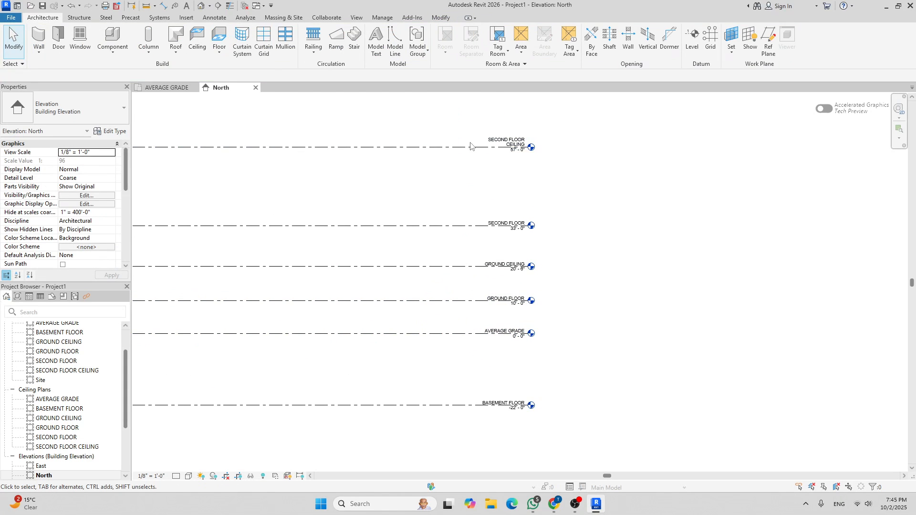
scroll(513, 336, "up", 2)
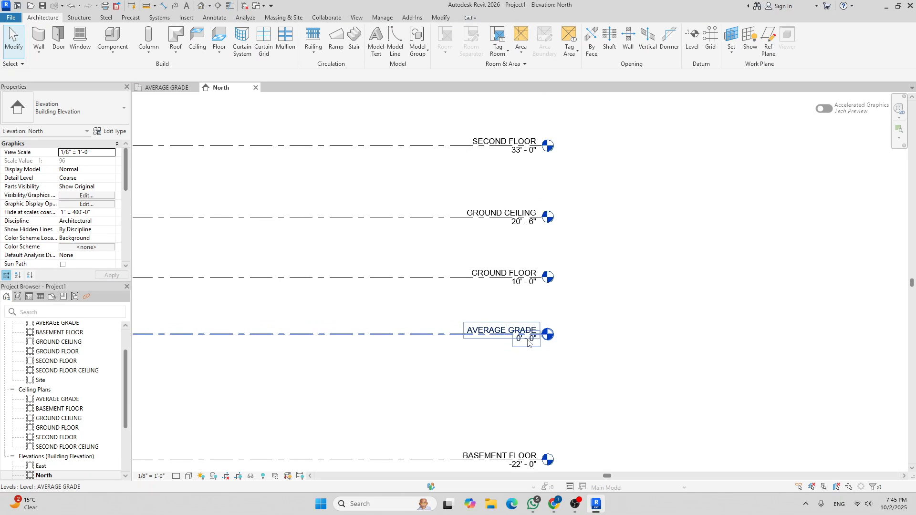
scroll(528, 342, "up", 2)
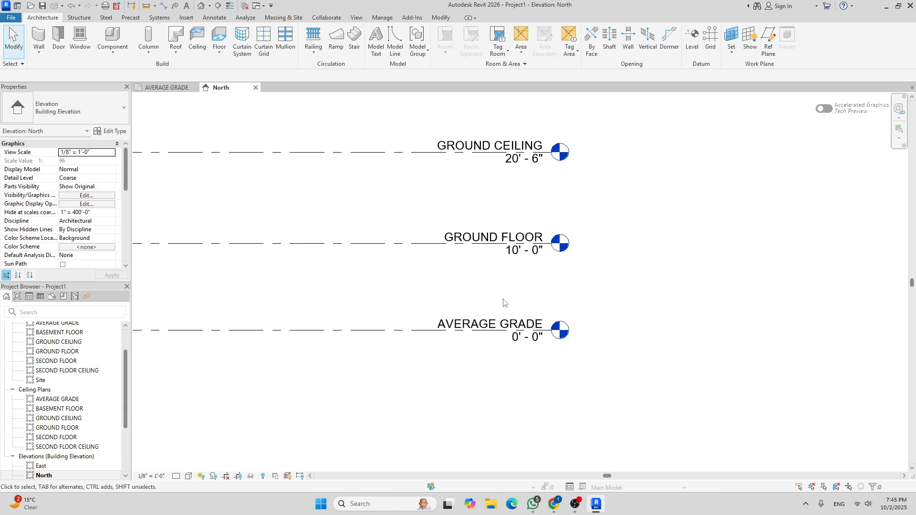
key("d")
key("i")
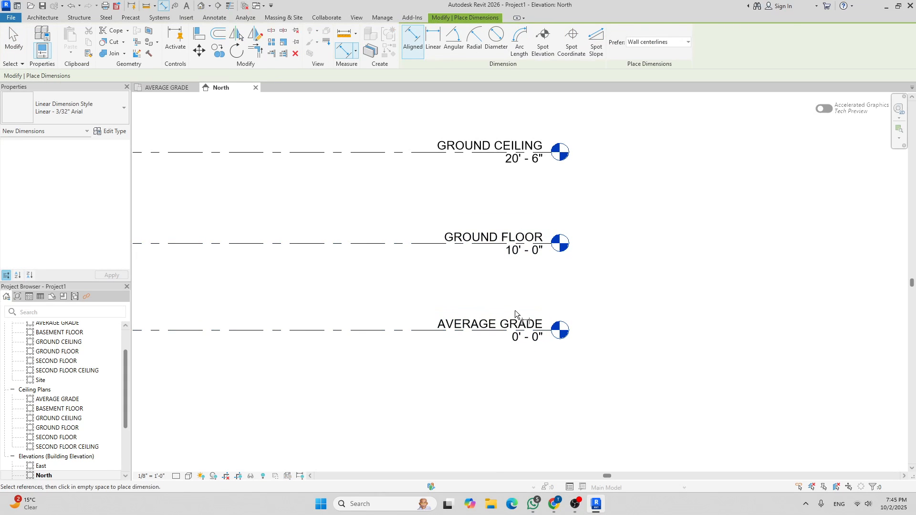
key("Escape")
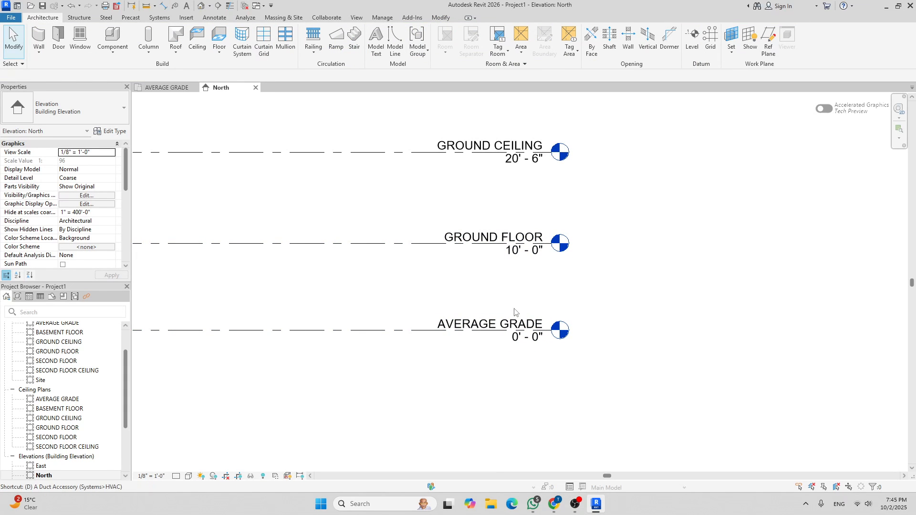
Place a continuous aligned dimension string from BASEMENT FLOOR through AVERAGE GRADE, GROUND FLOOR and GROUND CEILING up to SECOND FLOOR
key("d")
key("i")
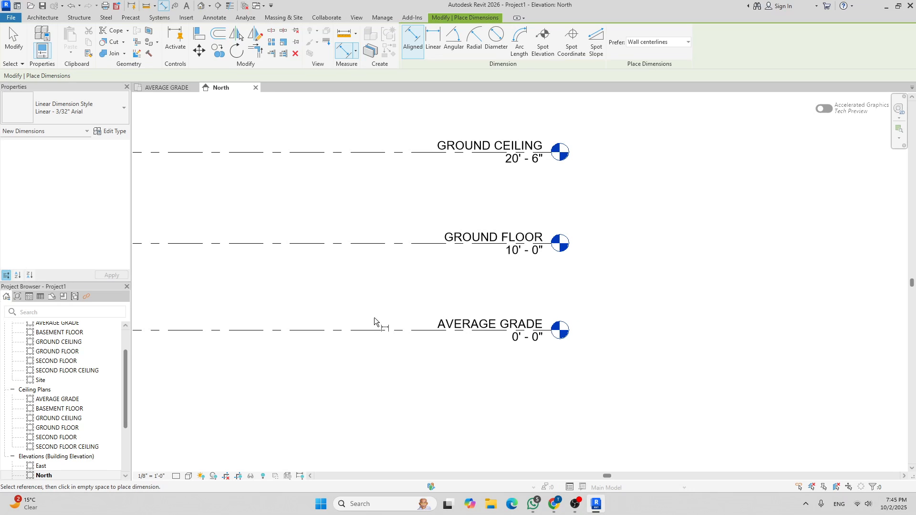
scroll(375, 321, "down", 3)
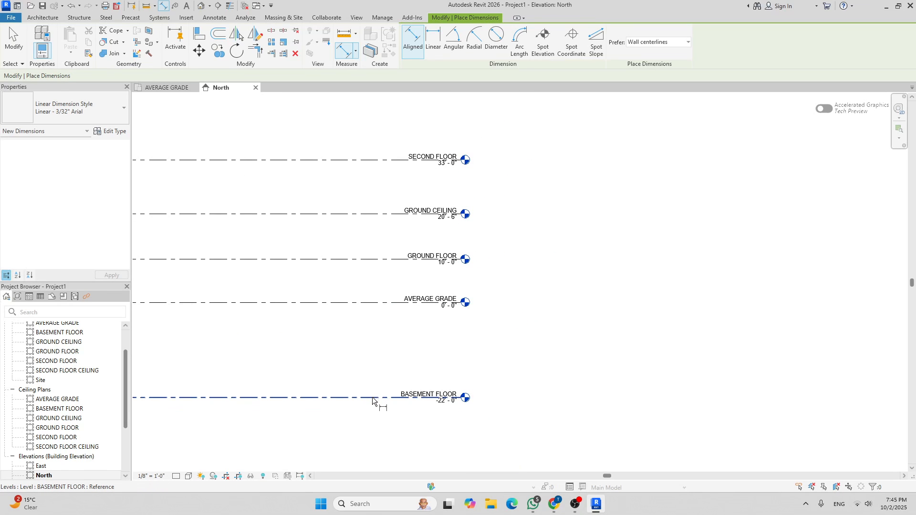
left_click(373, 399)
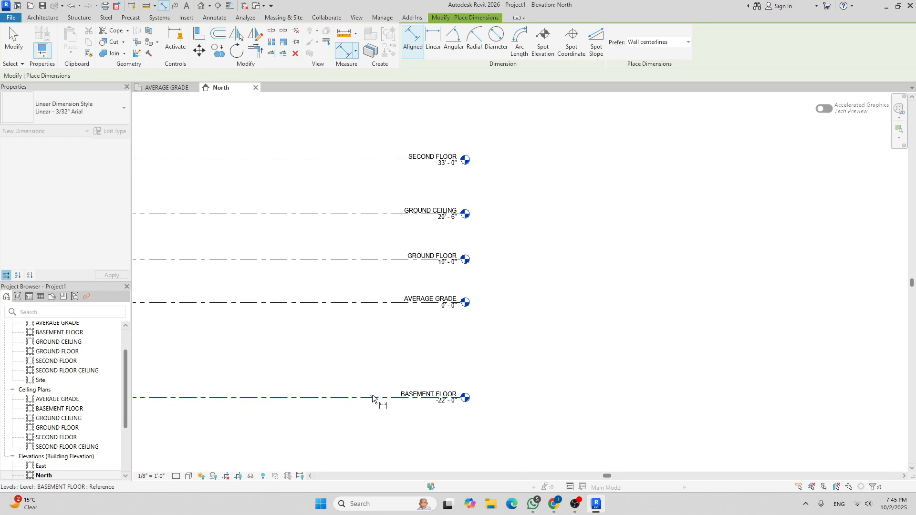
left_click(377, 304)
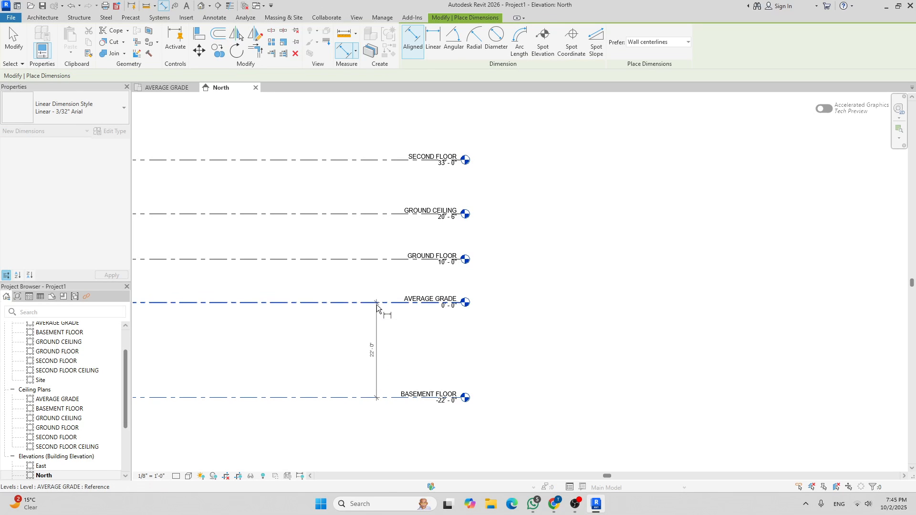
left_click(380, 259)
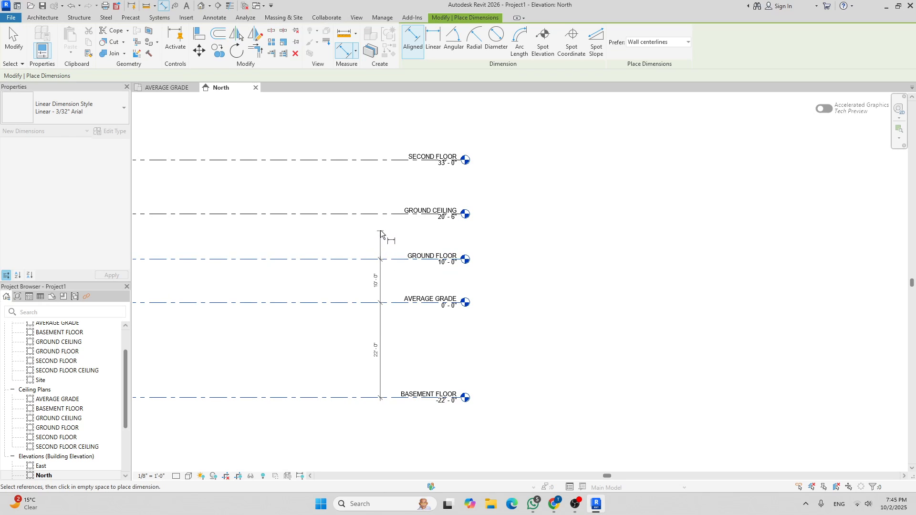
left_click(380, 209)
left_click(384, 161)
left_click(386, 110)
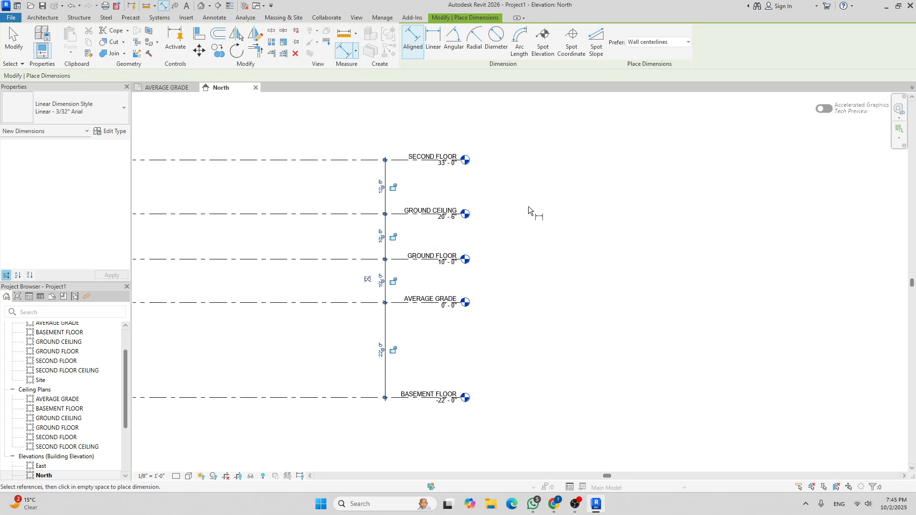
key("Escape")
key("Escape")
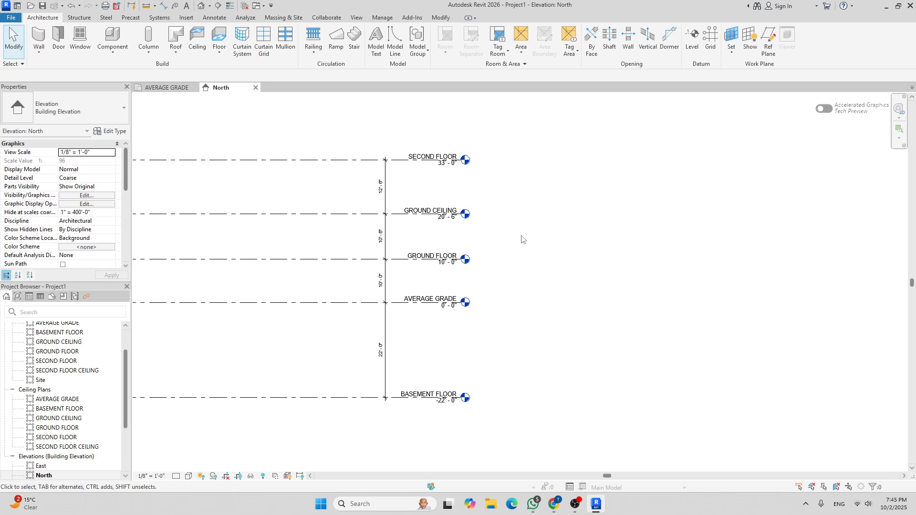
scroll(524, 291, "up", 4)
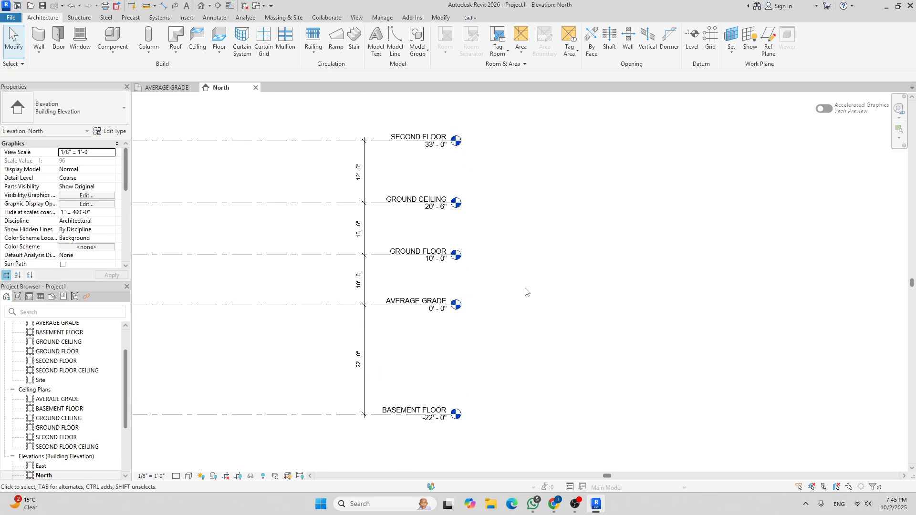
middle_click_drag(348, 266, 394, 311)
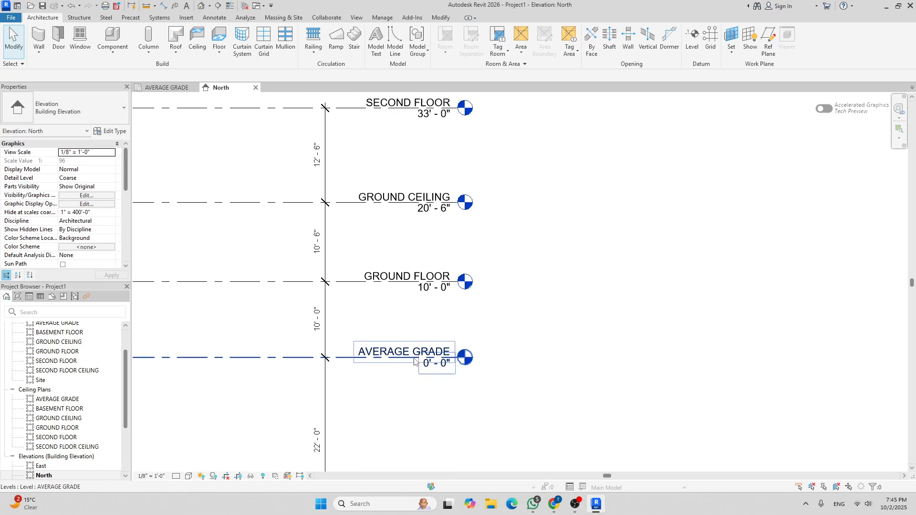
Set the distance from AVERAGE GRADE up to GROUND FLOOR to 1' 9 1/2" by moving the GROUND FLOOR level
scroll(353, 313, "down", 3)
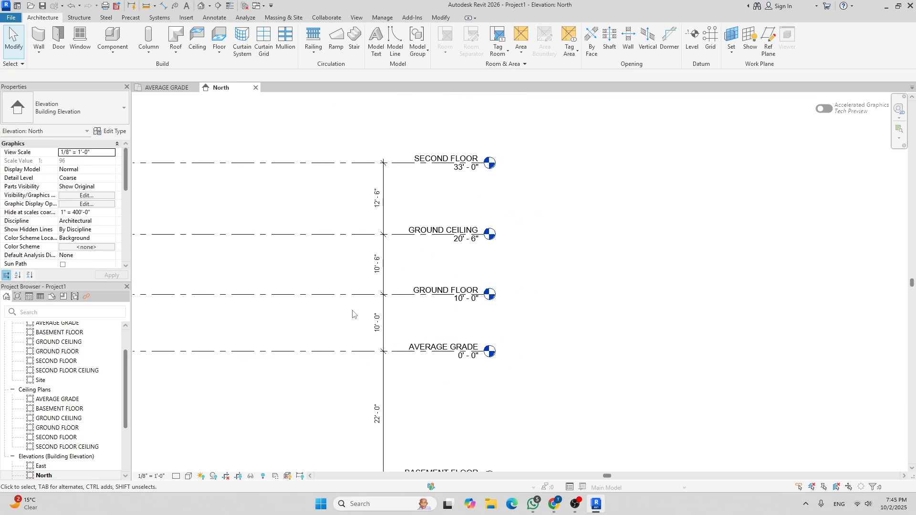
left_click(350, 300)
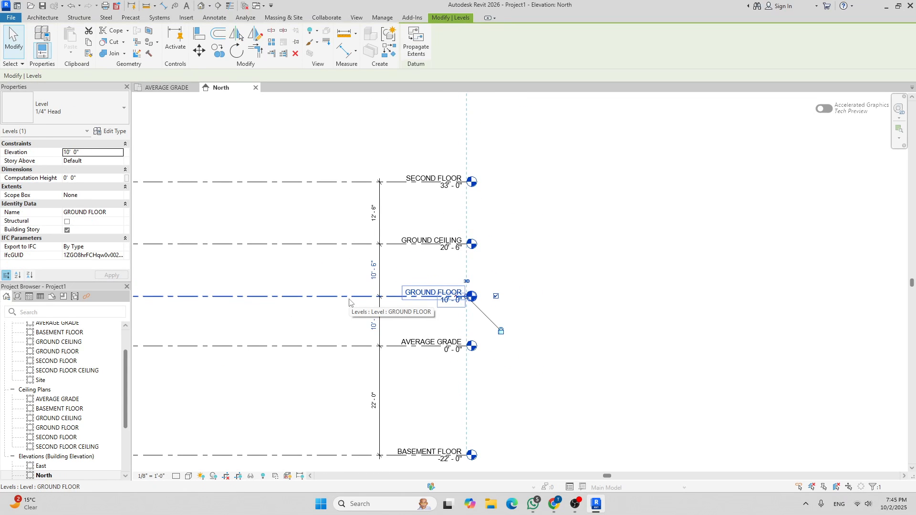
scroll(361, 313, "up", 2)
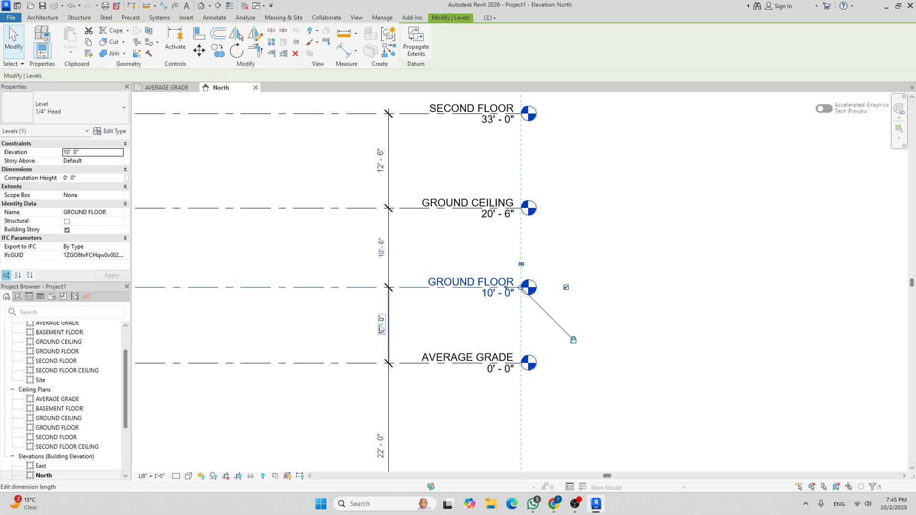
left_click(380, 327)
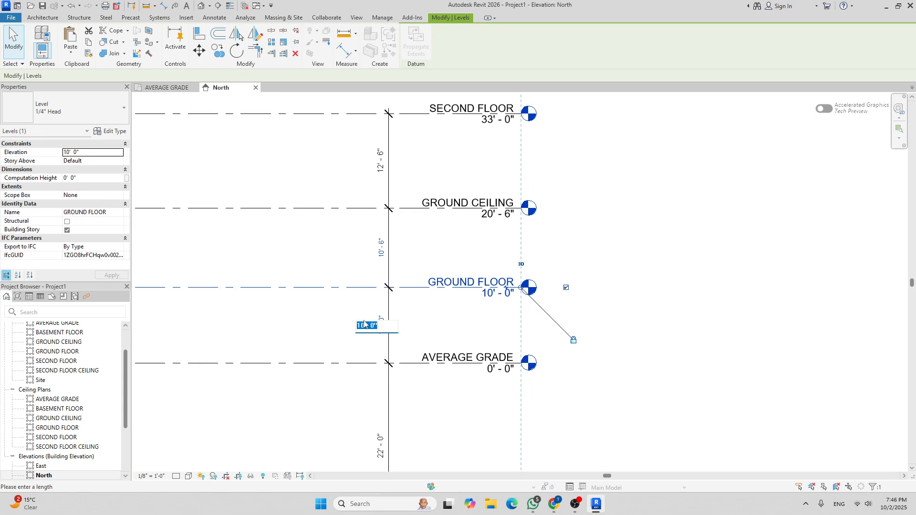
type("15")
key("Return")
scroll(334, 338, "up", 3)
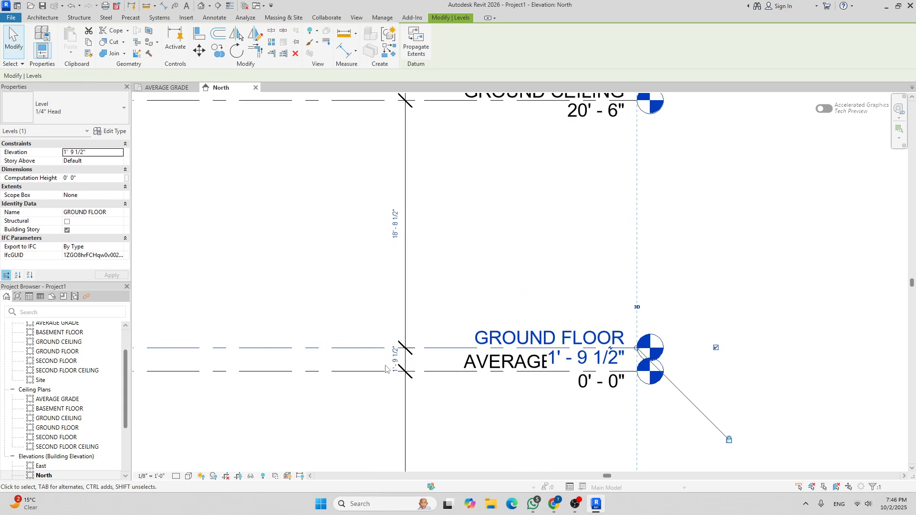
scroll(360, 327, "down", 2)
left_click(331, 290)
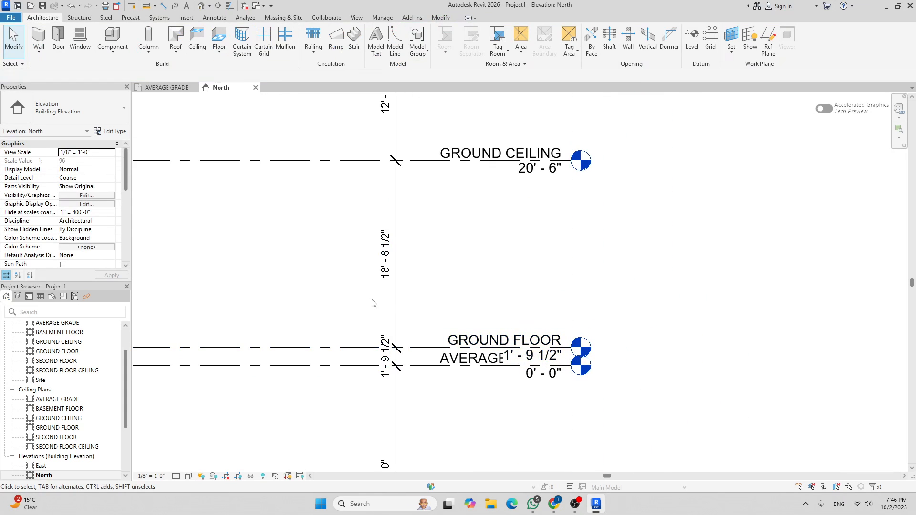
Move the GROUND CEILING level so its distance above GROUND FLOOR is 9'
scroll(398, 294, "down", 2)
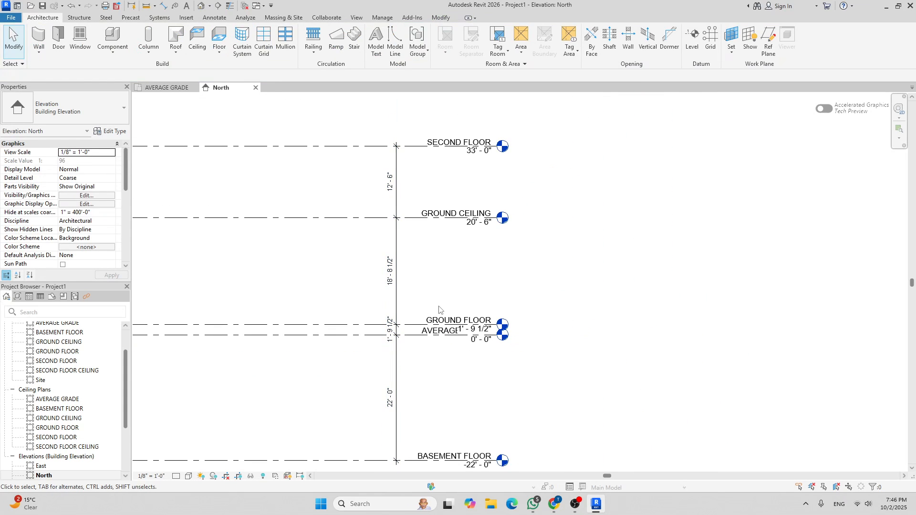
left_click(363, 221)
scroll(384, 265, "up", 2)
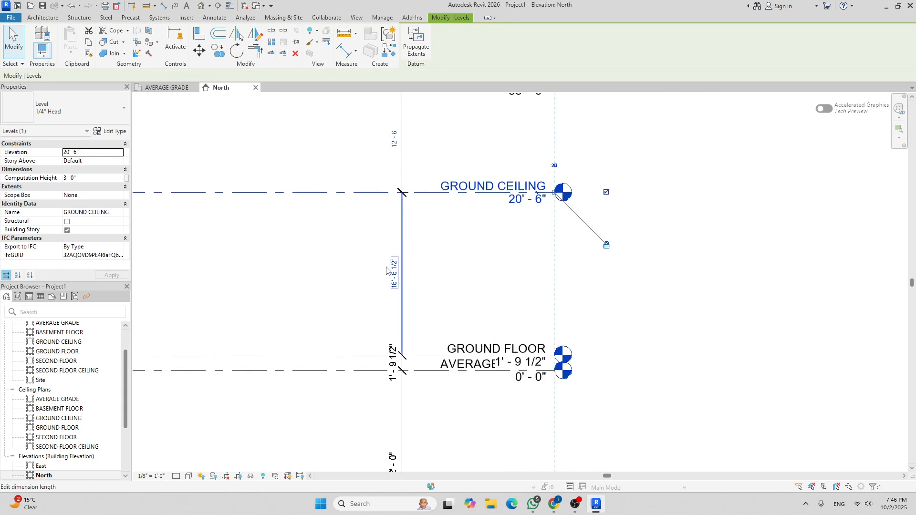
left_click(393, 273)
type("9")
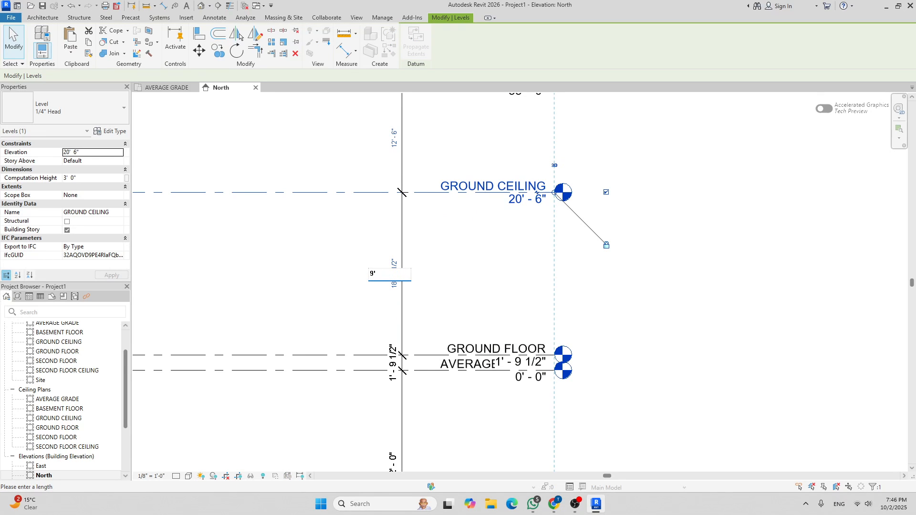
type("'")
key("Return")
left_click(344, 249)
Move the SECOND FLOOR level so its distance above GROUND CEILING is 1'
scroll(402, 123, "down", 3)
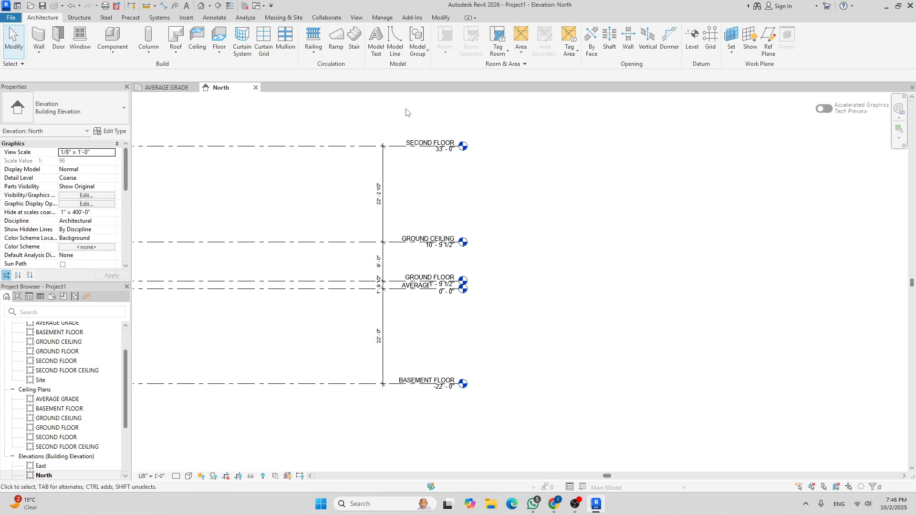
scroll(419, 147, "up", 2)
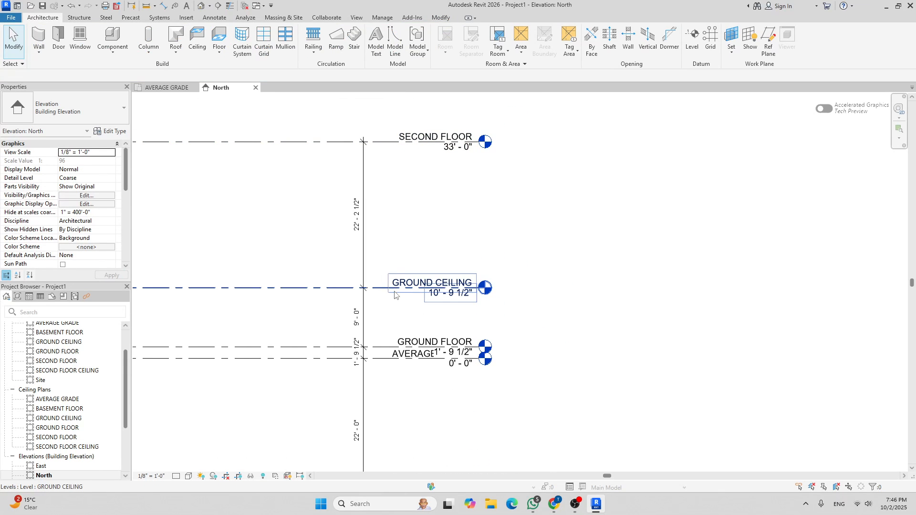
scroll(416, 242, "down", 2)
left_click(357, 189)
scroll(380, 223, "up", 3)
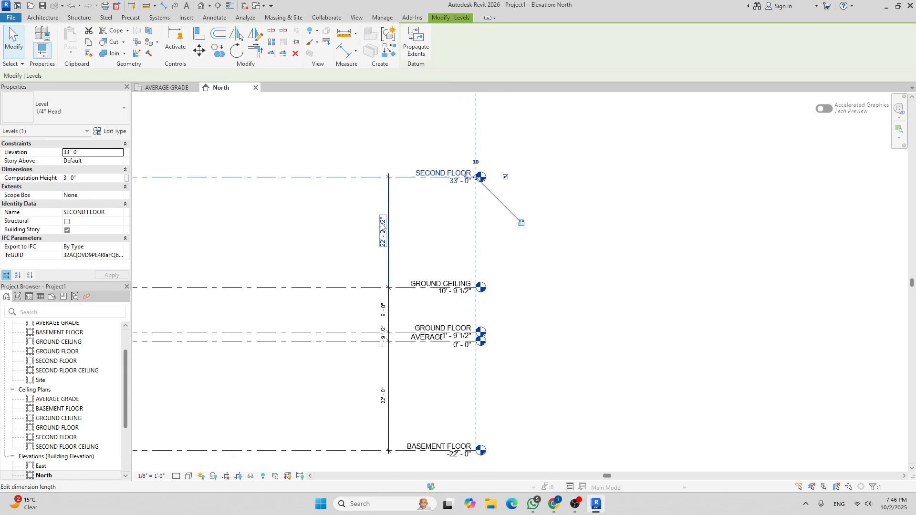
left_click(383, 234)
type("1")
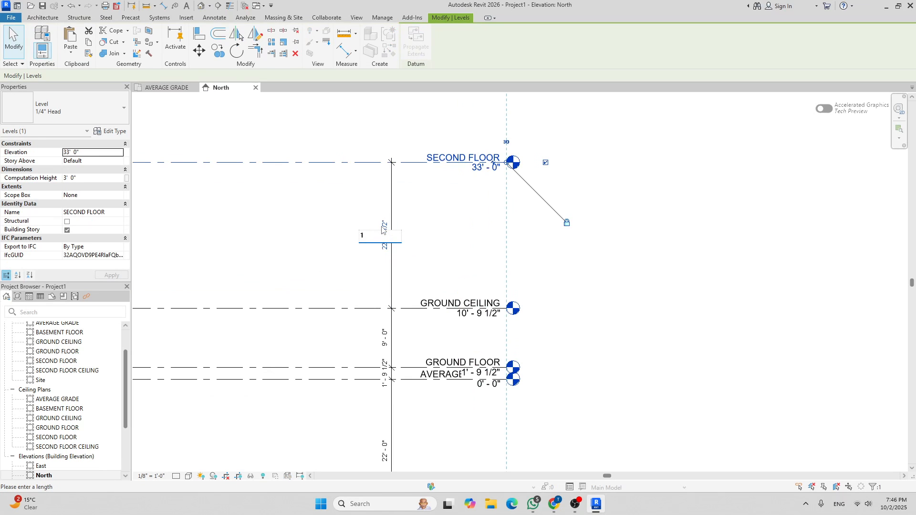
key("Return")
left_click(382, 229)
Place an aligned dimension between SECOND FLOOR and SECOND FLOOR CEILING, in line with the existing dimension string
scroll(376, 202, "down", 5)
middle_click_drag(399, 212, 467, 249)
scroll(484, 152, "up", 2)
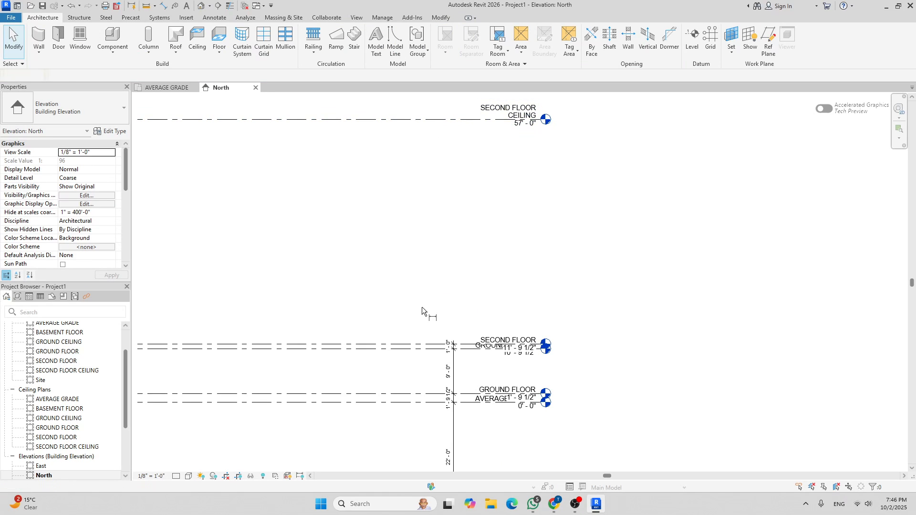
key("d")
key("i")
left_click(423, 120)
left_click(455, 103)
scroll(458, 227, "down", 3)
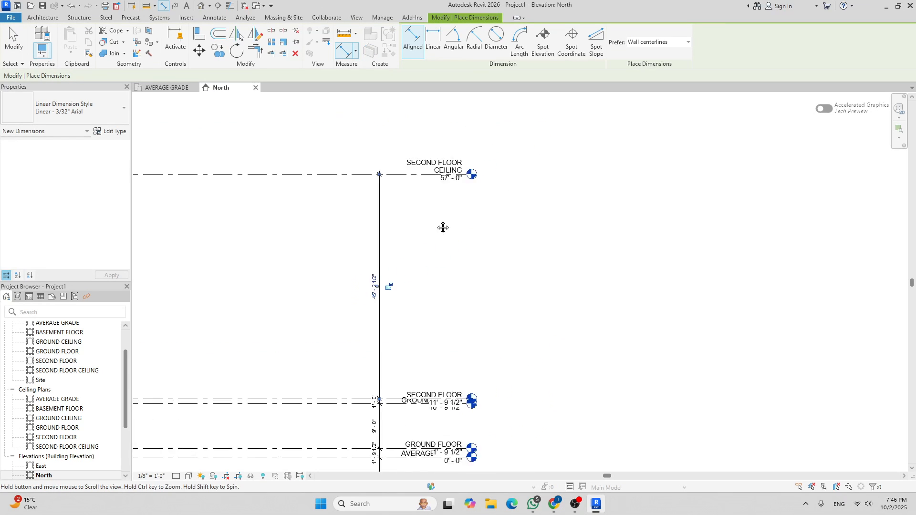
key("Escape")
scroll(398, 253, "up", 2)
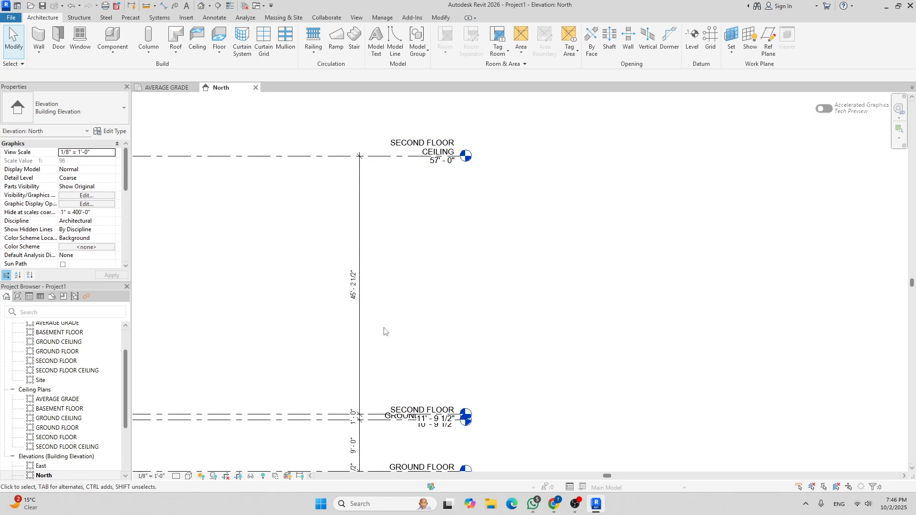
Move the SECOND FLOOR CEILING level so its distance above SECOND FLOOR is 8'
left_click(384, 156)
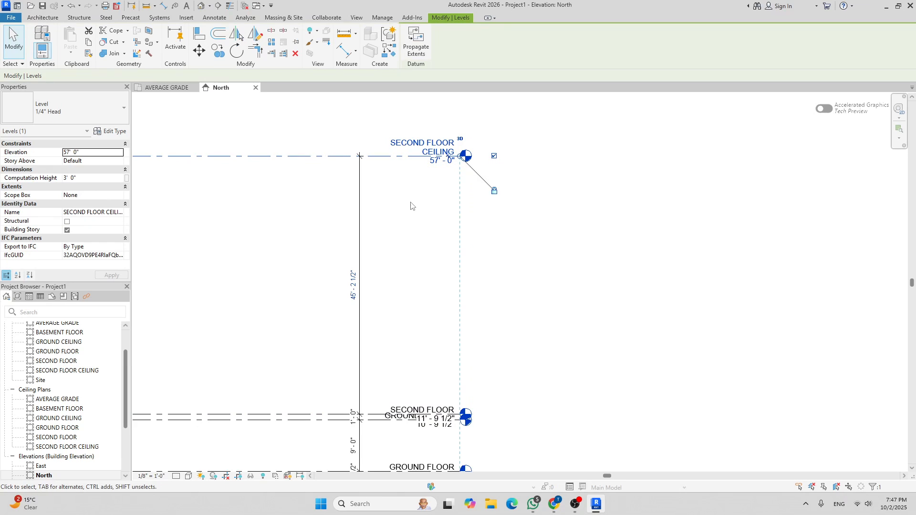
scroll(398, 223, "down", 2)
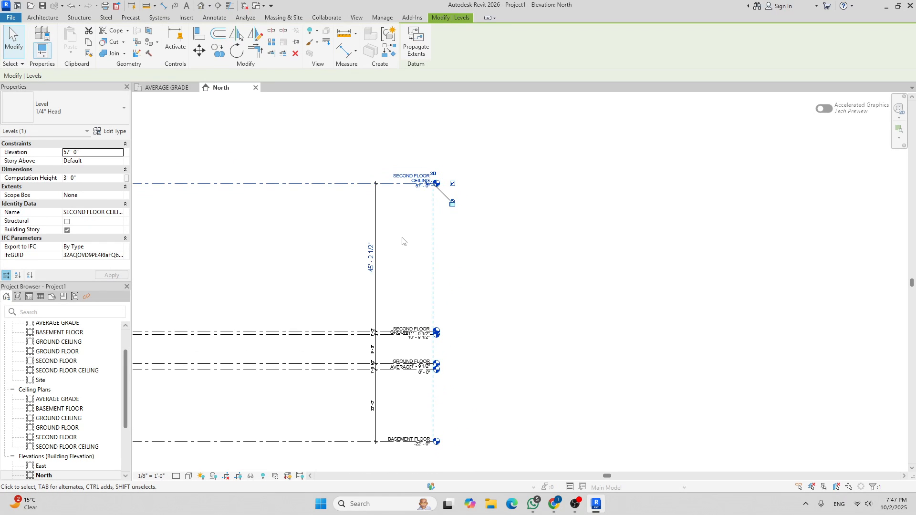
scroll(399, 346, "up", 2)
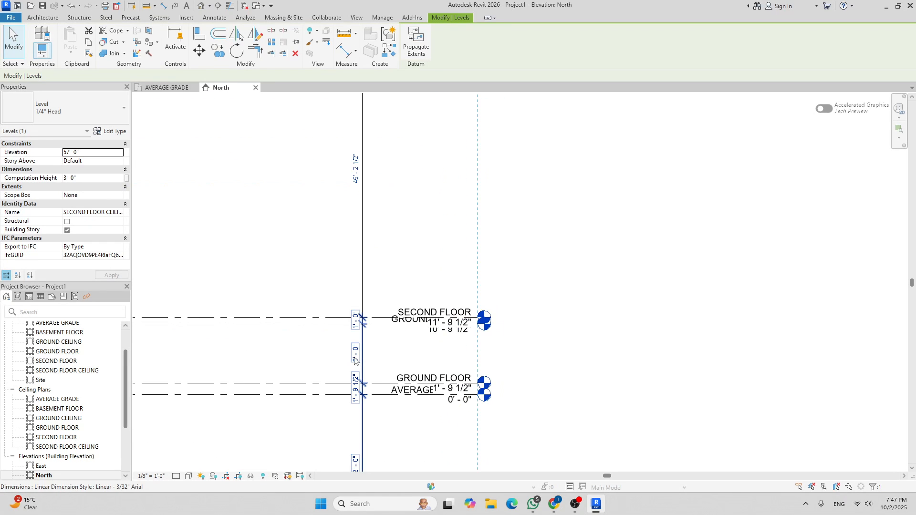
scroll(400, 347, "down", 1)
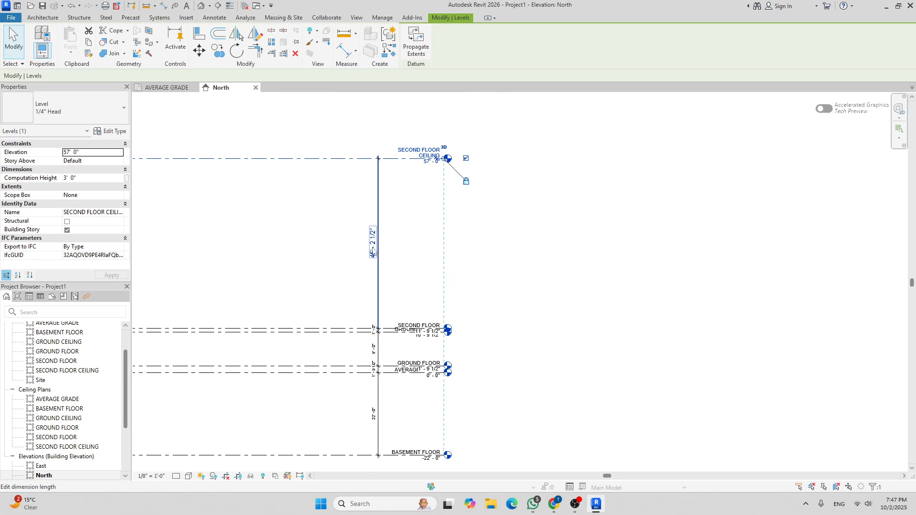
left_click(373, 245)
type("8")
key("Return")
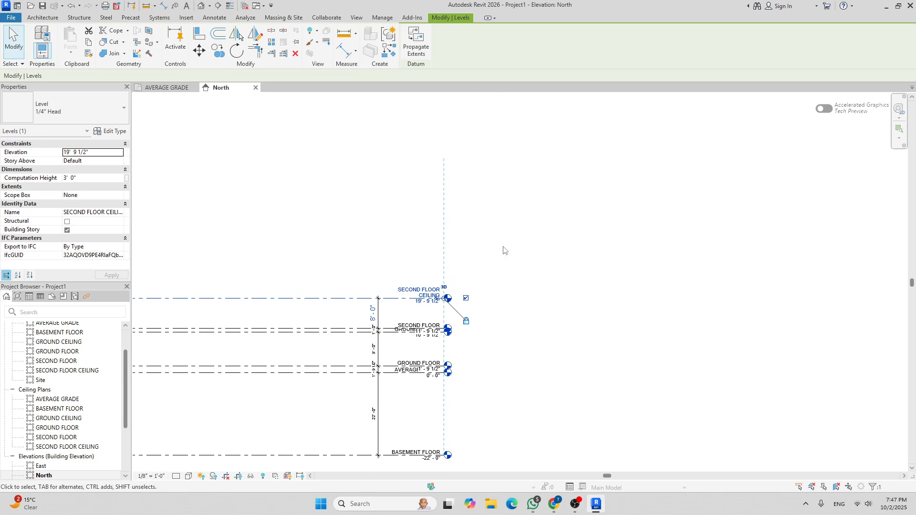
left_click(625, 267)
Place a separate aligned dimension from BASEMENT FLOOR to GROUND FLOOR beside the existing dimension string
middle_click_drag(466, 325, 524, 239)
scroll(442, 331, "up", 3)
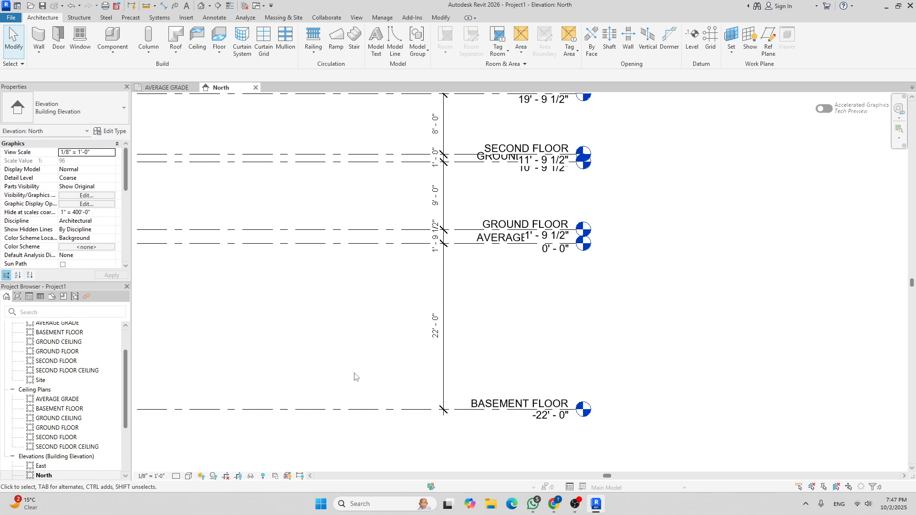
key("i")
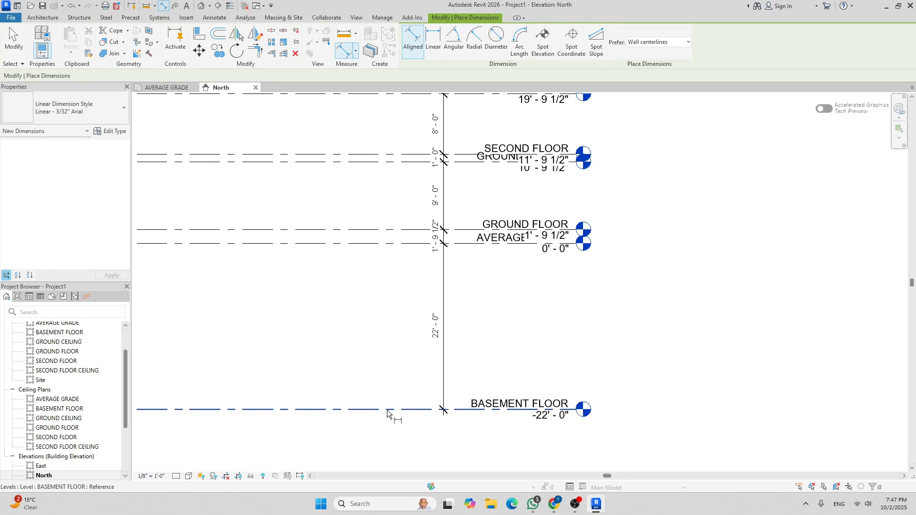
left_click(393, 396)
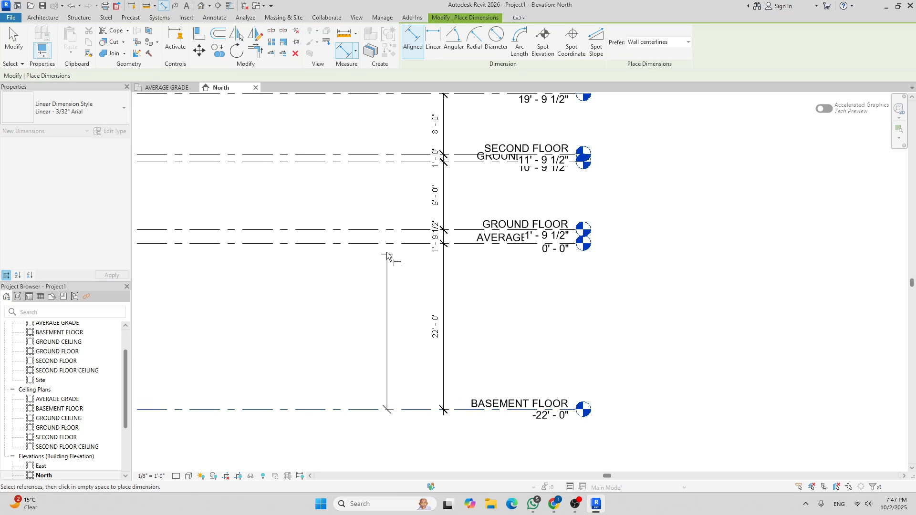
left_click(381, 213)
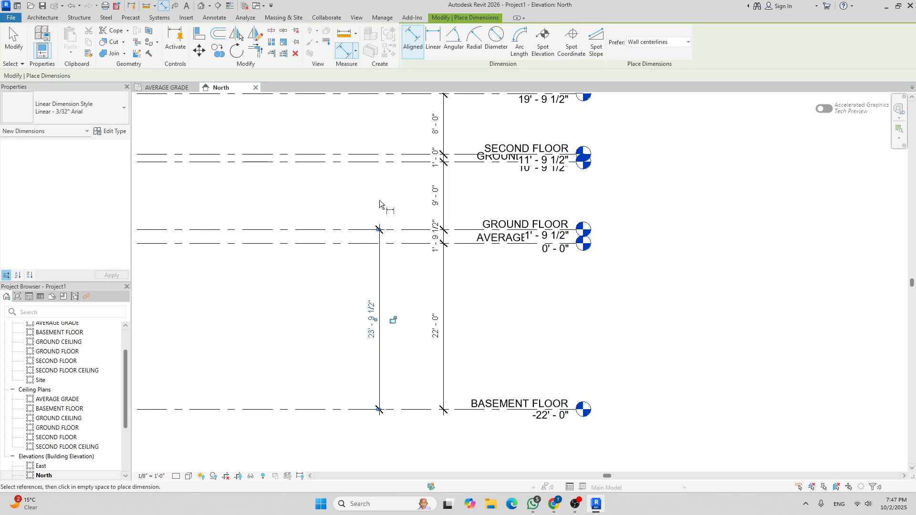
key("Escape")
key("Escape")
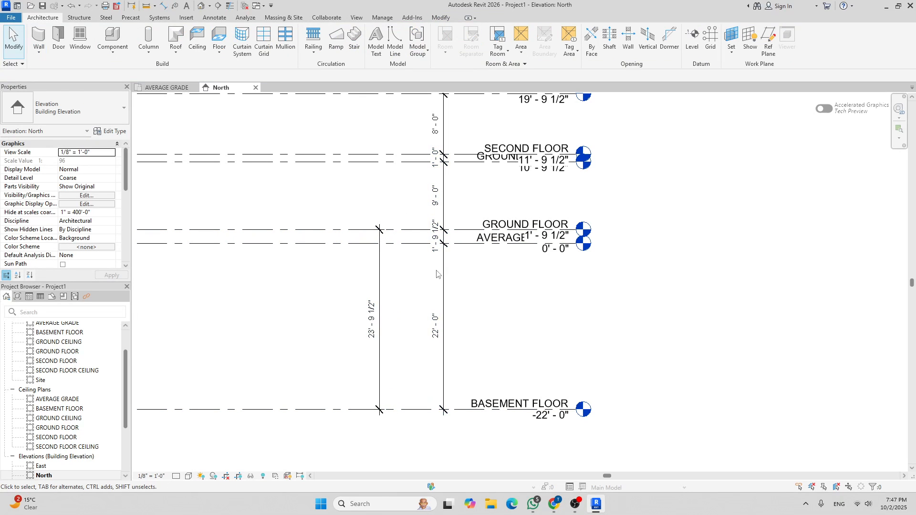
Move the BASEMENT FLOOR level so its distance below GROUND FLOOR is 8'
left_click(411, 409)
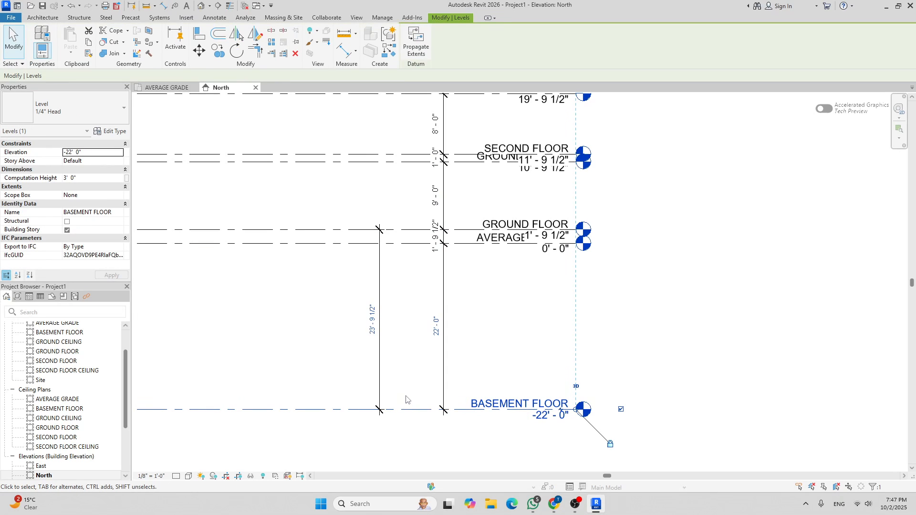
left_click(372, 321)
type("8")
key("Return")
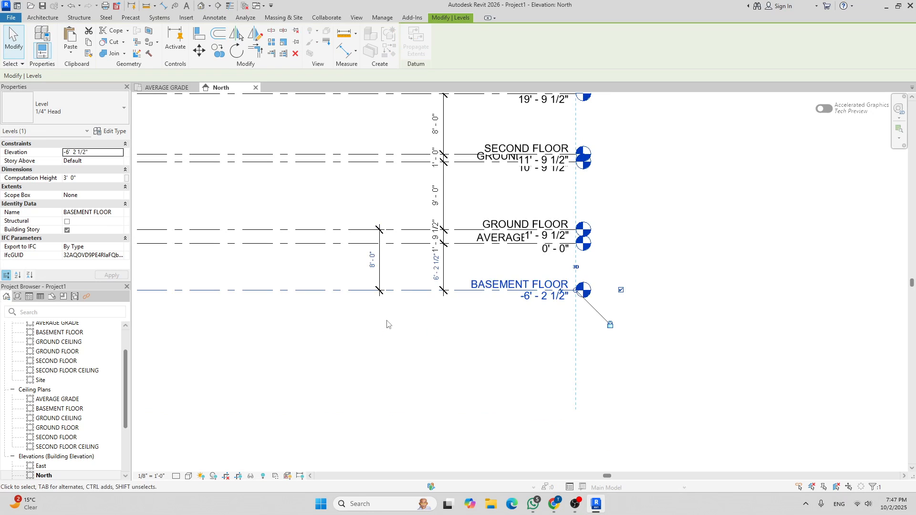
key("Escape")
Add an elbow to the AVERAGE GRADE level line to offset its head and label from GROUND FLOOR
scroll(449, 360, "down", 4)
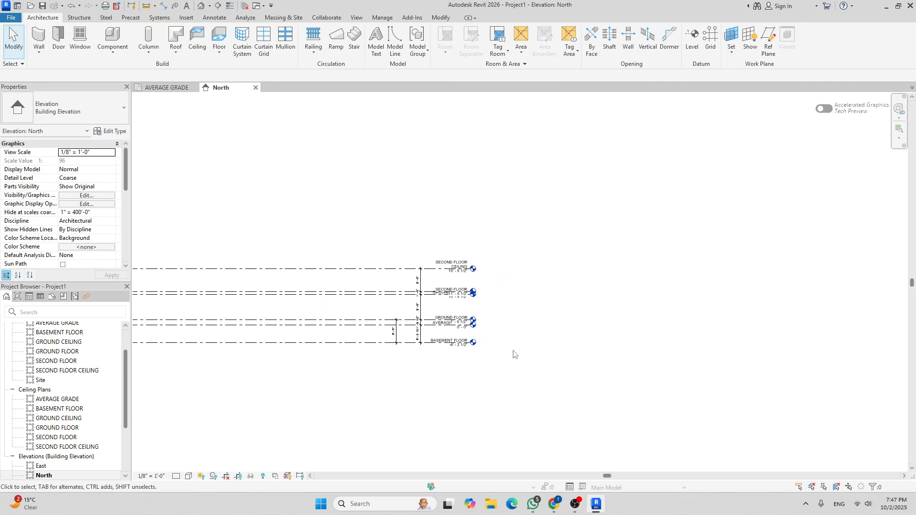
scroll(493, 296, "down", 1)
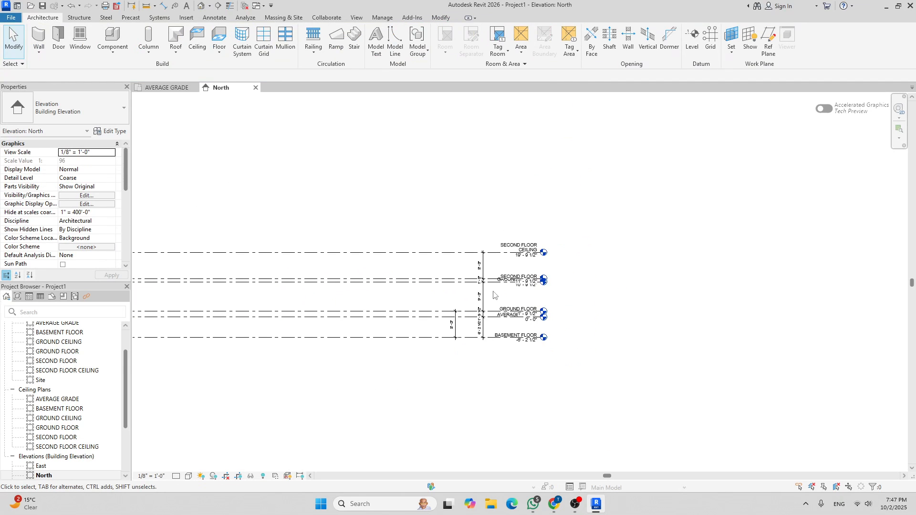
scroll(568, 325, "up", 3)
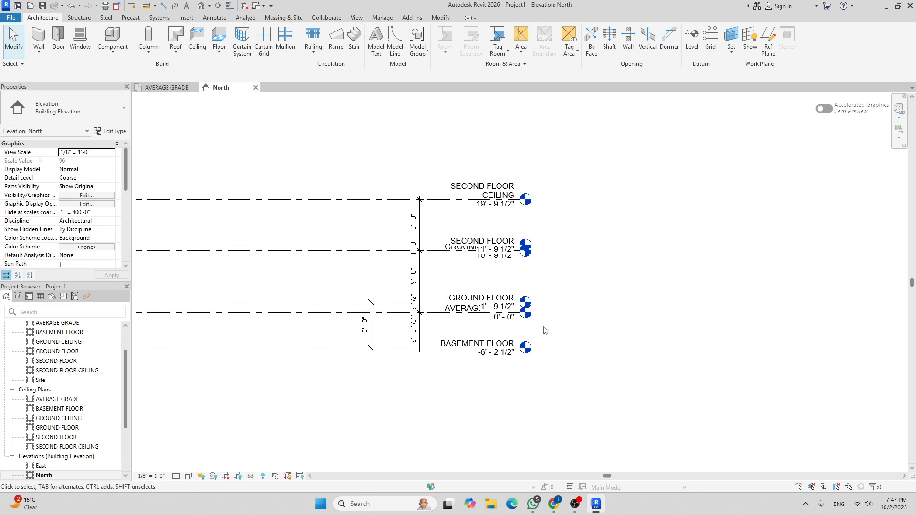
scroll(575, 348, "up", 2)
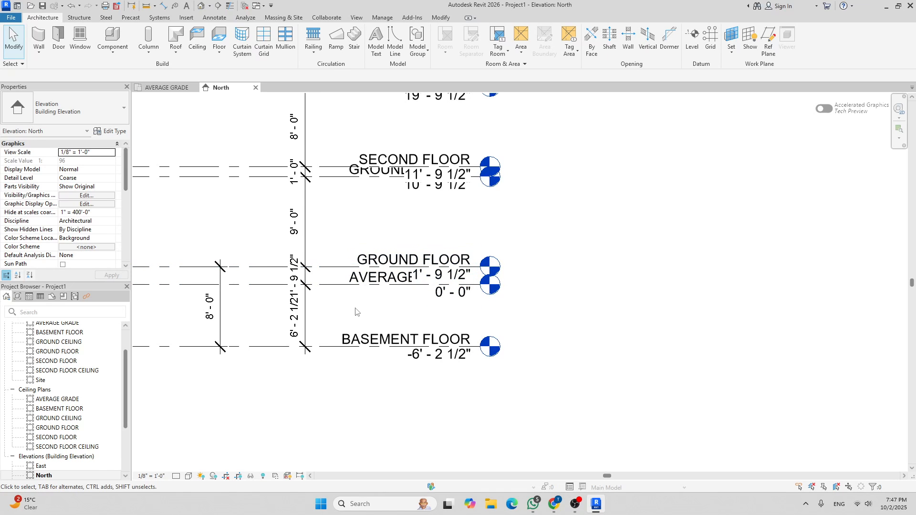
scroll(422, 308, "down", 2)
scroll(391, 306, "up", 3)
left_click(397, 285)
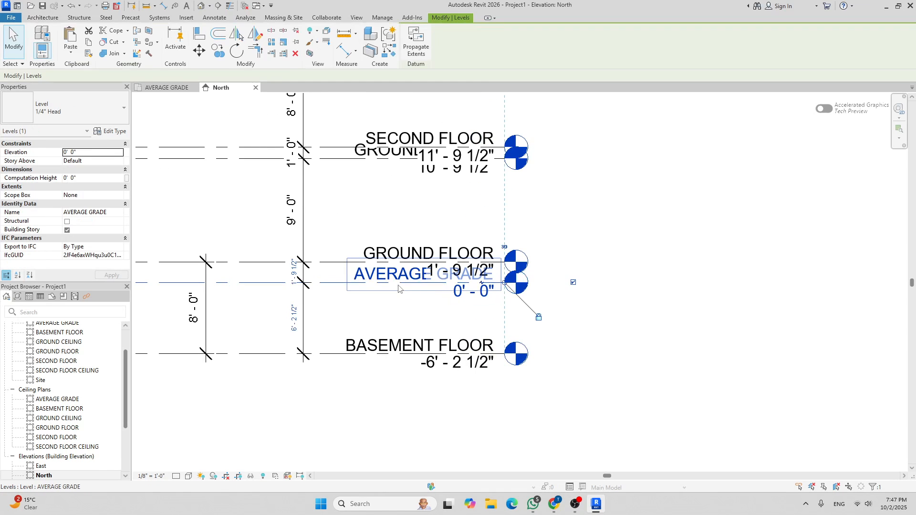
scroll(480, 284, "up", 3)
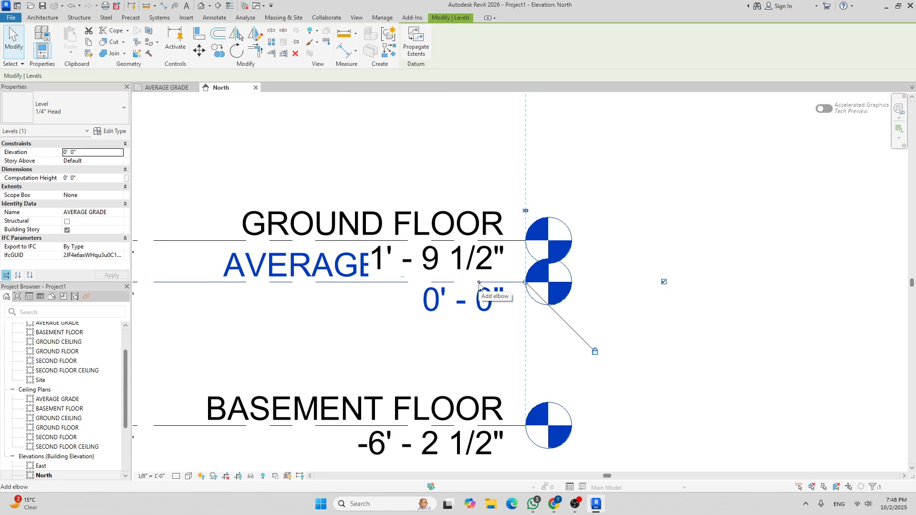
left_click(480, 284)
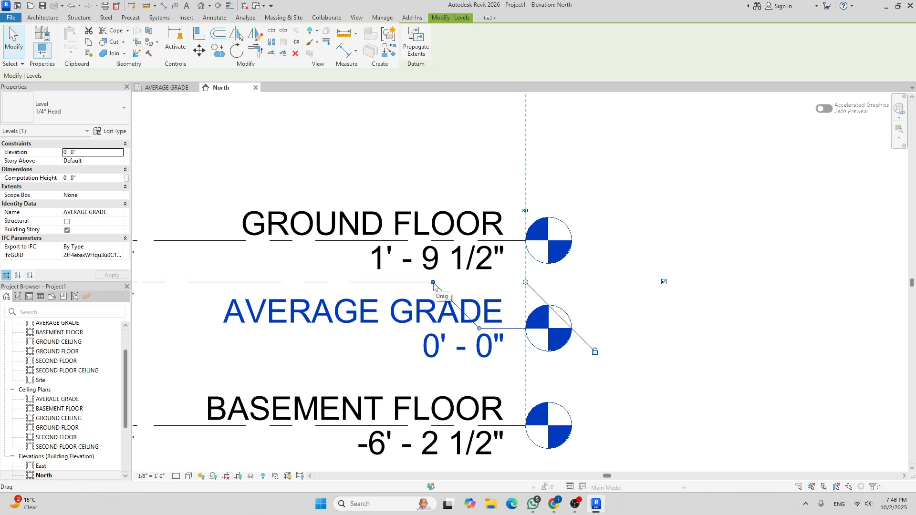
Shift both elbow bend points of the AVERAGE GRADE level line away from its head so the bend clears the label text
left_click_drag(434, 286, 176, 292)
left_click_drag(479, 329, 212, 334)
scroll(606, 299, "down", 3)
left_click(600, 317)
Add an elbow to the GROUND CEILING level line, offsetting its head below SECOND FLOOR, and move the first bend point clear of the label
scroll(602, 310, "down", 2)
middle_click_drag(572, 307, 482, 328)
scroll(431, 271, "up", 1)
scroll(431, 271, "up", 1)
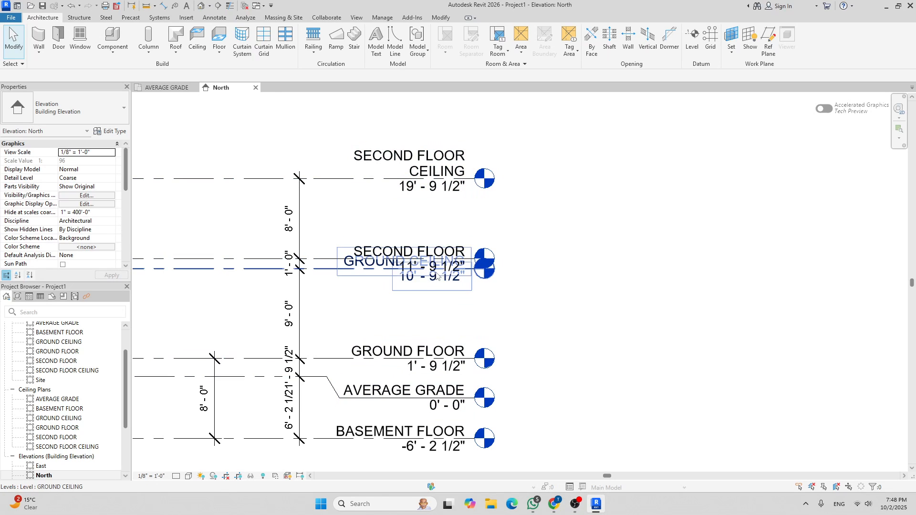
scroll(329, 274, "up", 1)
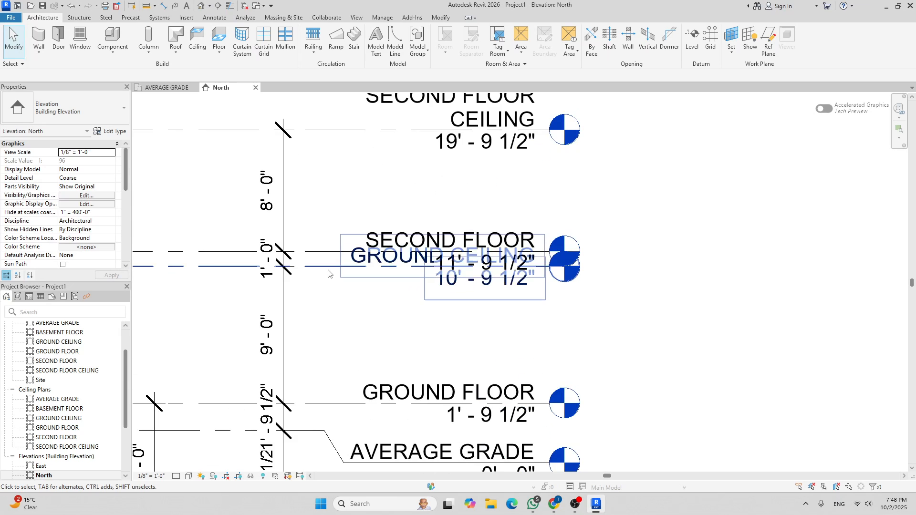
left_click(330, 271)
scroll(534, 275, "up", 2)
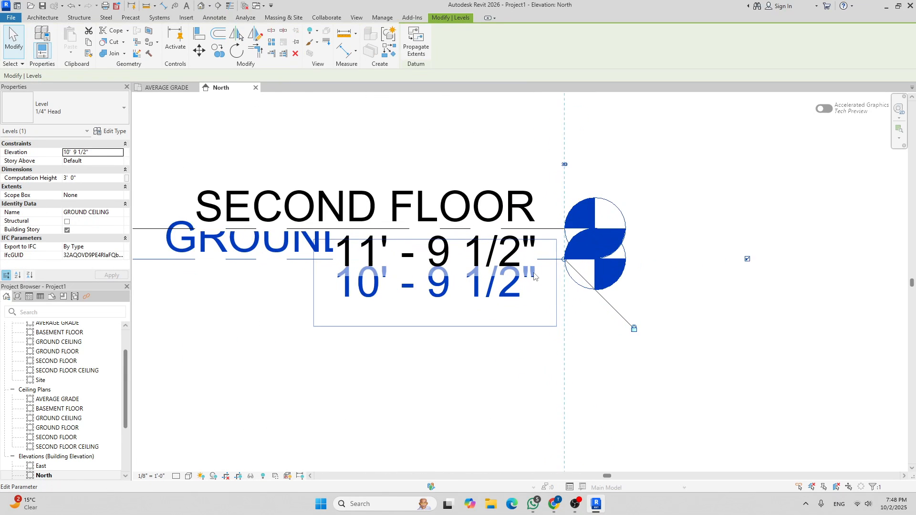
scroll(534, 276, "up", 1)
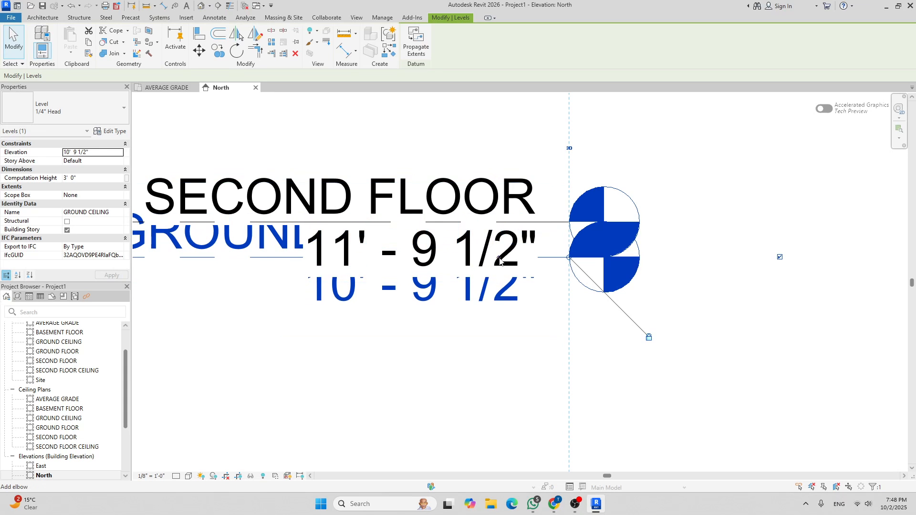
scroll(495, 250, "up", 2)
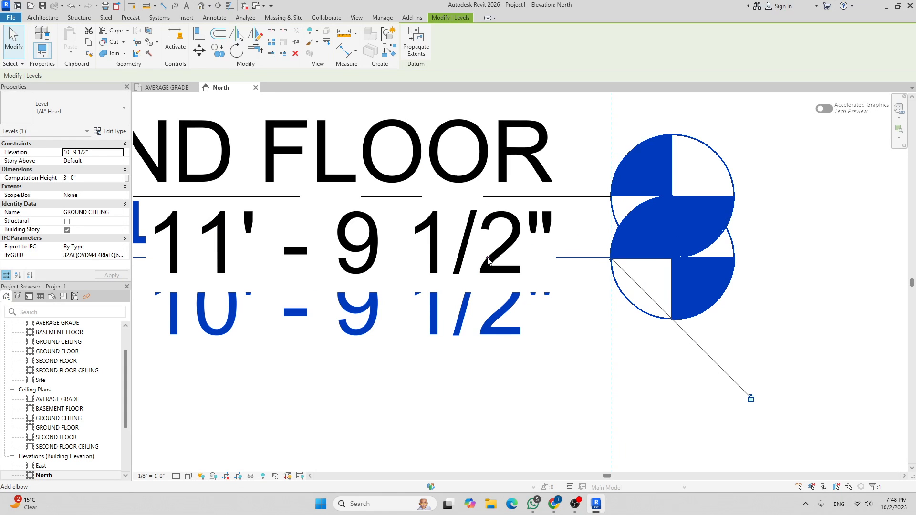
scroll(487, 260, "down", 4)
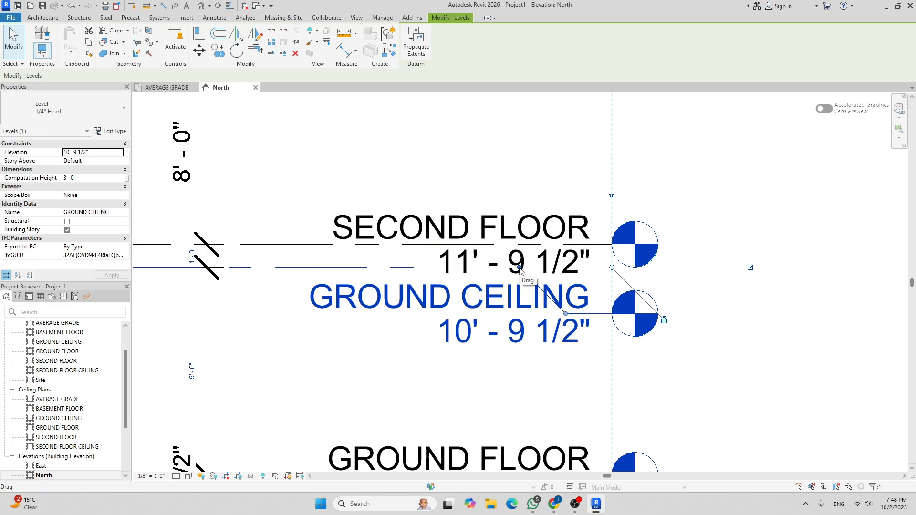
scroll(519, 269, "up", 2)
left_click_drag(519, 269, 157, 272)
scroll(496, 266, "down", 5)
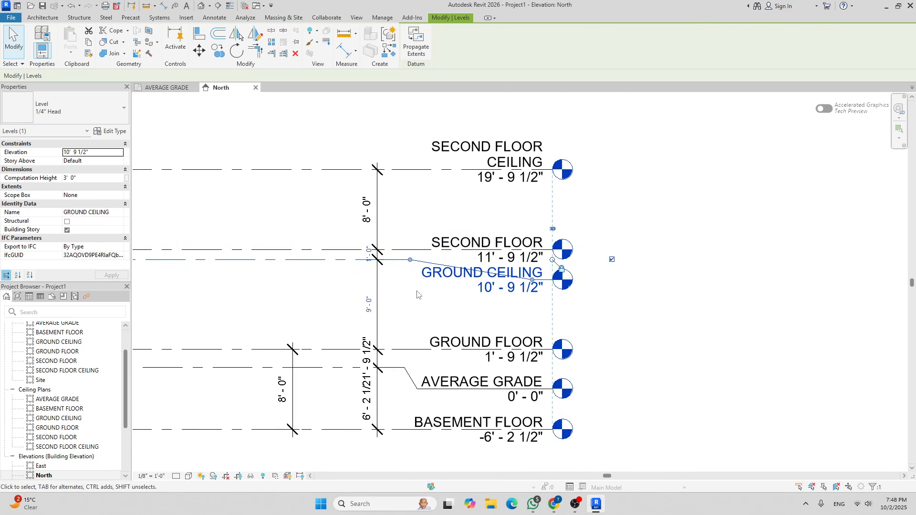
Align both elbow bend points of the GROUND CEILING level line with those of the AVERAGE GRADE elbow
scroll(410, 262, "up", 1)
left_click_drag(409, 257, 403, 257)
left_click_drag(550, 279, 419, 286)
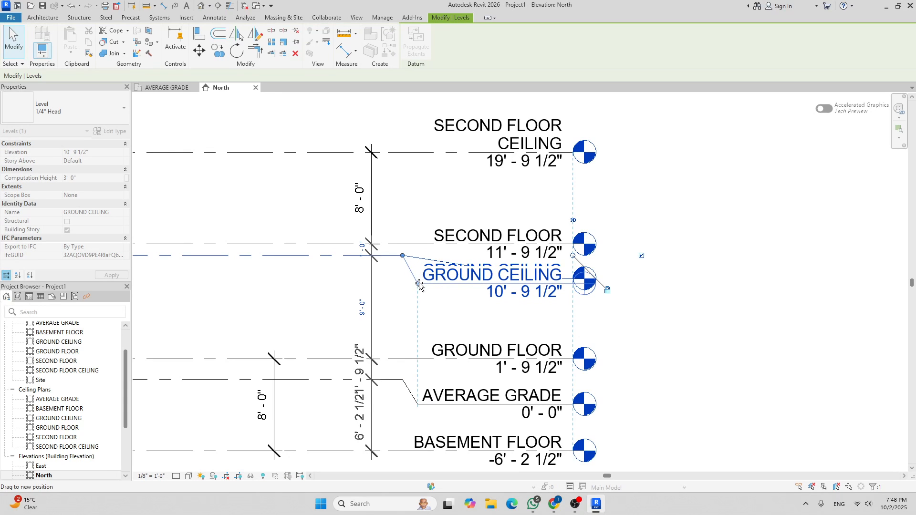
scroll(702, 286, "down", 2)
scroll(702, 286, "down", 1)
left_click(711, 293)
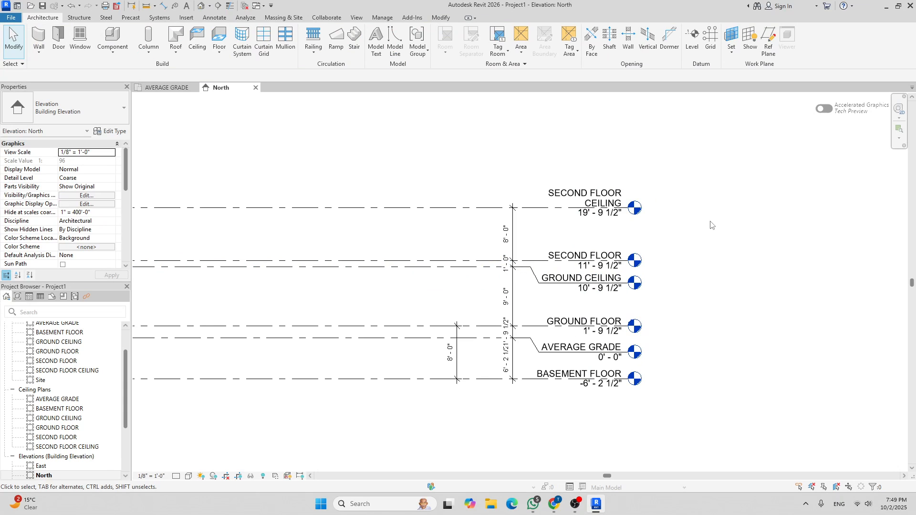
scroll(714, 251, "down", 1)
middle_click_drag(568, 232, 657, 200)
scroll(578, 209, "down", 3)
scroll(631, 225, "up", 4)
scroll(687, 277, "up", 2)
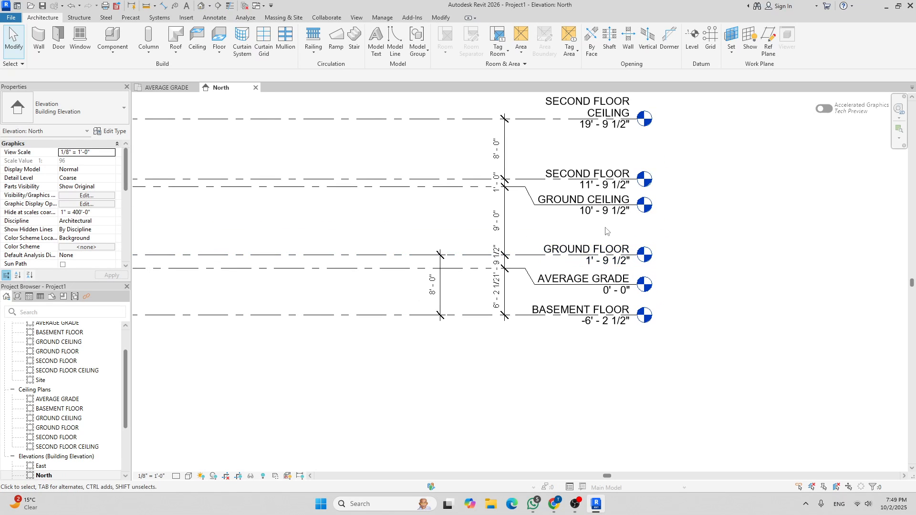
scroll(615, 276, "down", 3)
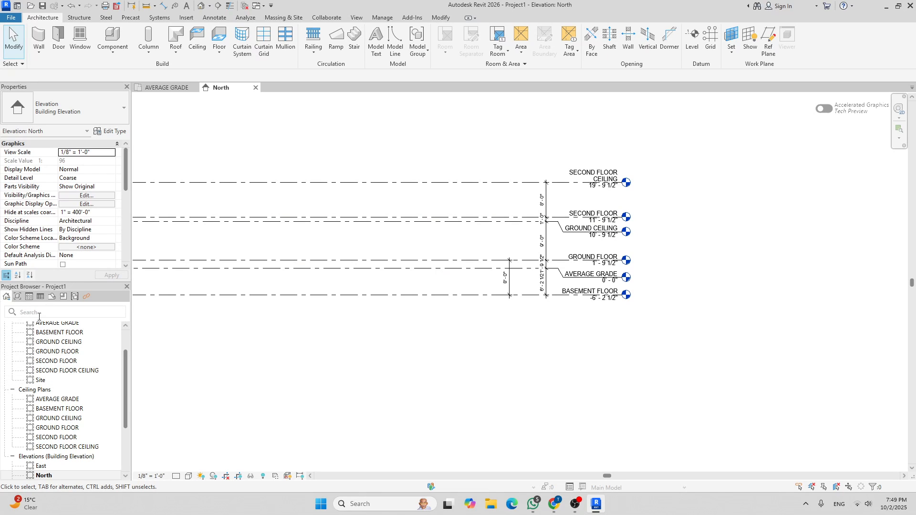
Open the GROUND FLOOR floor plan and start the Wall tool with the Basic Wall type Generic - 8"
scroll(45, 361, "up", 2)
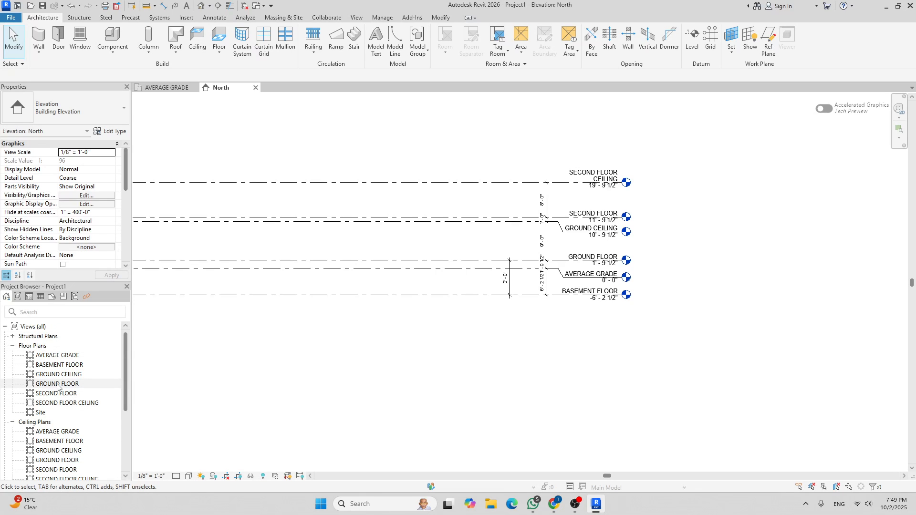
double_click(57, 385)
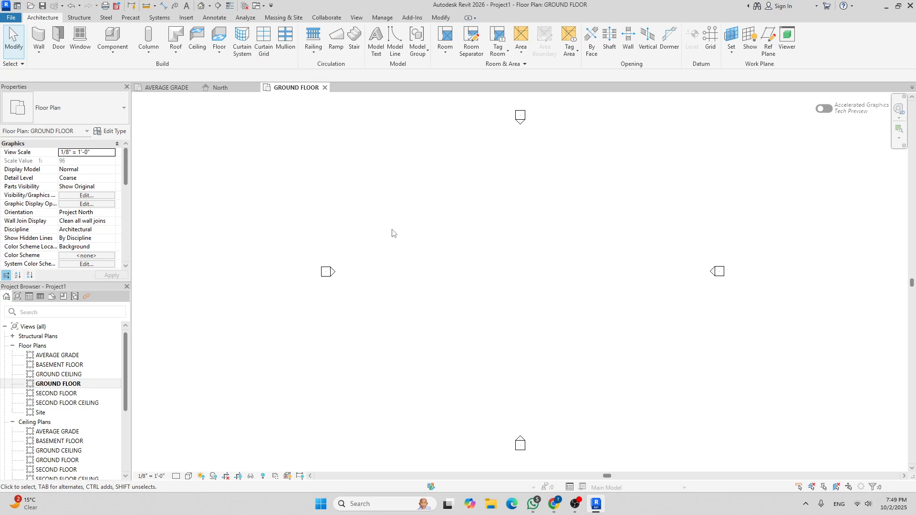
left_click(40, 46)
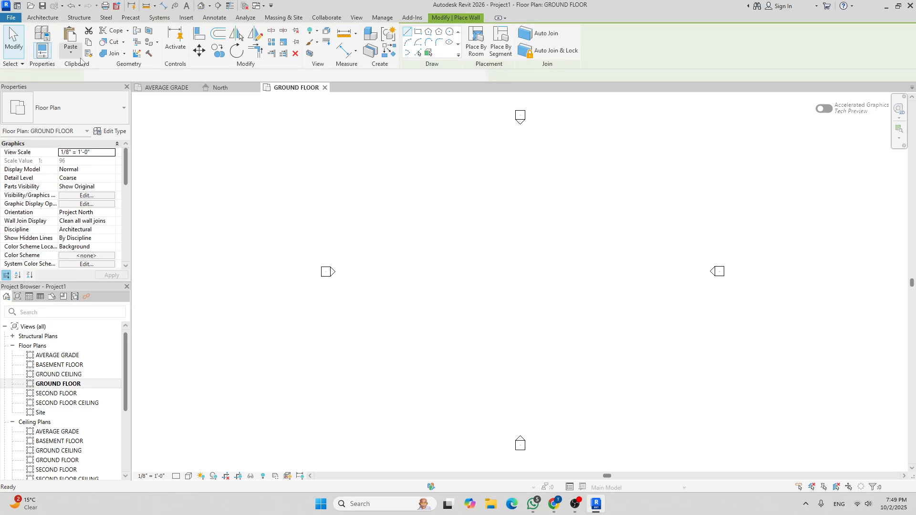
left_click(122, 108)
scroll(86, 213, "down", 2)
scroll(81, 246, "up", 5)
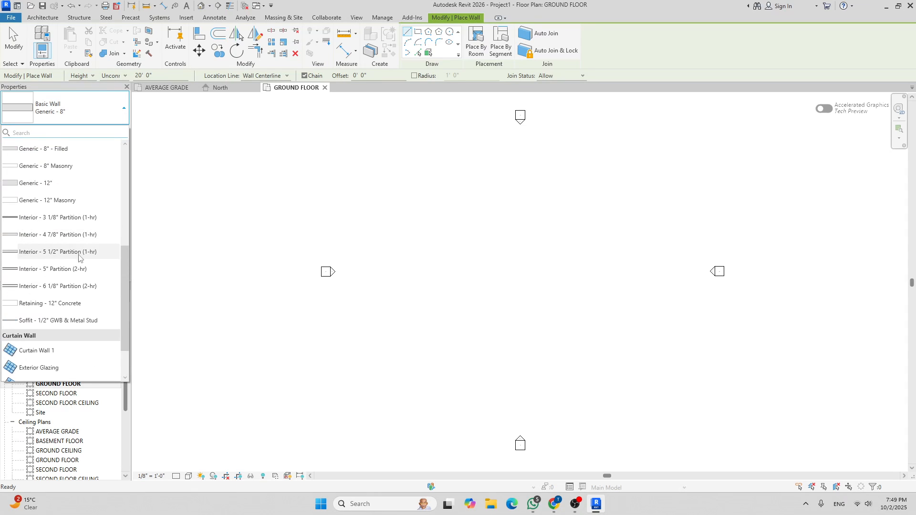
scroll(74, 239, "up", 1)
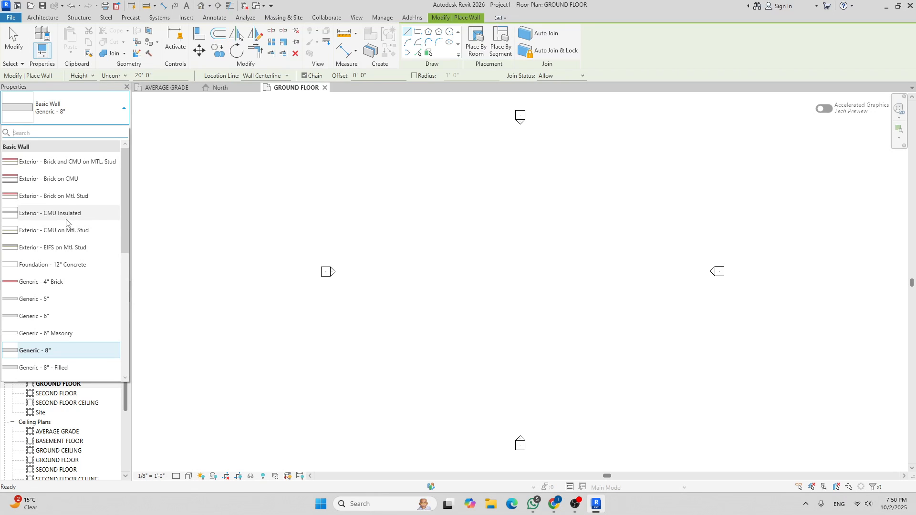
scroll(64, 210, "down", 3)
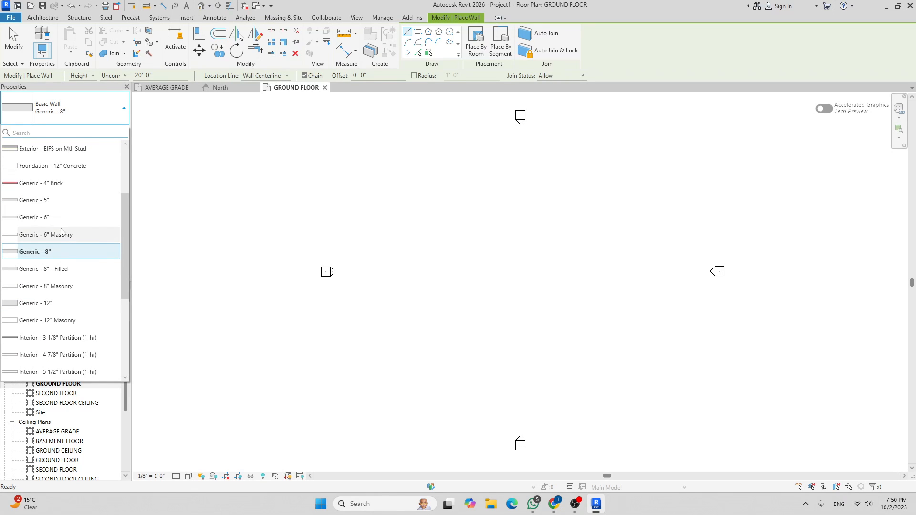
left_click(38, 251)
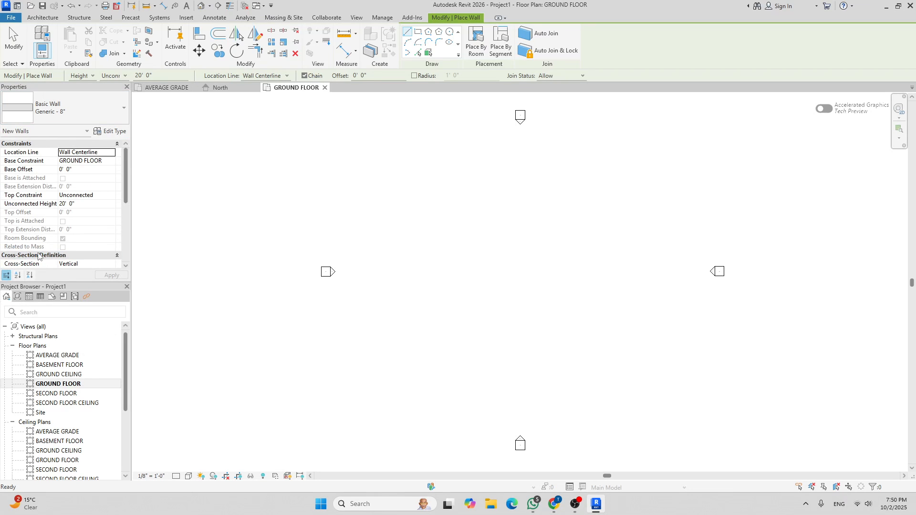
Duplicate the Generic - 8" wall type under the name EXTERIOR - WOOD SIDING
left_click(115, 134)
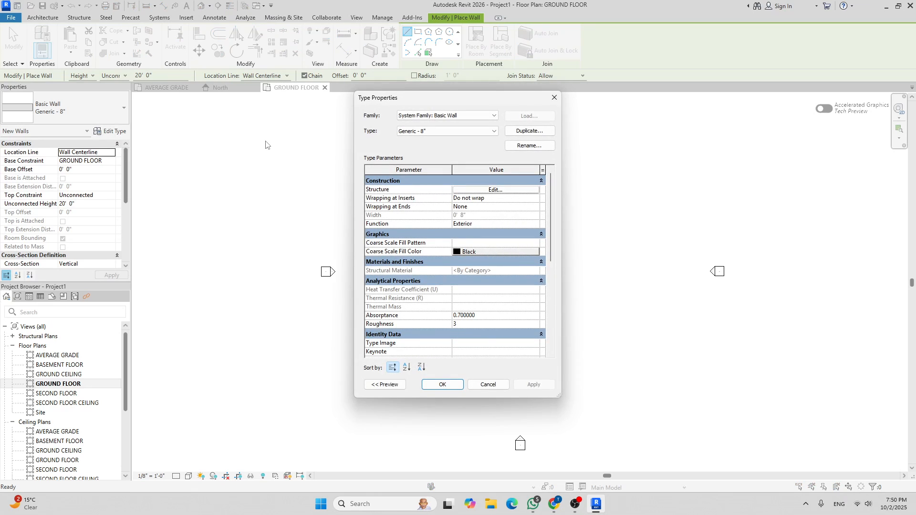
left_click(518, 134)
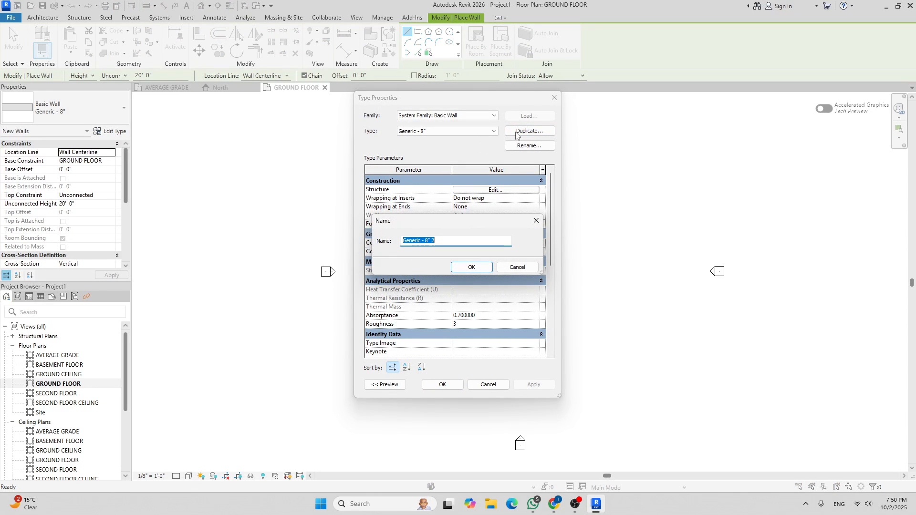
type("e")
key("BackSpace")
type("EXTERIOR - WOOD SIDING")
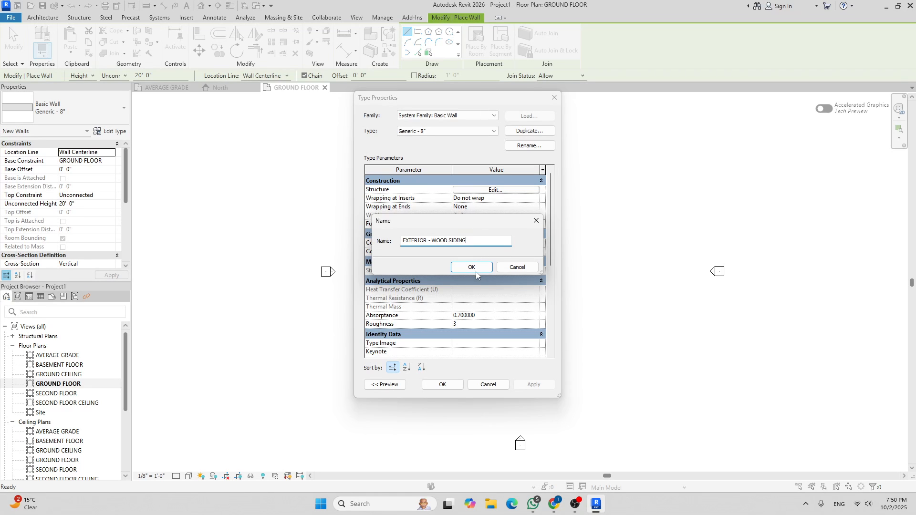
left_click(475, 272)
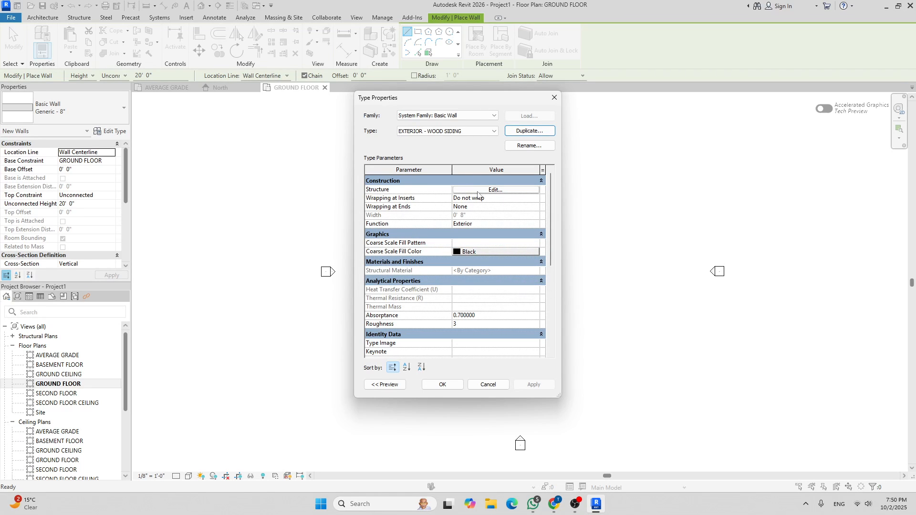
In the EXTERIOR - WOOD SIDING wall assembly, search materials for WOOD and assign Softwood, Lumber to the Structure layer
left_click(496, 190)
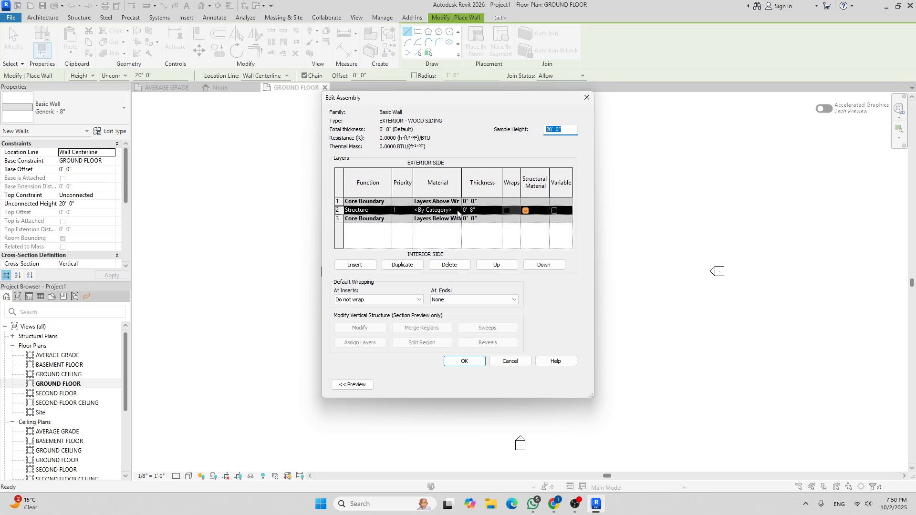
left_click(457, 213)
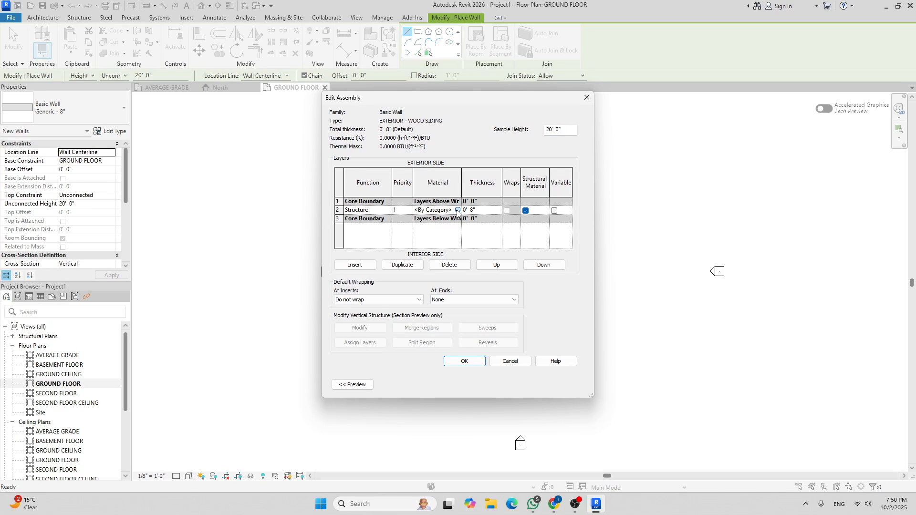
left_click(458, 210)
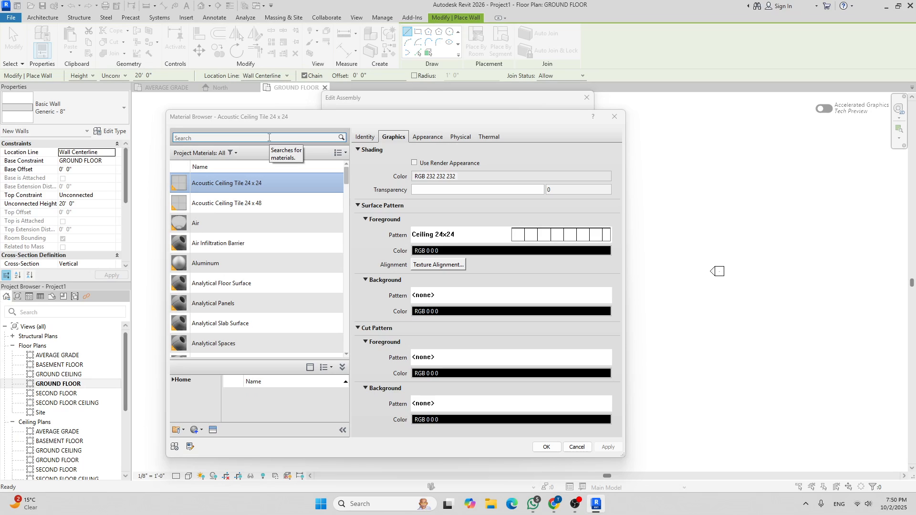
left_click(269, 137)
type("WOOD")
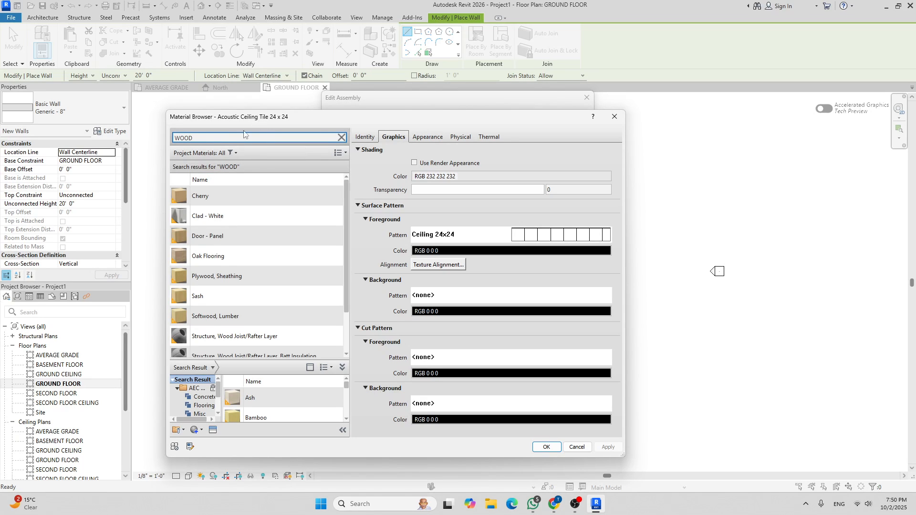
scroll(256, 248, "down", 1)
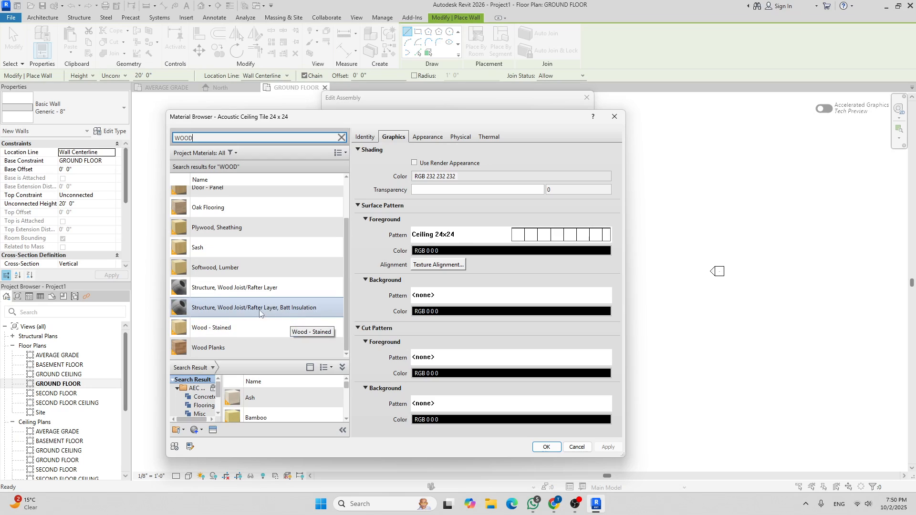
scroll(247, 228, "up", 1)
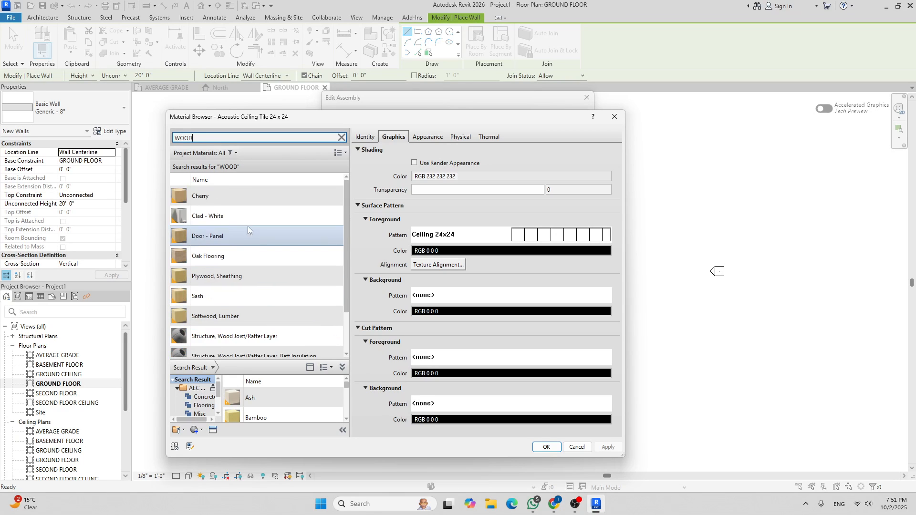
scroll(250, 268, "down", 1)
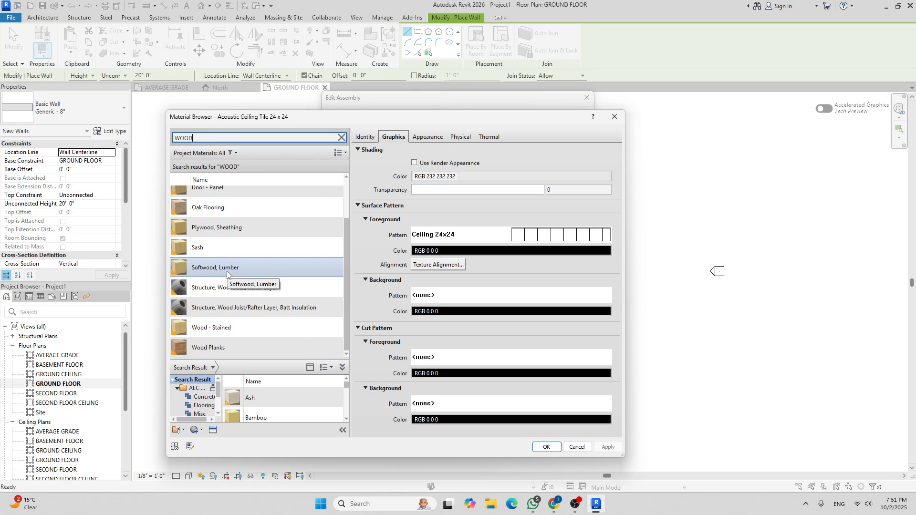
right_click(227, 274)
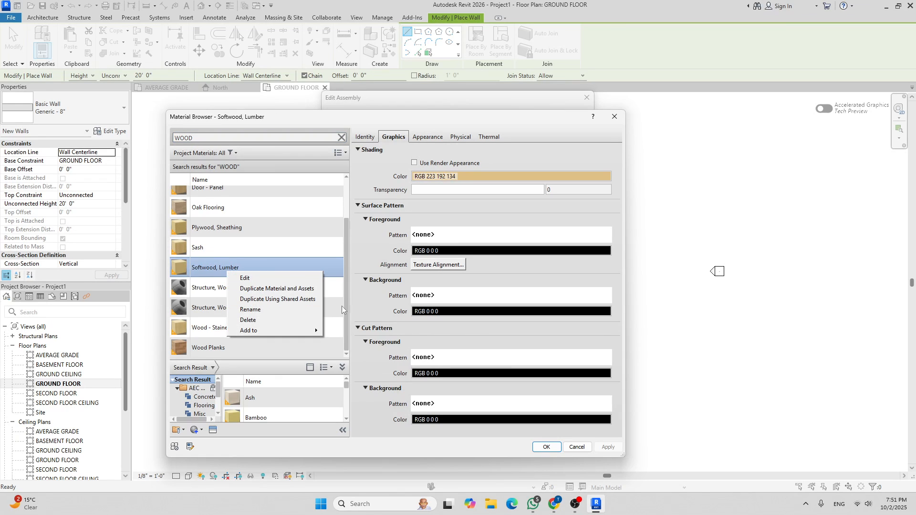
left_click(549, 448)
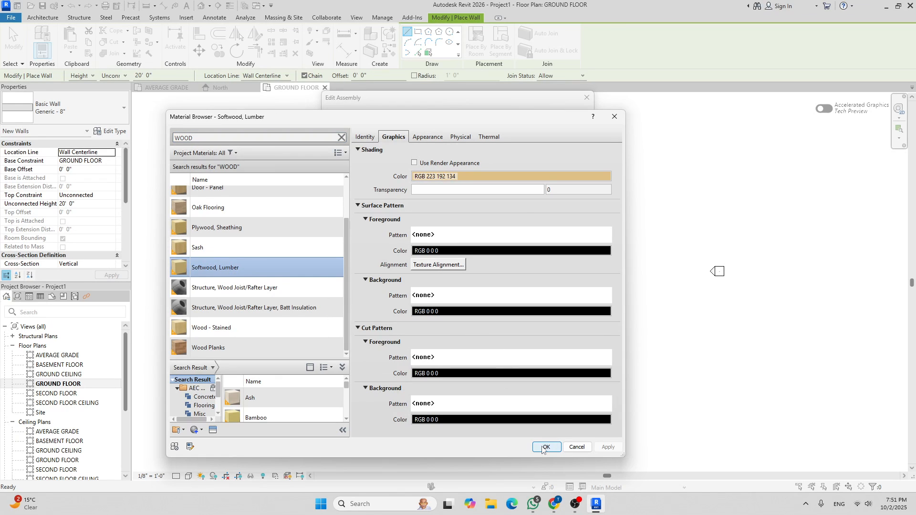
left_click(542, 449)
Set the thickness of the Softwood, Lumber structure layer to 5 1/2"
left_click(486, 211)
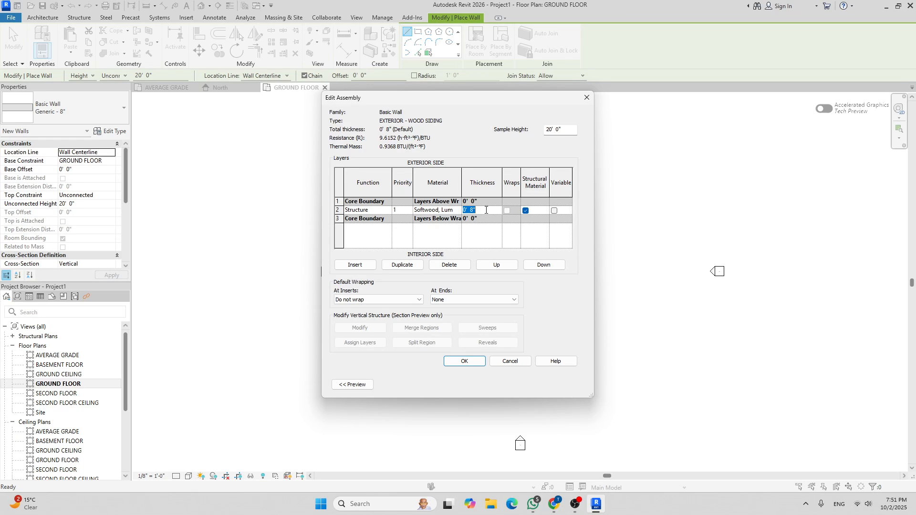
type("5 1/2")
key("Tab")
Insert a layer in the wall assembly, place it outside the exterior core boundary, and assign it the Plywood, Sheathing material
left_click(364, 266)
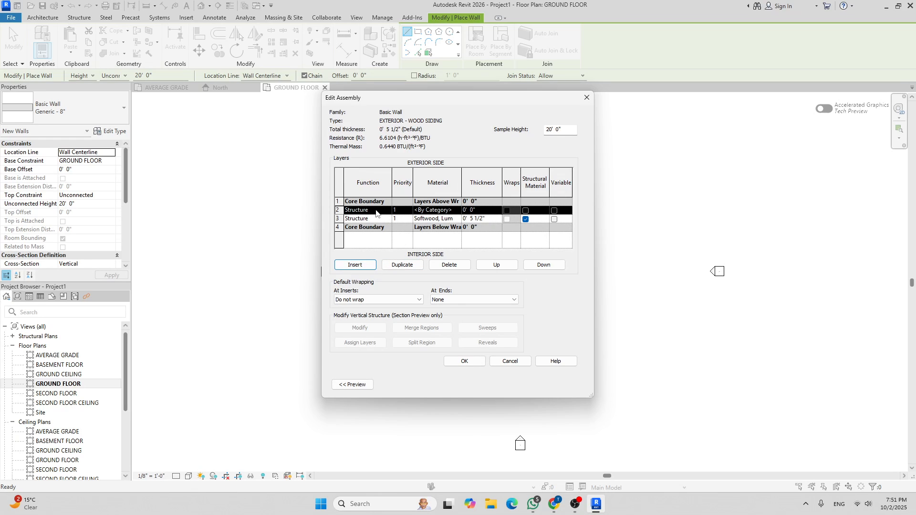
left_click(493, 266)
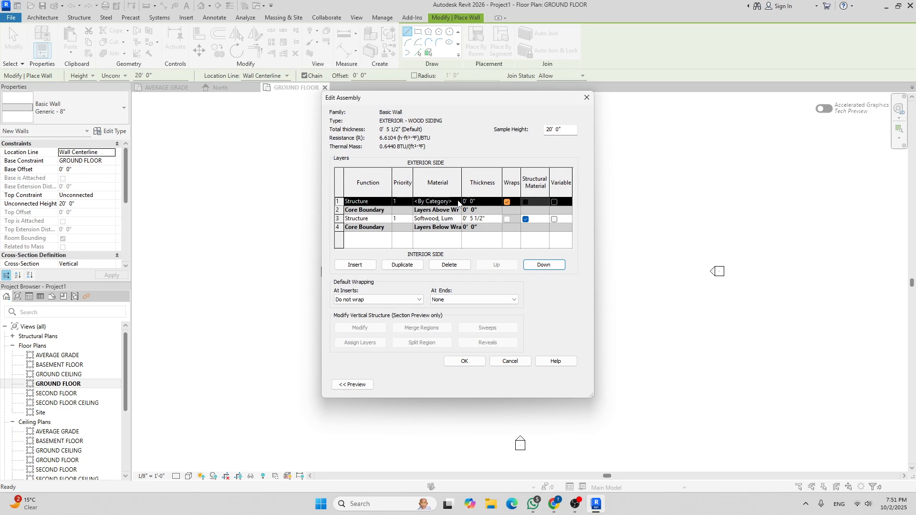
left_click(458, 201)
left_click(458, 202)
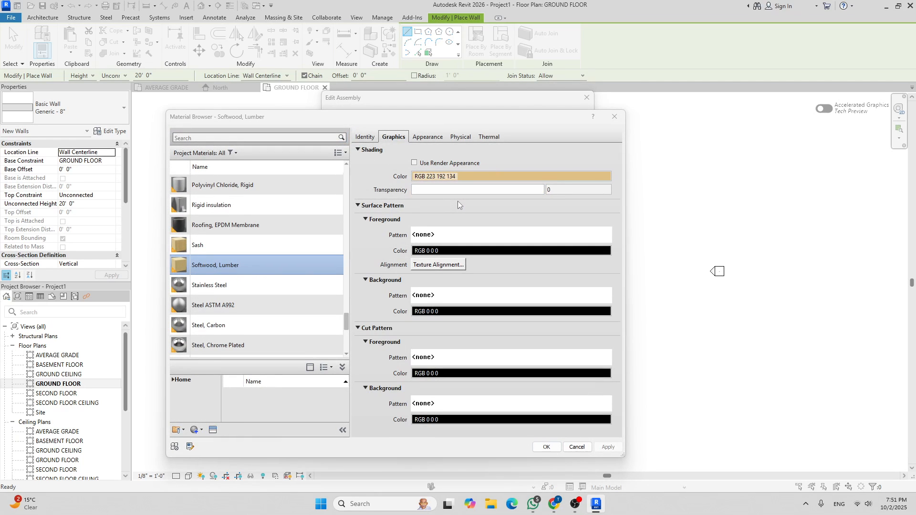
left_click(615, 116)
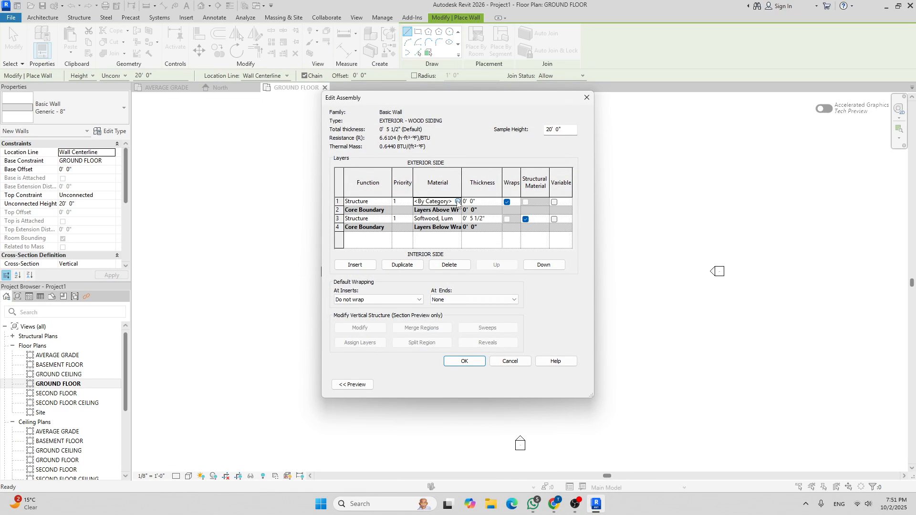
left_click(456, 202)
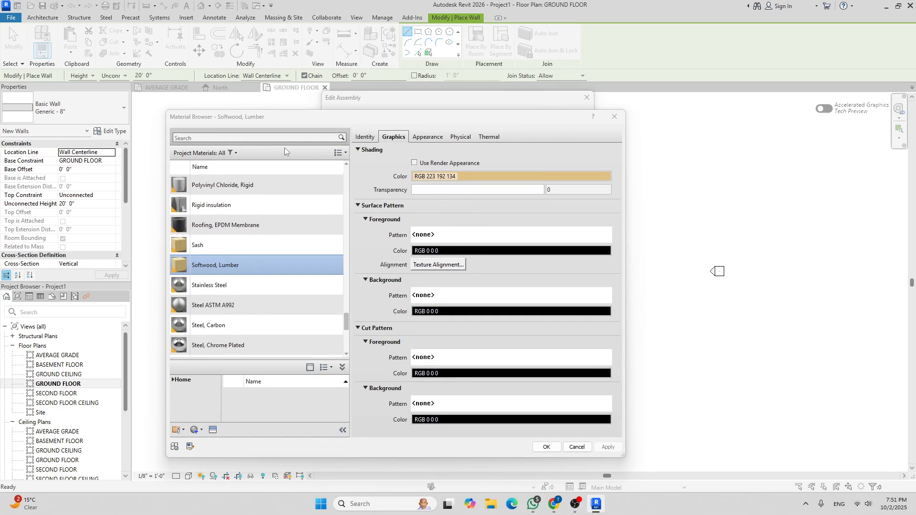
left_click(285, 139)
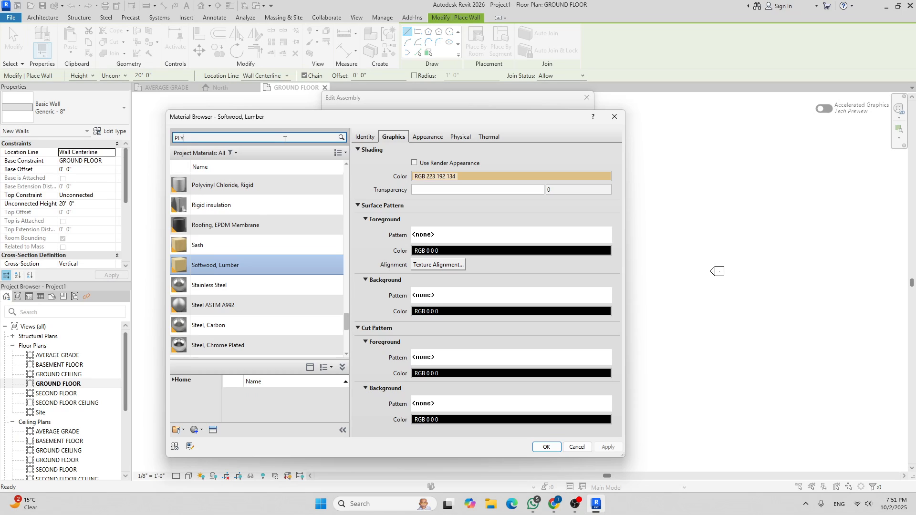
key("Return")
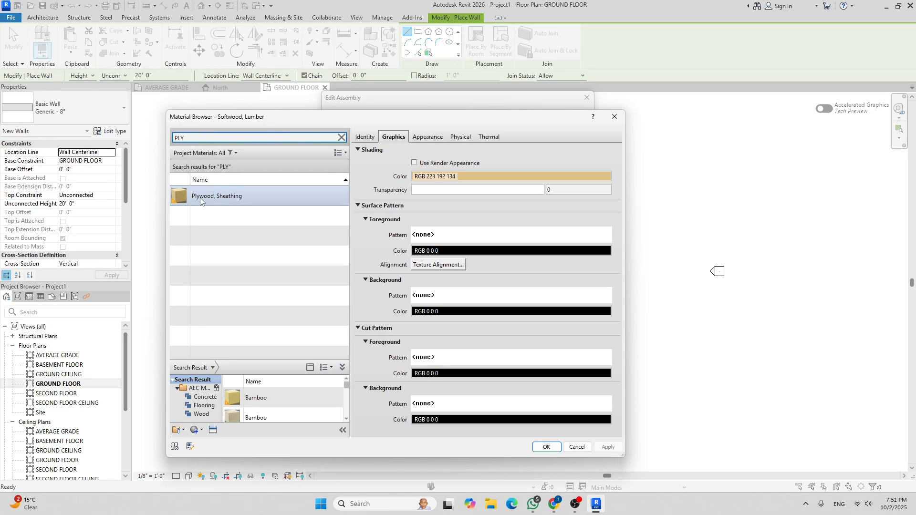
left_click(245, 203)
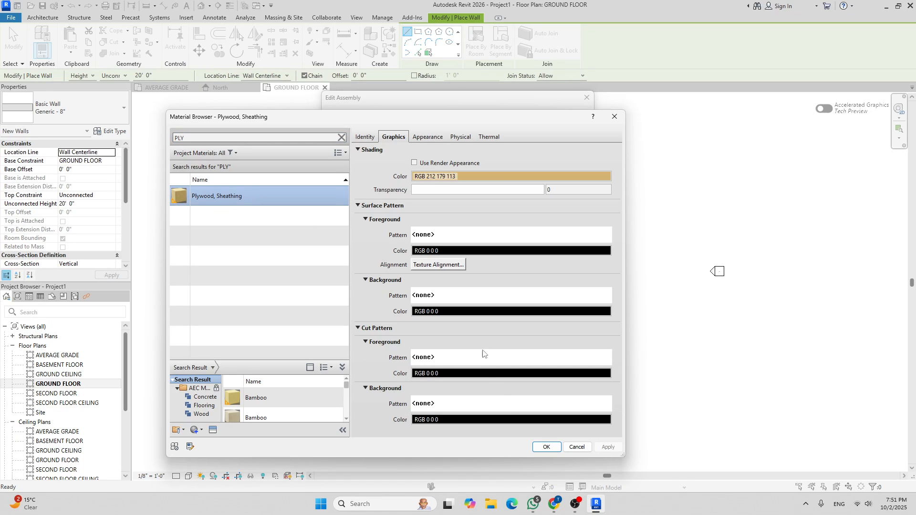
left_click(539, 447)
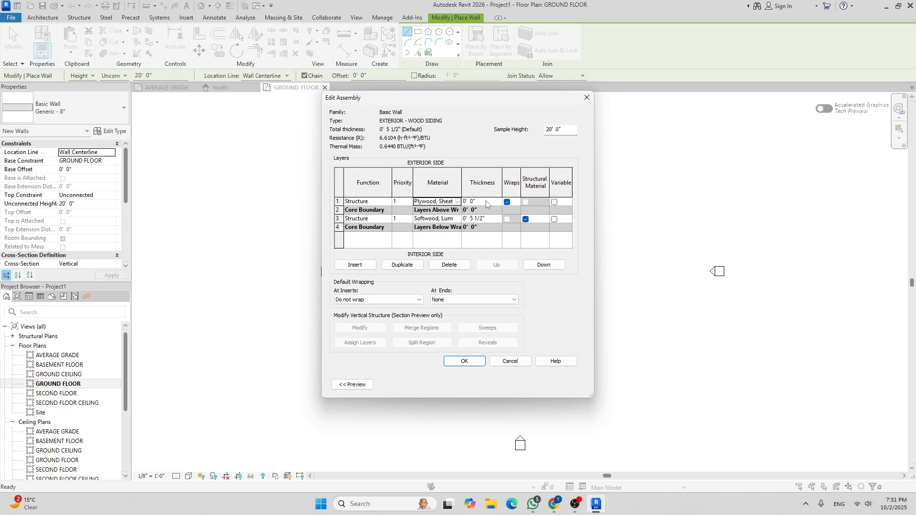
Set the thickness of the Plywood, Sheathing layer to 1/2"
left_click(487, 204)
left_click(487, 202)
type("1/2\"")
key("Tab")
Insert a layer outside the plywood sheathing and assign it the Air Infiltration Barrier material
left_click(356, 265)
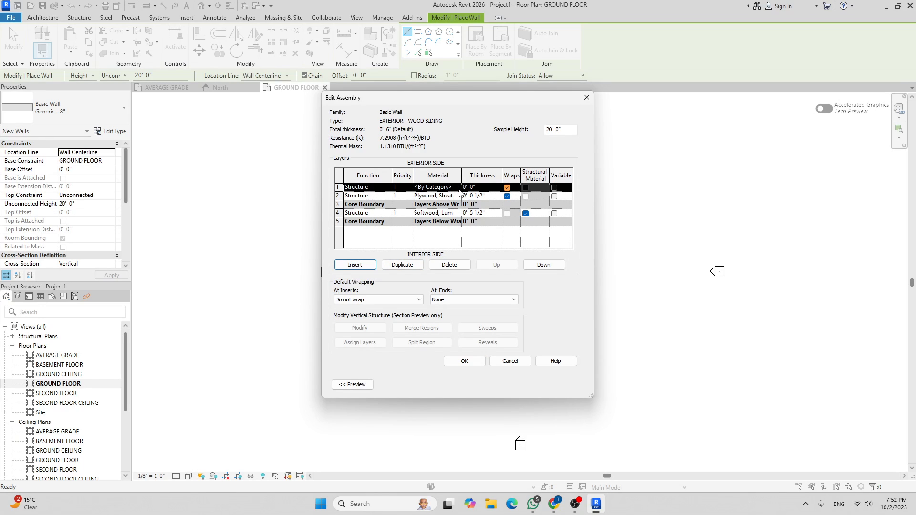
left_click(459, 196)
left_click(459, 196)
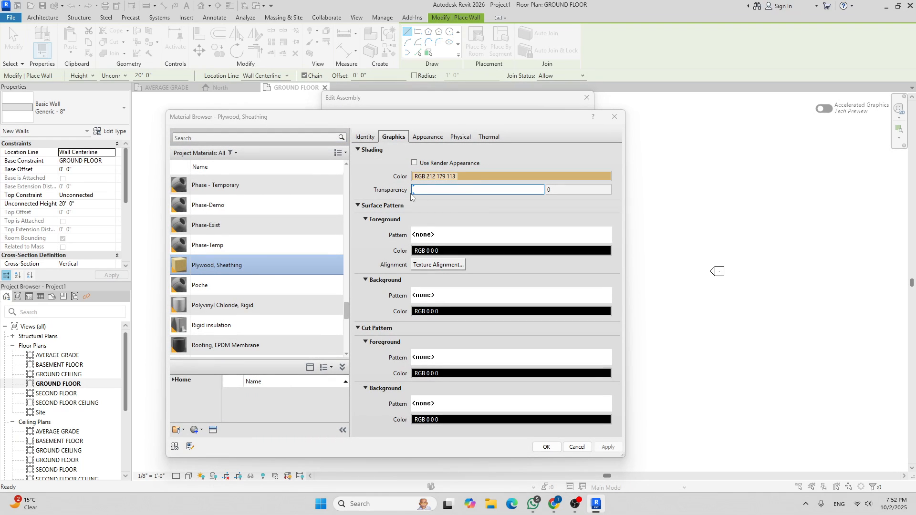
left_click(226, 138)
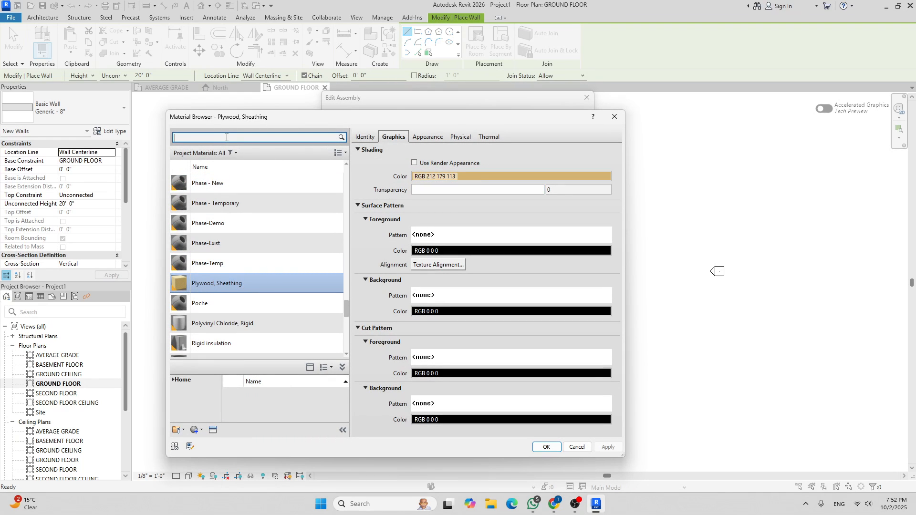
type("AIR BARR")
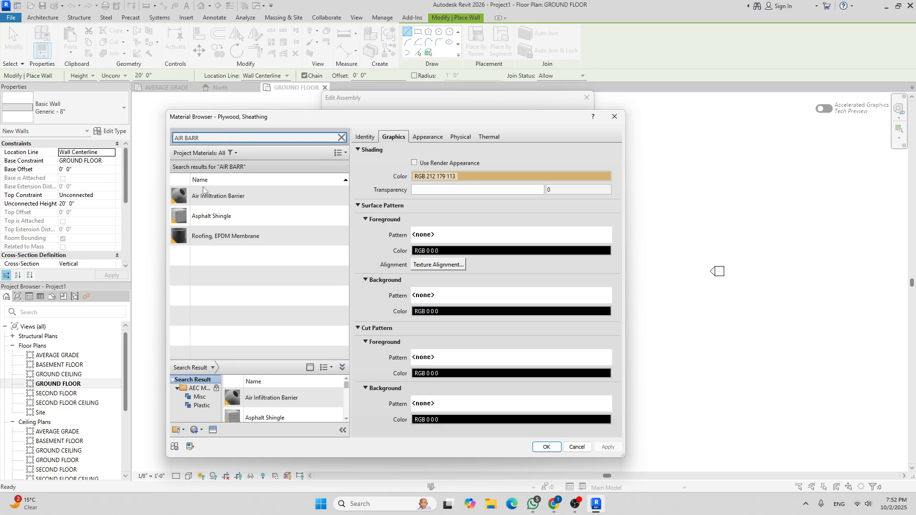
left_click(232, 200)
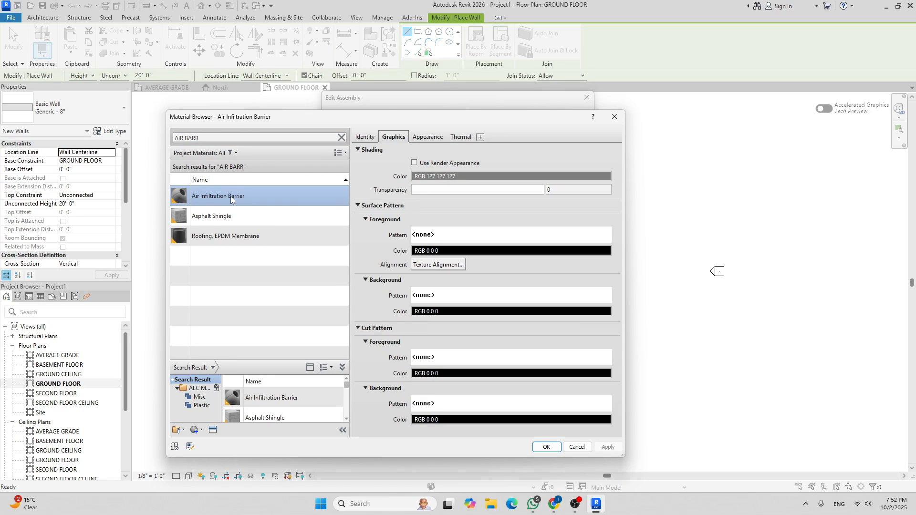
left_click(548, 448)
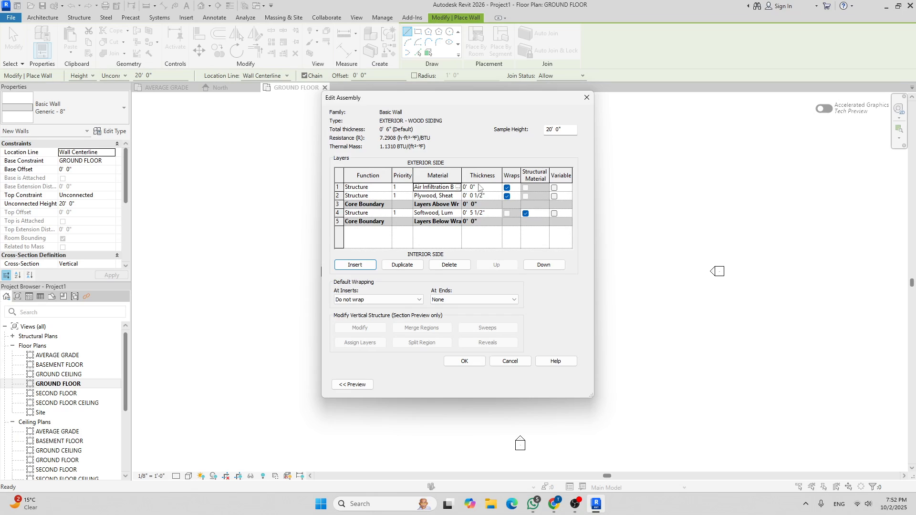
Insert a 2" thick layer of Rigid insulation outside the air infiltration barrier
left_click(371, 266)
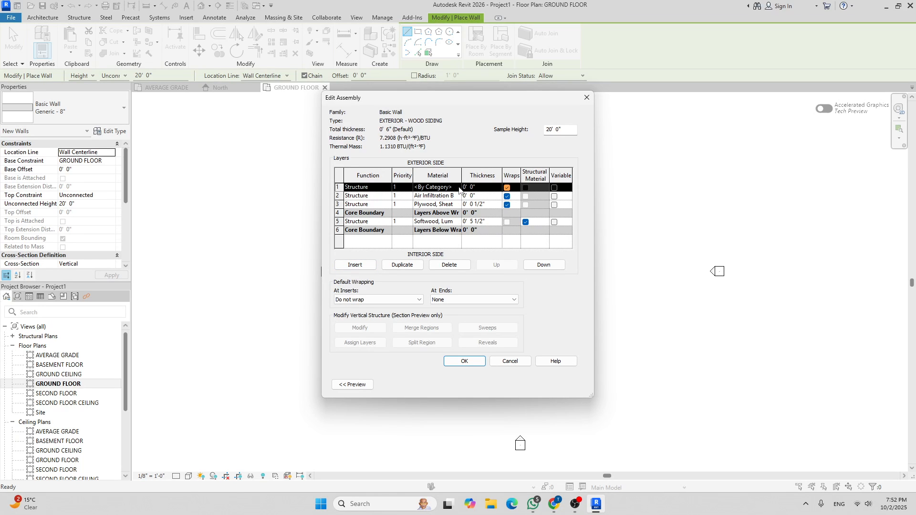
left_click(459, 189)
left_click(459, 189)
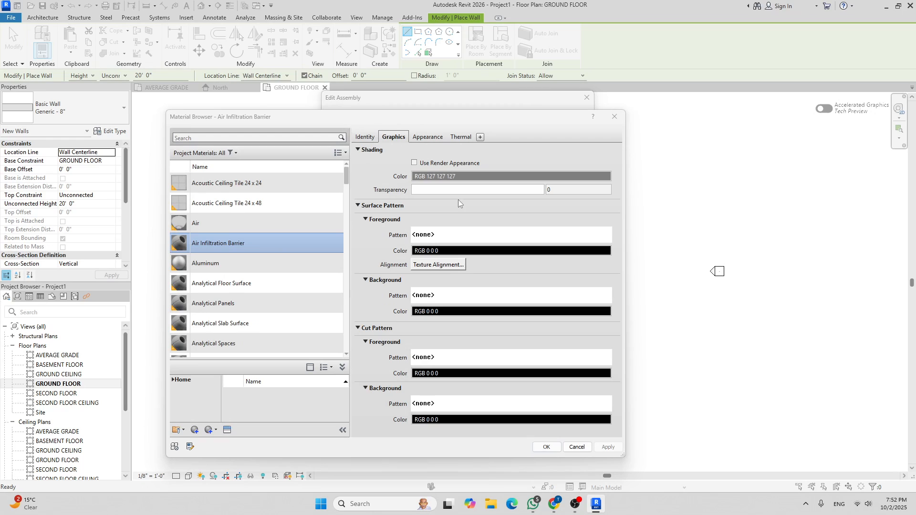
left_click(260, 137)
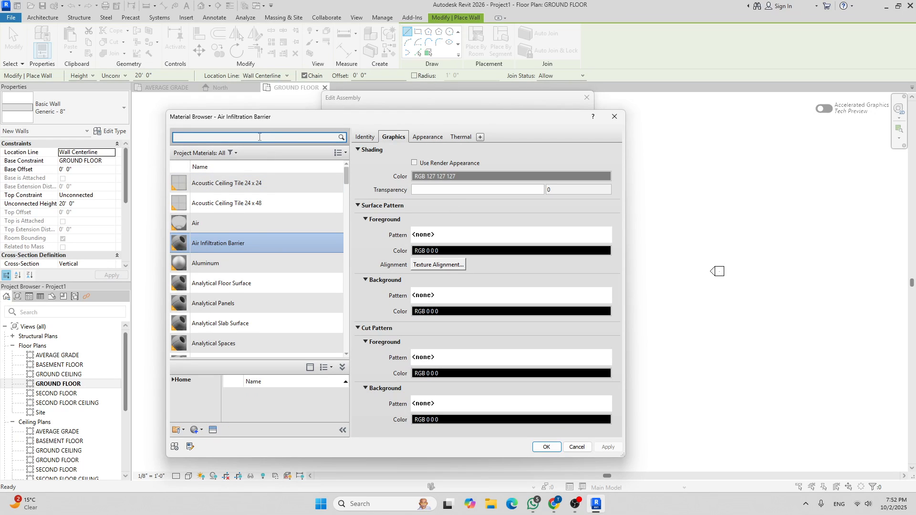
type("RIGID")
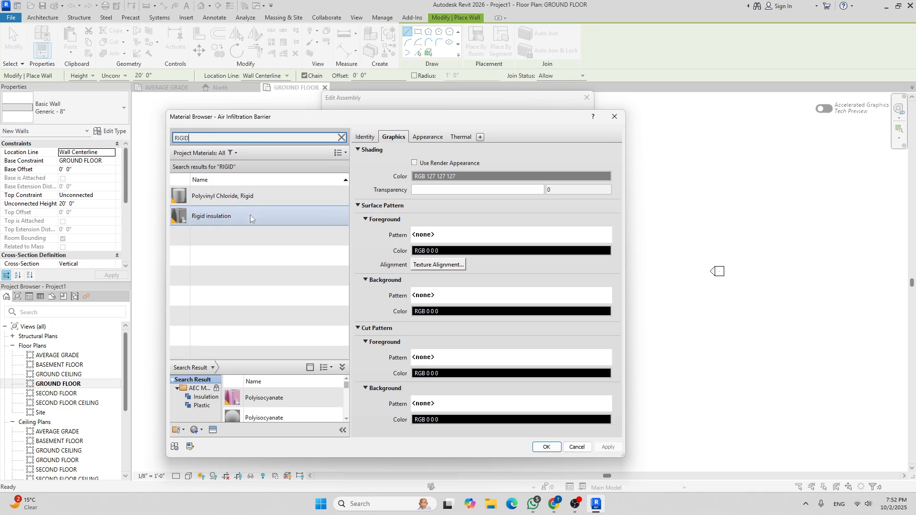
left_click(211, 218)
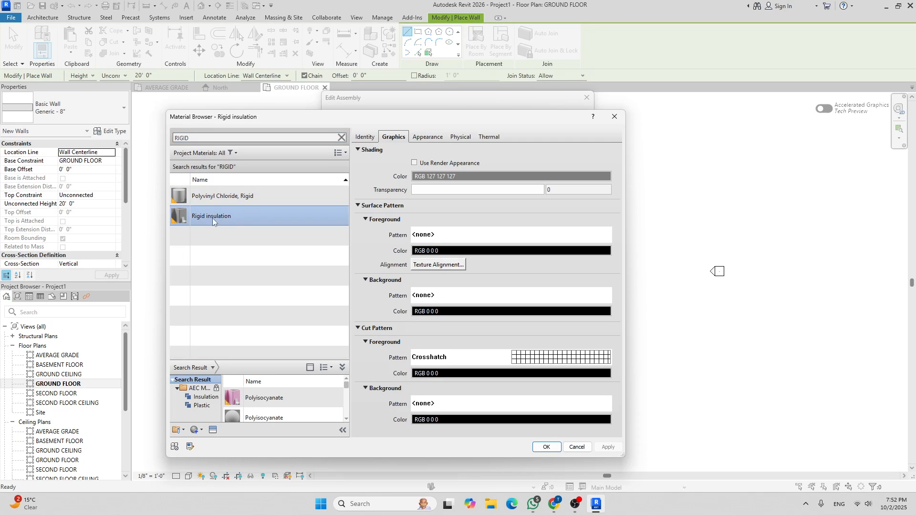
left_click(547, 447)
left_click(482, 187)
left_click(483, 188)
type("2")
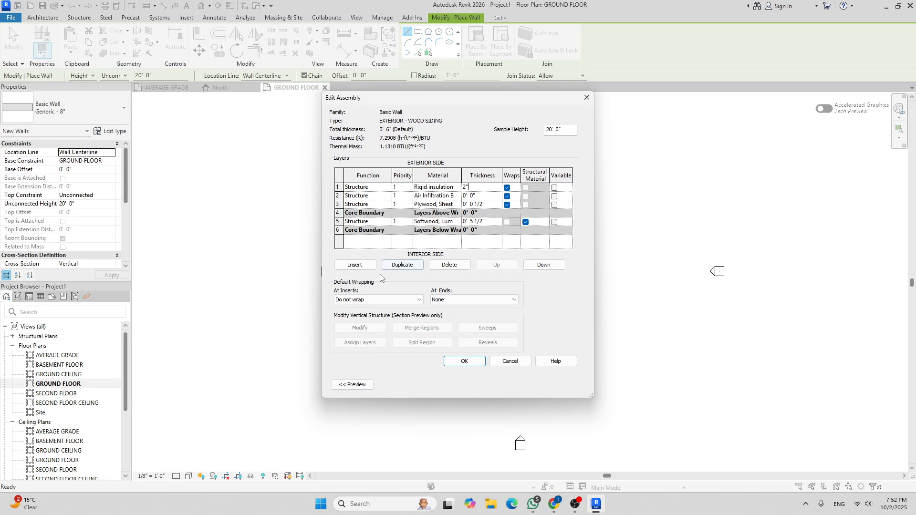
Insert a 1" thick layer of Metal Furring outside the rigid insulation
left_click(365, 265)
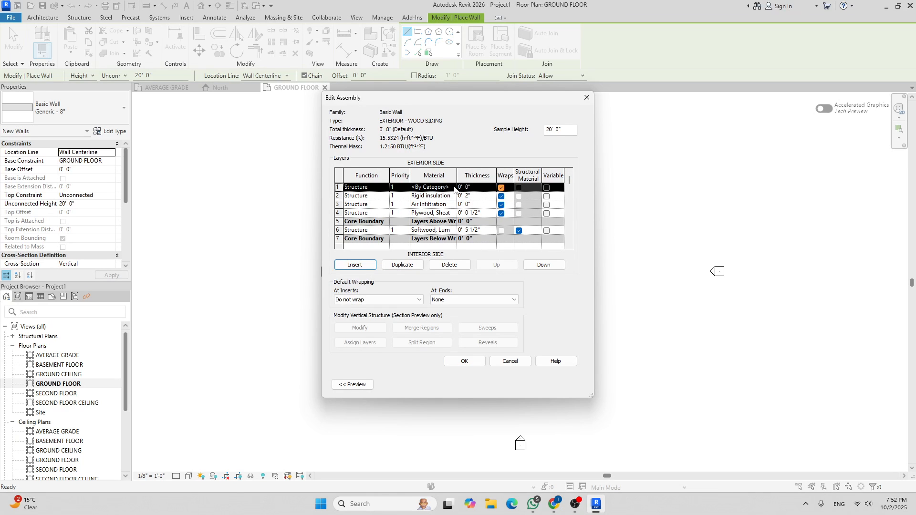
left_click(454, 188)
left_click(454, 188)
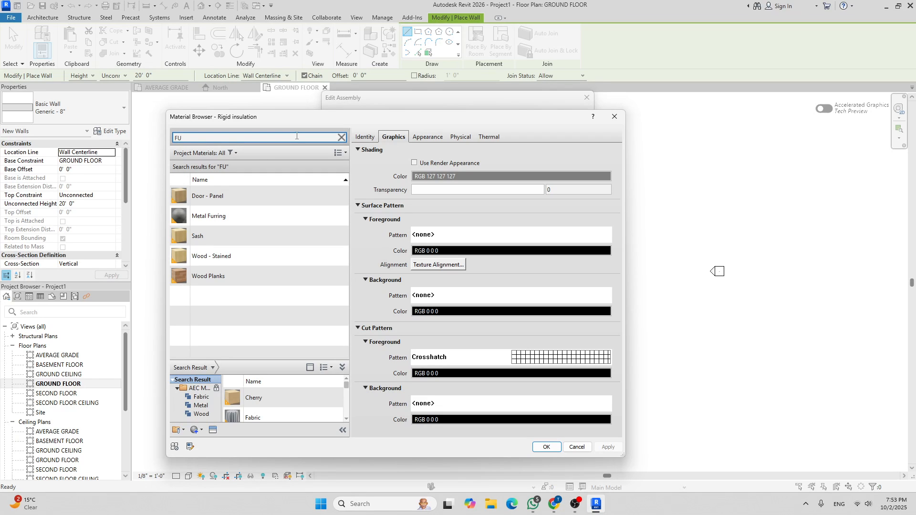
type("RRING")
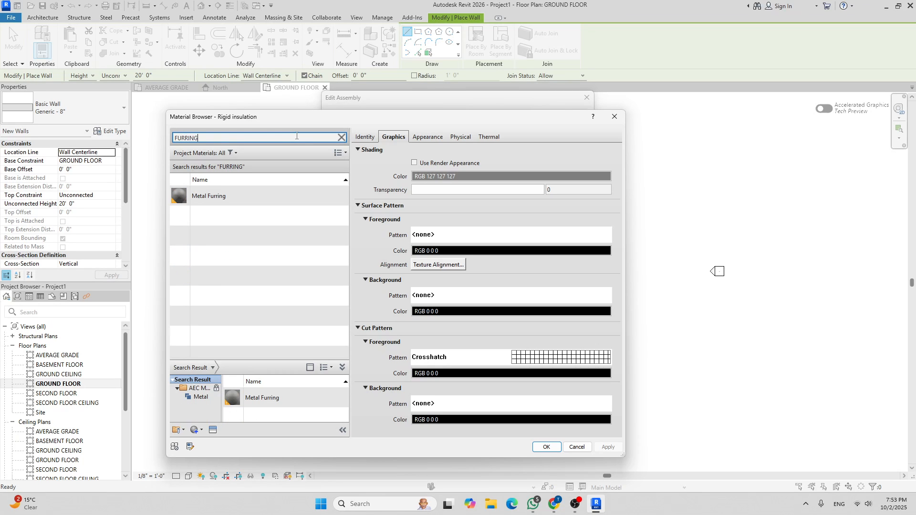
left_click(248, 194)
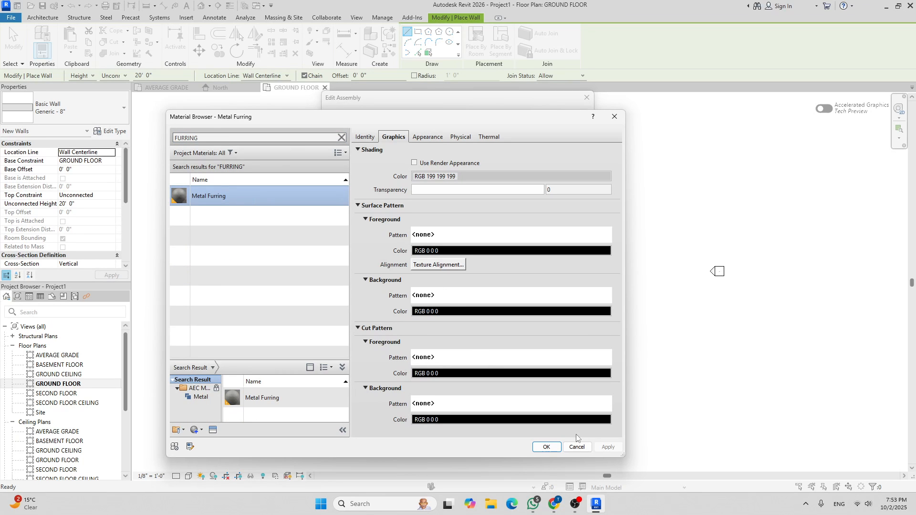
left_click(549, 449)
left_click(478, 187)
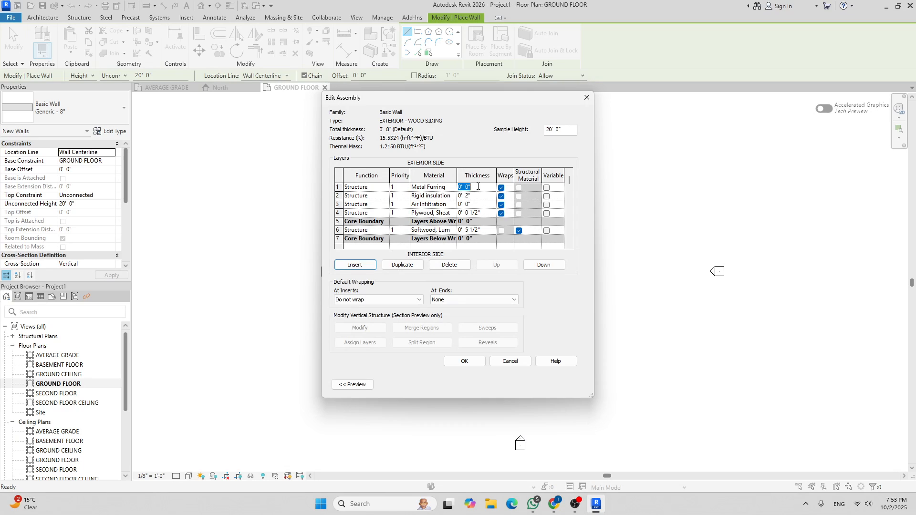
type("1\"")
Insert an outermost layer 5/8" thick, adding Siding, Clapboard from the material library and assigning it as the layer's material
left_click(370, 265)
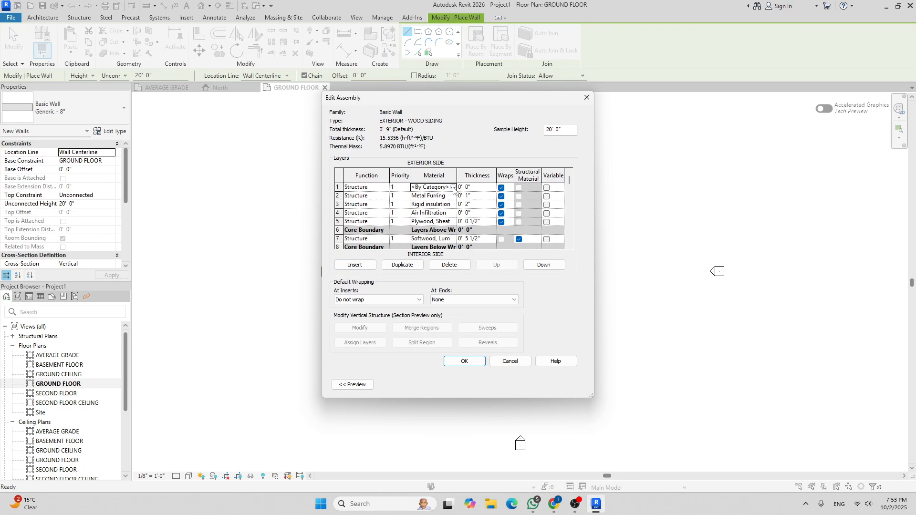
left_click(453, 188)
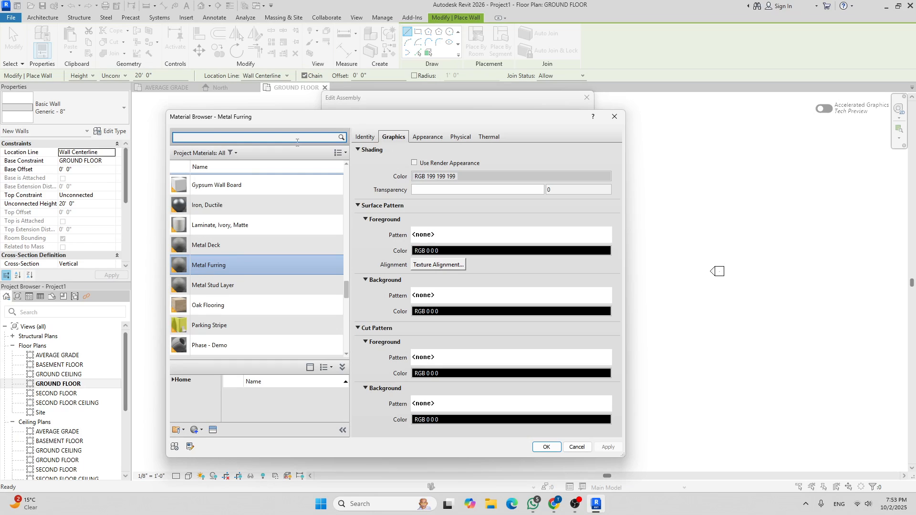
type("SIDING")
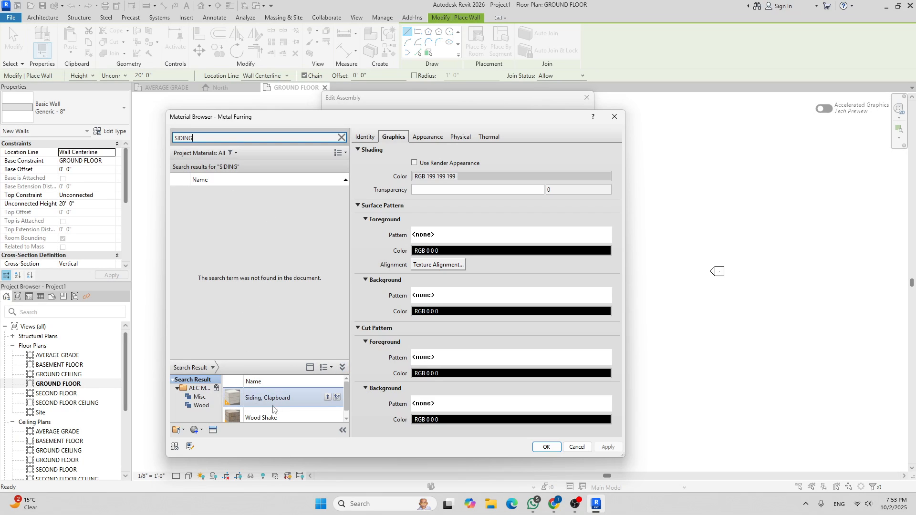
left_click(343, 367)
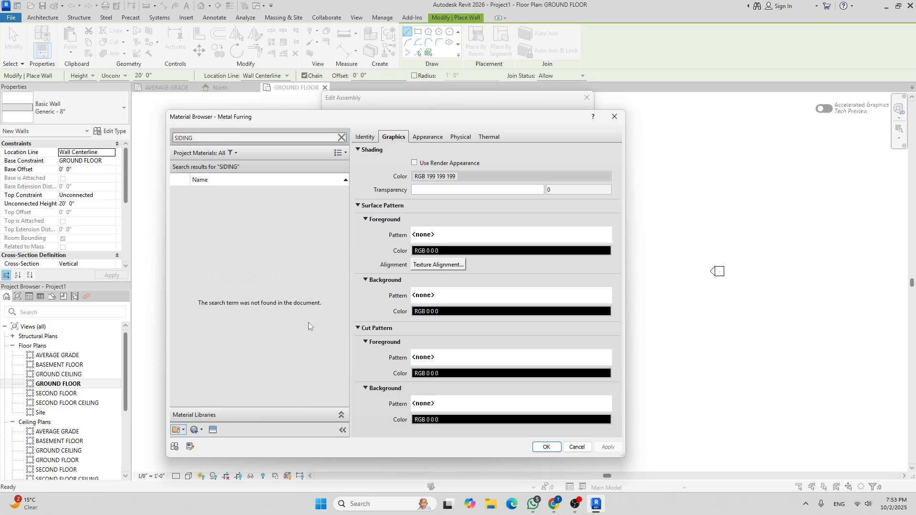
left_click(341, 415)
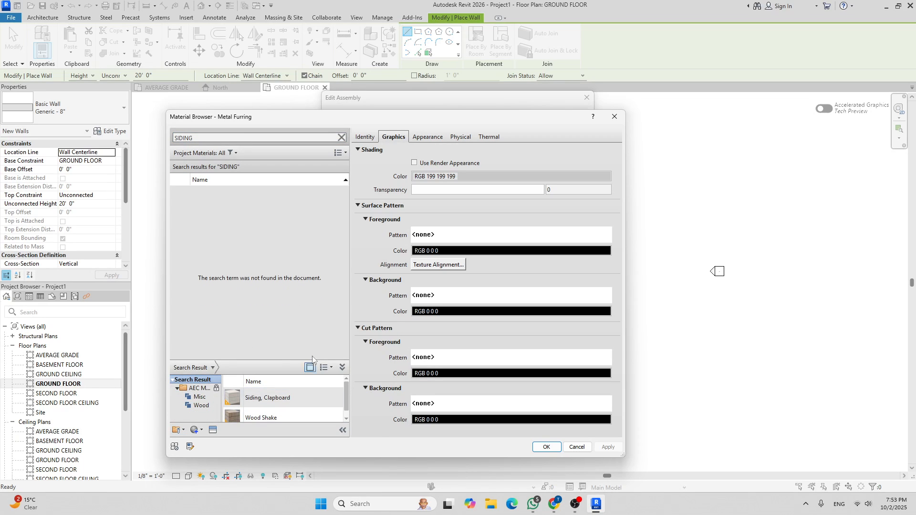
left_click_drag(281, 361, 275, 261)
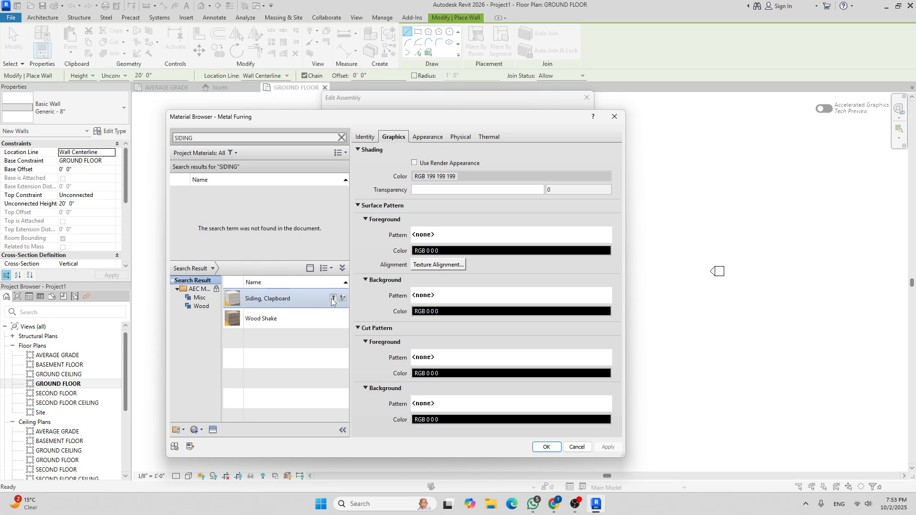
left_click(332, 299)
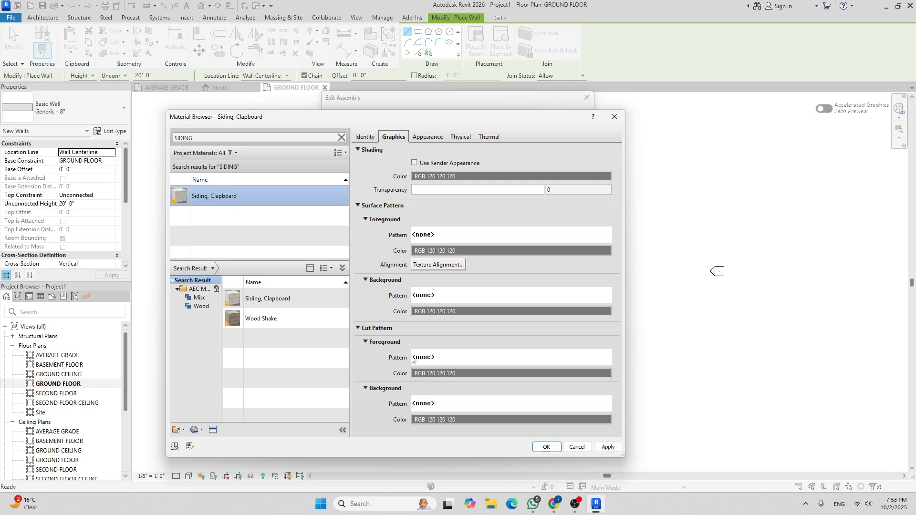
left_click(547, 447)
left_click(485, 187)
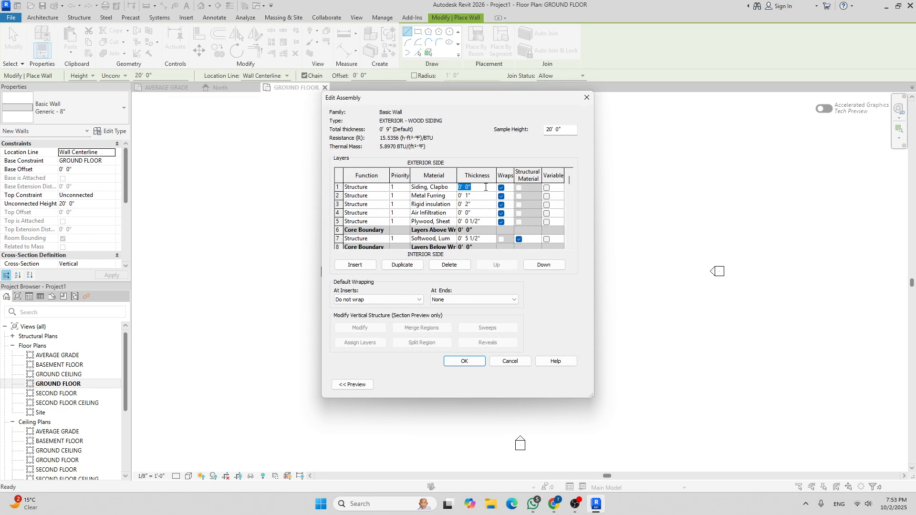
type("5/8")
Insert two new layers on the interior side of the wall, below the inner core boundary
scroll(479, 199, "down", 1)
scroll(483, 203, "up", 1)
scroll(431, 222, "down", 1)
left_click(362, 225)
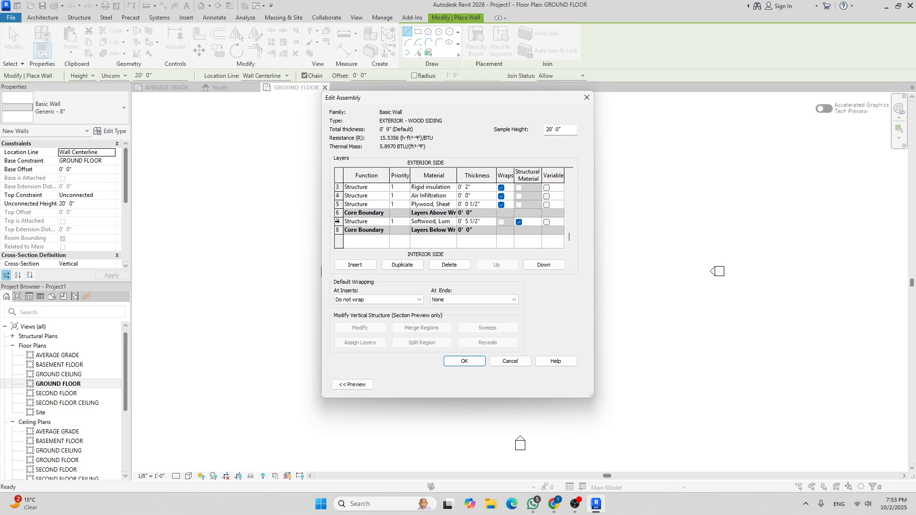
left_click(337, 222)
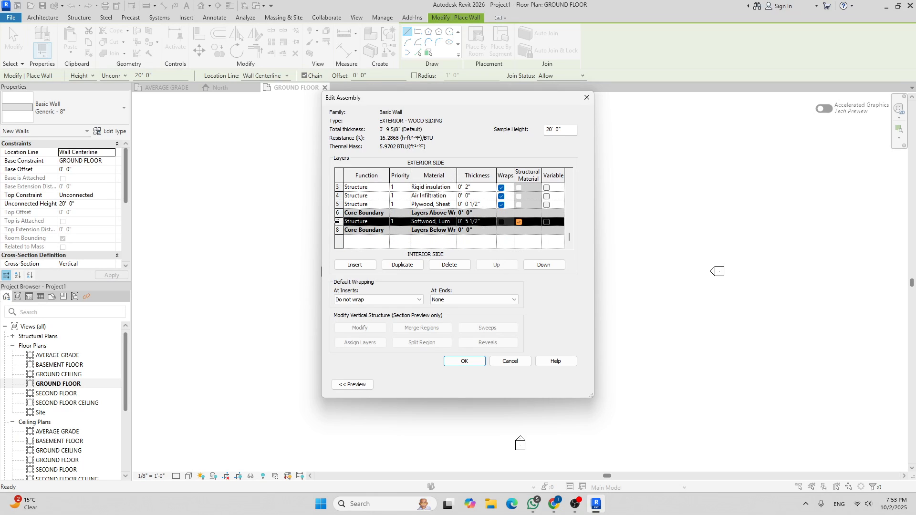
left_click(362, 265)
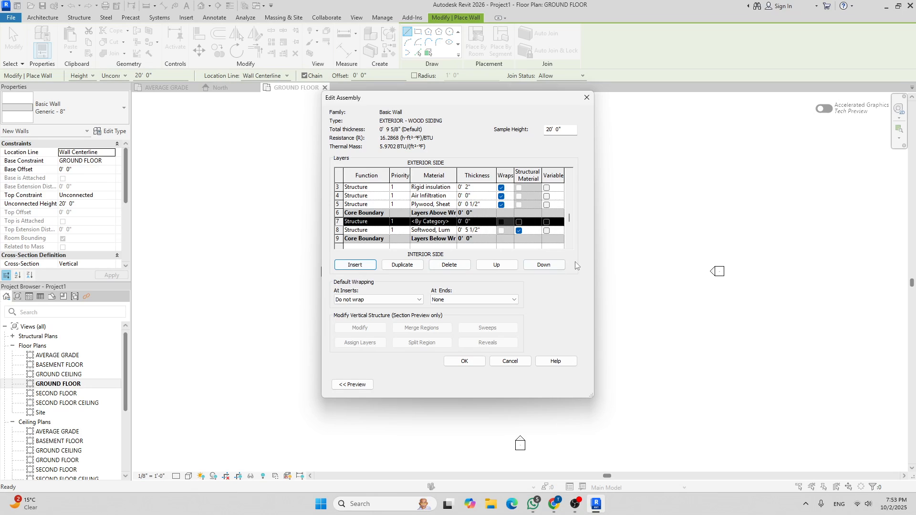
left_click(541, 266)
scroll(511, 208, "down", 1)
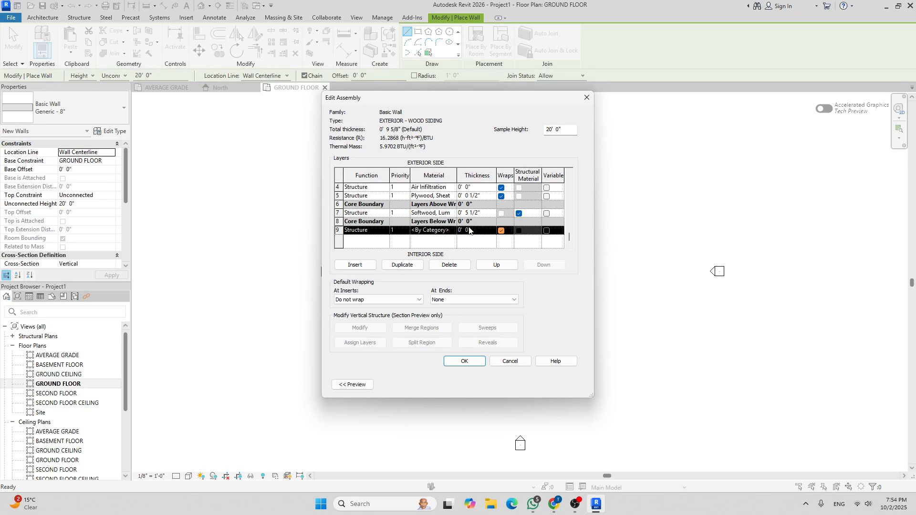
left_click(365, 265)
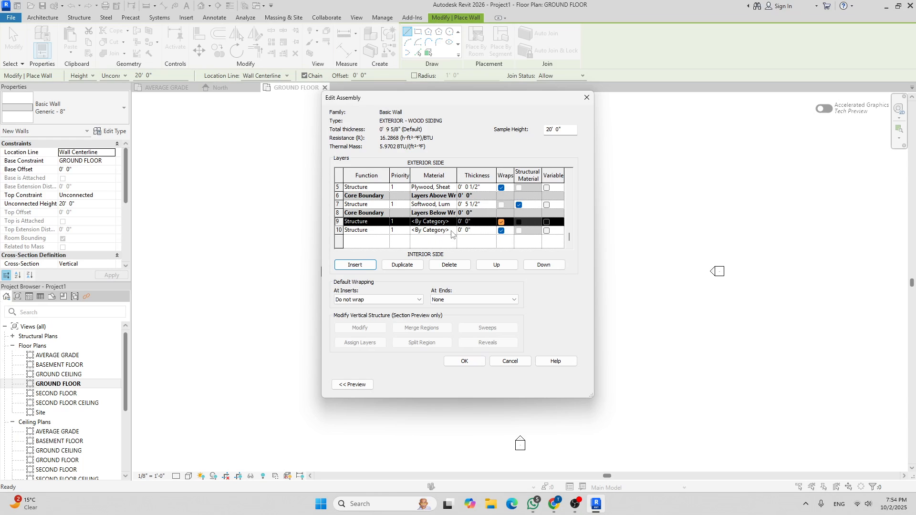
Assign Gypsum Wall Board to the innermost layer and set its thickness to 1/2"
left_click(453, 231)
left_click(452, 231)
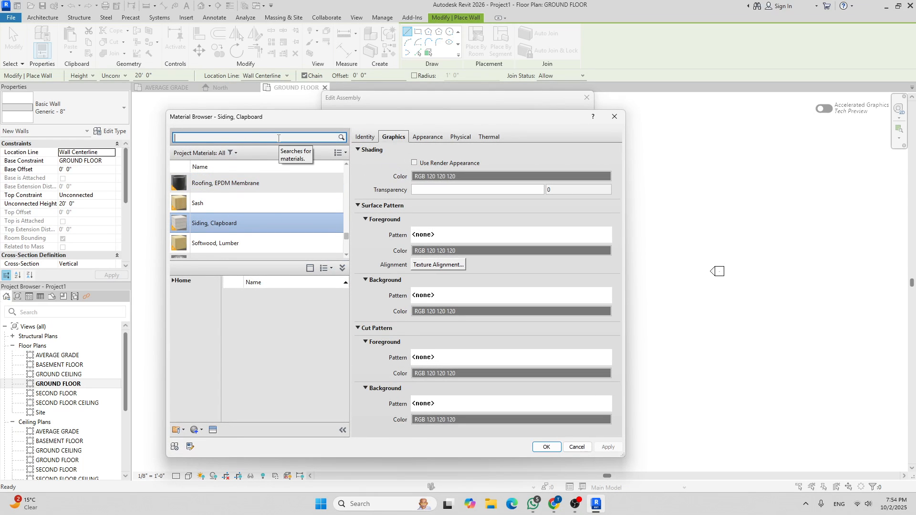
type("GYPSUM")
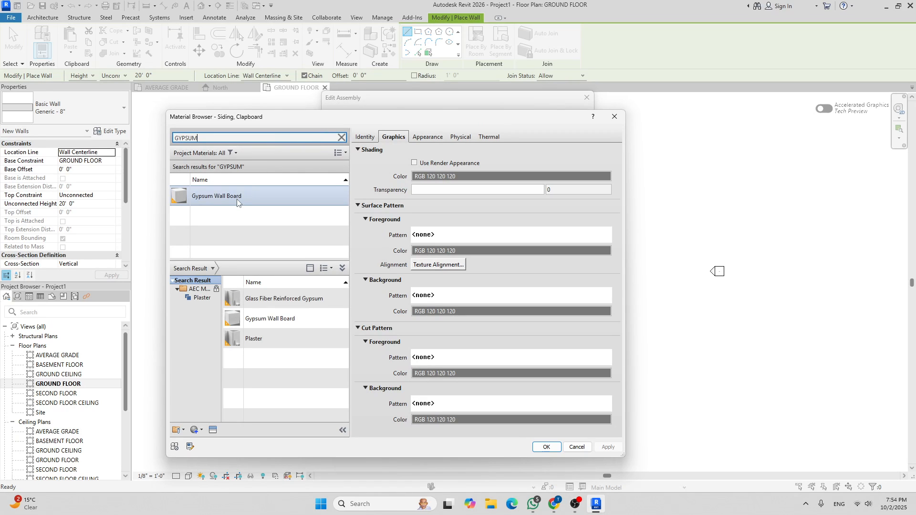
left_click(237, 199)
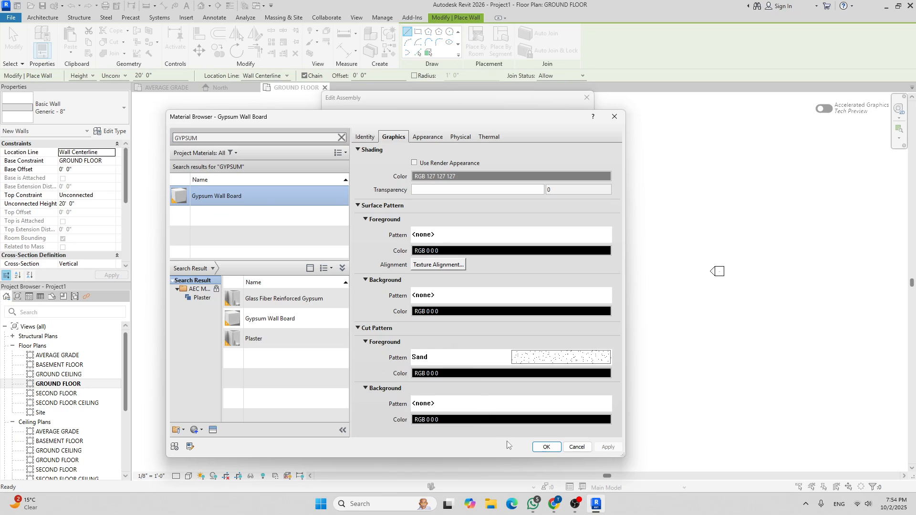
left_click(545, 448)
left_click(482, 233)
type("1/2\"")
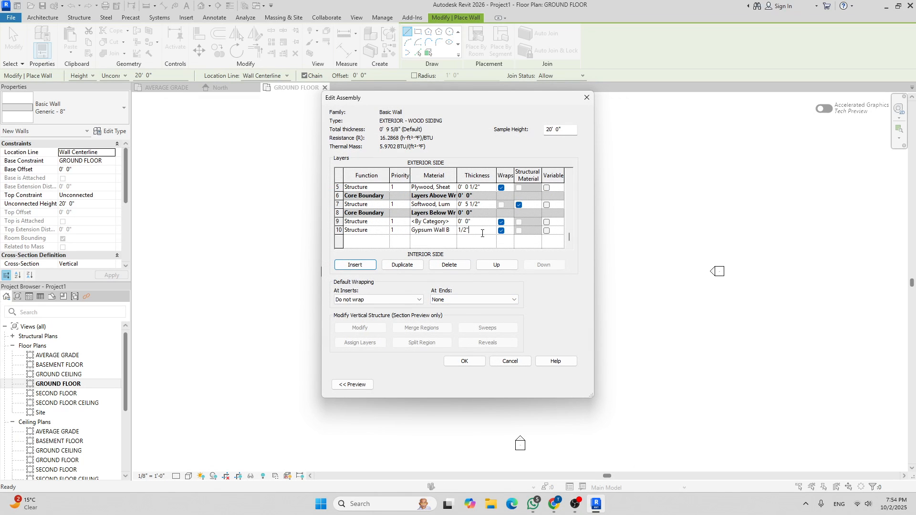
Add Vapour Retarder from the material library and assign it to the layer between the core boundary and the gypsum board
left_click(454, 222)
left_click(454, 222)
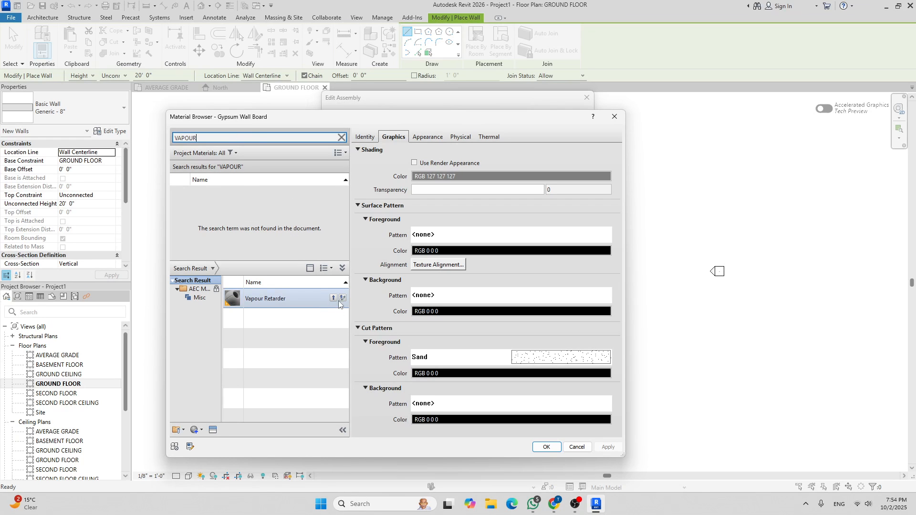
left_click(339, 299)
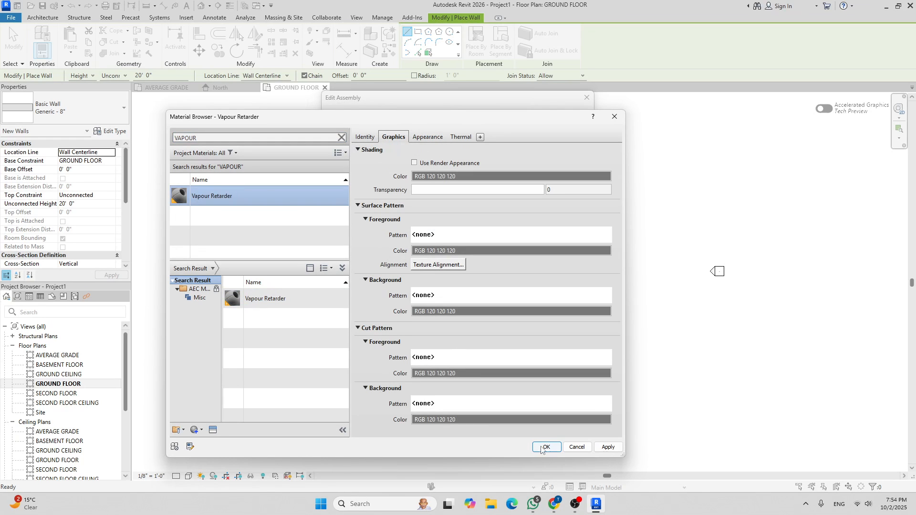
left_click(547, 448)
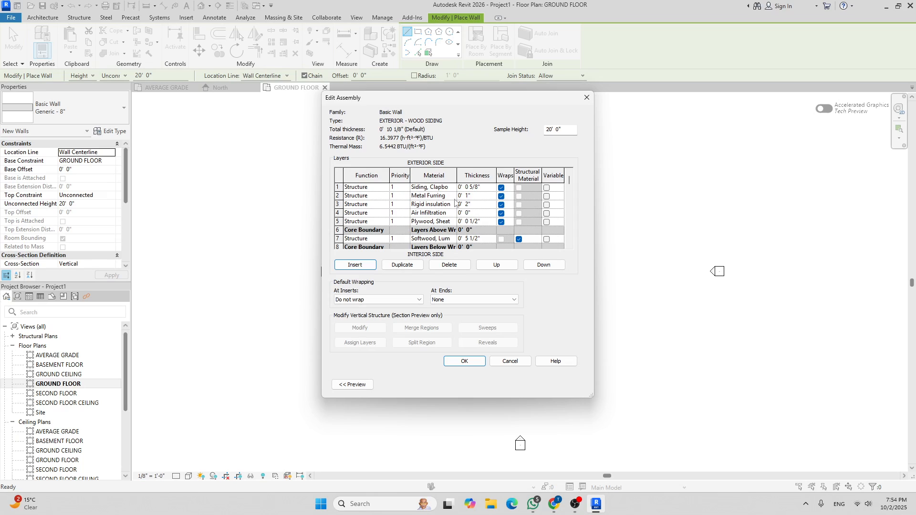
Review the wall's complete layer list from the exterior siding through to the interior gypsum board
scroll(466, 240, "down", 2)
scroll(441, 222, "up", 2)
scroll(475, 191, "down", 2)
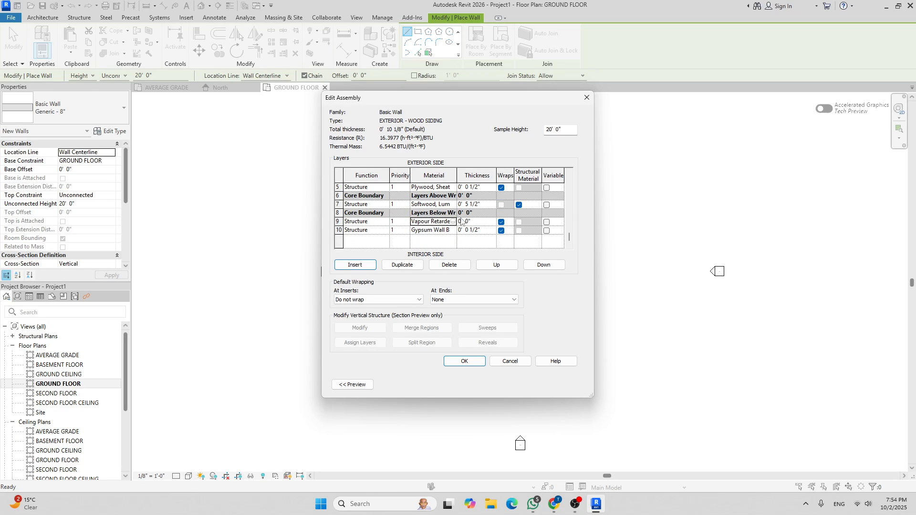
scroll(461, 220, "up", 2)
scroll(460, 192, "down", 2)
scroll(444, 213, "up", 2)
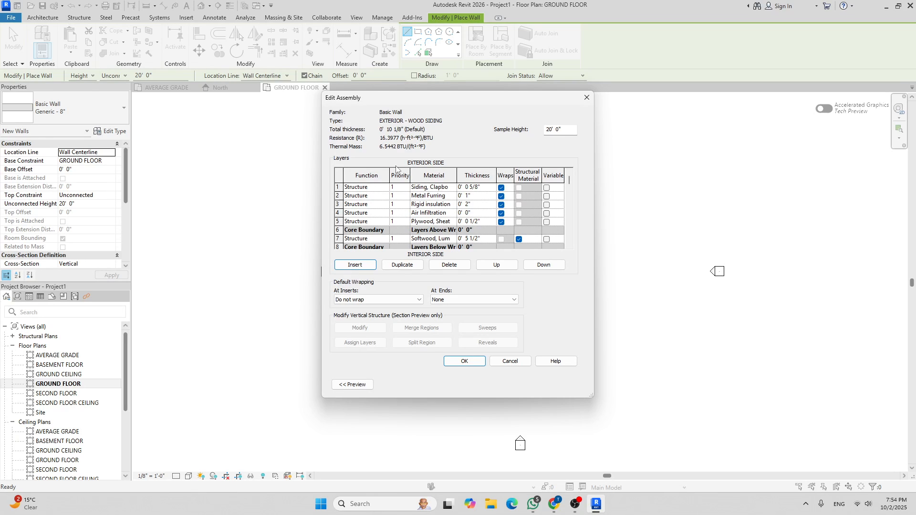
scroll(397, 218, "down", 1)
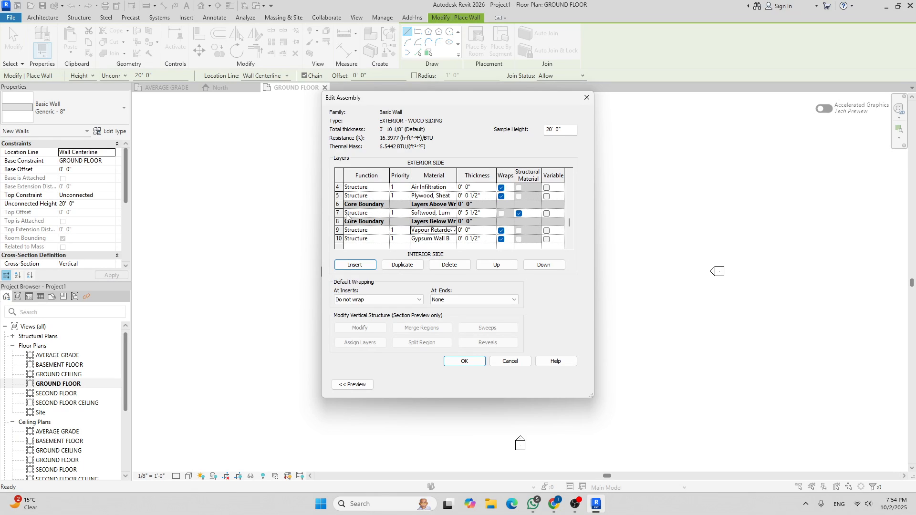
scroll(387, 214, "up", 1)
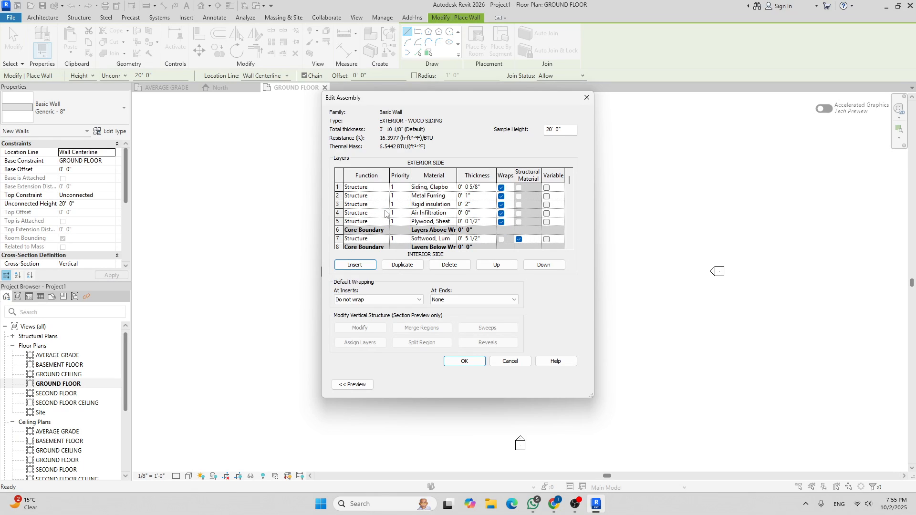
Set the plywood sheathing layer's function to Substrate and the air infiltration barrier's function to Membrane Layer
left_click(387, 223)
left_click(385, 222)
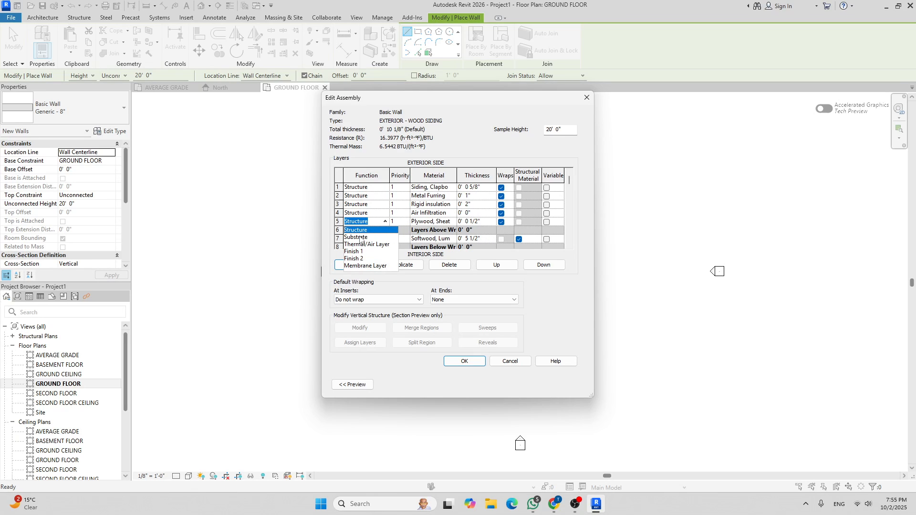
left_click(360, 237)
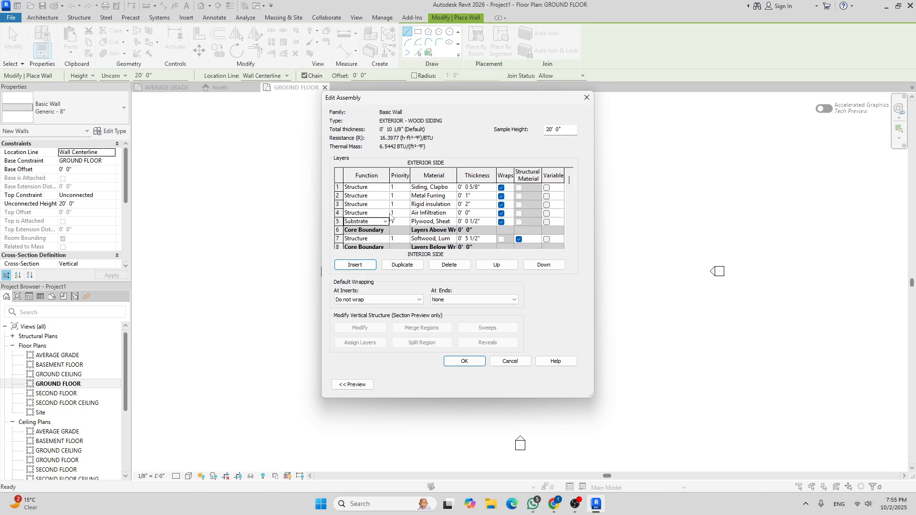
left_click(386, 214)
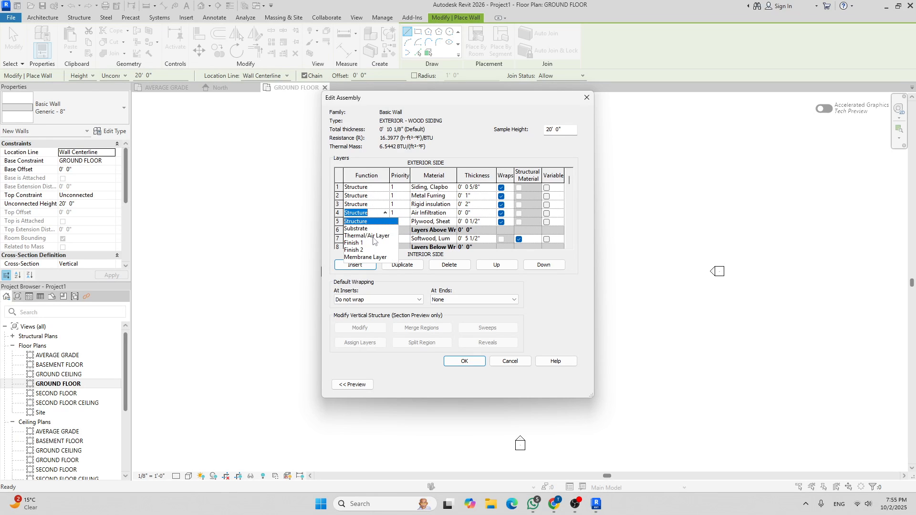
left_click(371, 257)
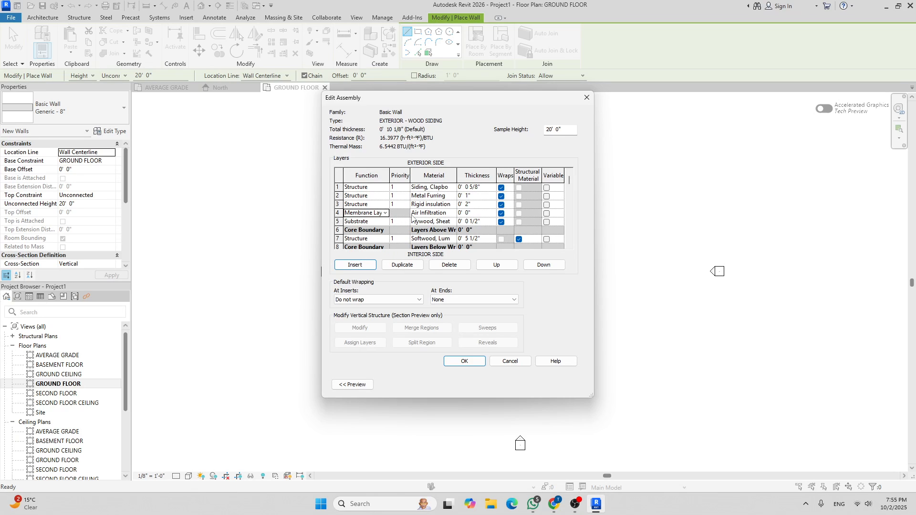
Set the function of both the rigid insulation and metal furring layers to Thermal/Air Layer
left_click(384, 206)
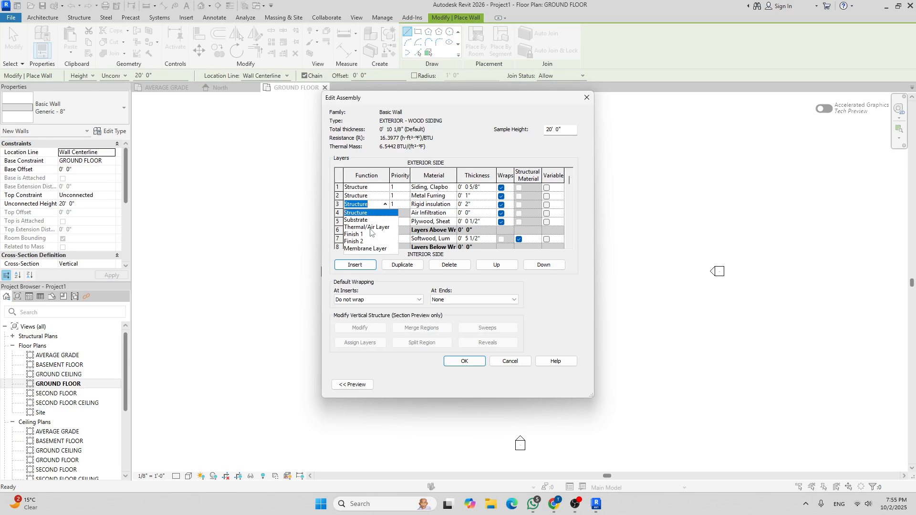
left_click(371, 227)
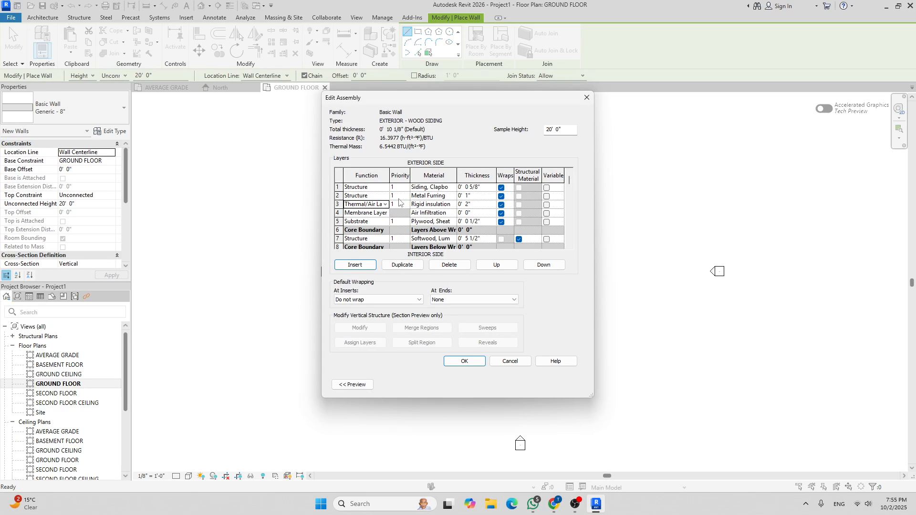
left_click(385, 196)
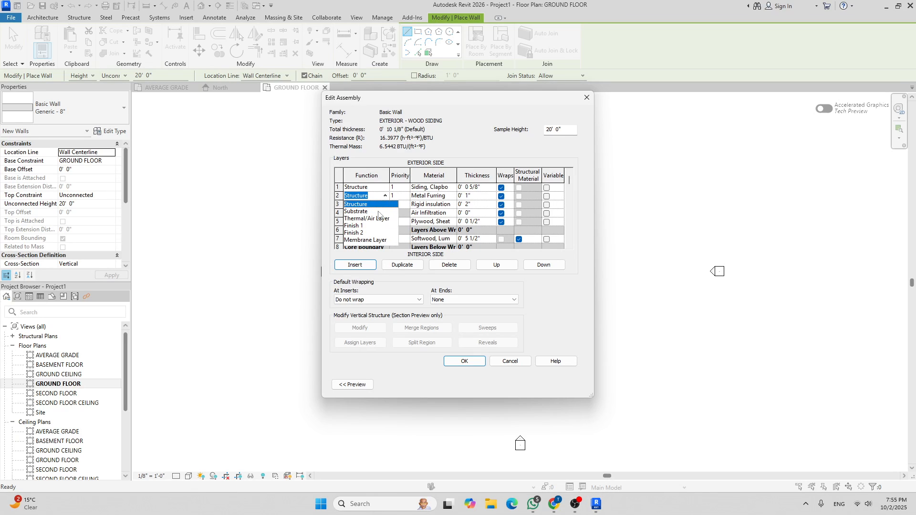
left_click(376, 219)
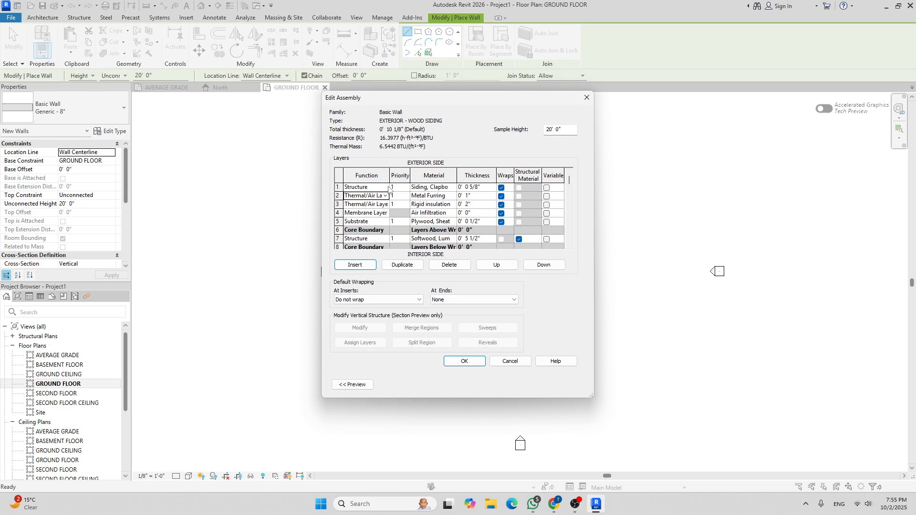
Set the function of the outermost clapboard siding layer to Finish 1
left_click(387, 188)
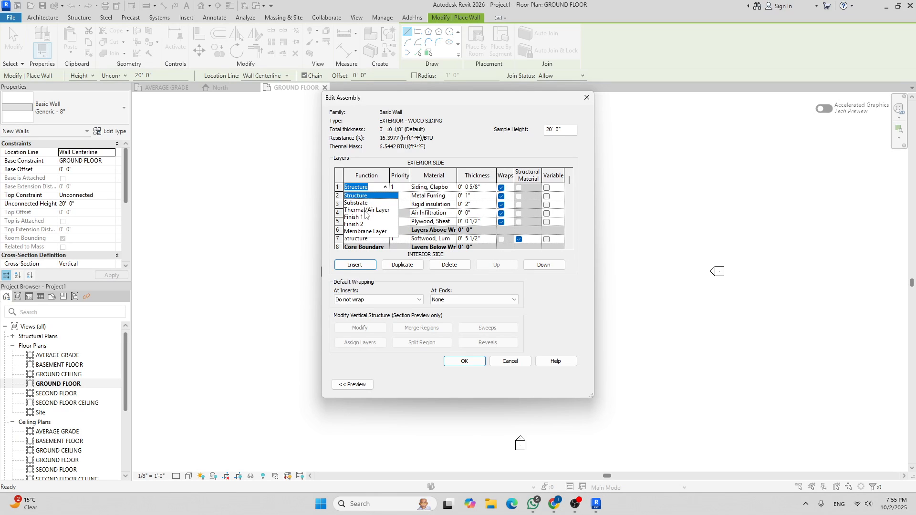
left_click(361, 218)
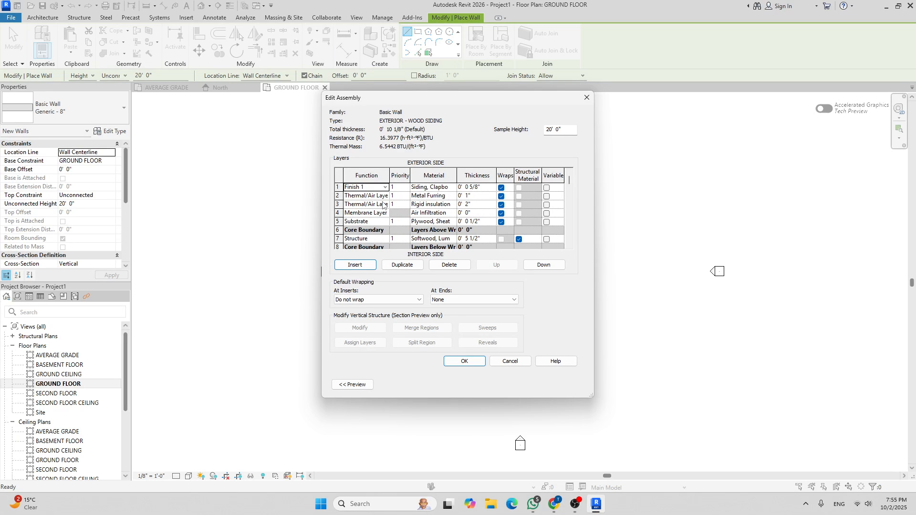
scroll(372, 200, "down", 1)
scroll(372, 200, "up", 1)
left_click(386, 188)
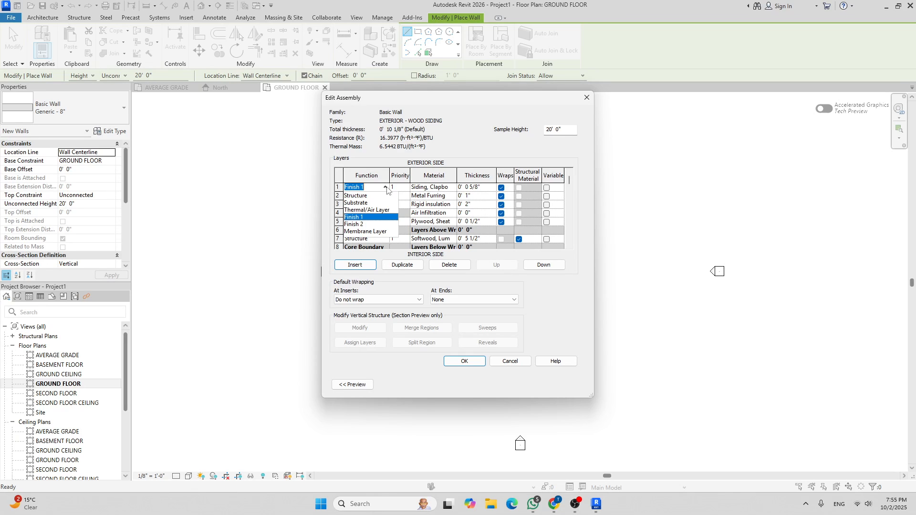
left_click(365, 224)
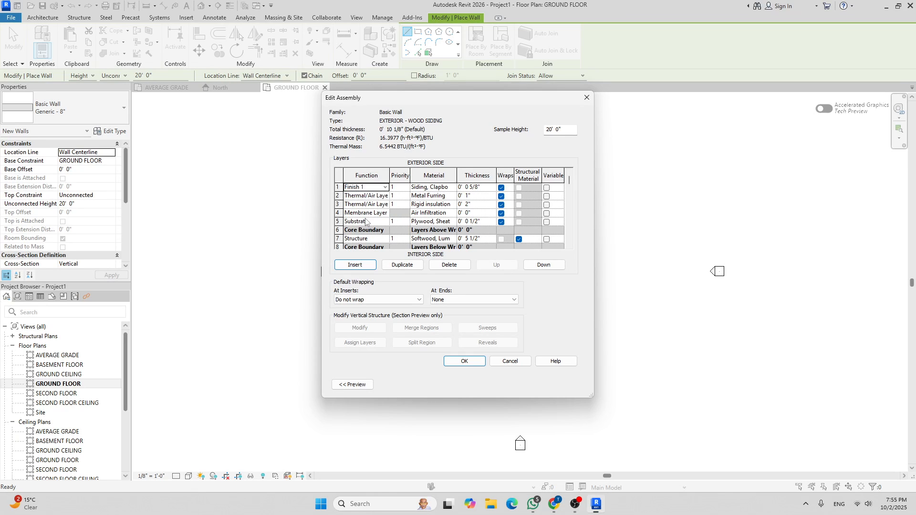
Set the gypsum wall board layer's function to Finish 2 and the vapour retarder's function to Membrane Layer
scroll(387, 182, "down", 2)
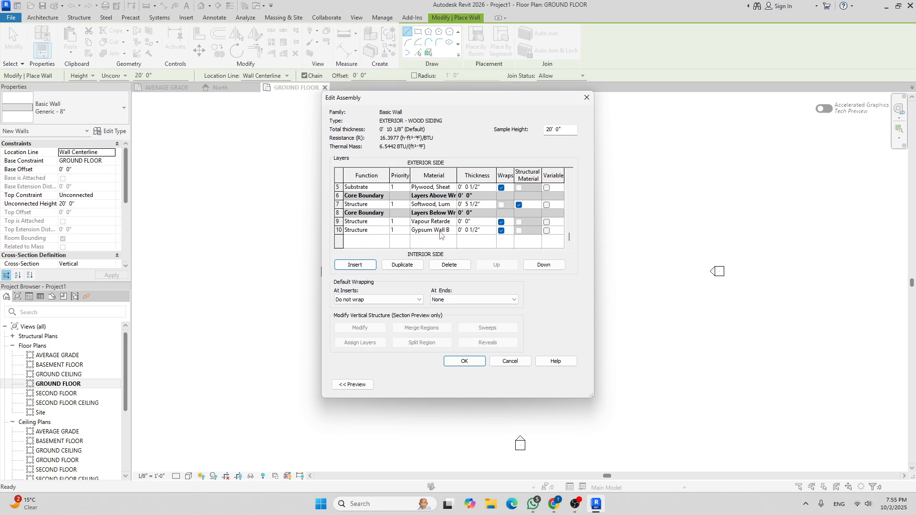
left_click(387, 231)
left_click(386, 231)
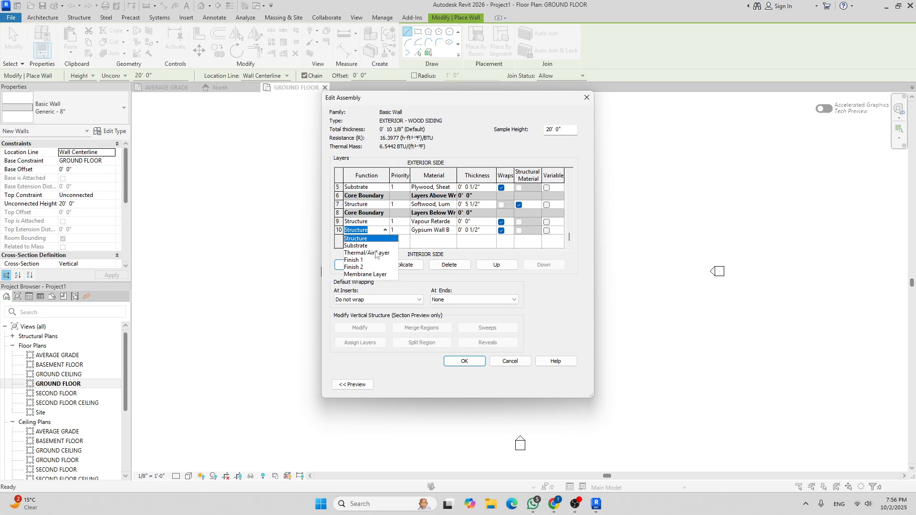
left_click(358, 269)
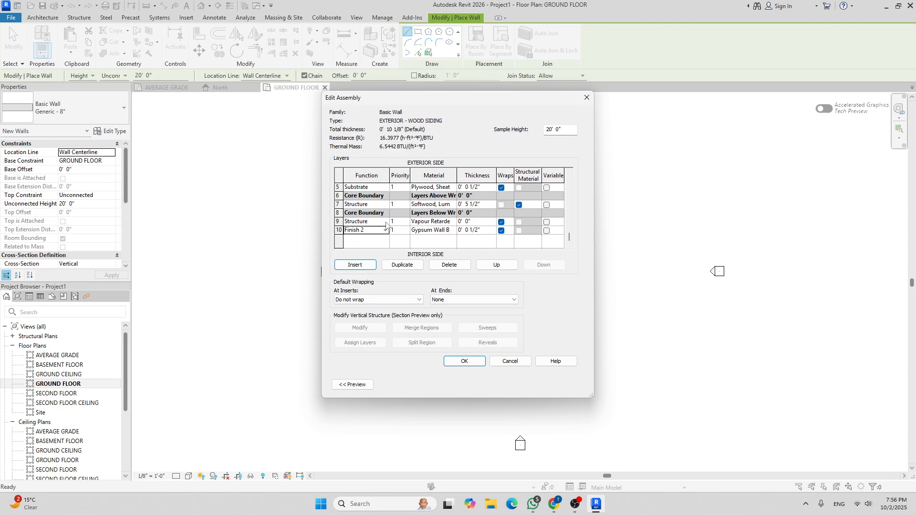
left_click(386, 223)
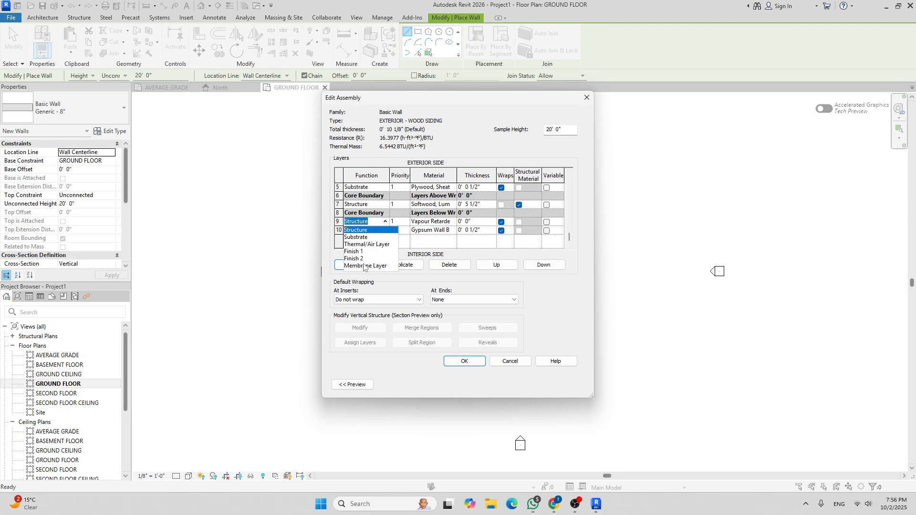
left_click(364, 266)
scroll(406, 222, "up", 2)
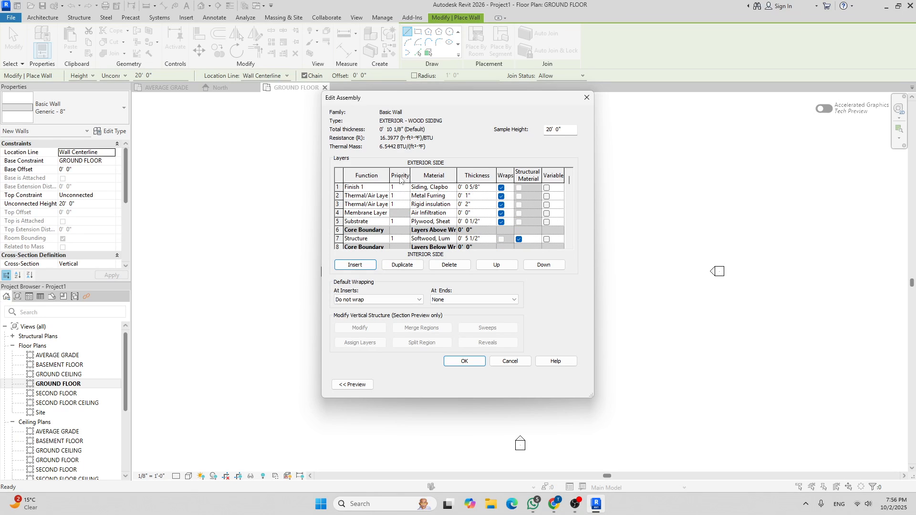
scroll(381, 219, "down", 2)
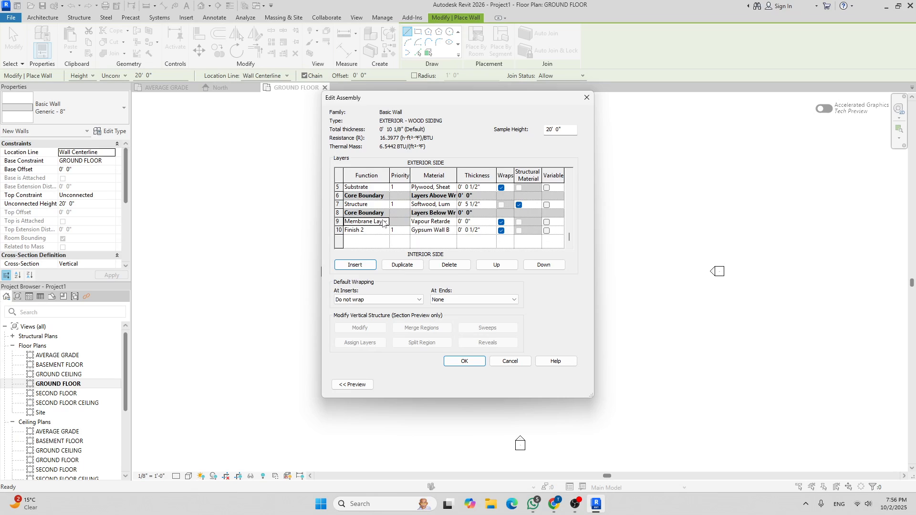
scroll(379, 223, "up", 2)
scroll(409, 221, "down", 2)
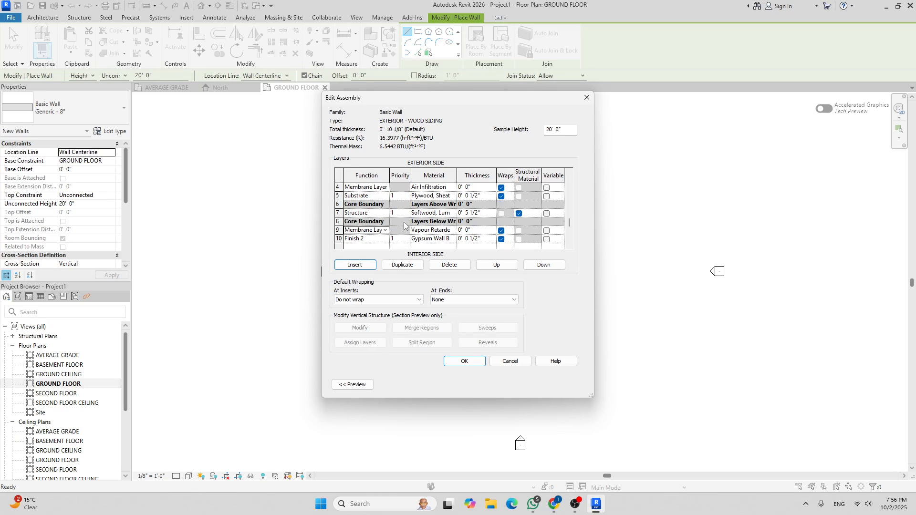
Keep the softwood structure layer's priority at 1 and set the plywood substrate layer's priority to 2
left_click(402, 214)
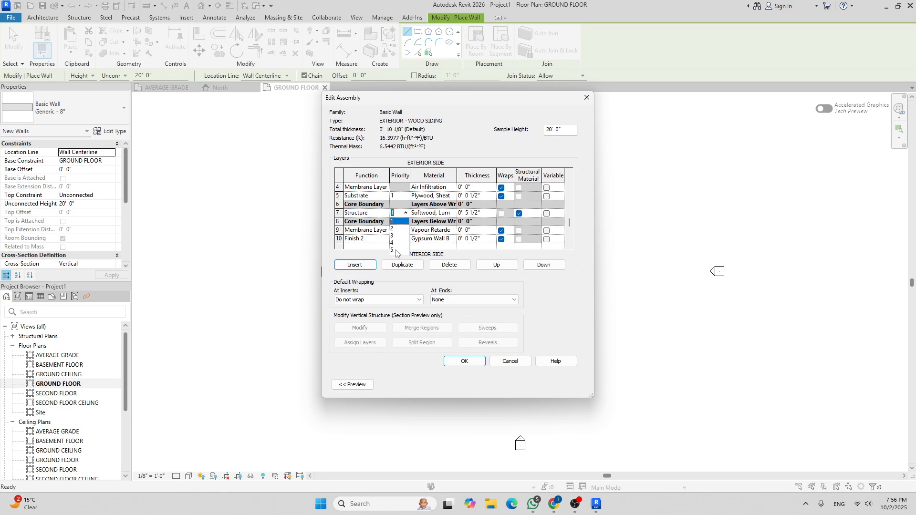
left_click(408, 220)
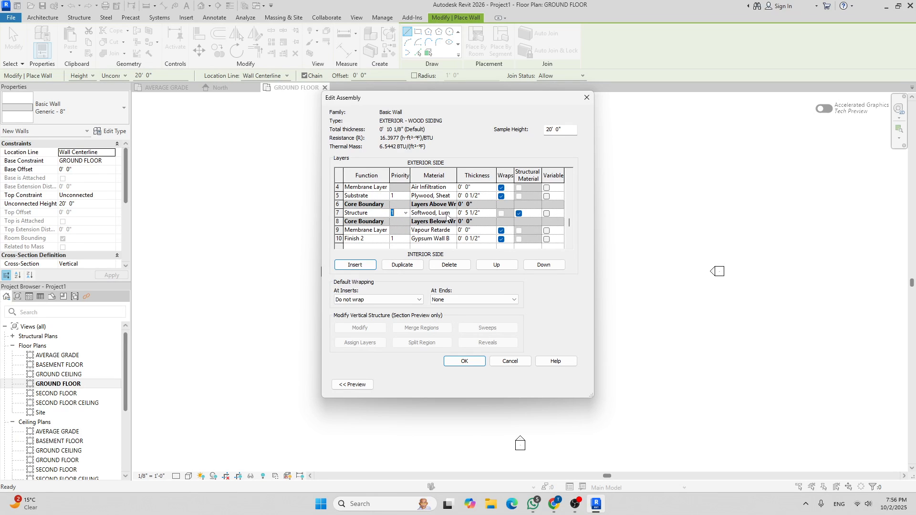
scroll(416, 225, "up", 1)
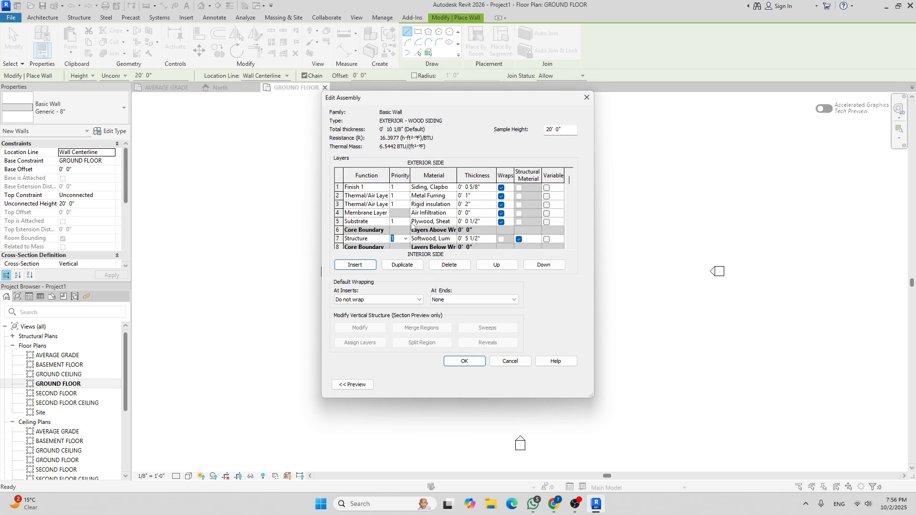
left_click(406, 222)
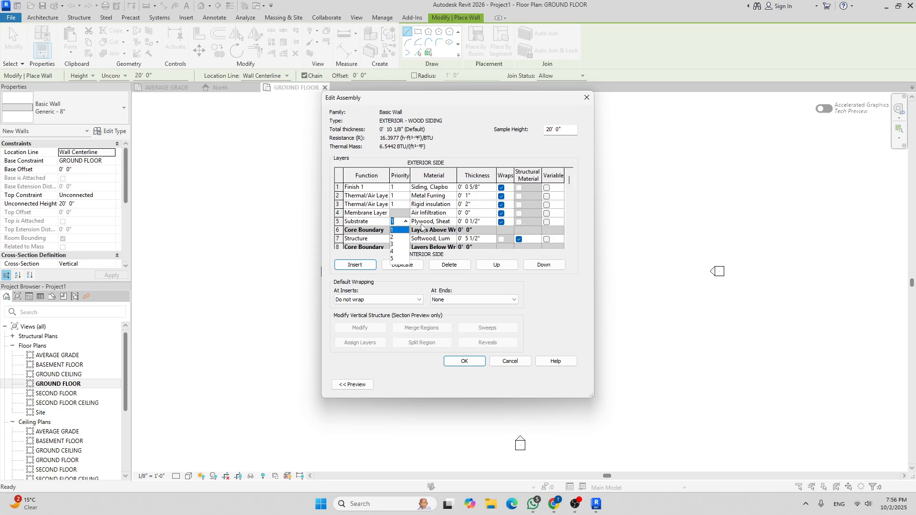
left_click(393, 237)
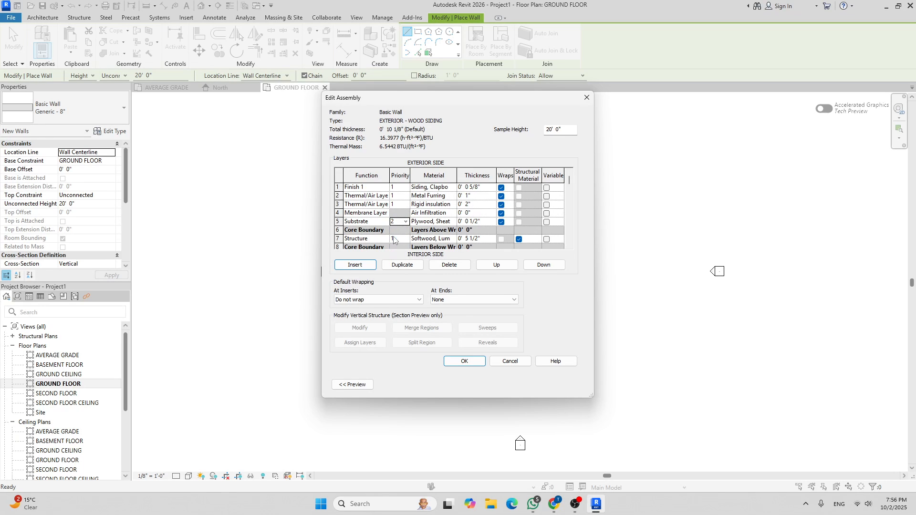
Set the priority of both the rigid insulation and metal furring layers to 3
left_click(405, 204)
left_click(396, 229)
left_click(406, 195)
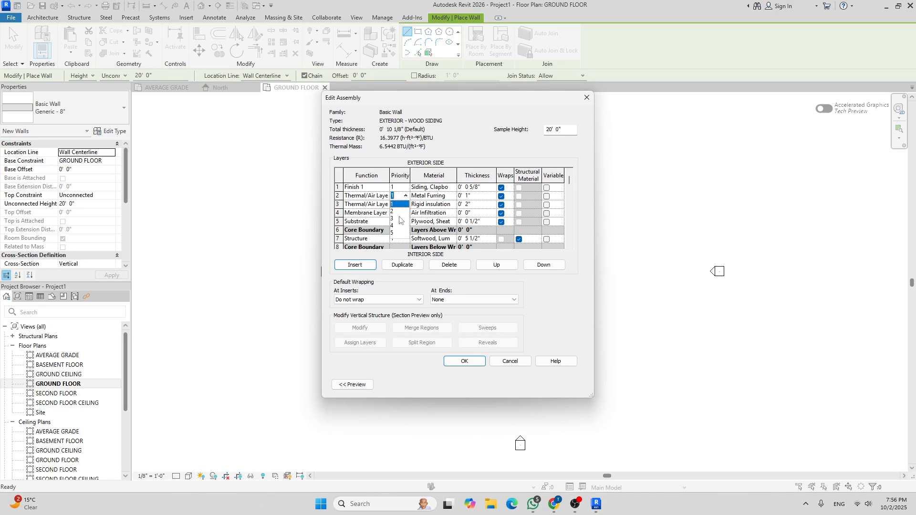
left_click(396, 221)
Set the clapboard siding layer's priority to 4 and the gypsum wall board's to 5, and accept the EXTERIOR - WOOD SIDING wall type
left_click(406, 188)
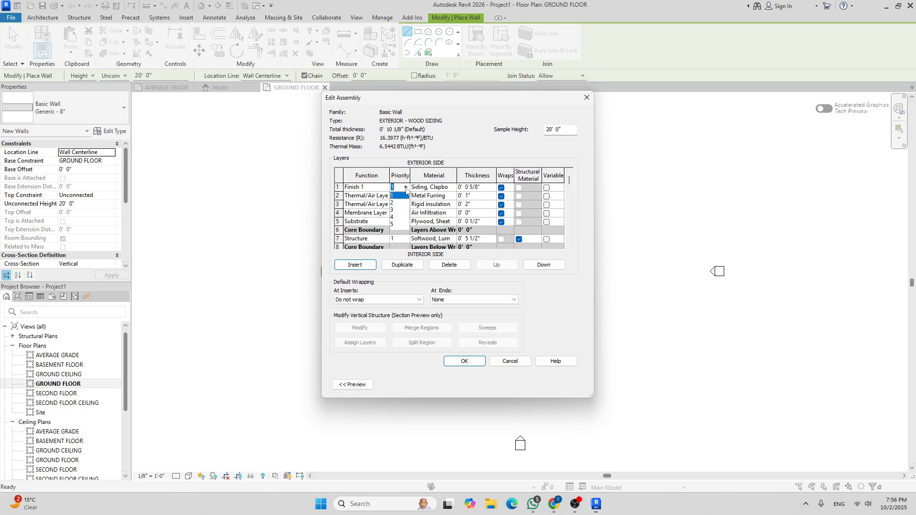
left_click(393, 217)
scroll(405, 199, "down", 1)
scroll(404, 203, "down", 1)
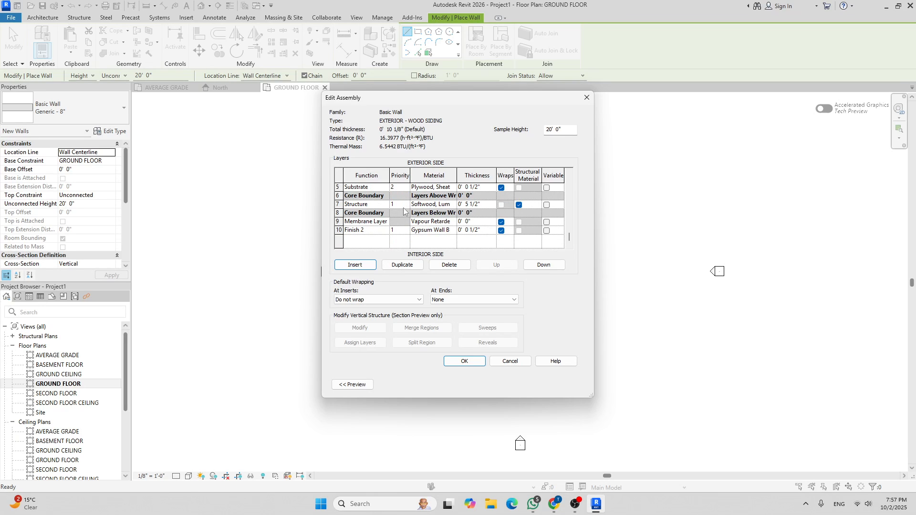
left_click(406, 231)
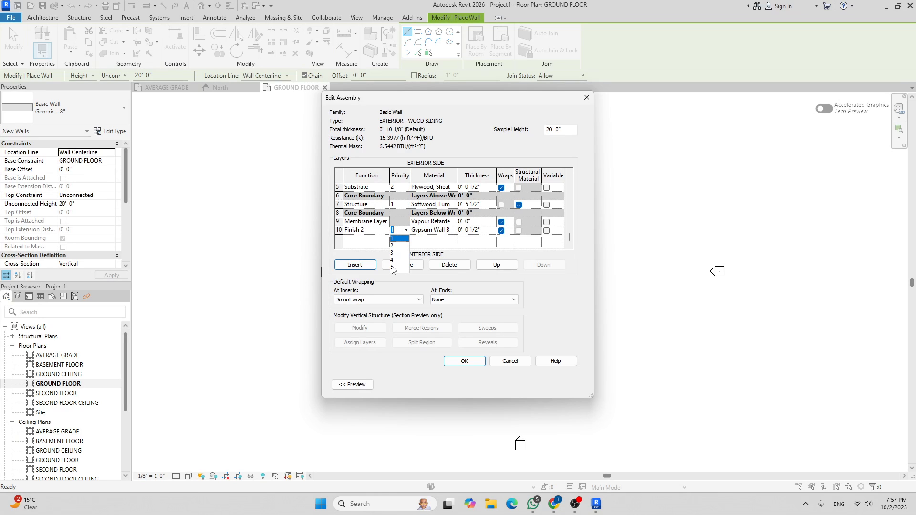
left_click(393, 267)
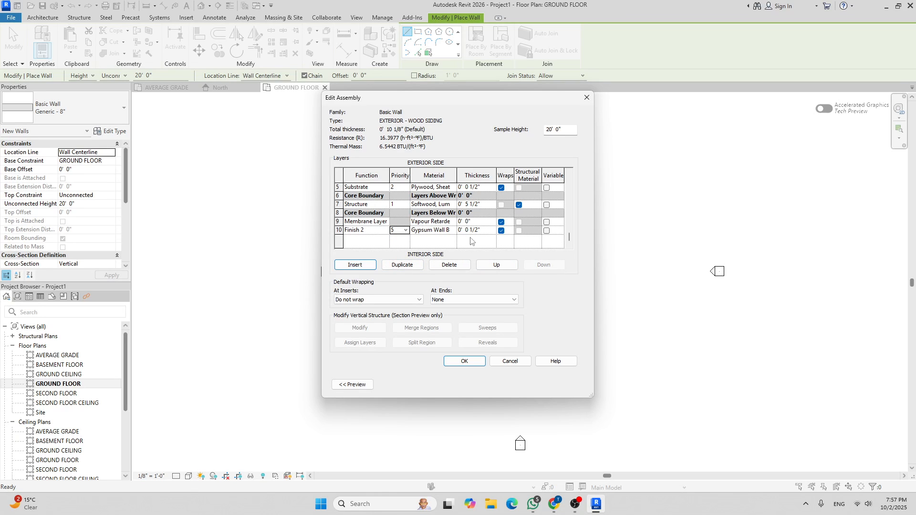
scroll(454, 231, "up", 2)
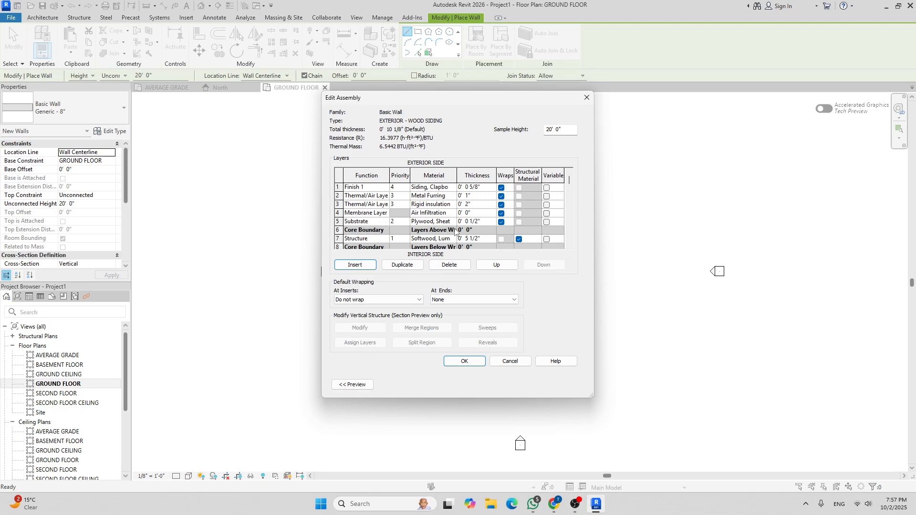
left_click(464, 361)
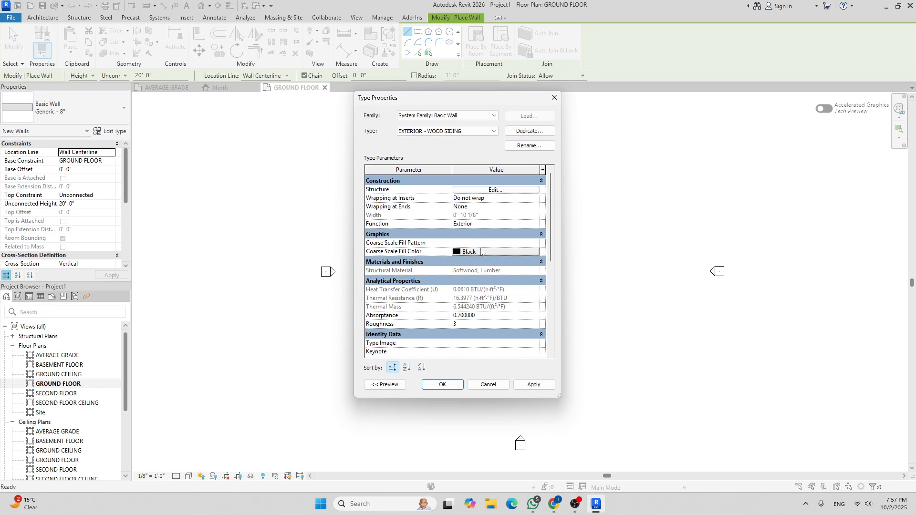
left_click(443, 384)
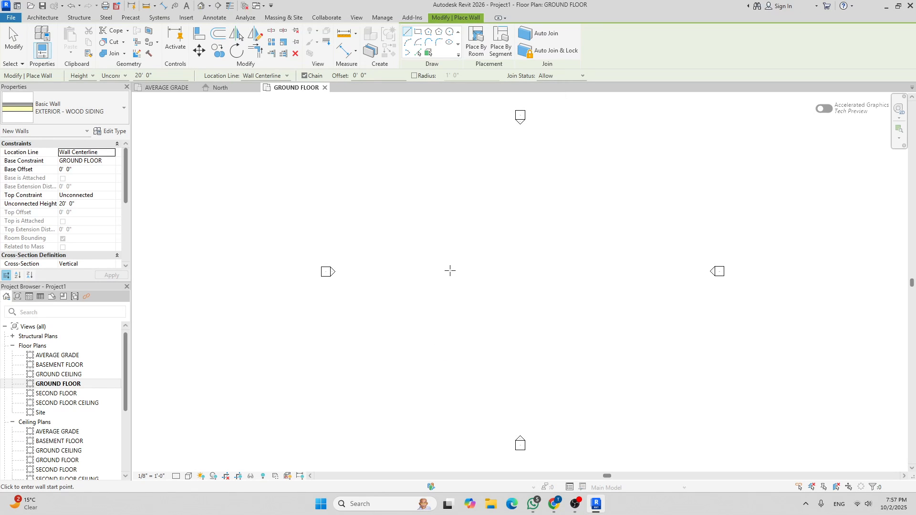
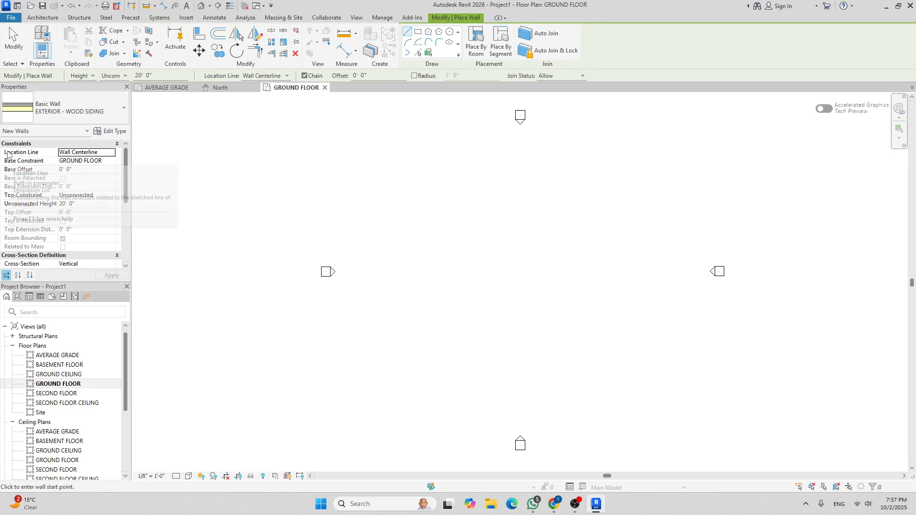
Set the new wall's location line to Finish Face: Interior and its top constraint to Up to level: SECOND FLOOR
left_click(113, 153)
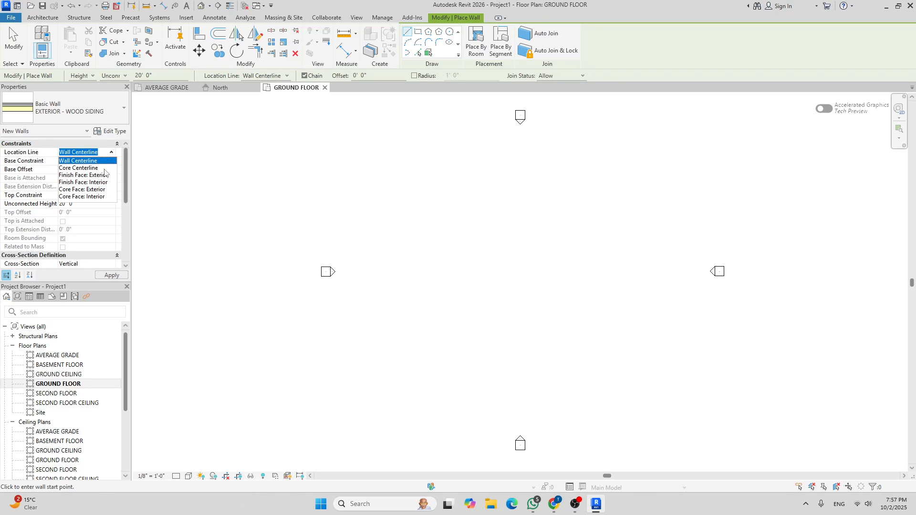
left_click(99, 183)
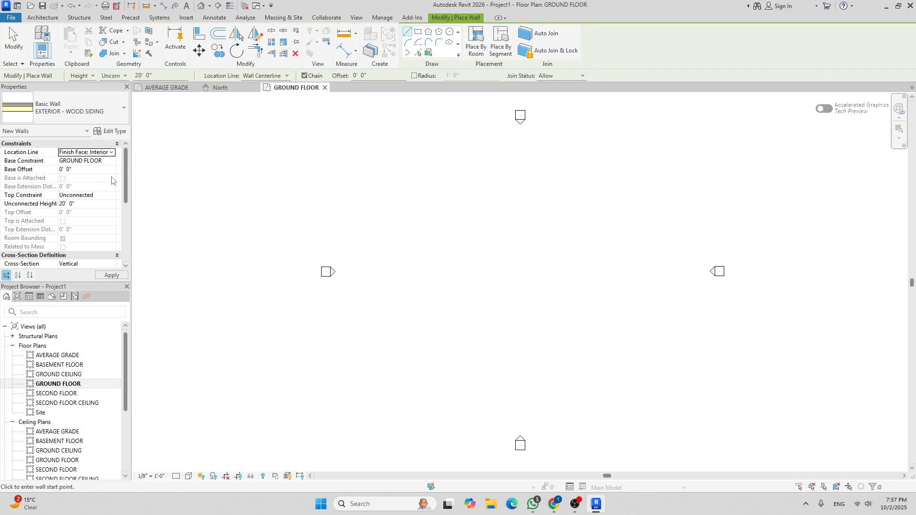
left_click(112, 197)
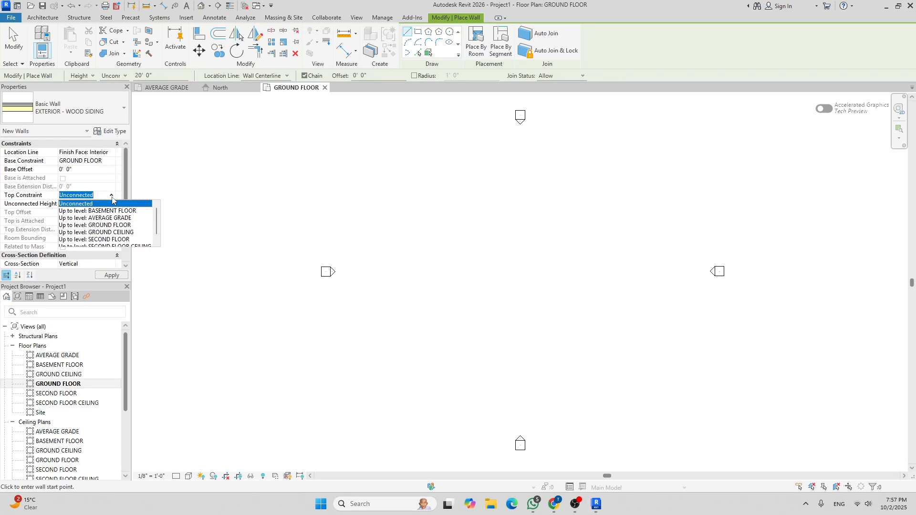
scroll(112, 225, "down", 1)
left_click(113, 233)
middle_click_drag(353, 182, 296, 142)
middle_click_drag(395, 181, 336, 230)
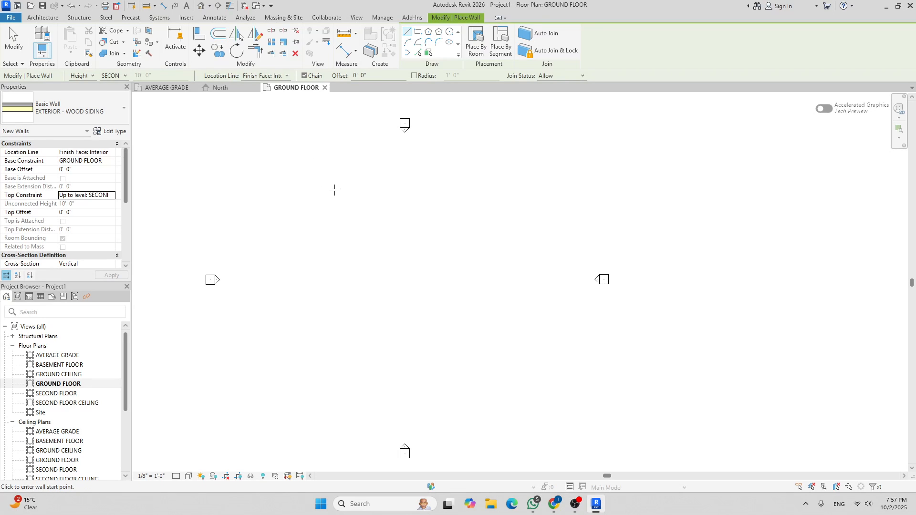
middle_click_drag(335, 192, 317, 168)
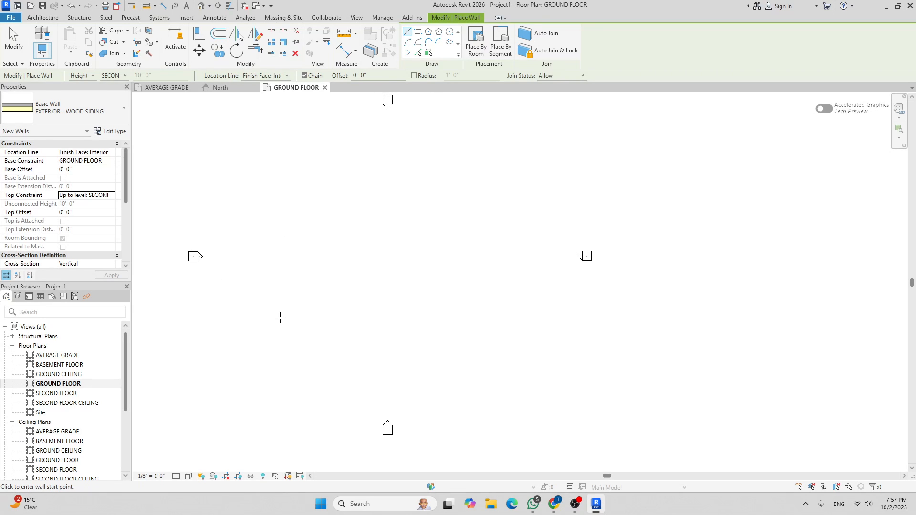
scroll(275, 324, "up", 2)
left_click(228, 351)
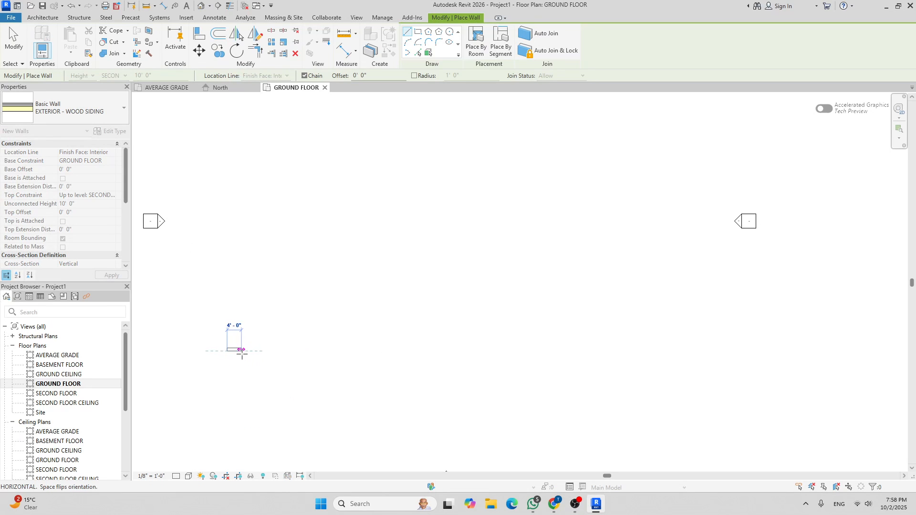
middle_click_drag(244, 352, 266, 351)
scroll(254, 354, "up", 4)
scroll(255, 354, "up", 2)
scroll(285, 332, "down", 2)
scroll(308, 332, "up", 4)
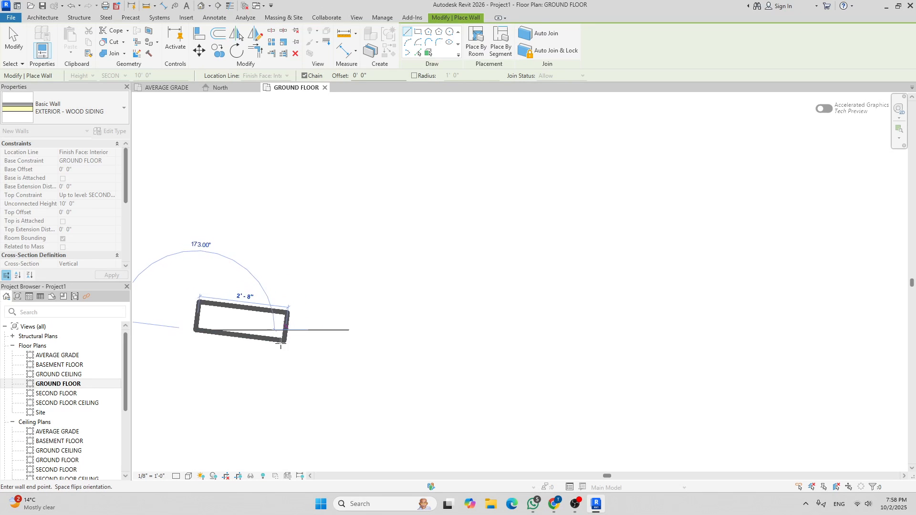
Set the GROUND FLOOR plan view's detail level to Fine
left_click(176, 476)
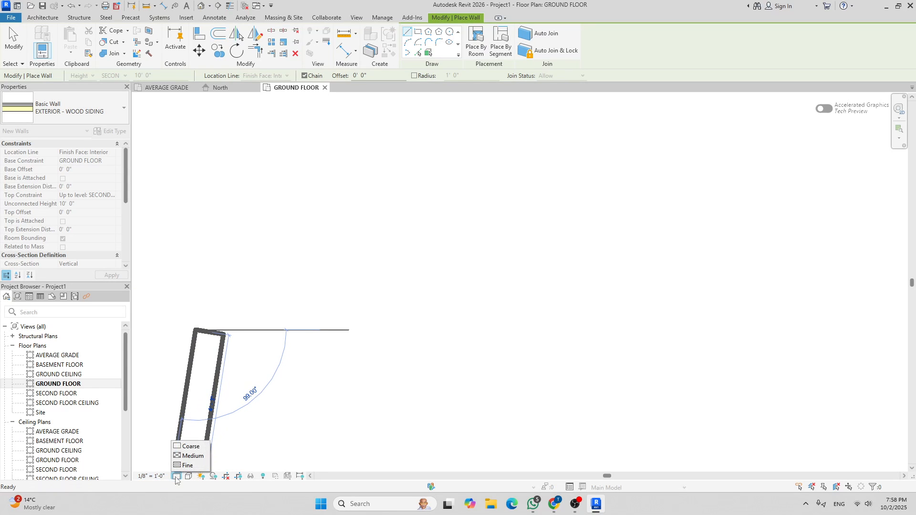
left_click(184, 466)
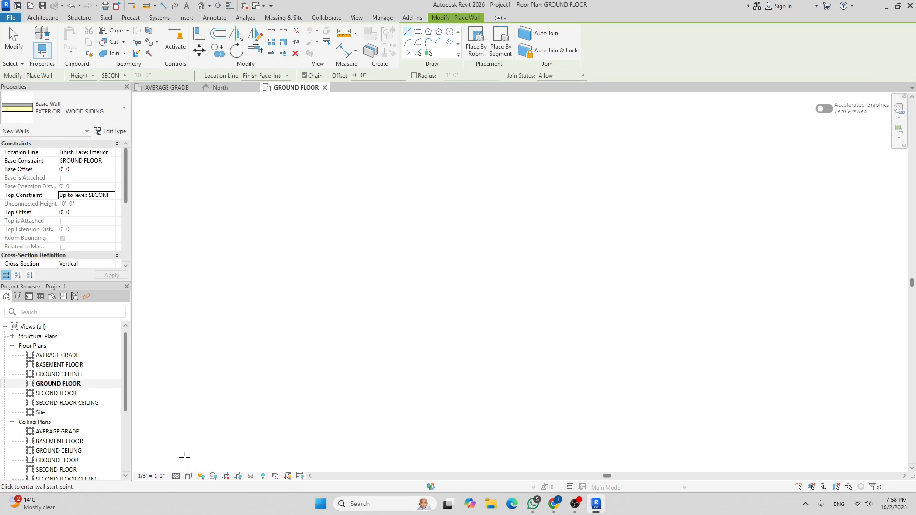
Draw a horizontal exterior wall 22'4" long to the right, and continue it with a 4'-0" vertical wall going up from its end
left_click(207, 287)
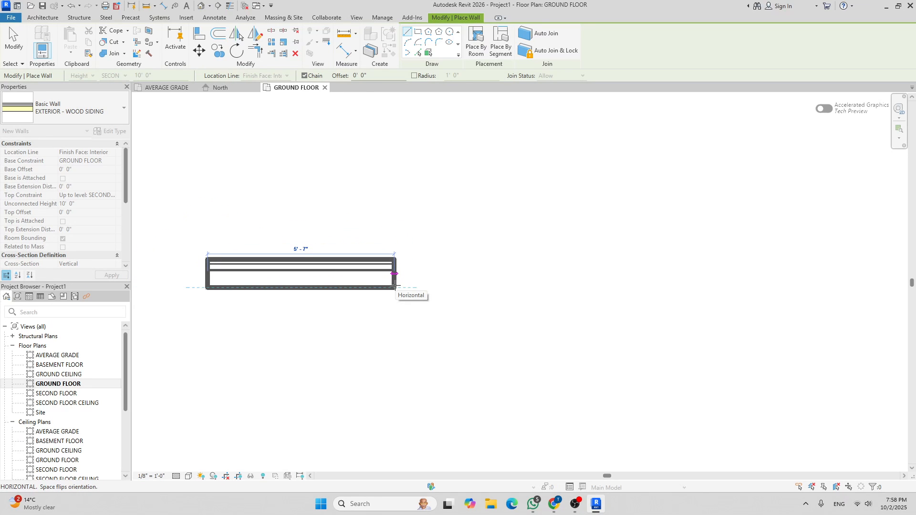
scroll(395, 287, "down", 3)
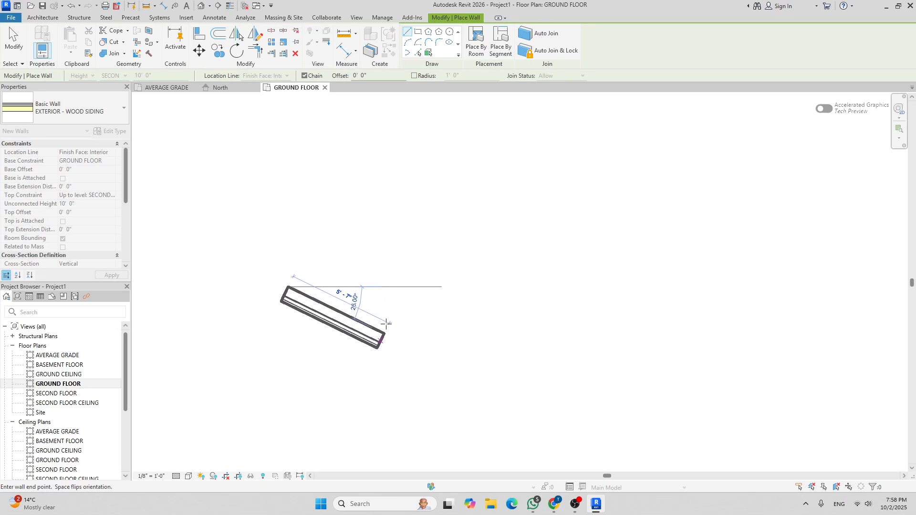
scroll(399, 288, "down", 3)
middle_click_drag(455, 282, 343, 324)
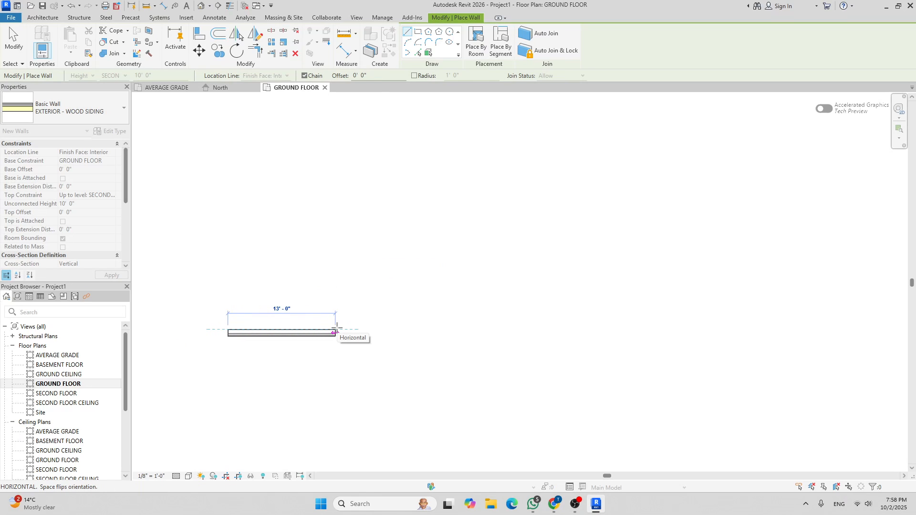
type("22'4\"")
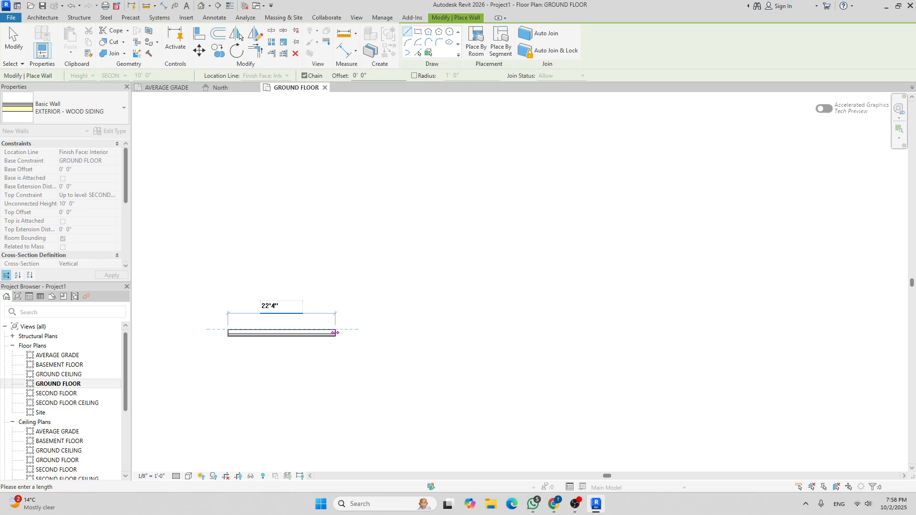
key("Return")
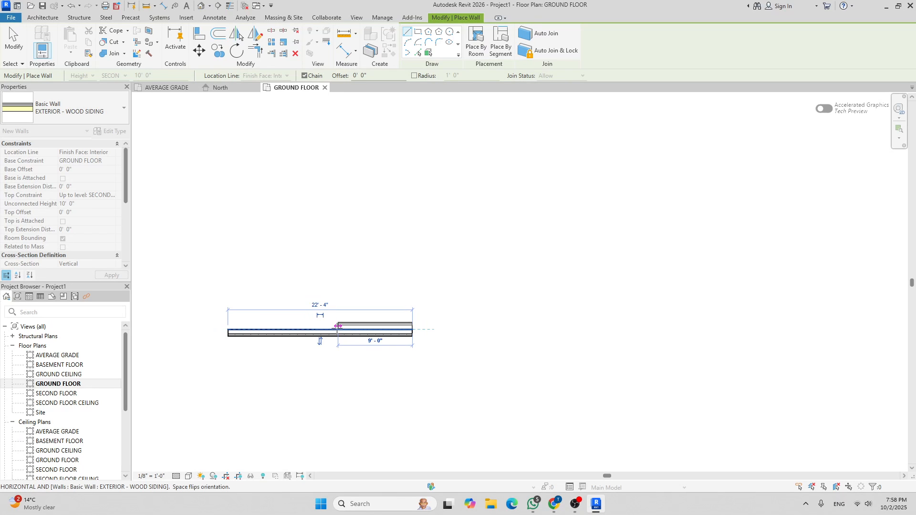
middle_click_drag(418, 297, 241, 289)
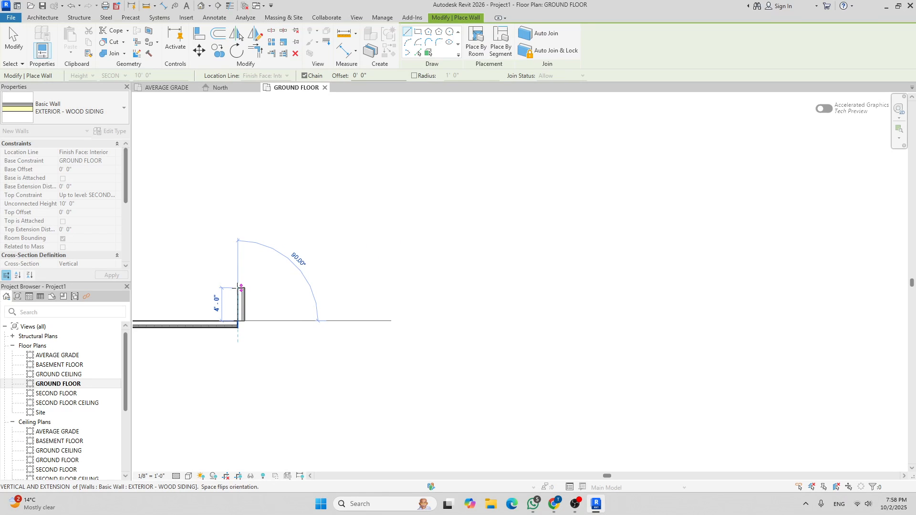
left_click(241, 288)
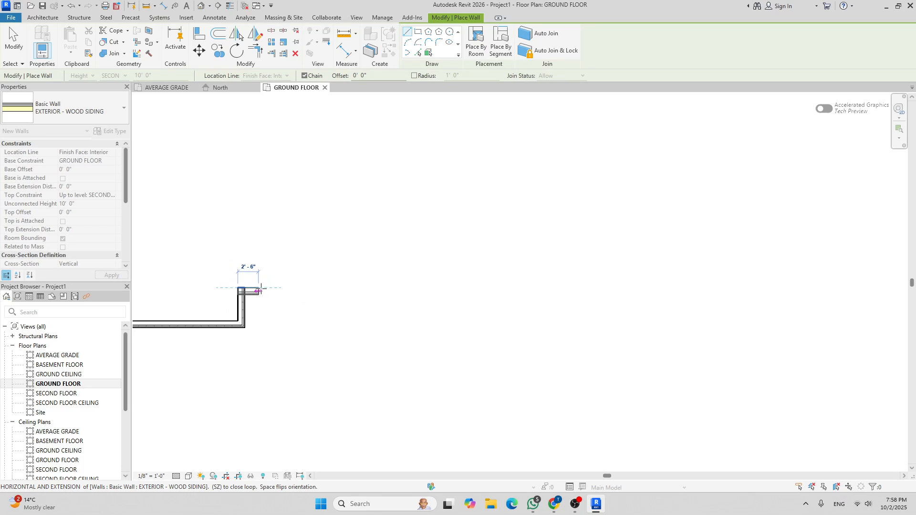
Continue the wall chain with a 12'-6" horizontal wall to the right and a 4'-0" vertical wall going up from its end
middle_click_drag(337, 300, 306, 313)
scroll(306, 313, "down", 2)
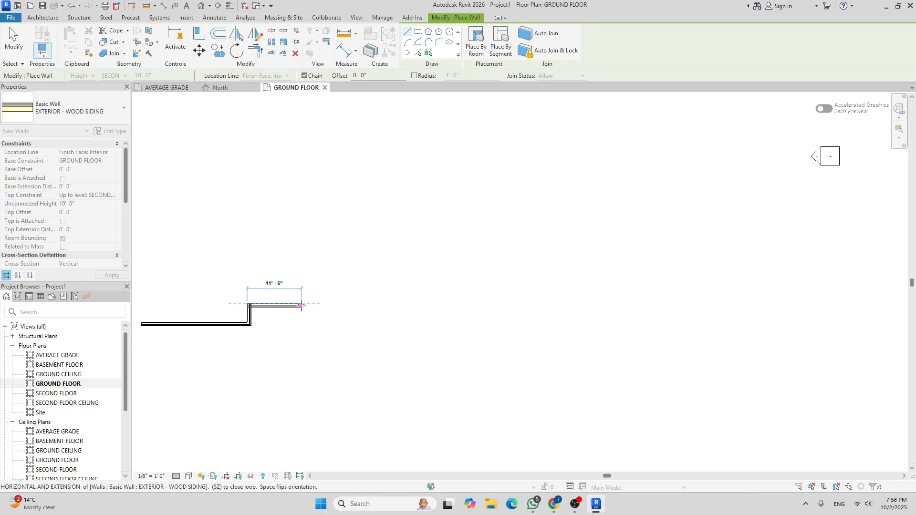
scroll(295, 306, "up", 1)
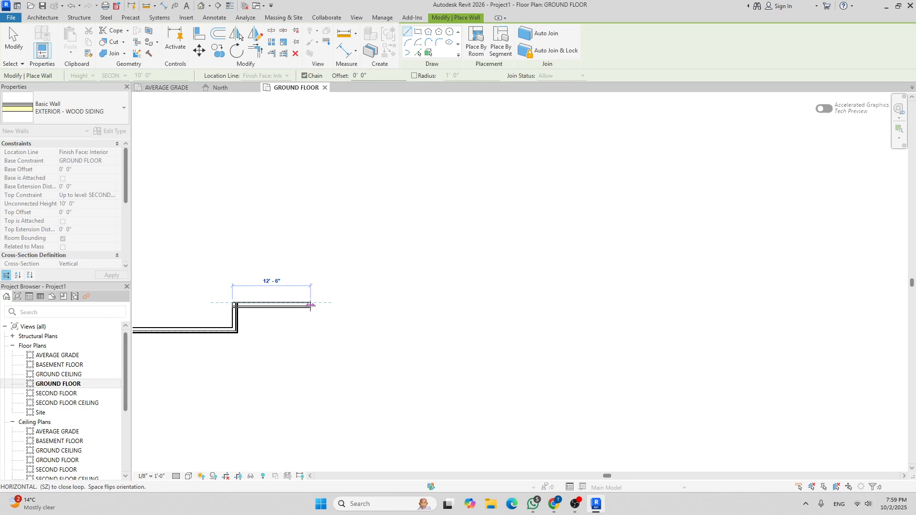
left_click(310, 304)
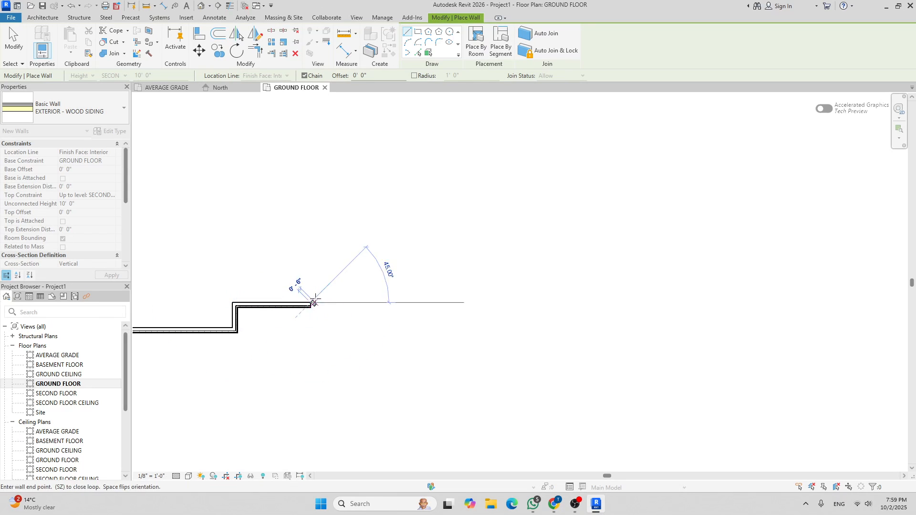
middle_click_drag(319, 306, 300, 313)
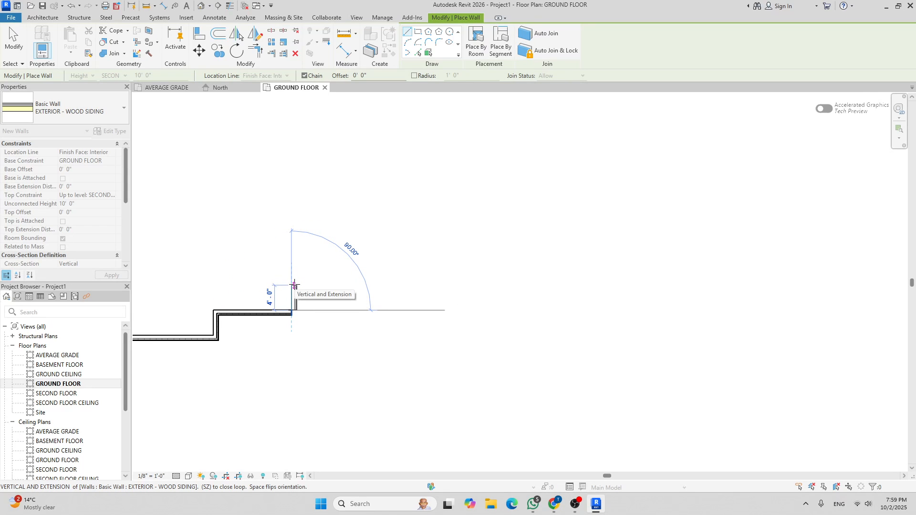
left_click(294, 285)
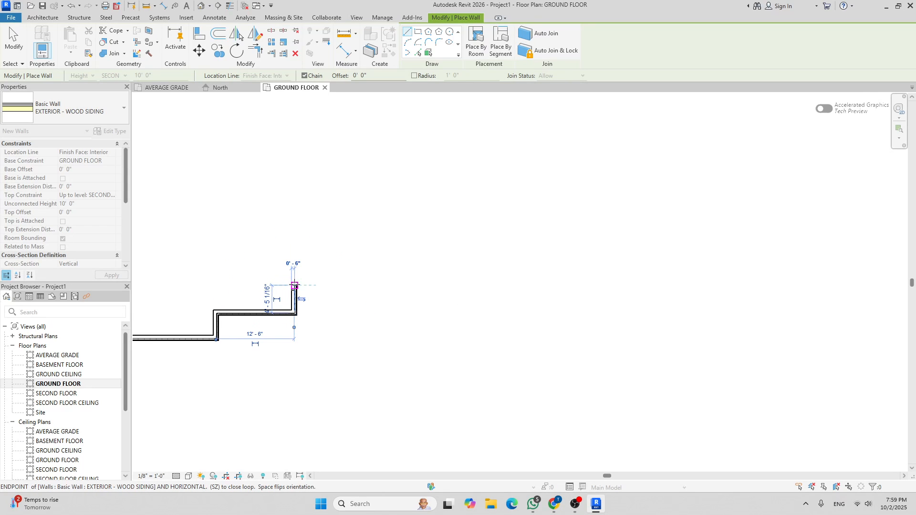
Continue the wall chain with a short horizontal wall to the right and a 3'-0" vertical wall going down from its end
left_click(335, 287)
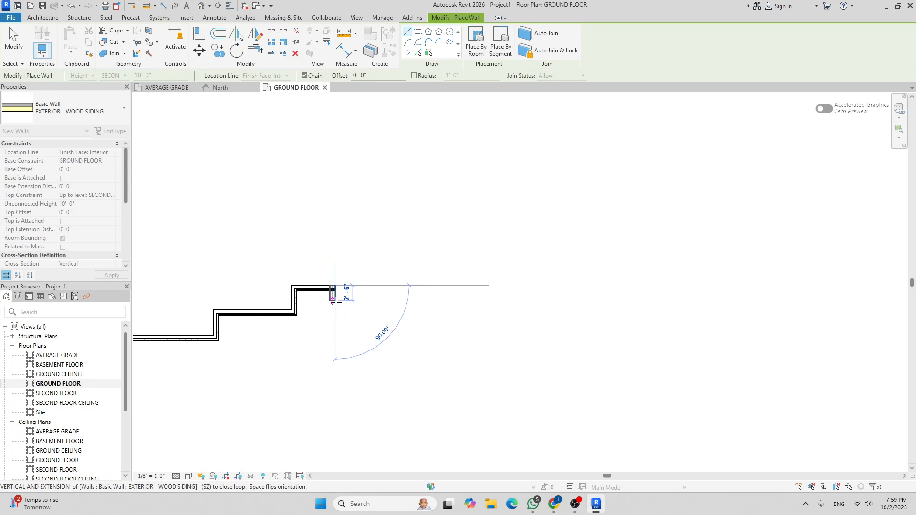
scroll(334, 296, "up", 2)
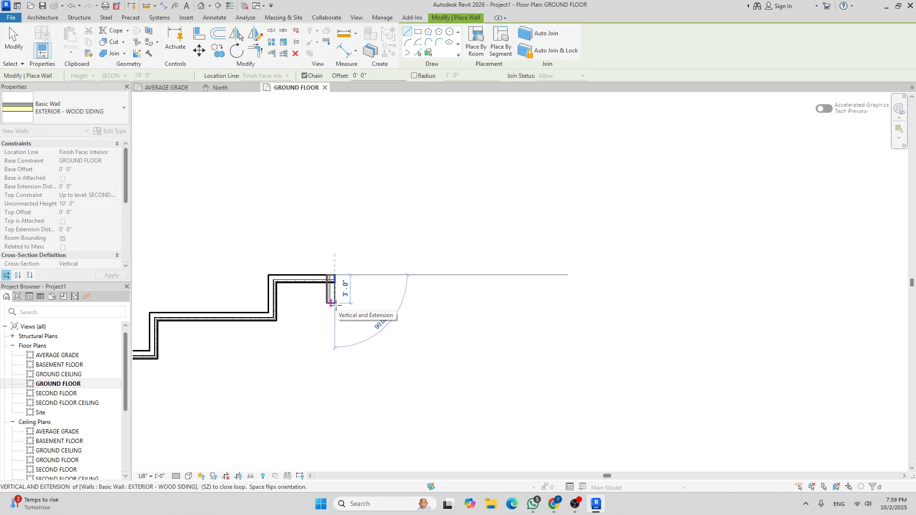
left_click(333, 303)
Continue the wall chain with a 13'10" horizontal wall to the right
scroll(354, 324, "down", 3)
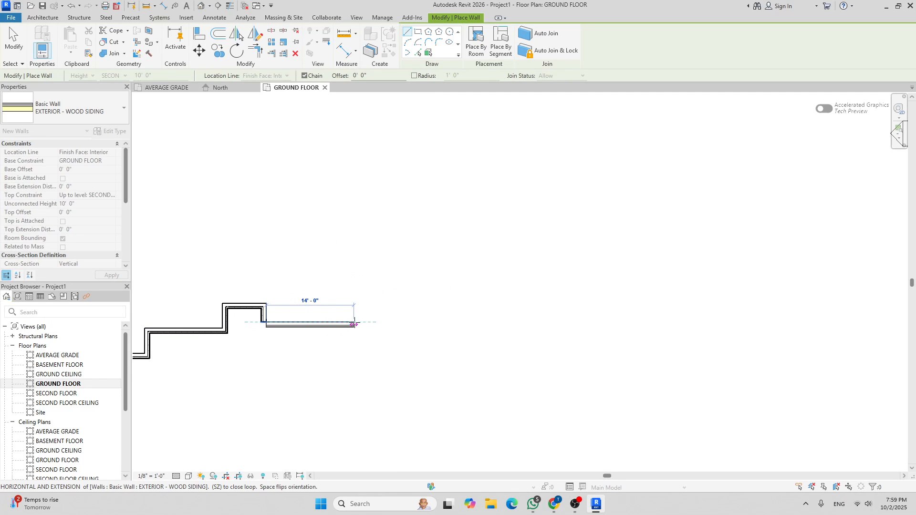
type("13'10\"")
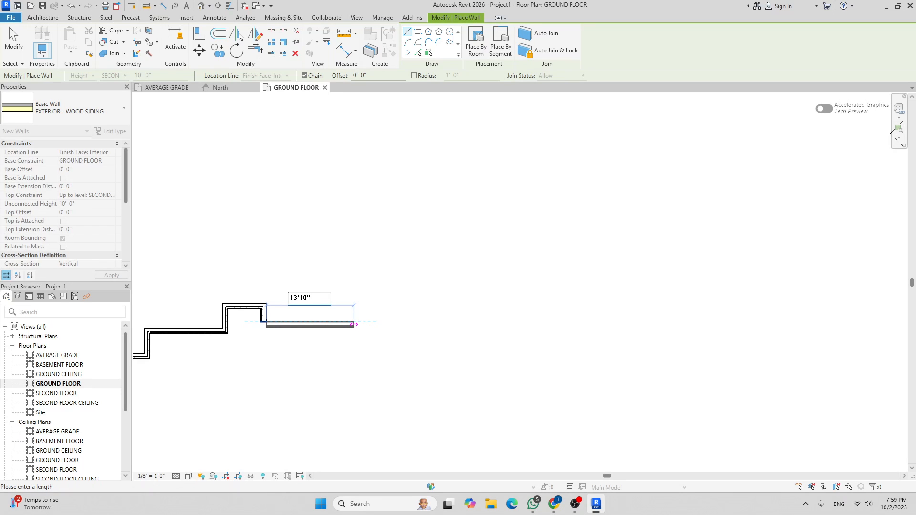
key("Return")
middle_click_drag(353, 256, 334, 317)
scroll(336, 315, "down", 2)
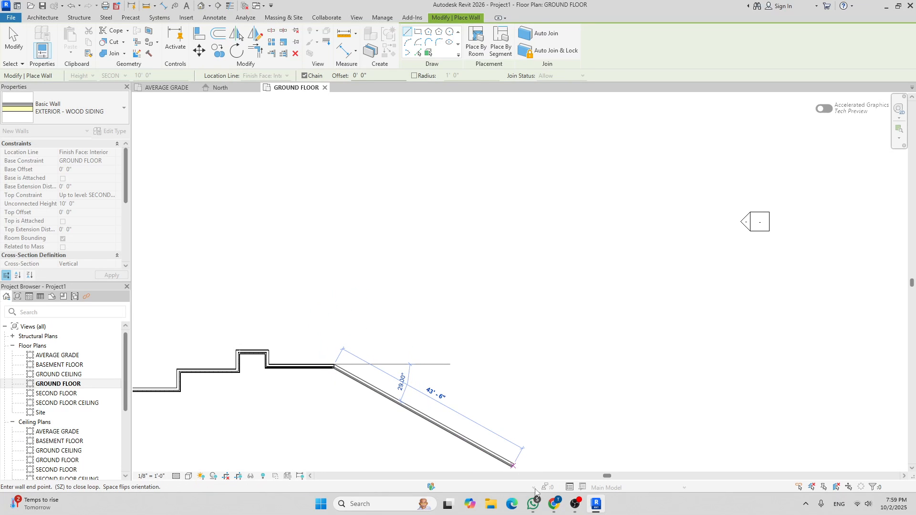
Switch to Chrome and calculate 11+4+13+9 with a Google search
left_click(554, 504)
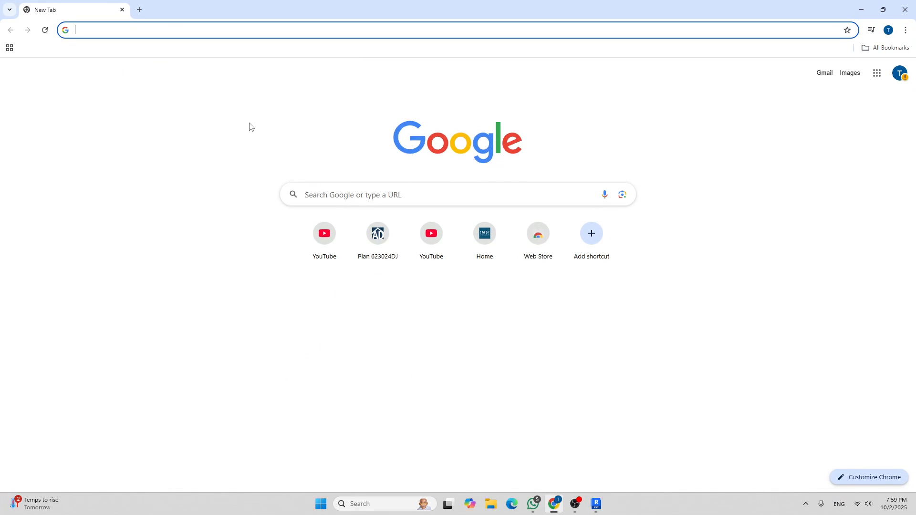
type("11+")
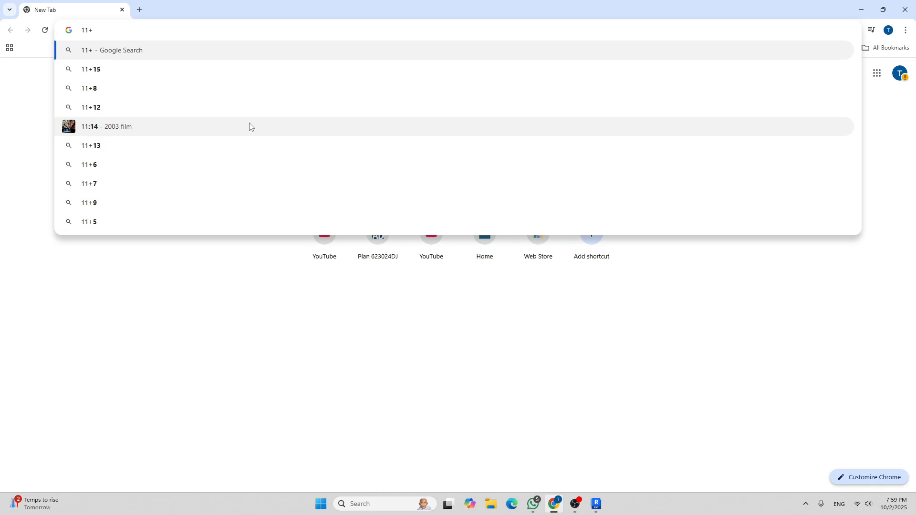
type("4+")
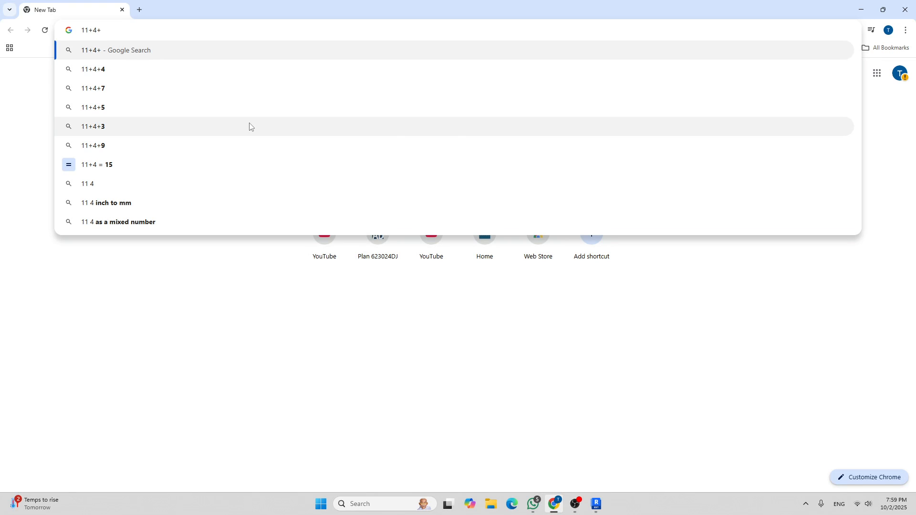
type("13+")
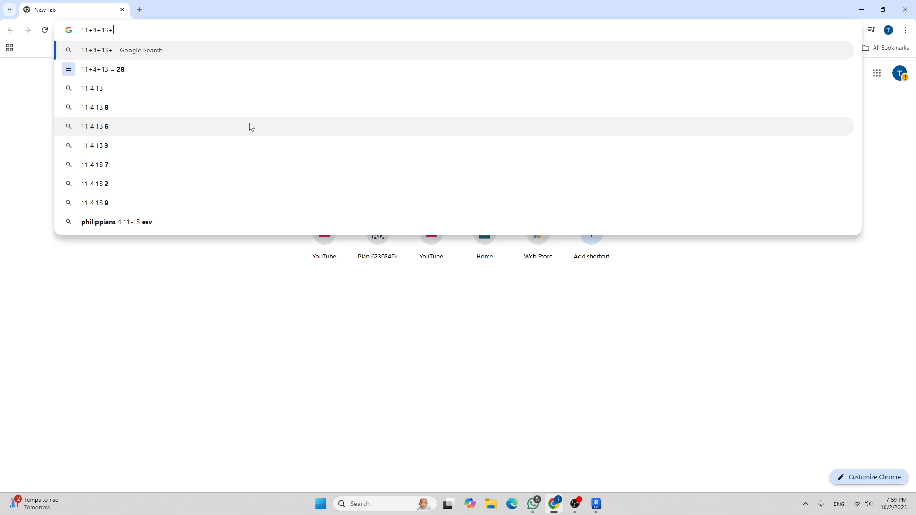
type("9")
key("Return")
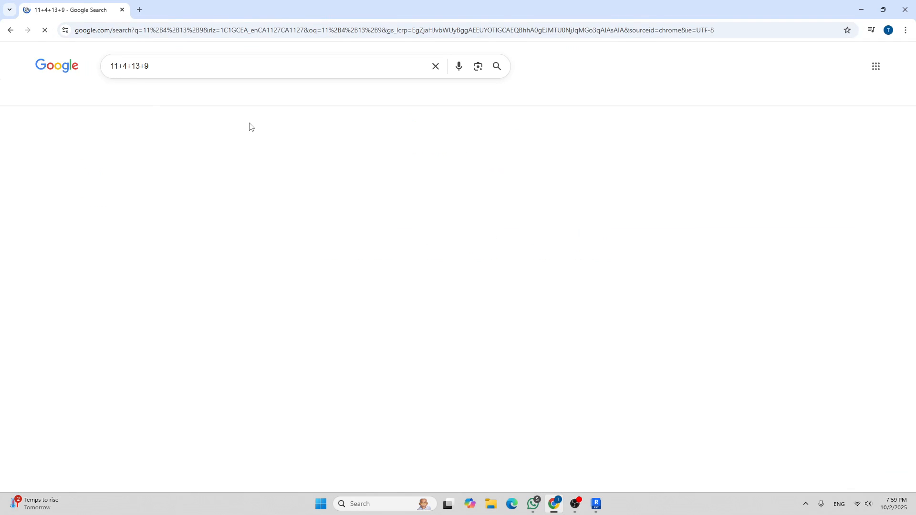
Switch back to Revit and continue the wall chain with a 37' vertical wall going up
left_click(597, 504)
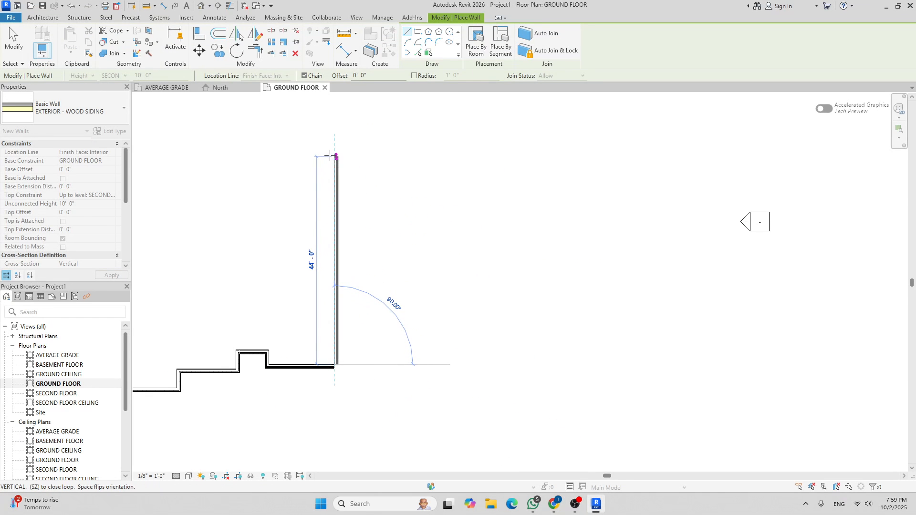
type("37'")
key("Return")
Continue the wall chain with a short horizontal wall to the left and a 3' vertical wall going up from its end
scroll(359, 200, "down", 2)
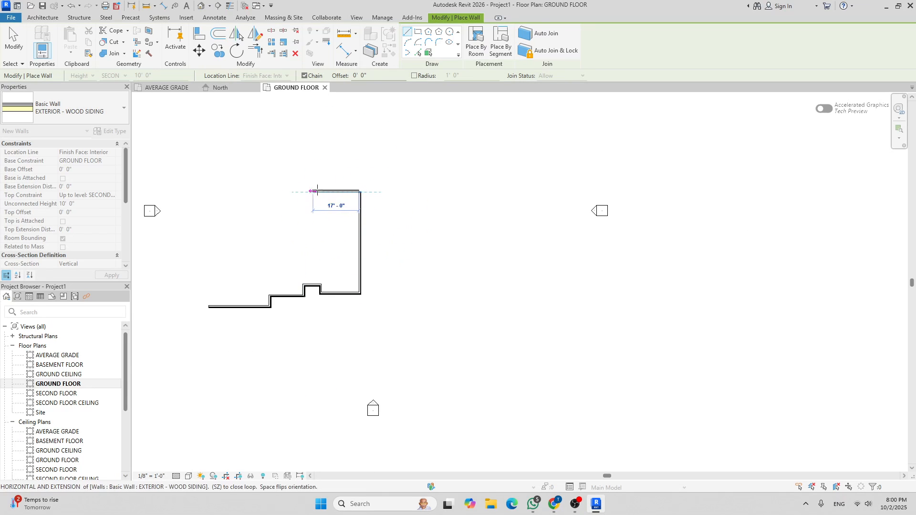
scroll(334, 191, "up", 5)
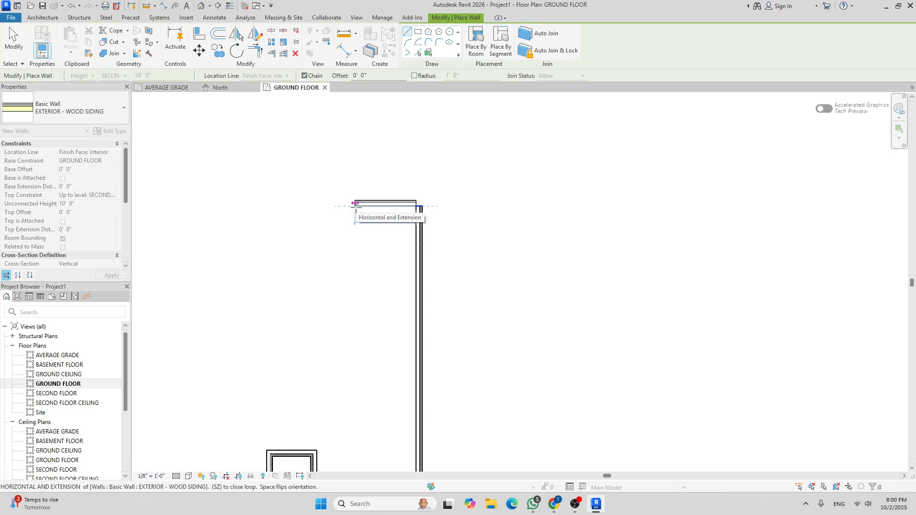
left_click(355, 206)
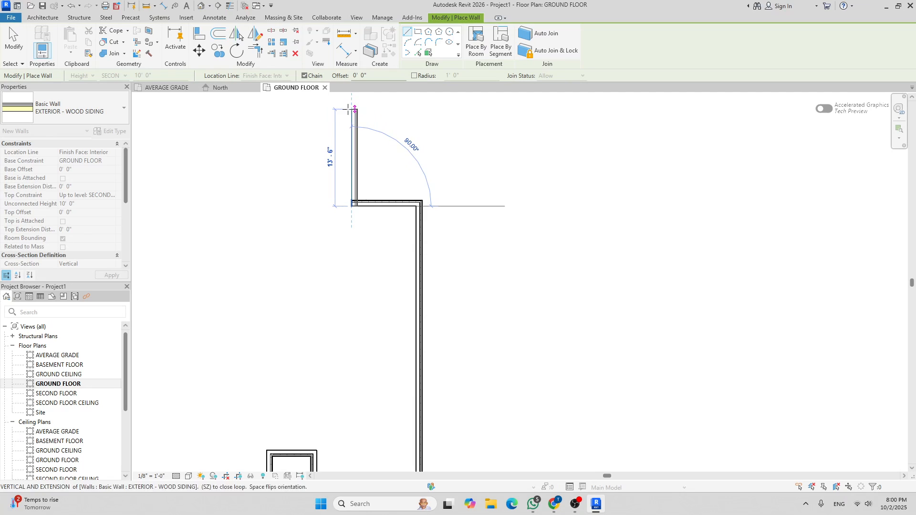
type("3")
key("Return")
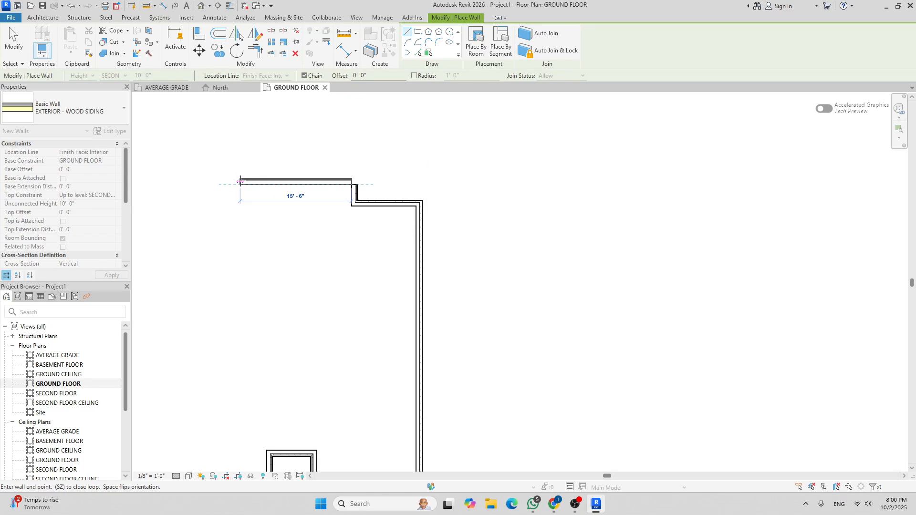
Continue the wall chain with a 16'8" horizontal wall to the left and a 3'-0" vertical wall going down from its end
type("16'8\"")
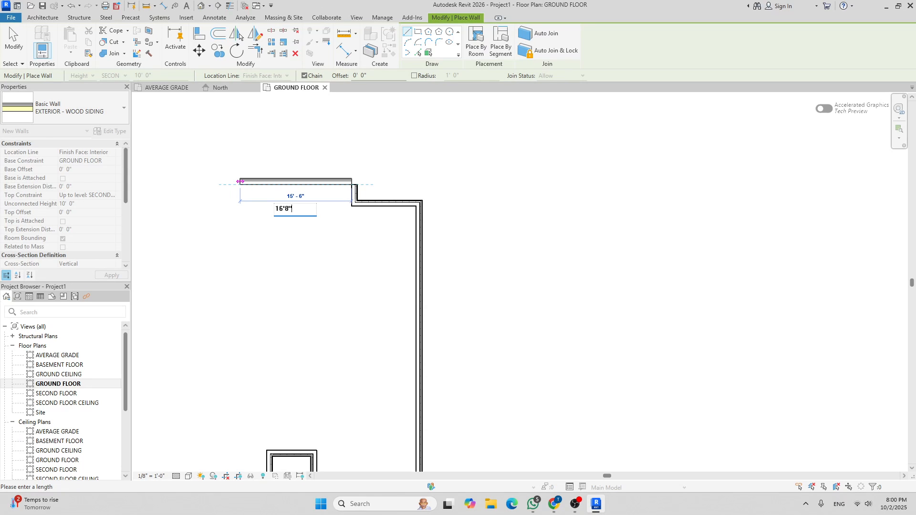
key("Return")
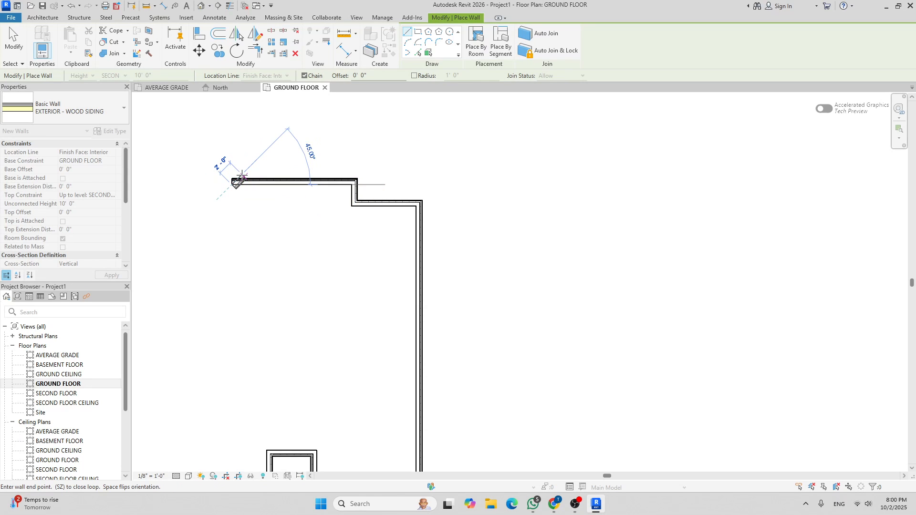
scroll(237, 182, "up", 2)
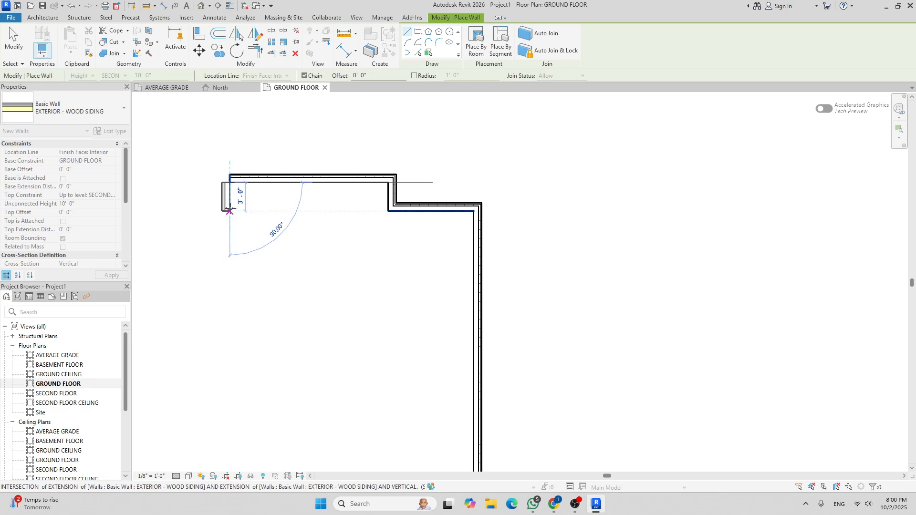
left_click(228, 206)
Continue the wall chain with a 13' horizontal wall to the left
scroll(272, 205, "down", 2)
scroll(357, 211, "down", 1)
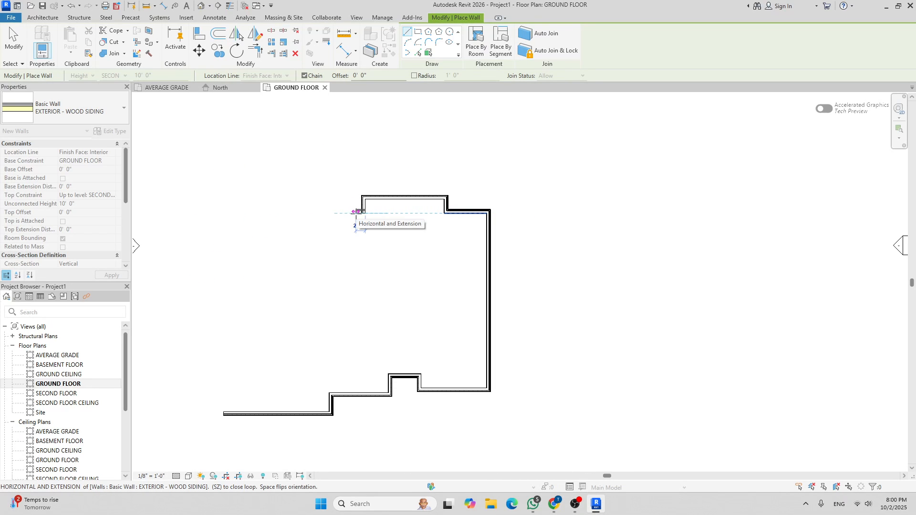
scroll(327, 209, "down", 2)
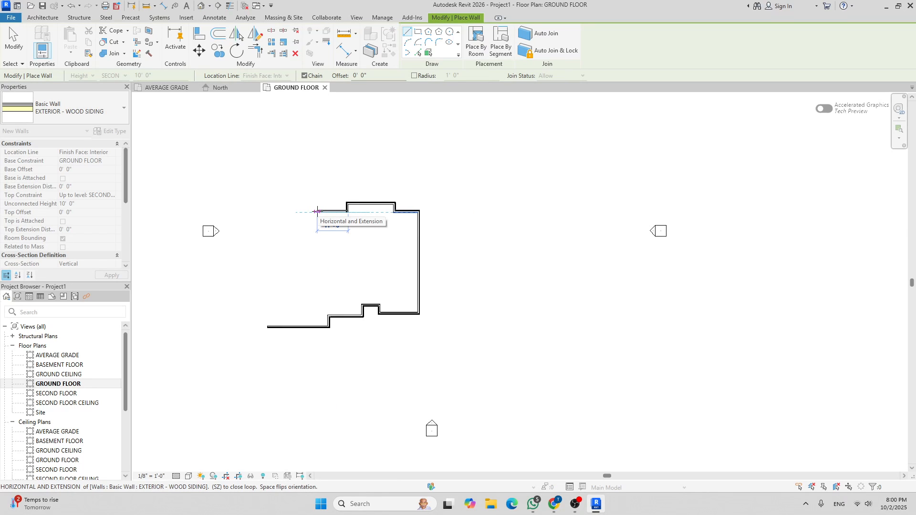
type("13")
key("Return")
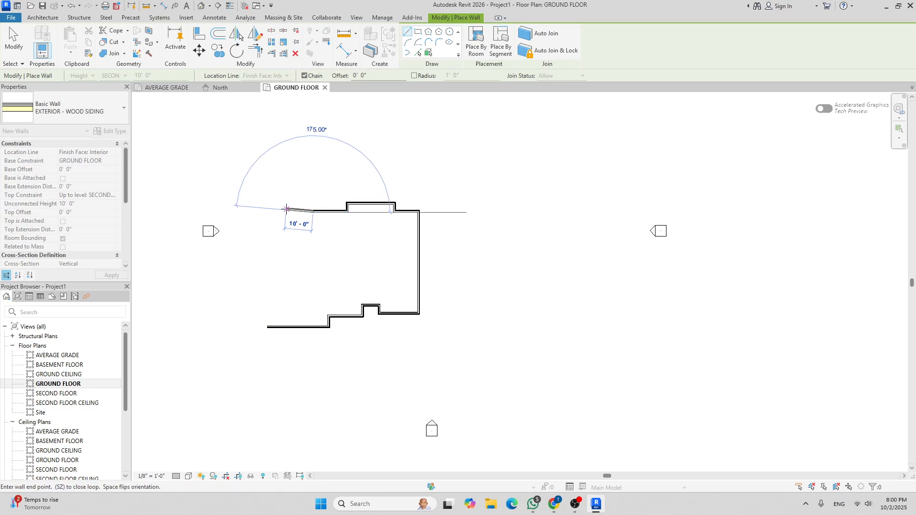
Extend the upper horizontal wall run with a further 9' wall to the left and end the chain
scroll(287, 210, "up", 2)
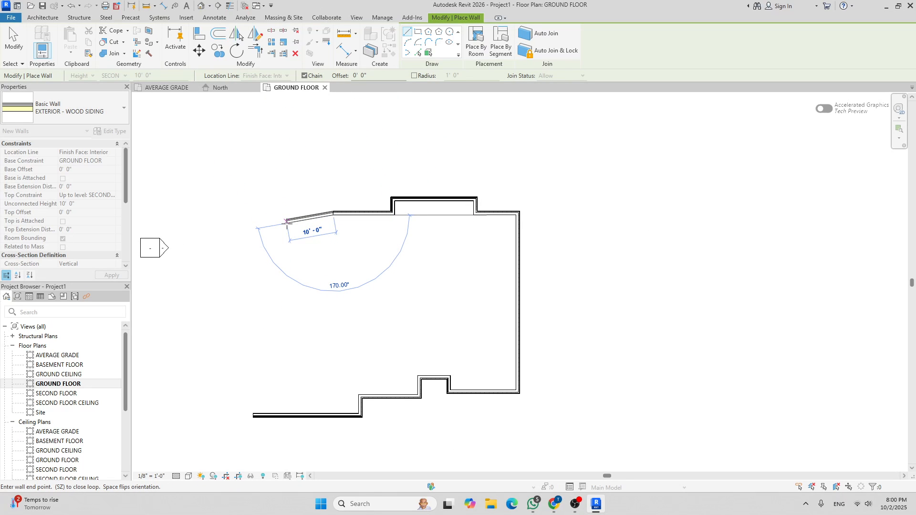
left_click(289, 213)
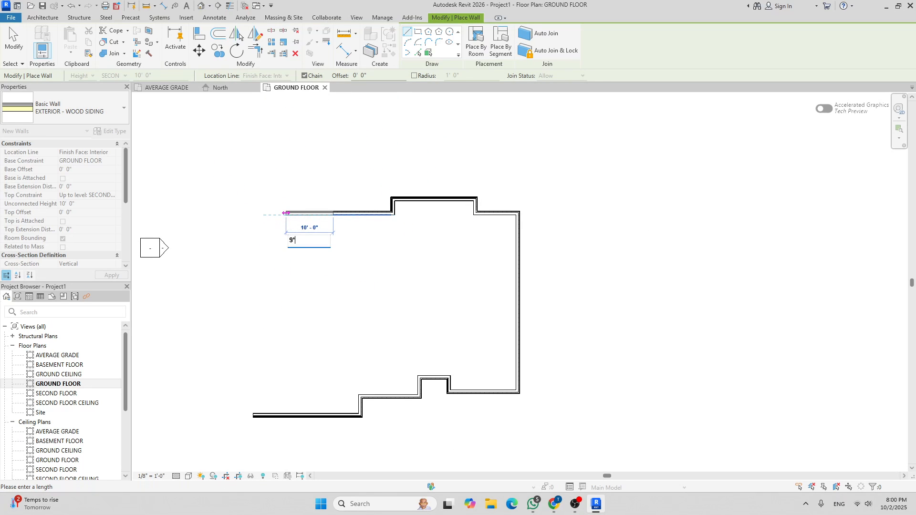
scroll(260, 207, "down", 3)
left_click(264, 210)
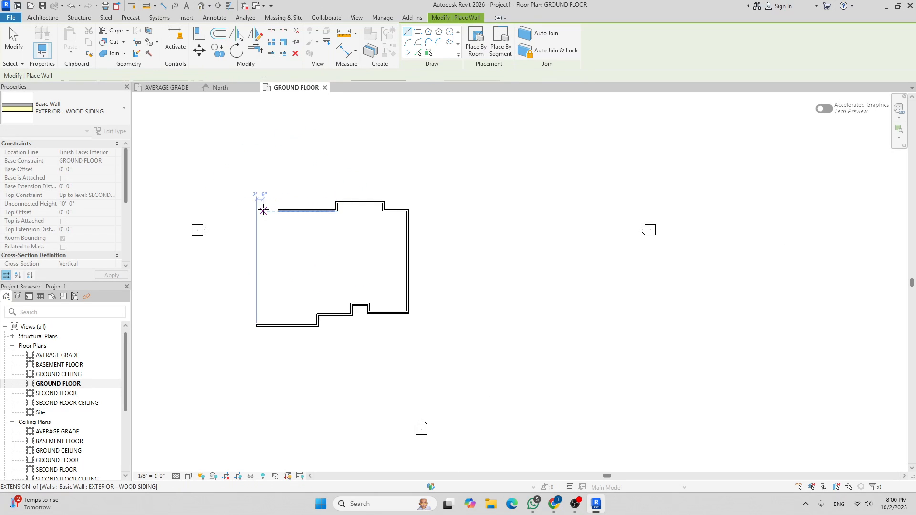
key("Escape")
Draw a 24' vertical wall going up from the interior corner at the open left end of the lowest horizontal wall
scroll(252, 339, "up", 2)
scroll(274, 285, "up", 5)
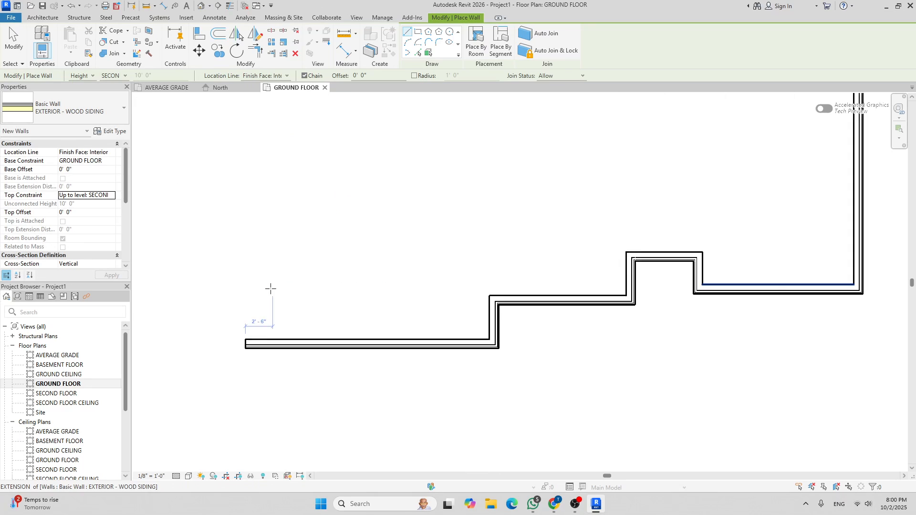
left_click(254, 362)
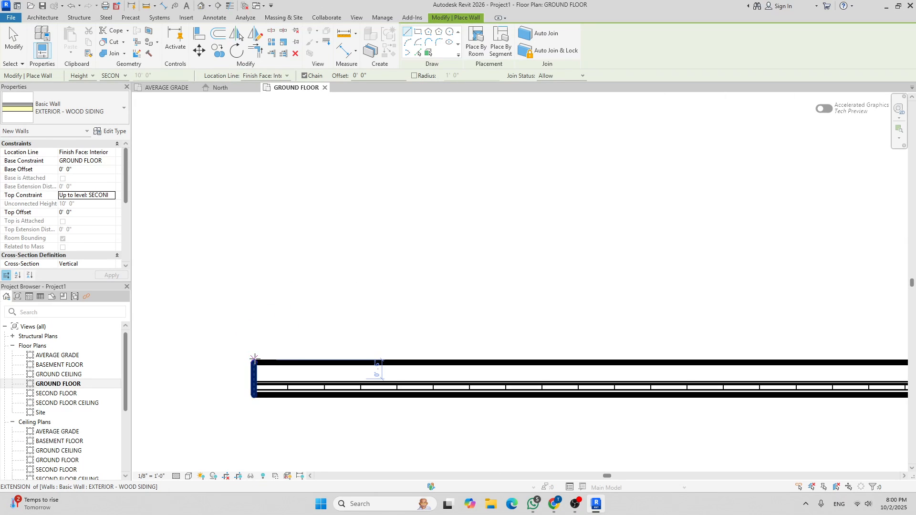
left_click(254, 362)
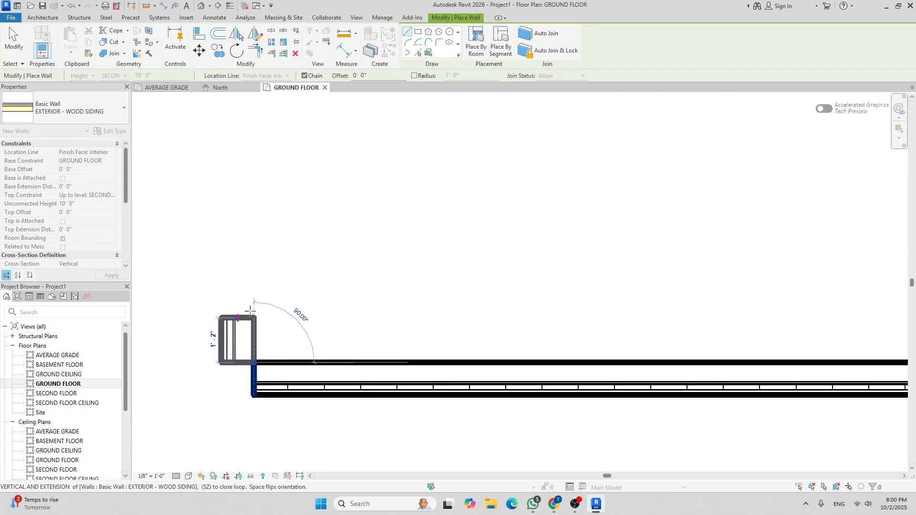
scroll(217, 238, "down", 4)
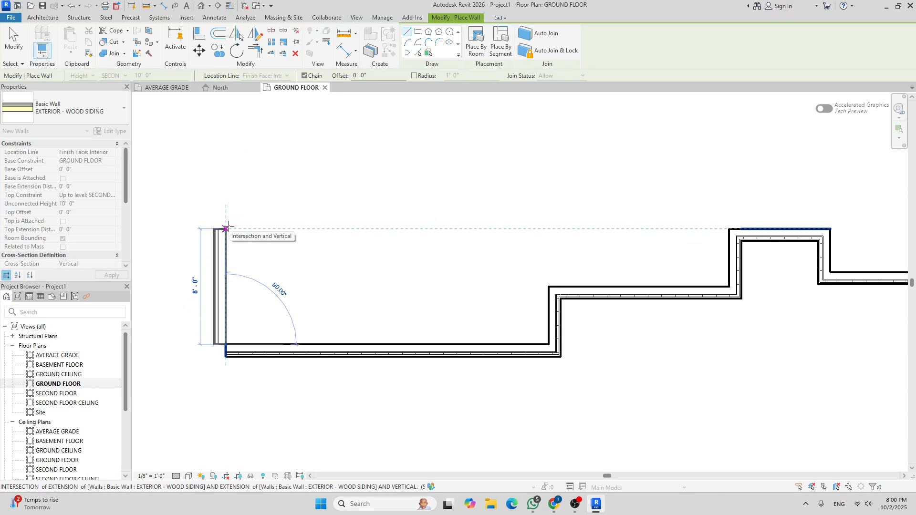
type("24")
key("Return")
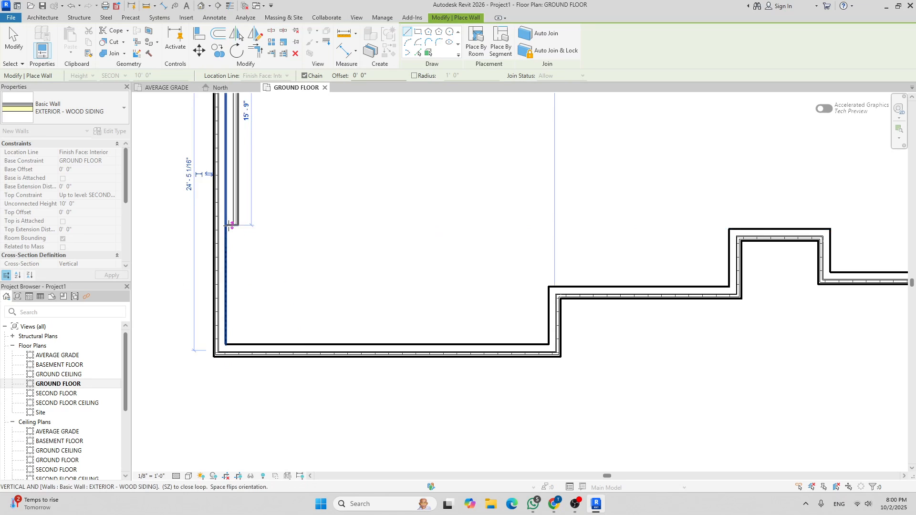
Close the exterior outline with a horizontal wall to the right and a vertical wall up to the upper wall's open end, and finish the wall command
scroll(268, 246, "down", 4)
scroll(268, 247, "up", 5)
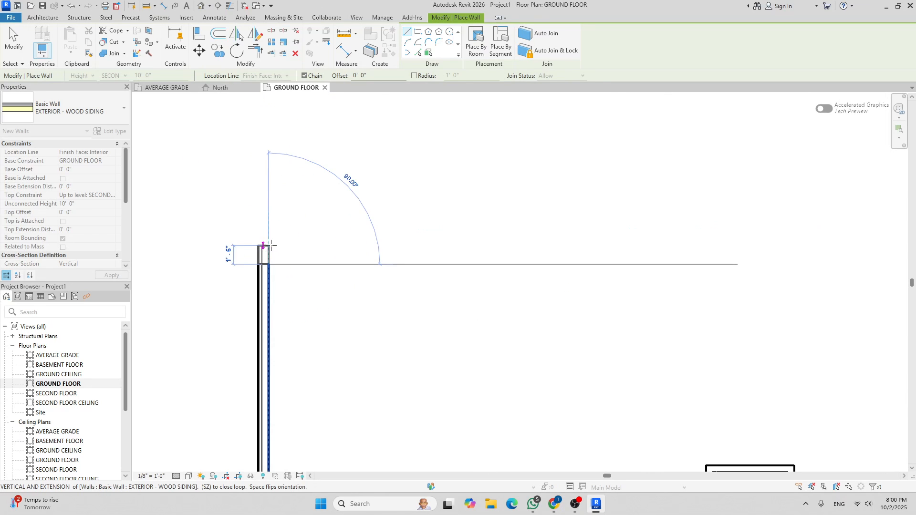
scroll(235, 334, "down", 3)
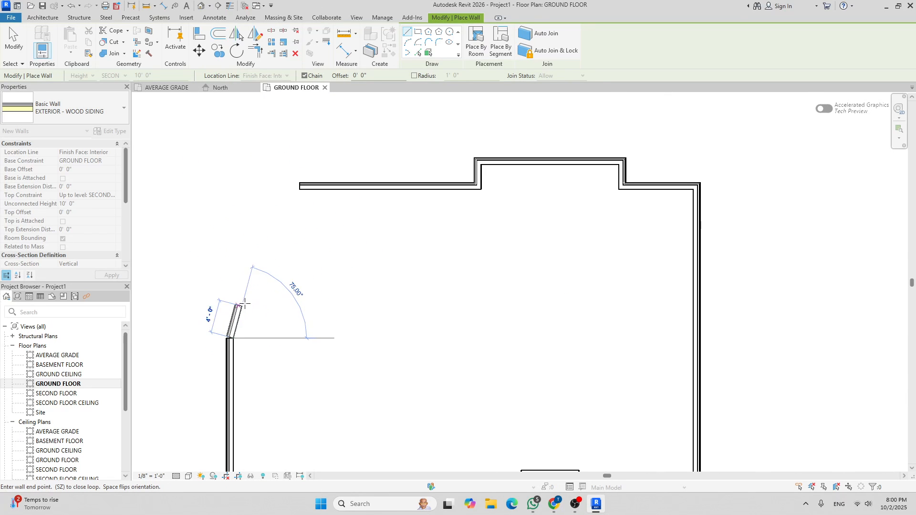
left_click(299, 334)
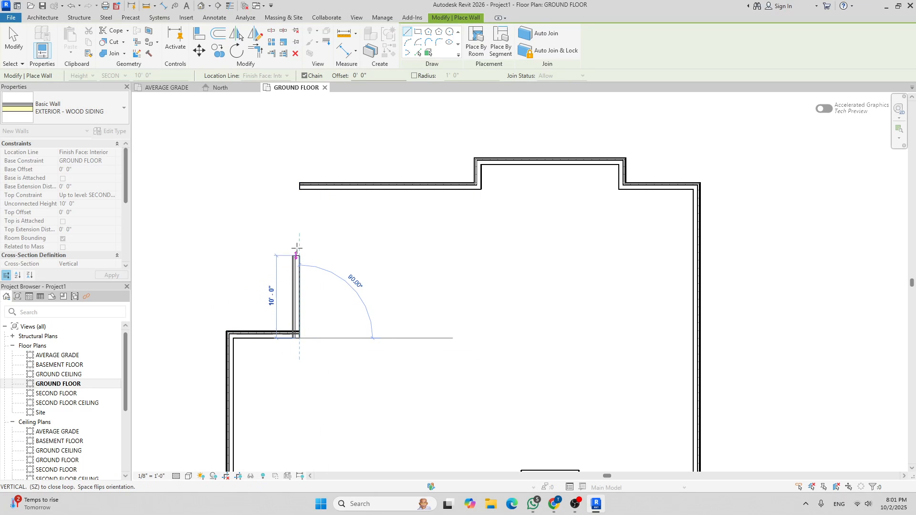
left_click(299, 189)
scroll(365, 256, "down", 2)
scroll(384, 277, "up", 3)
key("Escape")
key("Escape")
scroll(405, 266, "down", 3)
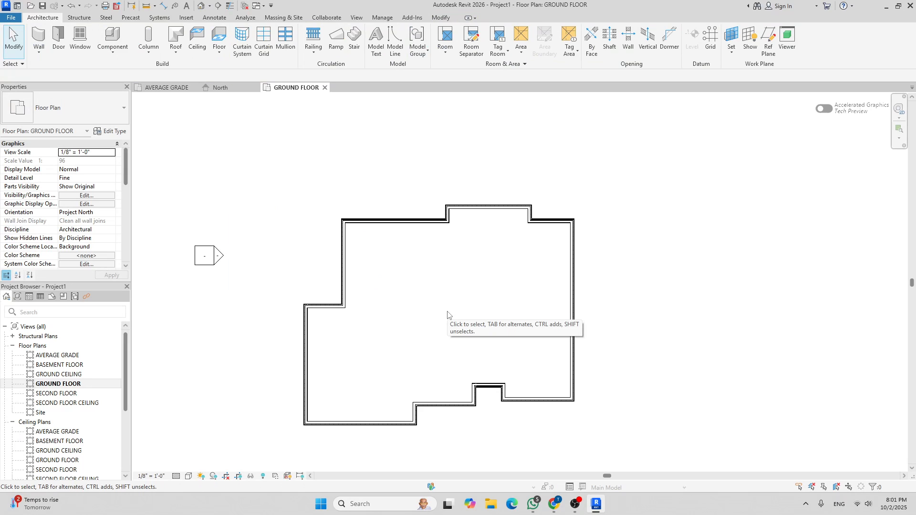
middle_click_drag(448, 315, 392, 276)
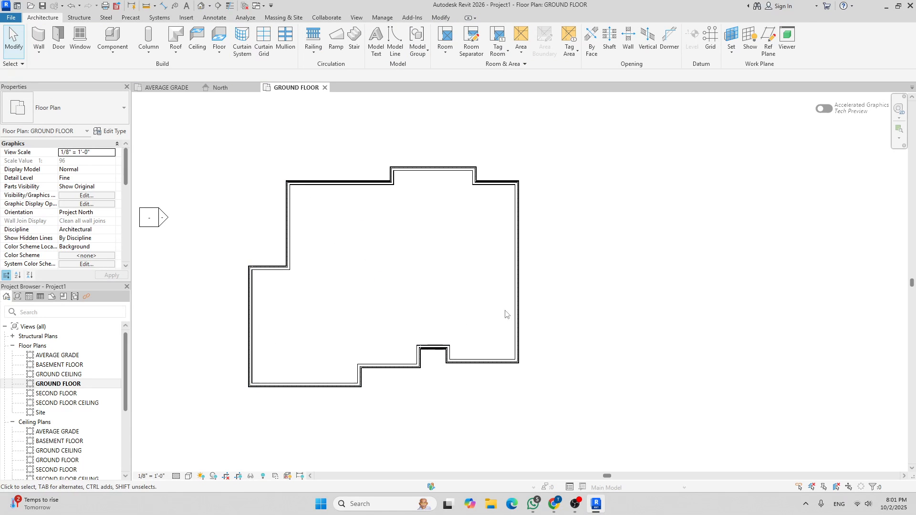
scroll(431, 363, "up", 3)
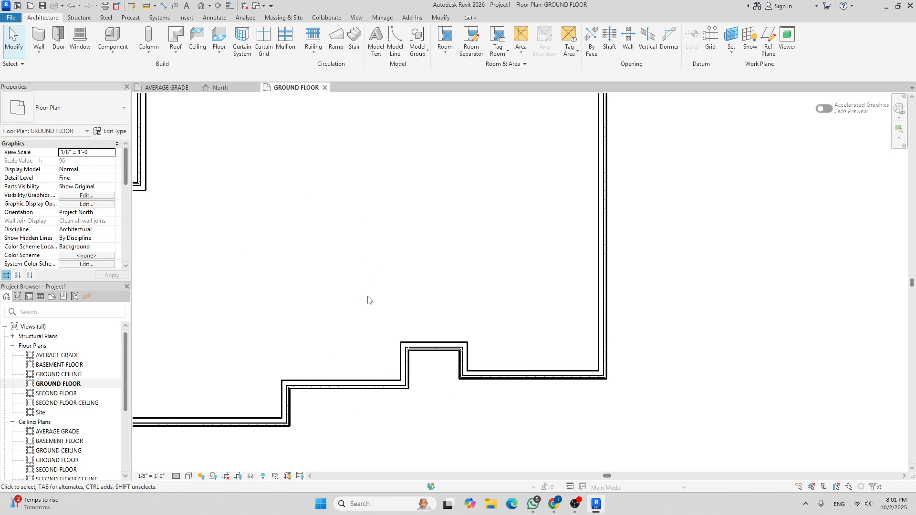
Examine the completed exterior wall outline in the ground floor plan and from several sides in the default 3D view
scroll(367, 300, "down", 3)
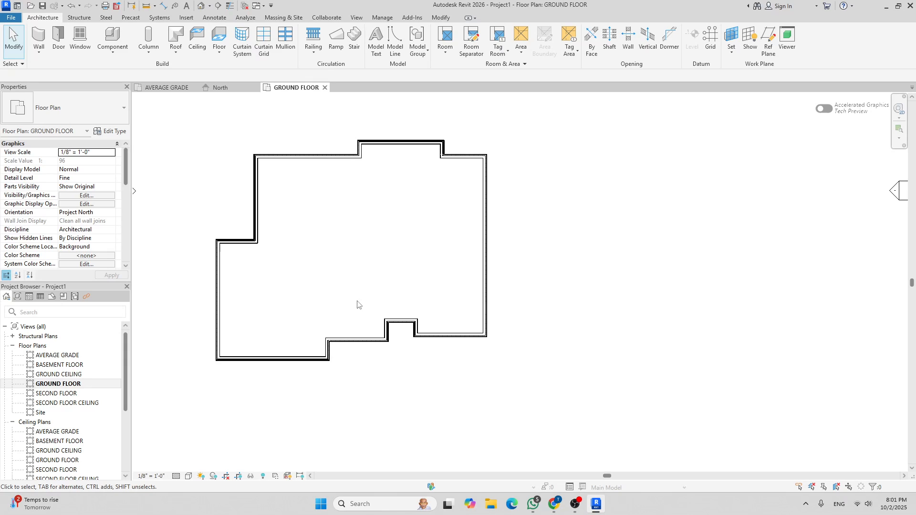
scroll(286, 155, "up", 2)
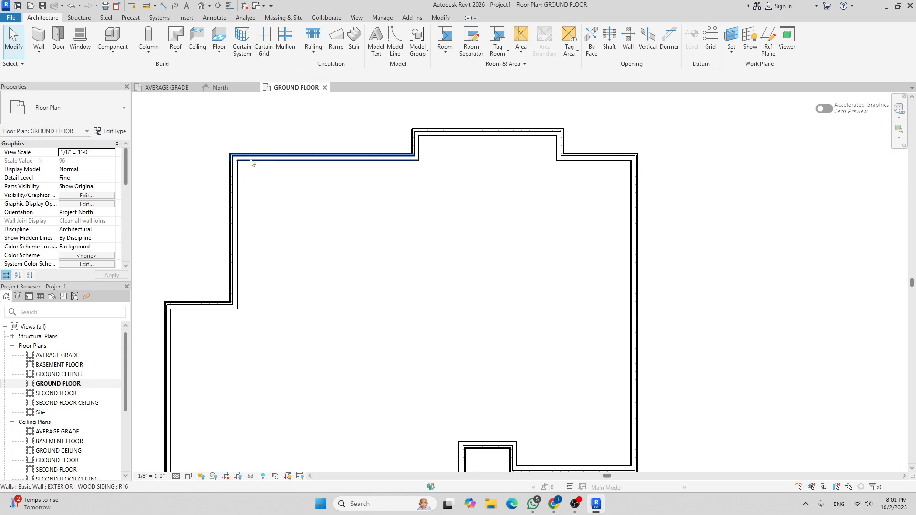
scroll(419, 148, "up", 2)
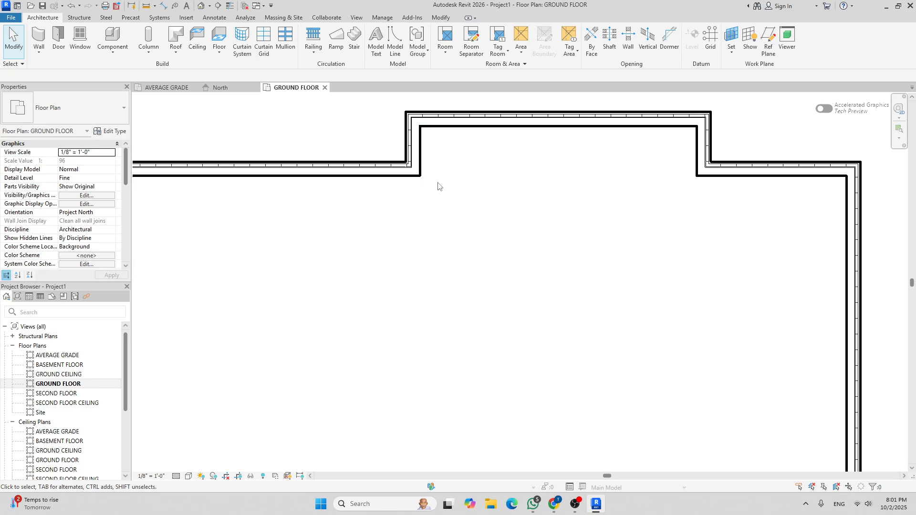
scroll(438, 186, "down", 4)
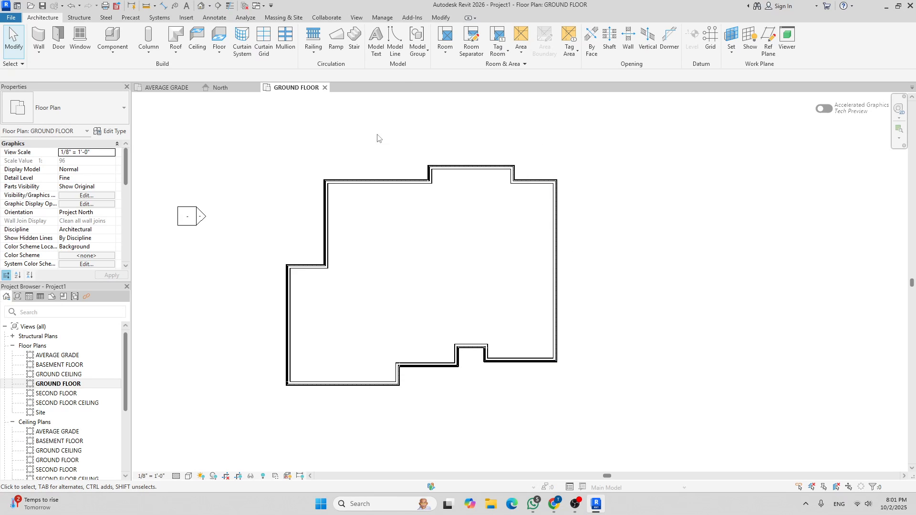
left_click(201, 7)
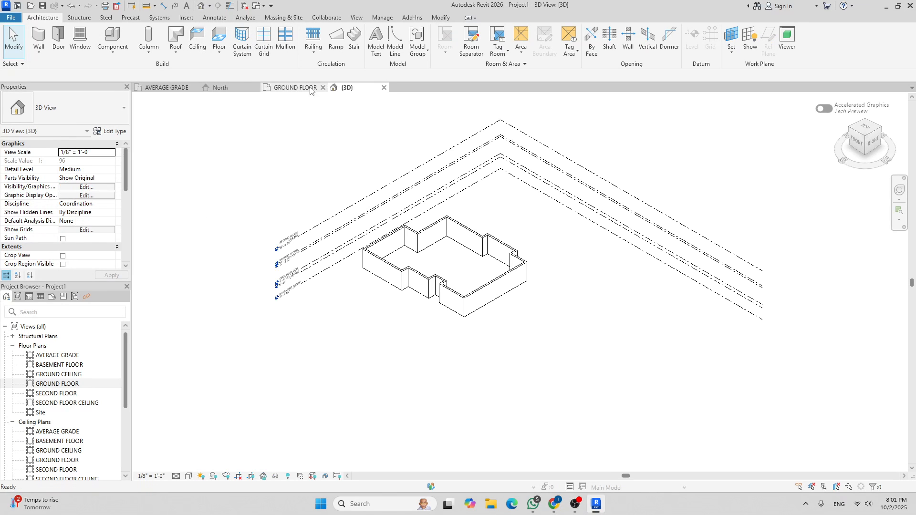
scroll(362, 229, "up", 2)
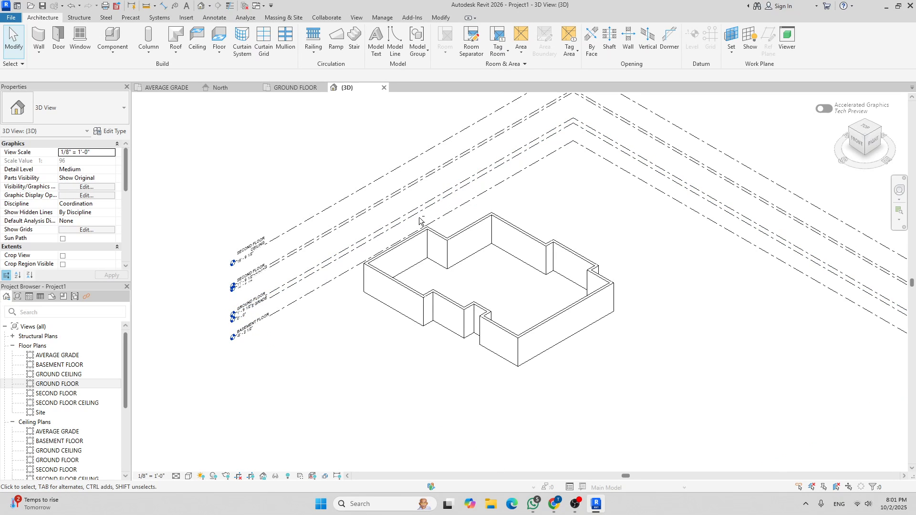
middle_click_drag(418, 218, 711, 177, "shift")
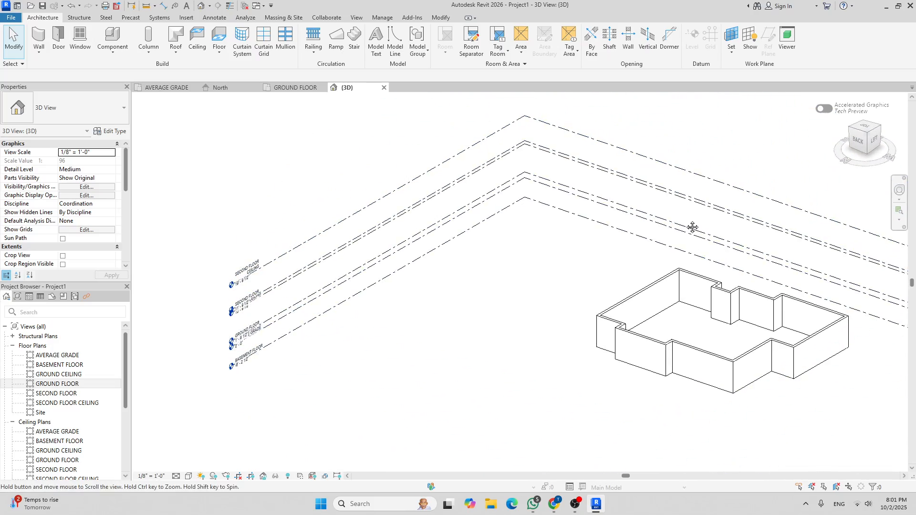
middle_click_drag(692, 227, 470, 188)
middle_click_drag(388, 266, 592, 280, "shift")
middle_click_drag(297, 203, 508, 269, "shift")
scroll(386, 269, "up", 3)
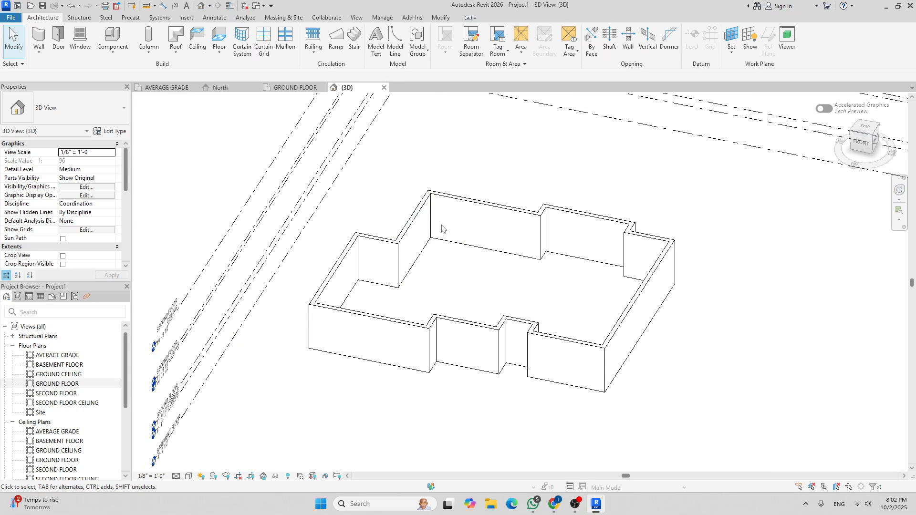
Return to the GROUND FLOOR plan and start a new wall with the Generic - 8" basic wall type
left_click(283, 88)
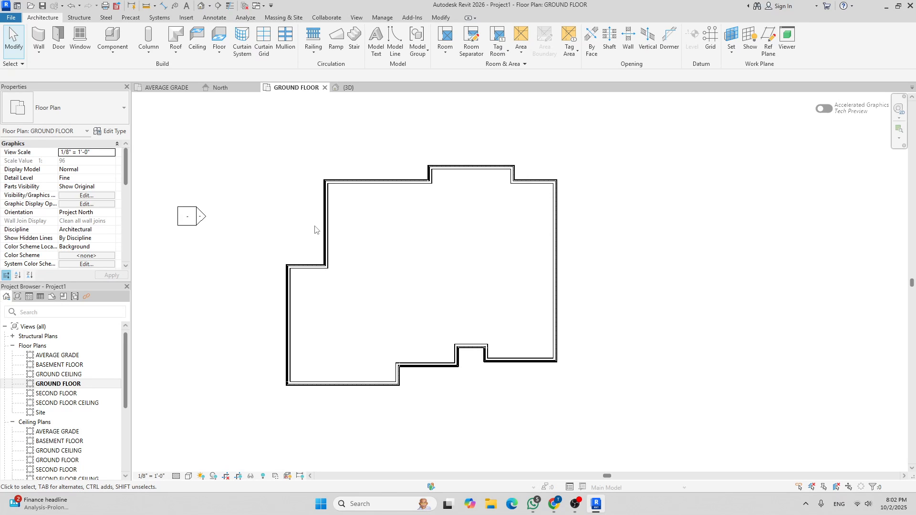
left_click(40, 38)
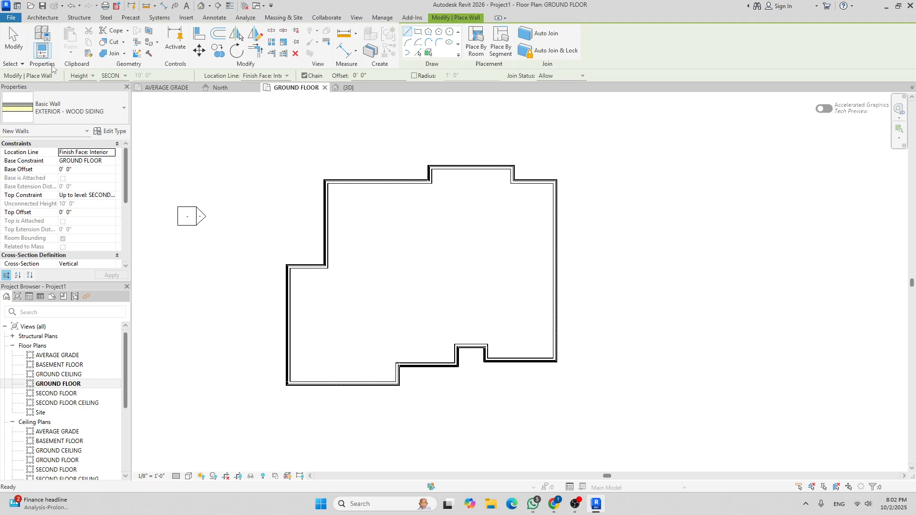
left_click(115, 118)
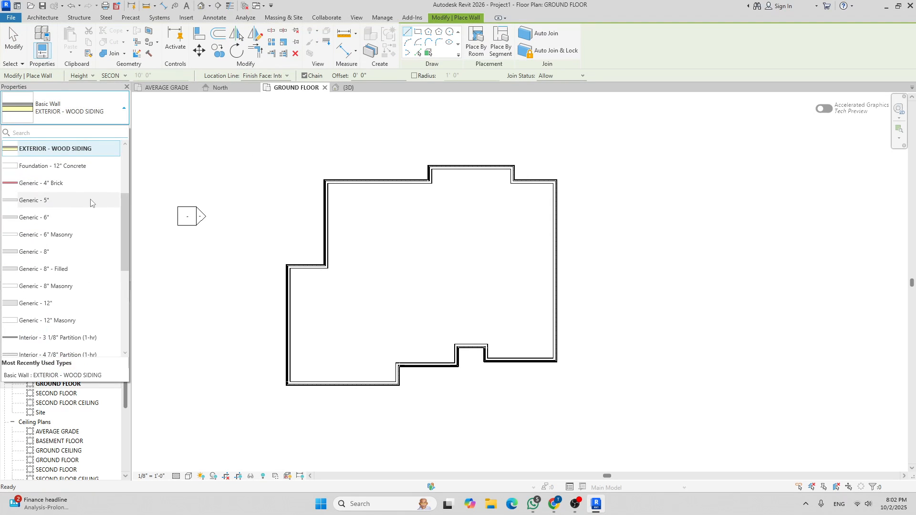
scroll(95, 201, "down", 1)
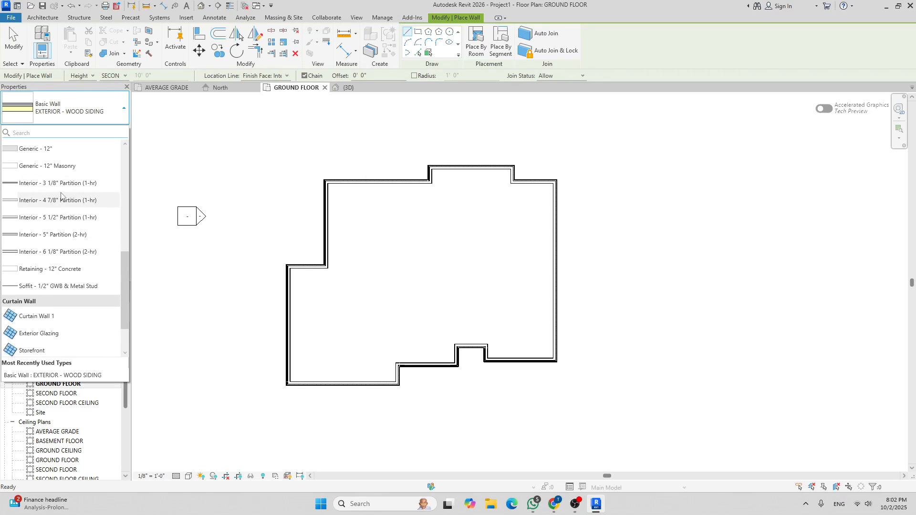
scroll(64, 203, "up", 1)
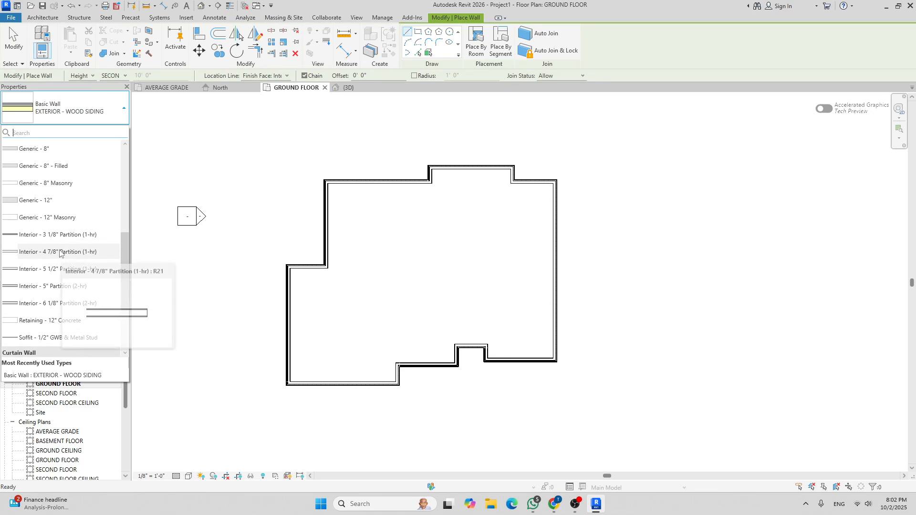
scroll(60, 252, "down", 1)
scroll(64, 248, "up", 1)
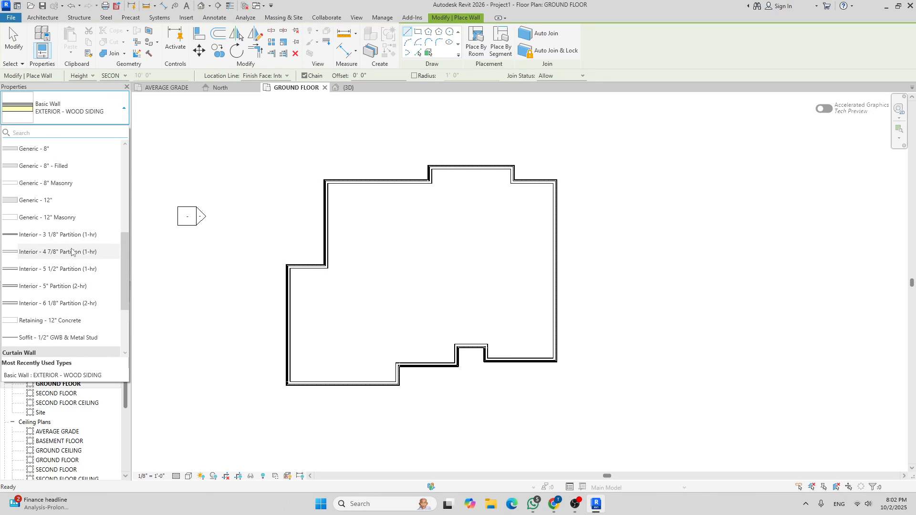
scroll(71, 252, "up", 2)
scroll(72, 253, "down", 3)
scroll(73, 254, "up", 4)
scroll(74, 253, "up", 1)
scroll(78, 239, "down", 3)
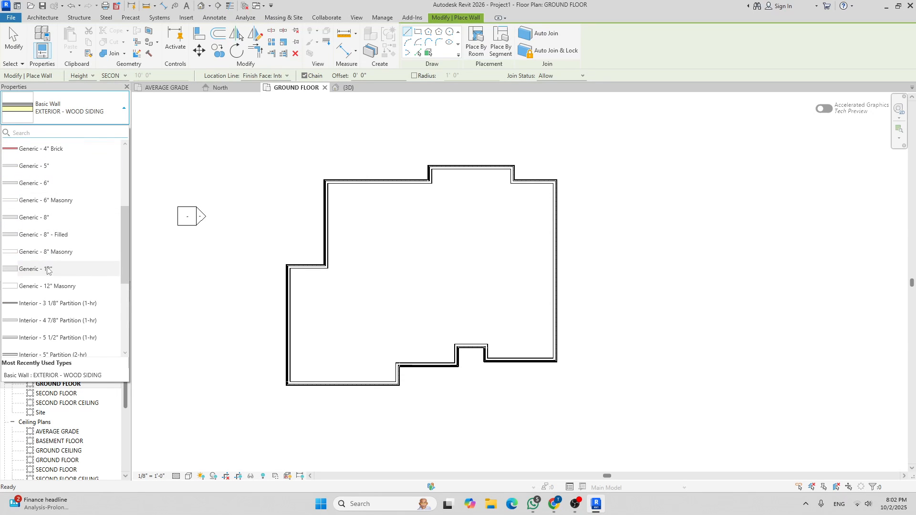
left_click(60, 221)
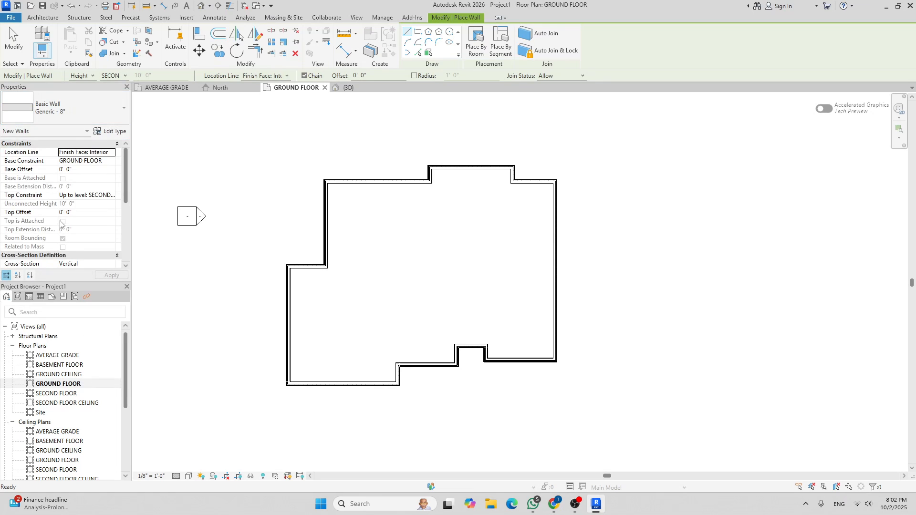
Duplicate the Generic - 8" wall type as INTERIOR - 2X4
left_click(115, 132)
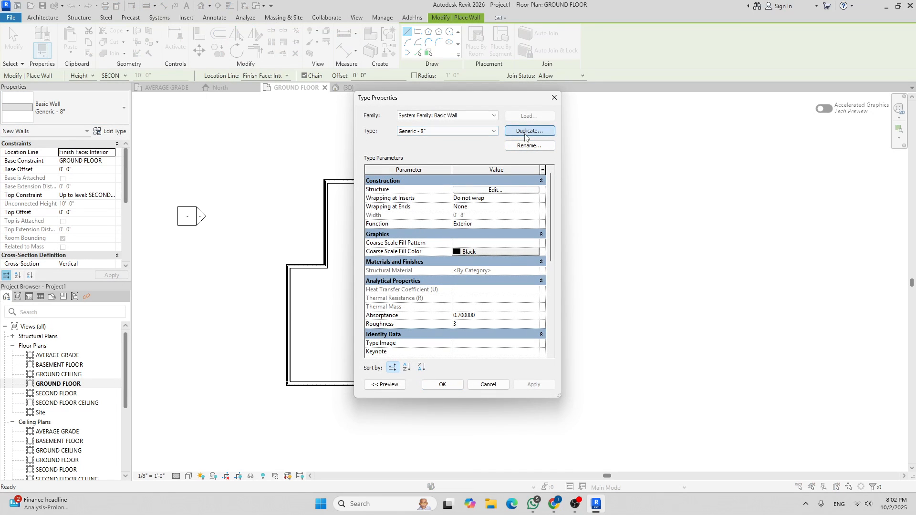
left_click(526, 137)
type("INTERIOR - 2X4")
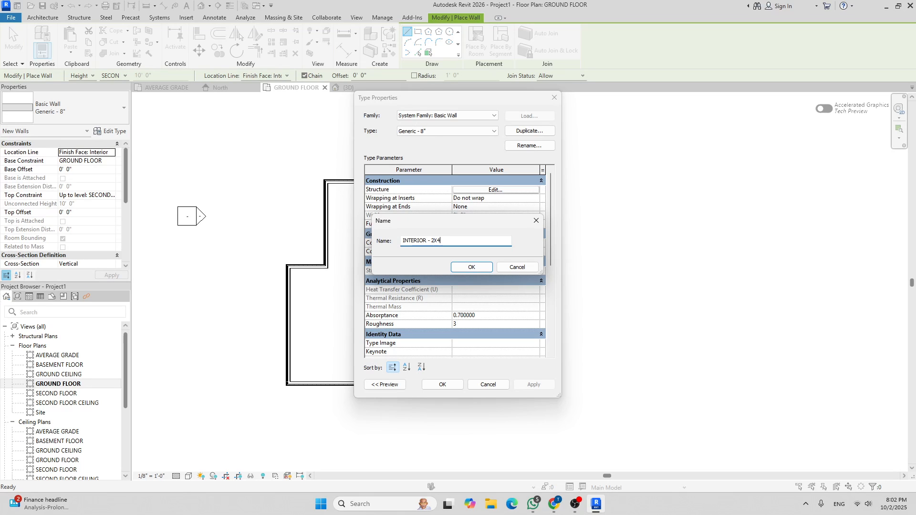
key("Return")
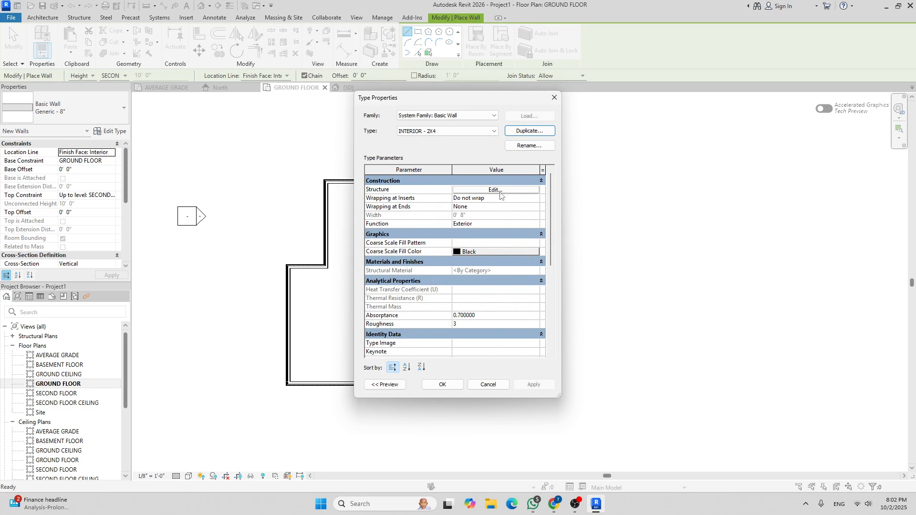
In the wall assembly, set the structure layer's material to Softwood, Lumber and its thickness to 3 1/2"
left_click(501, 190)
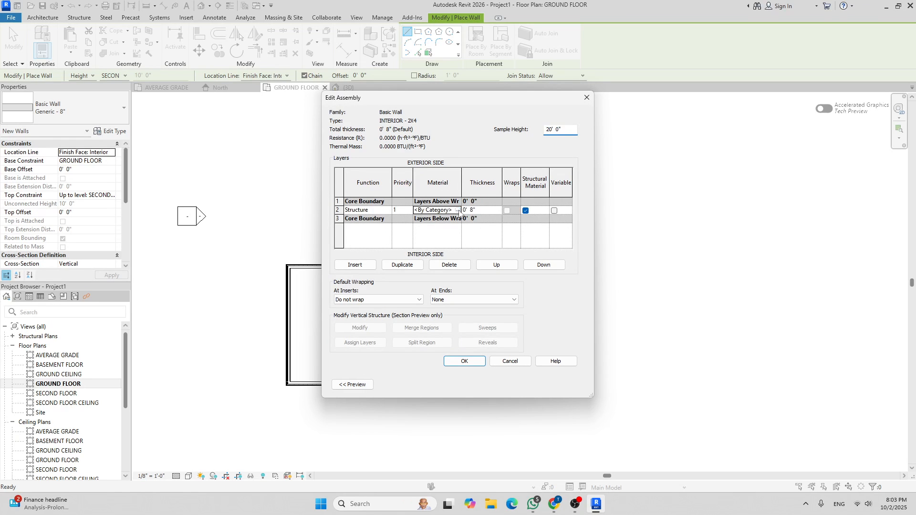
left_click(459, 210)
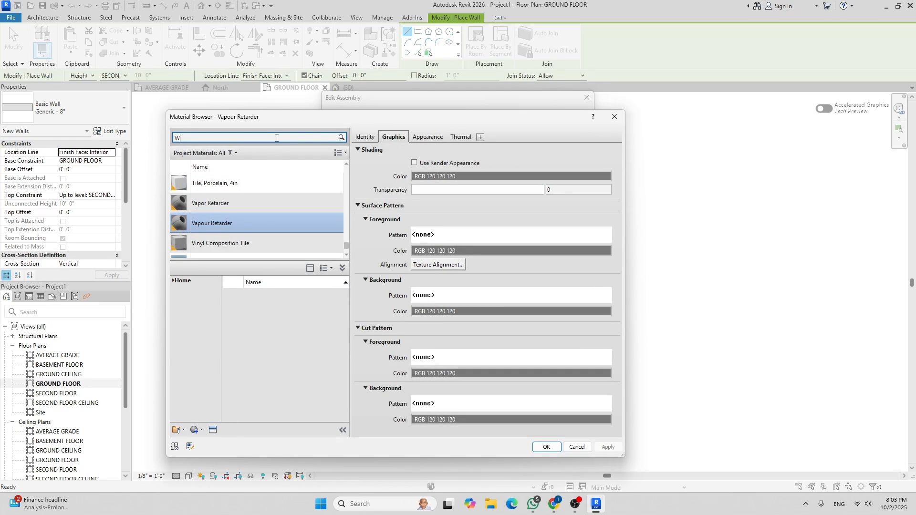
scroll(241, 210, "down", 3)
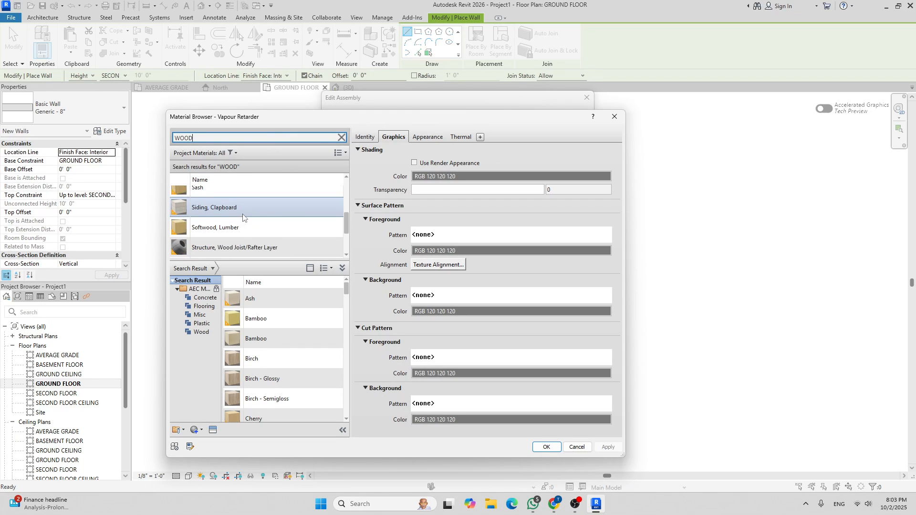
left_click(228, 228)
scroll(228, 234, "down", 1)
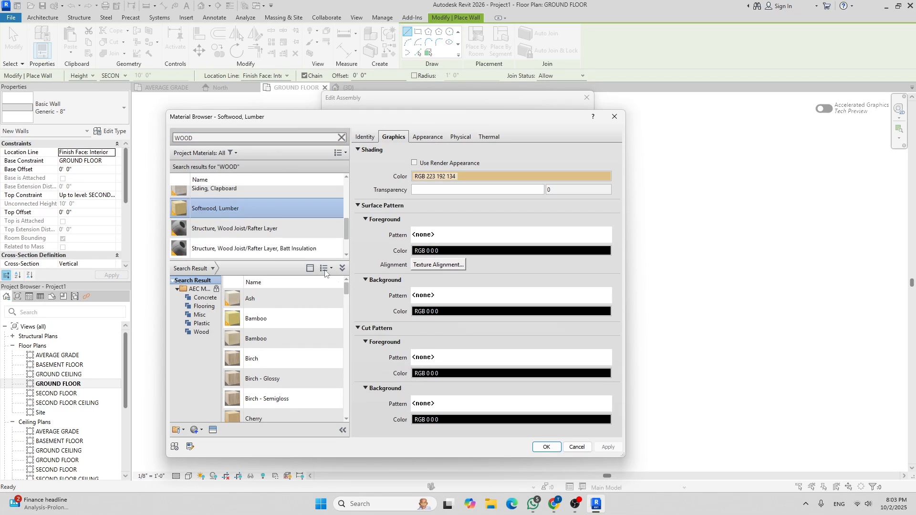
left_click(539, 447)
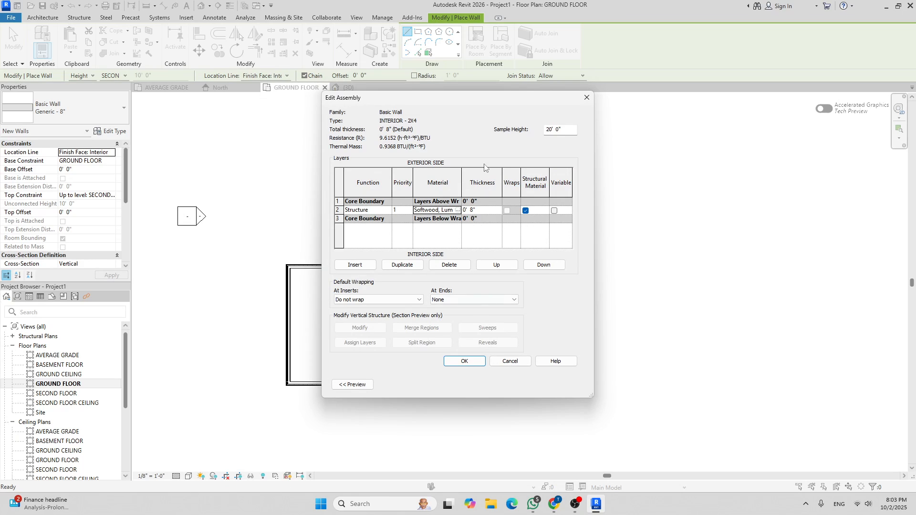
left_click(482, 211)
type("3 1/2")
key("Tab")
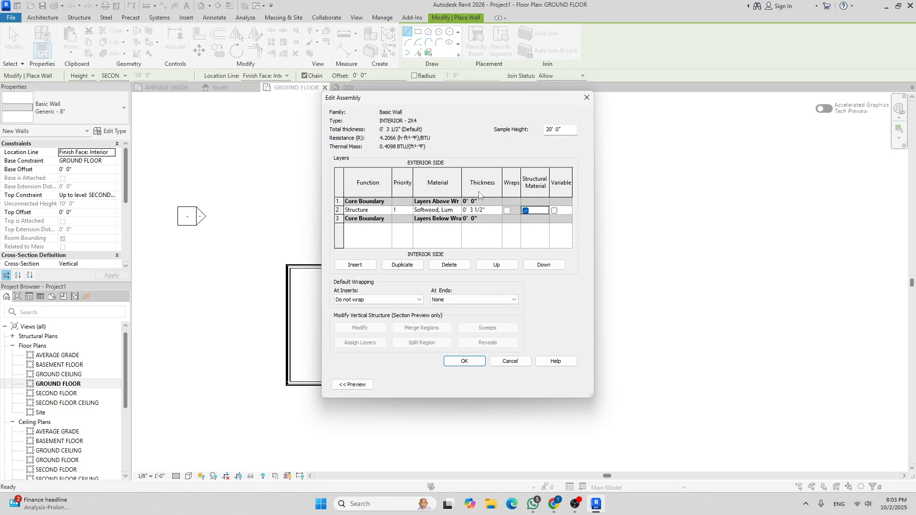
Insert a layer outside the core on the exterior side with Gypsum Wall Board material and 1/2" thickness
left_click(360, 267)
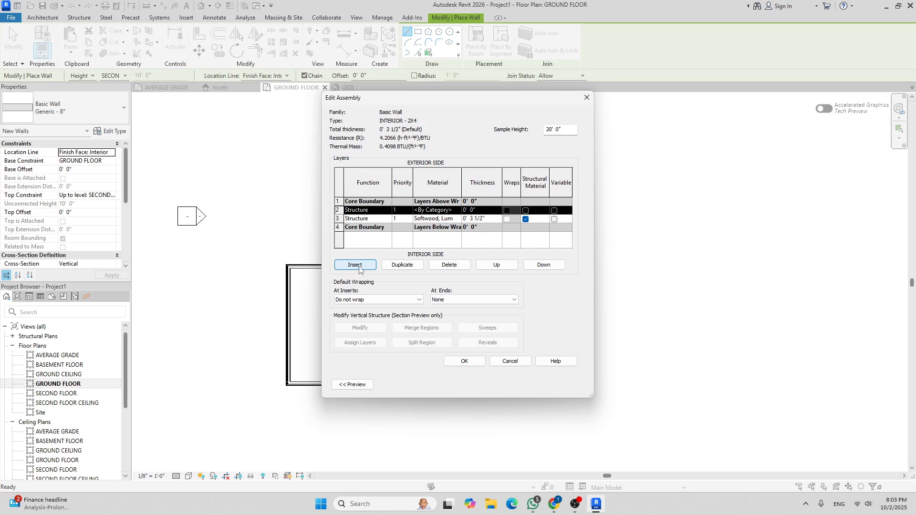
left_click(489, 264)
left_click(444, 201)
left_click(459, 202)
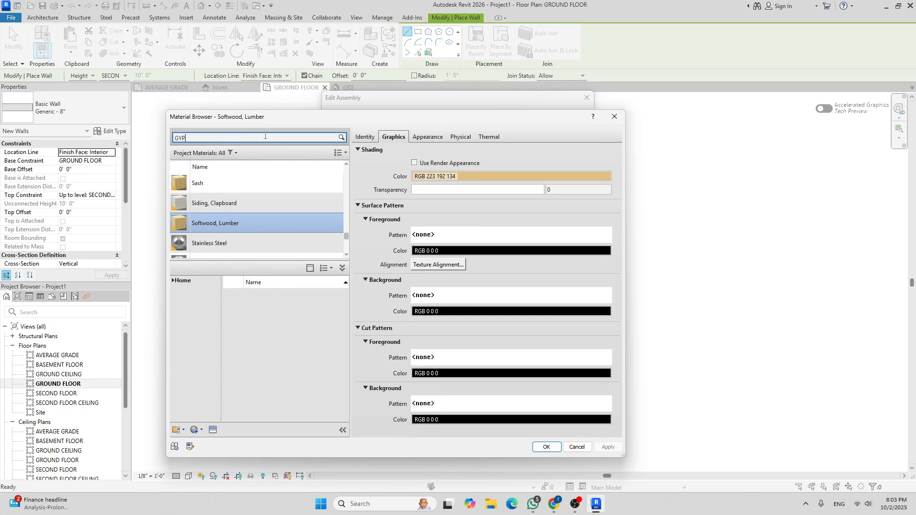
left_click(245, 196)
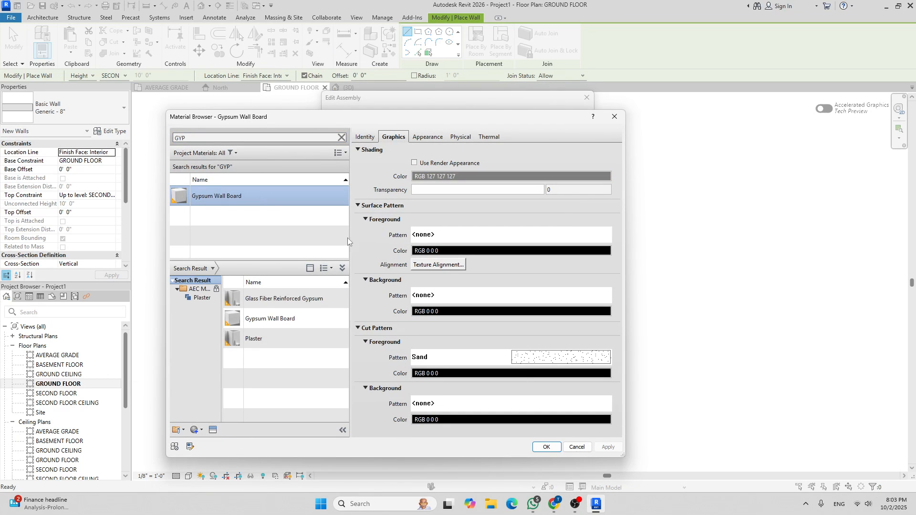
left_click(545, 447)
left_click(487, 202)
type("1/2\"")
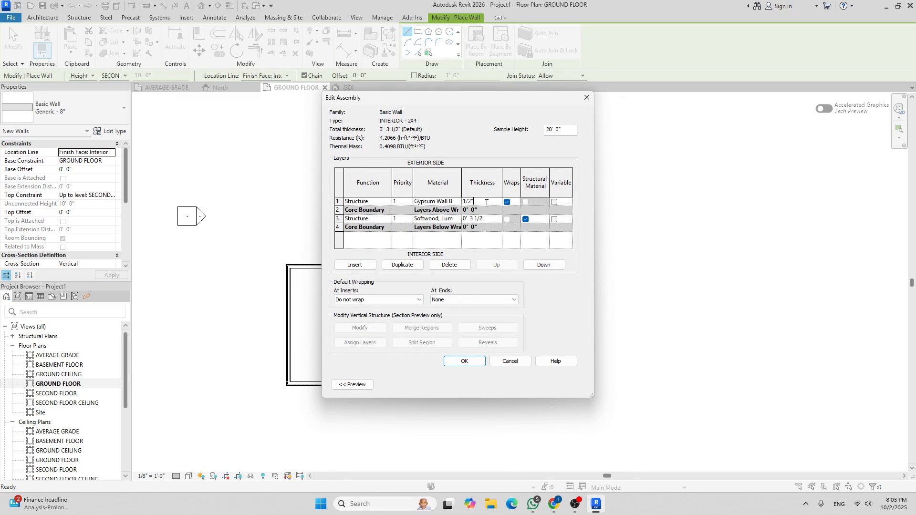
Insert a layer outside the core on the interior side with Gypsum Wall Board material and 1/2" thickness
left_click(340, 218)
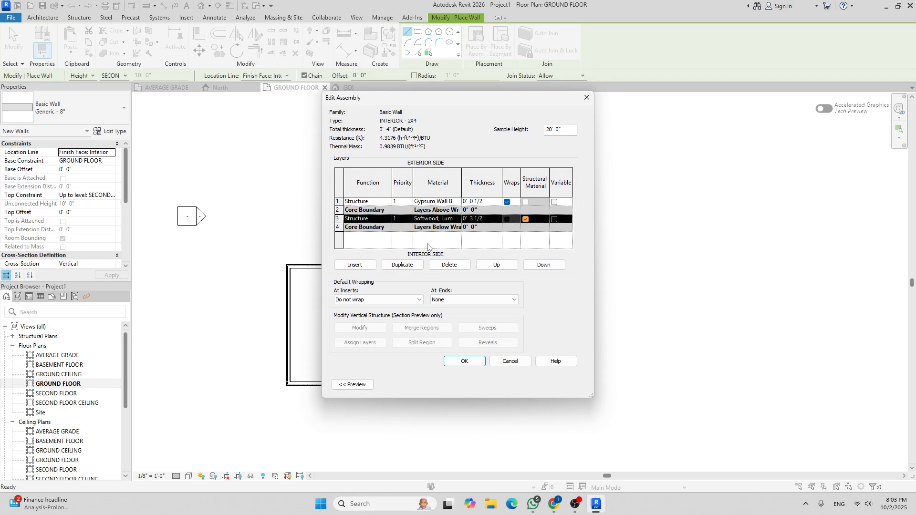
left_click(355, 265)
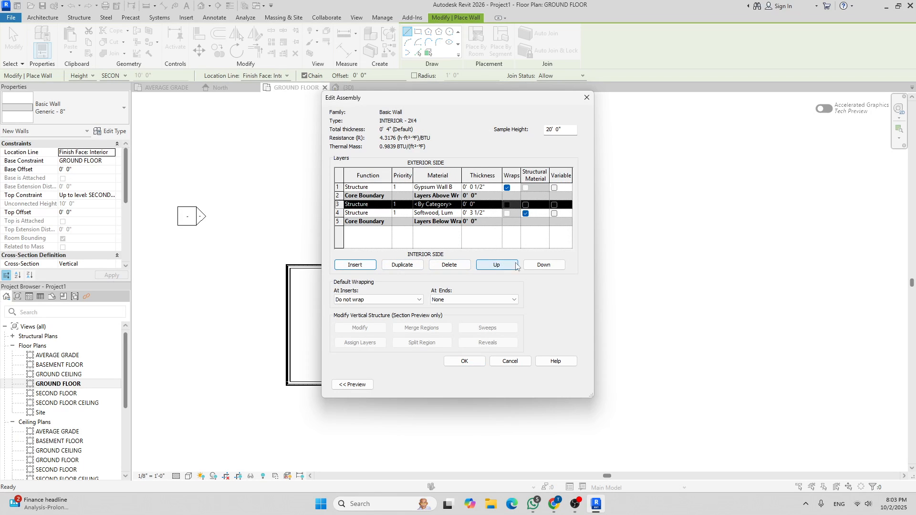
left_click(544, 265)
left_click(544, 265)
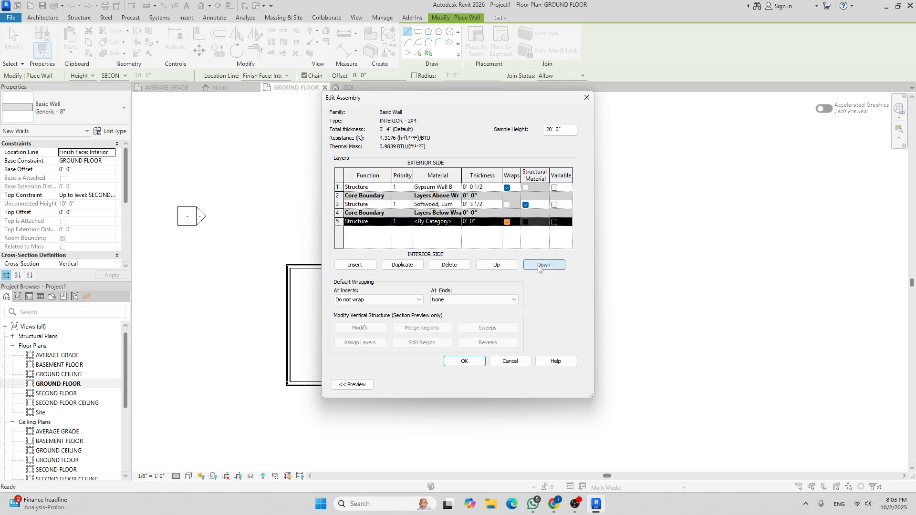
left_click(459, 222)
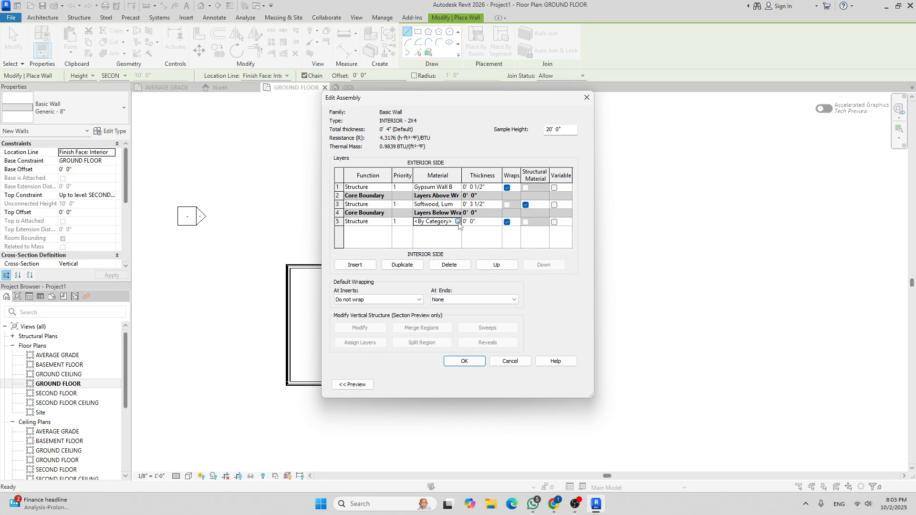
left_click(458, 222)
left_click(547, 447)
left_click(485, 222)
type("1/2\"")
Set the exterior-side gypsum layer's function to Finish 1 and the interior-side gypsum layer's function to Finish 2
left_click(388, 187)
left_click(387, 187)
left_click(368, 218)
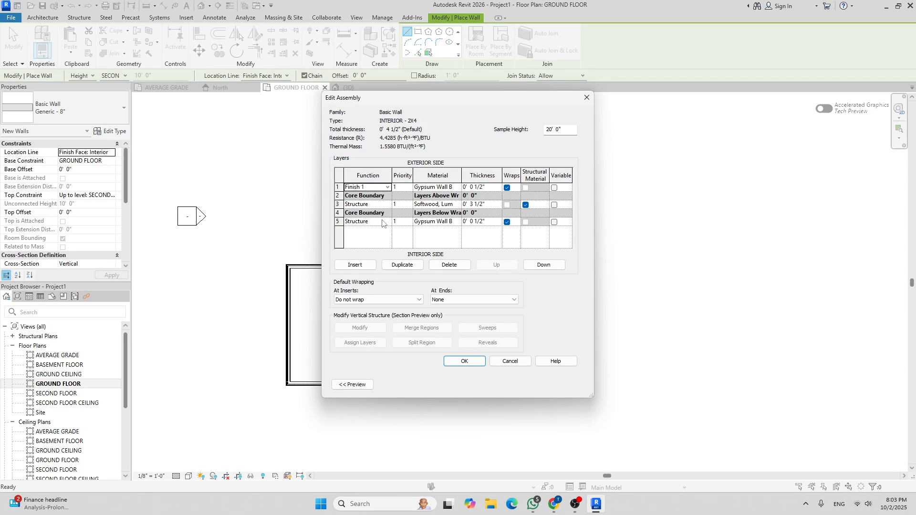
left_click(387, 221)
left_click(387, 221)
left_click(360, 259)
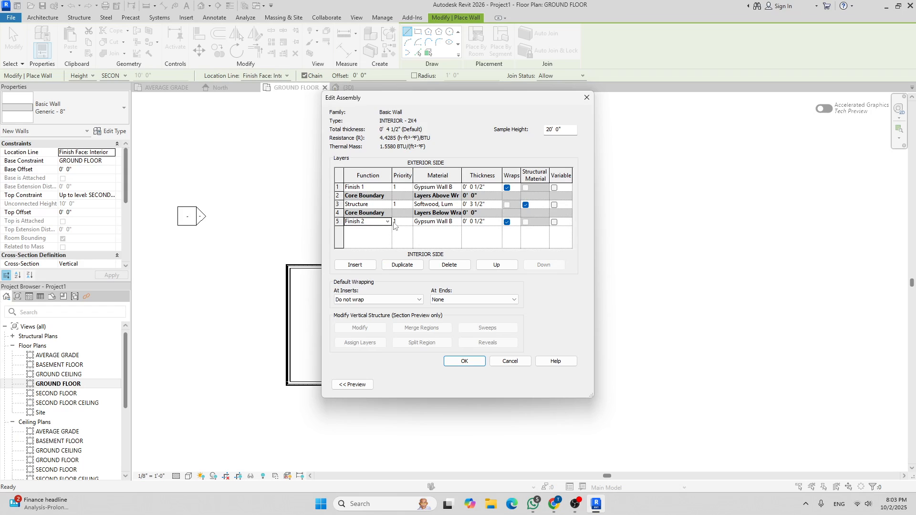
Adjust the priority of the gypsum finish layers and accept the INTERIOR - 2X4 assembly and type properties
left_click(409, 188)
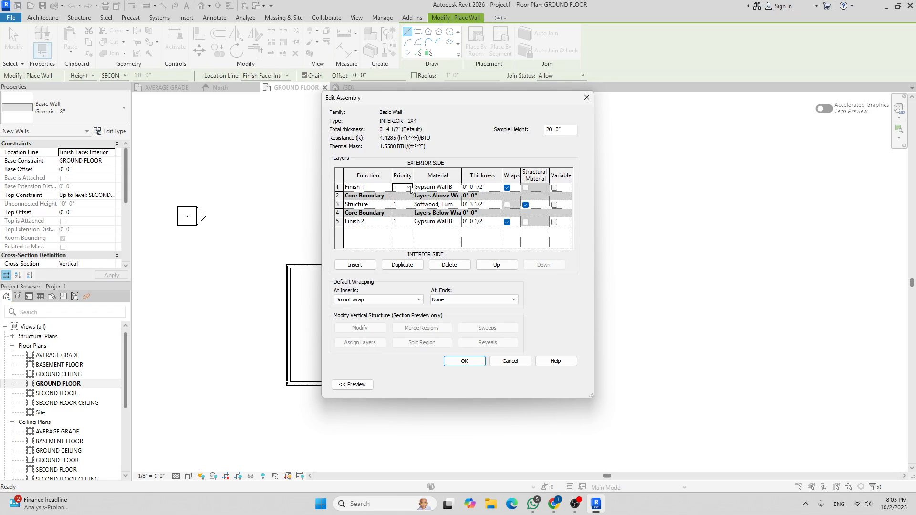
left_click(409, 223)
left_click(402, 252)
left_click(464, 362)
left_click(451, 377)
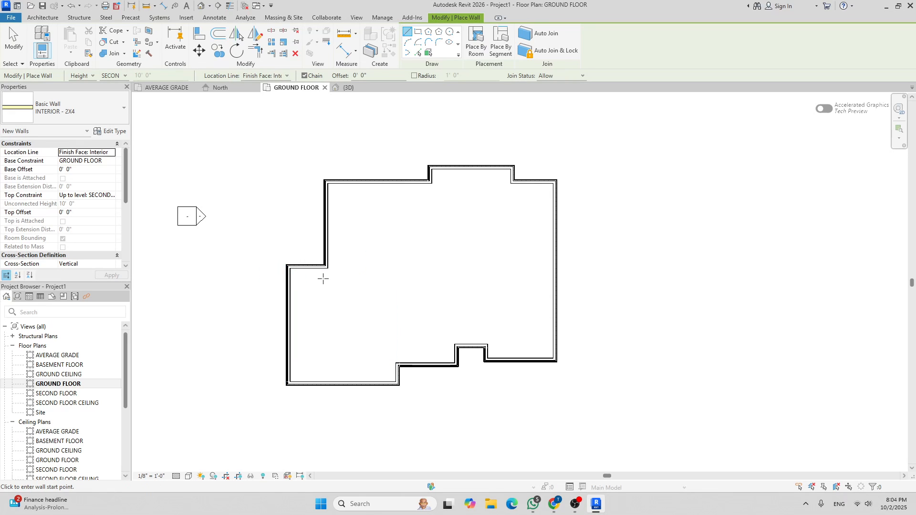
Begin placing an INTERIOR - 2X4 wall at the inside corner of the exterior outline's left-hand step
scroll(267, 263, "up", 1)
scroll(346, 274, "up", 1)
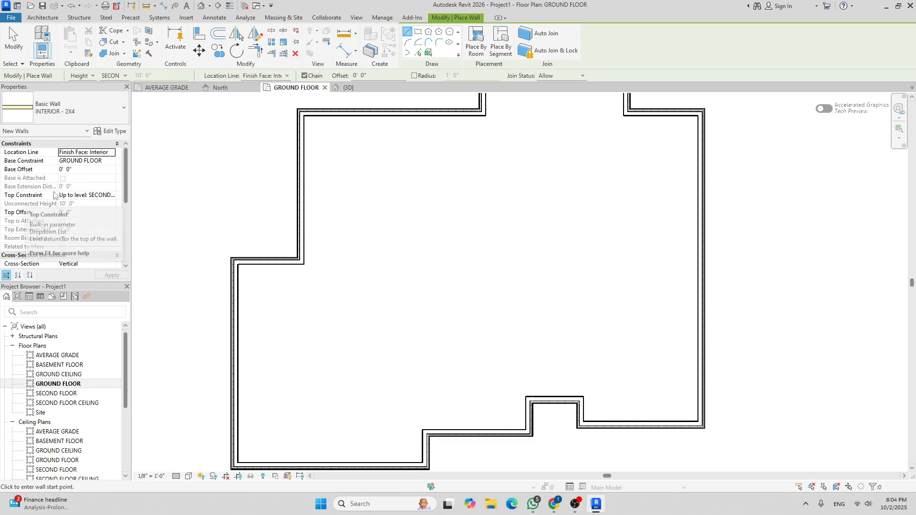
scroll(301, 257, "up", 2)
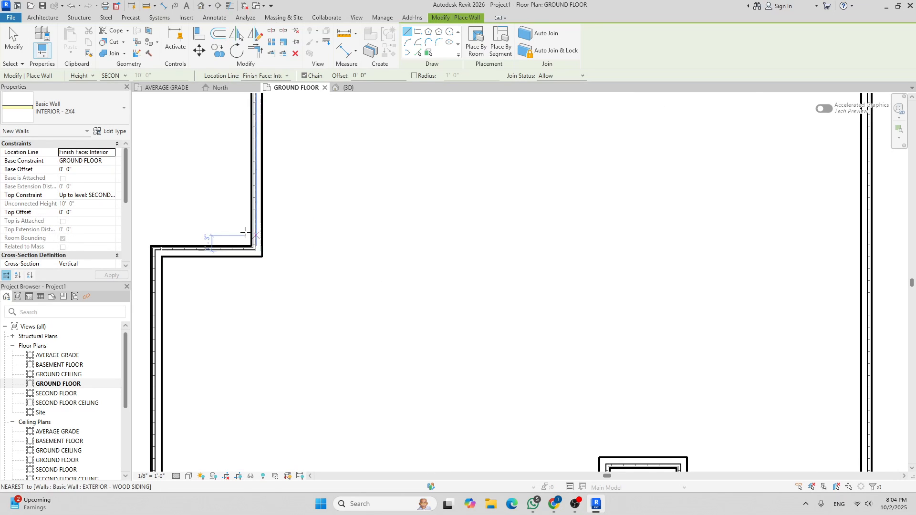
scroll(211, 225, "up", 1)
scroll(319, 287, "up", 2)
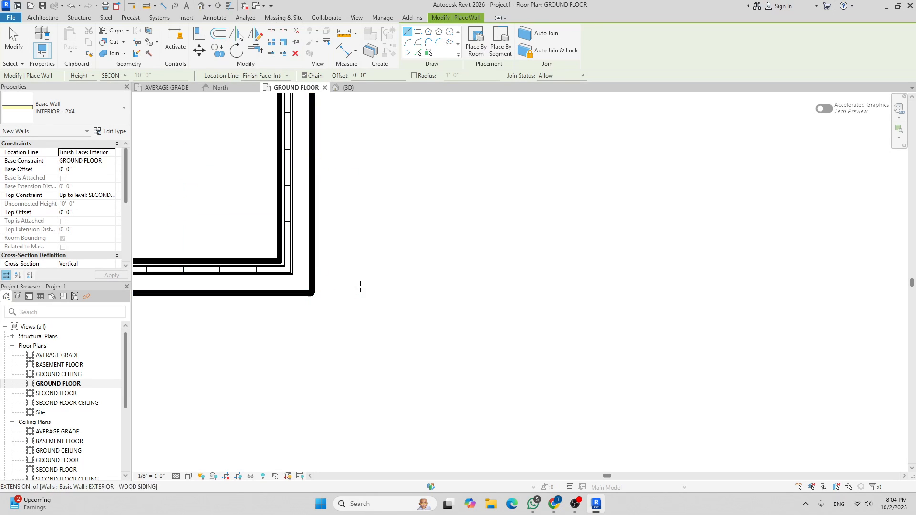
Turn on thin line display and draw a horizontal INTERIOR - 2X4 wall about 14'-4" long from the inner corner above the lower-left wing
left_click(230, 7)
scroll(295, 291, "up", 5)
scroll(306, 258, "down", 3)
scroll(343, 267, "down", 3)
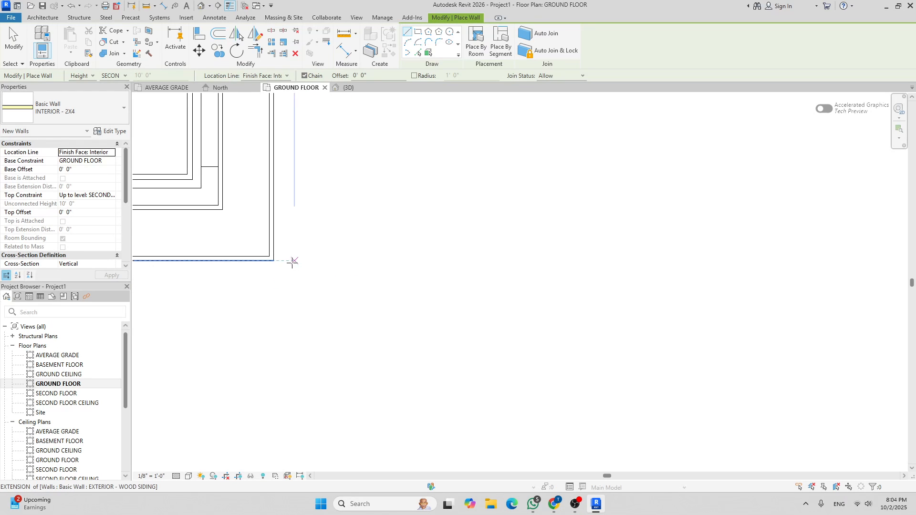
left_click(273, 260)
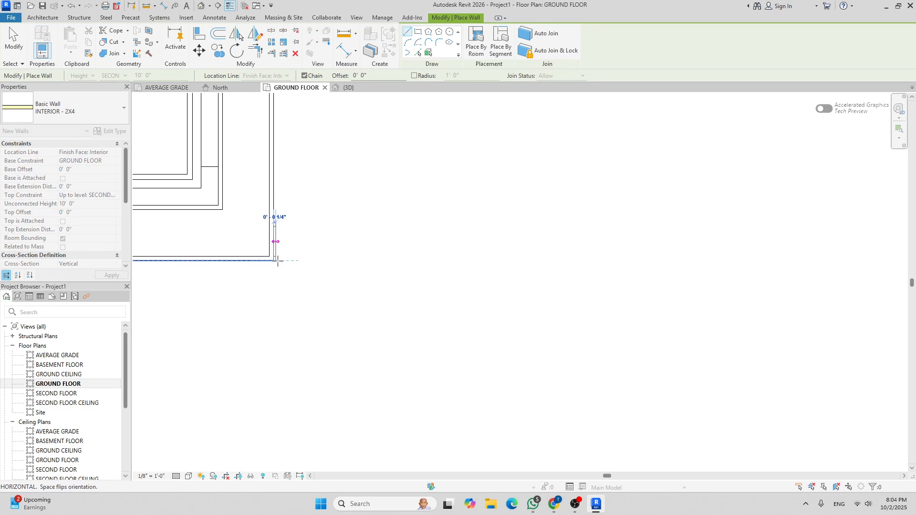
scroll(361, 240, "up", 3)
scroll(361, 240, "down", 3)
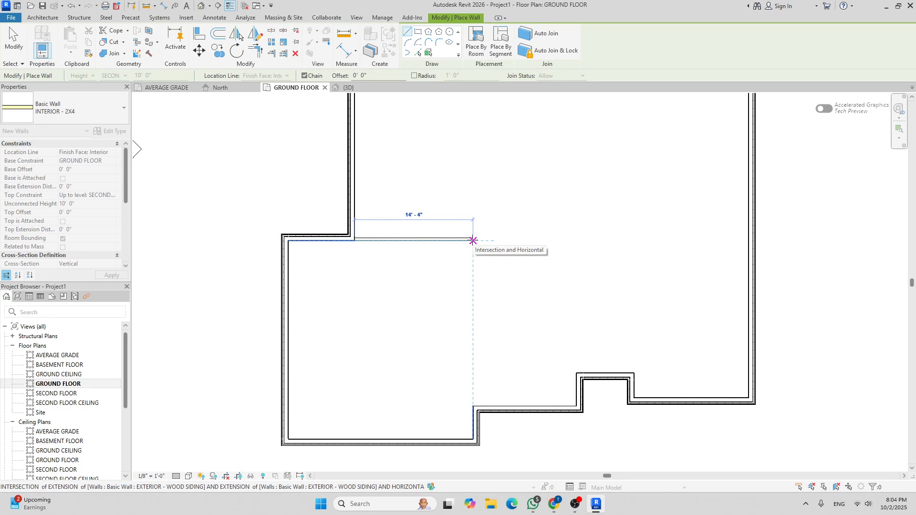
left_click(473, 240)
Continue the wall about 20'-0" straight down to the inner exterior corner, enclosing the lower-left room
scroll(473, 397, "up", 2)
scroll(470, 402, "up", 1)
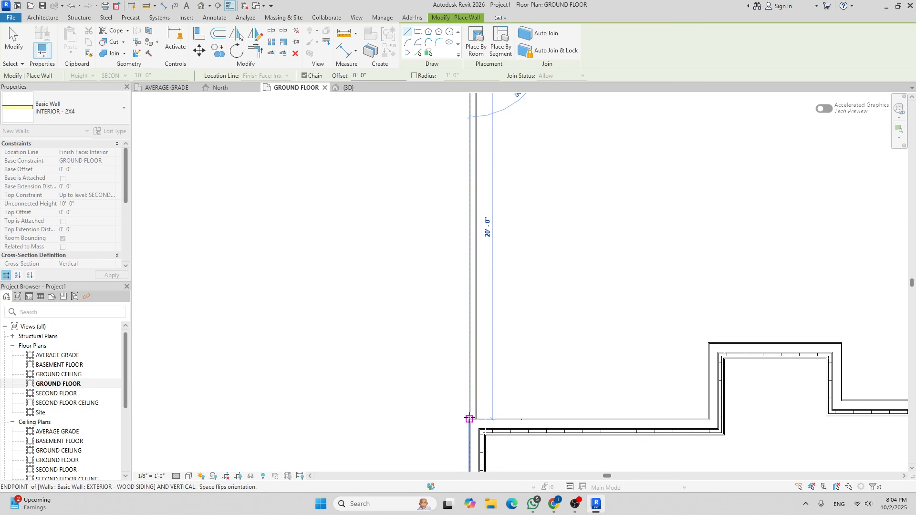
left_click(470, 419)
scroll(394, 274, "down", 2)
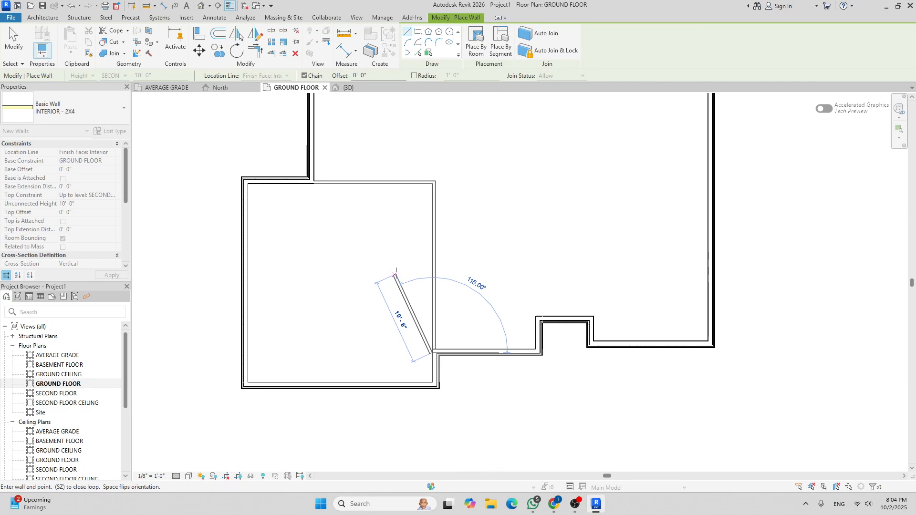
key("Escape")
Enclose a small room with a horizontal wall from the midpoint of the lower-left room's right wall and a vertical wall down to the notch corner
scroll(395, 274, "up", 3)
scroll(389, 217, "down", 5)
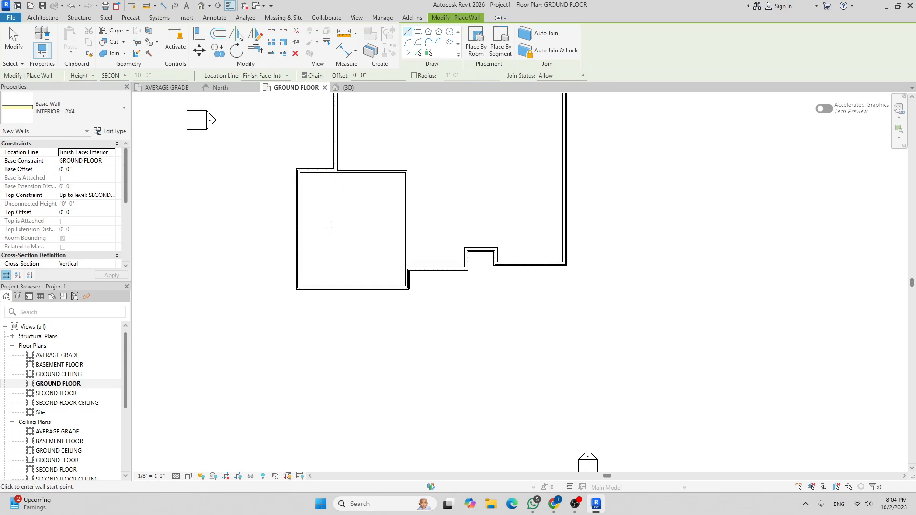
middle_click_drag(368, 190, 387, 275)
middle_click_drag(328, 290, 308, 300)
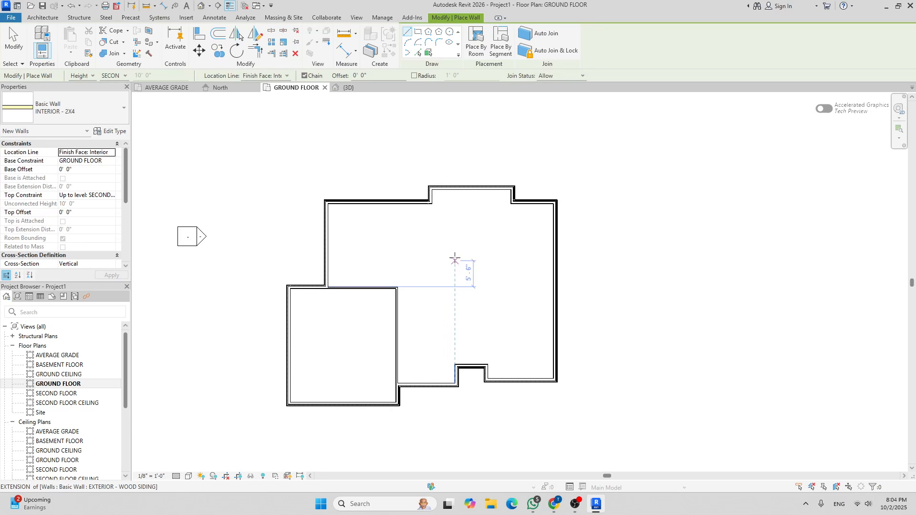
scroll(377, 334, "up", 4)
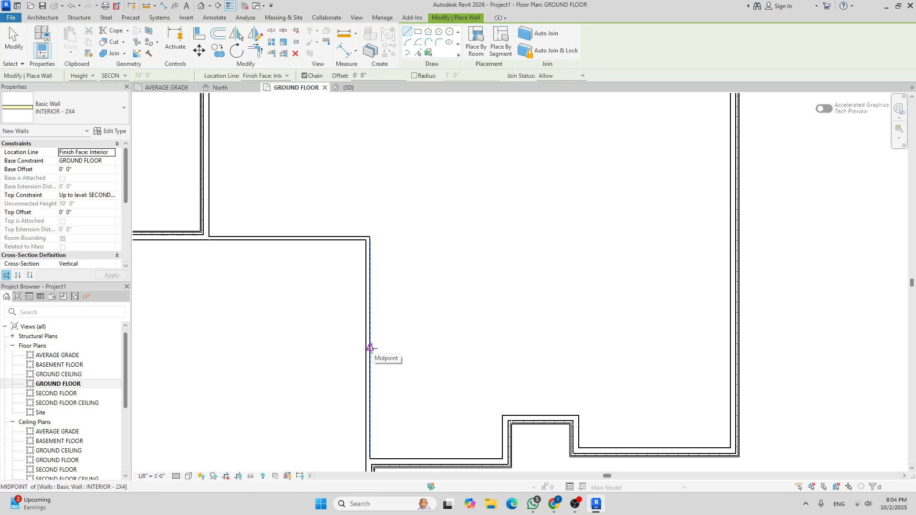
left_click(370, 348)
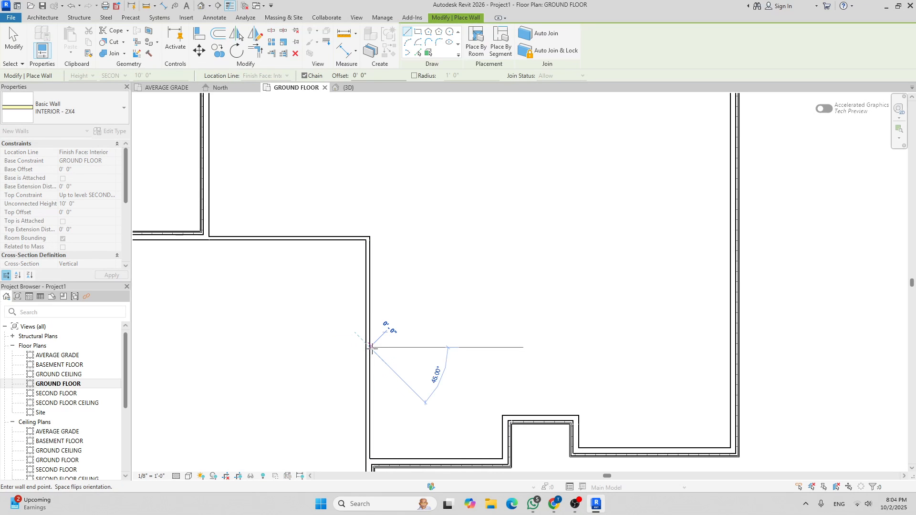
left_click(503, 348)
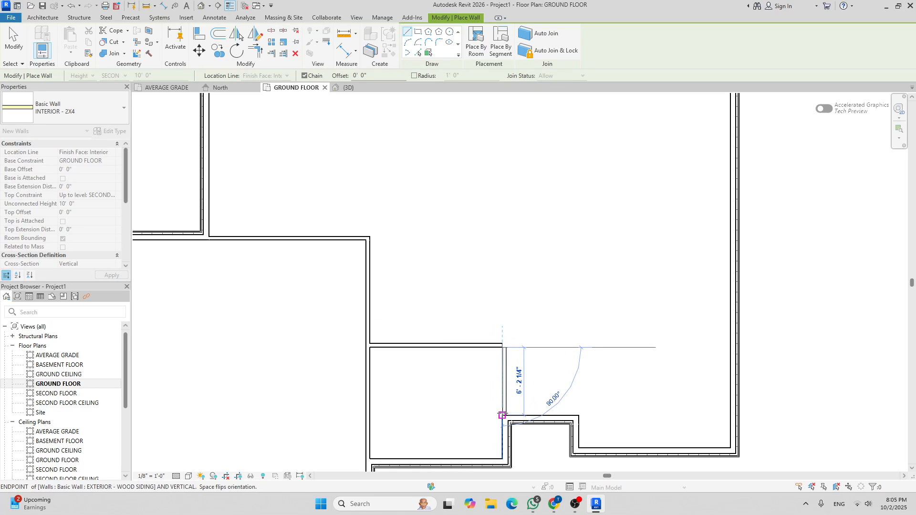
left_click(502, 415)
scroll(448, 370, "down", 3)
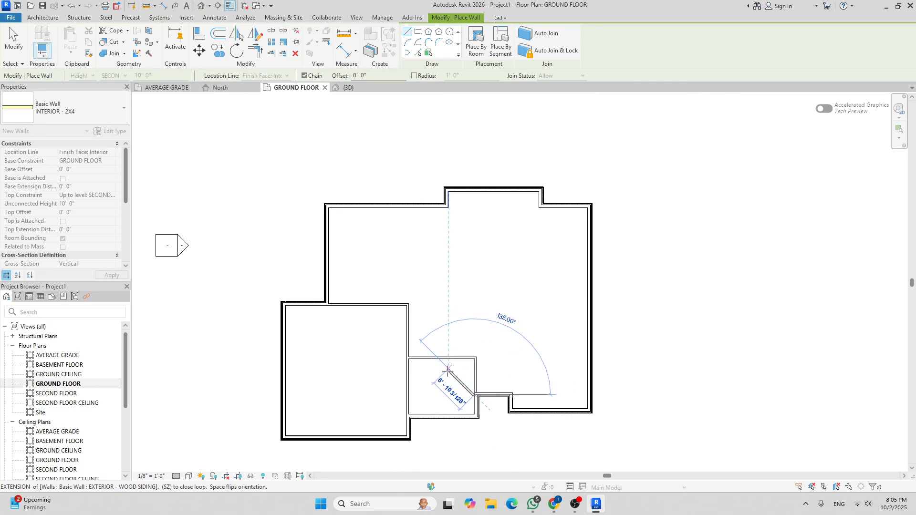
scroll(448, 370, "up", 3)
key("Escape")
left_click(456, 198)
middle_click_drag(458, 239, 439, 292)
key("Escape")
Draw a vertical wall down from the upper bump-out's left inner corner, flipped to the left side, level with the lower-left room's top wall
scroll(440, 295, "down", 3)
scroll(420, 320, "up", 3)
scroll(444, 197, "up", 3)
left_click(434, 181)
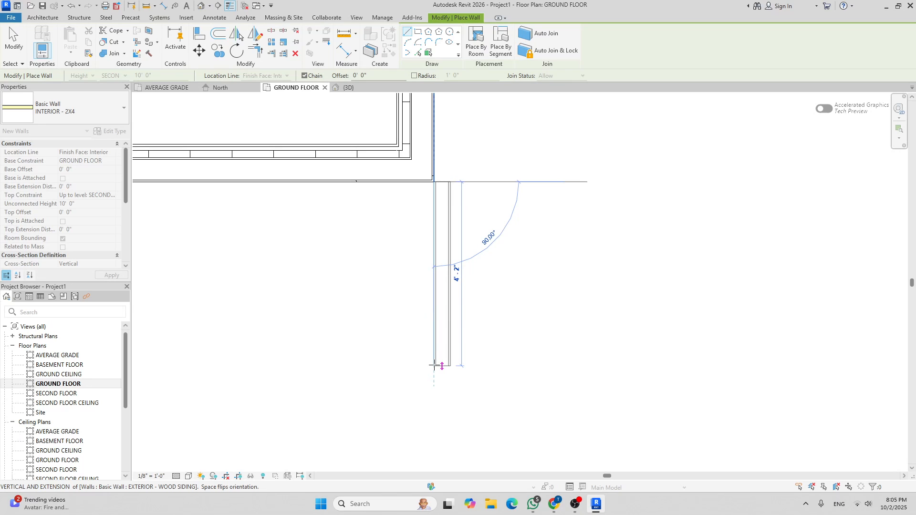
key("space")
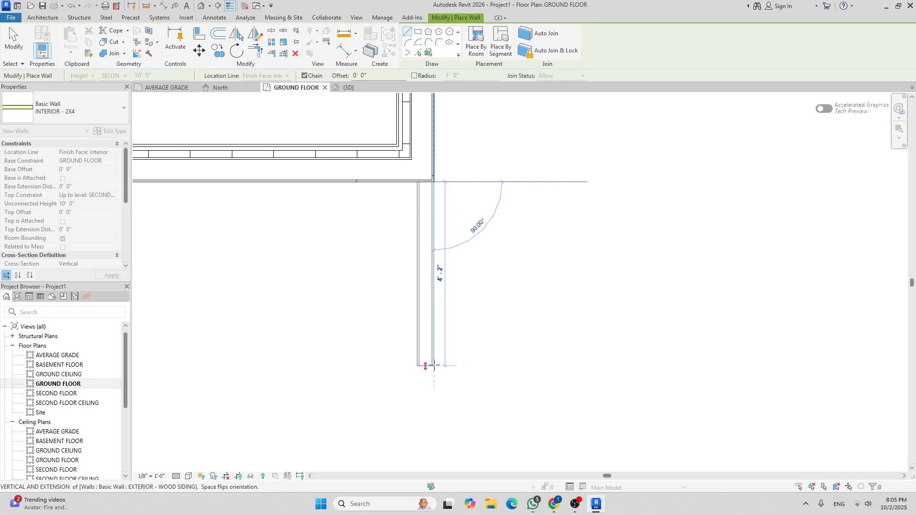
scroll(434, 366, "down", 5)
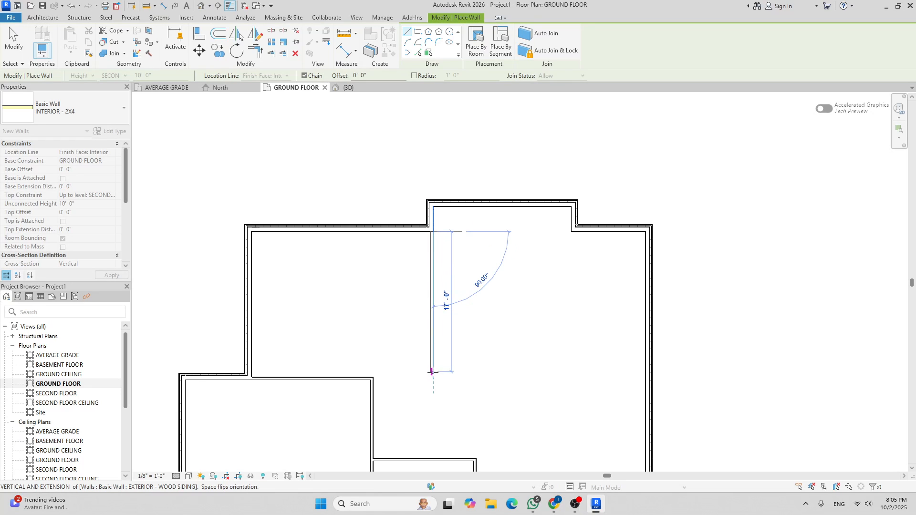
left_click(433, 380)
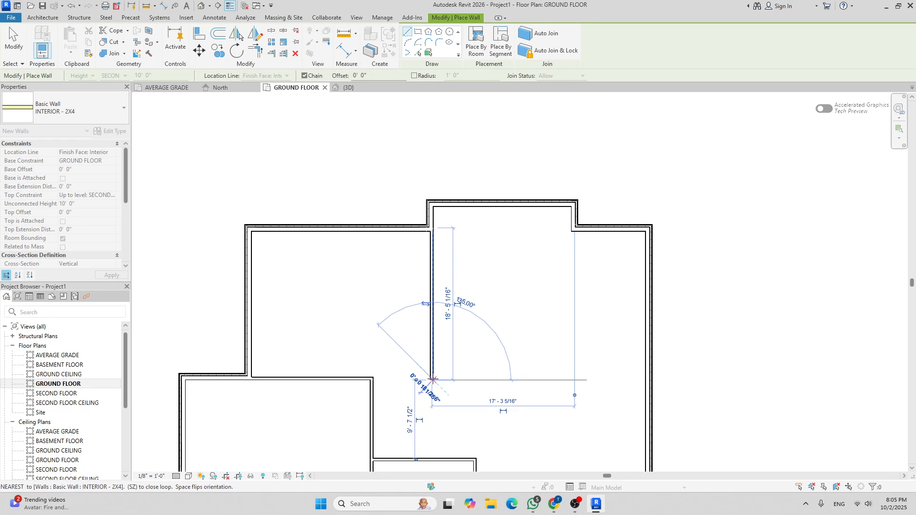
Continue the wall horizontally back to the lower-left room's upper-right corner, closing the upper-left room
left_click(372, 380)
scroll(370, 378, "up", 4)
scroll(371, 330, "down", 5)
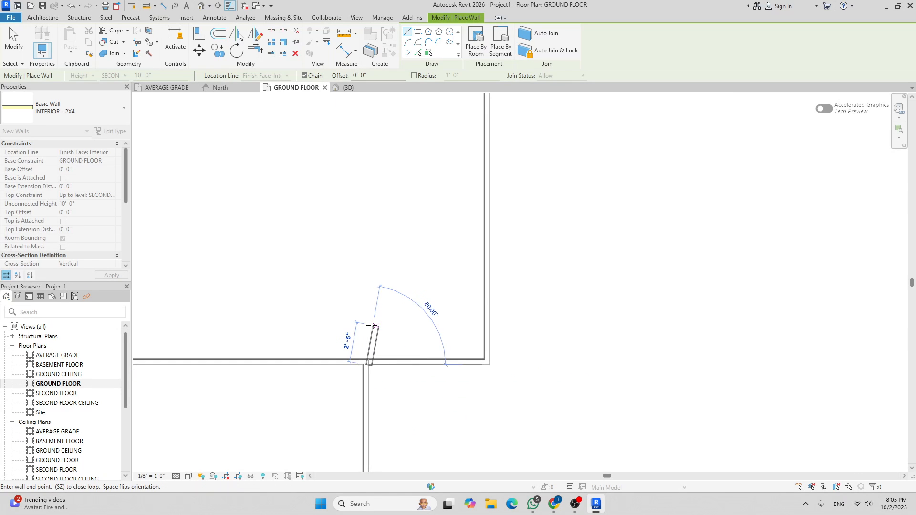
key("Escape")
Draw a vertical partition 10' long down from the top wall of the upper-left room
scroll(374, 318, "up", 3)
scroll(369, 300, "down", 5)
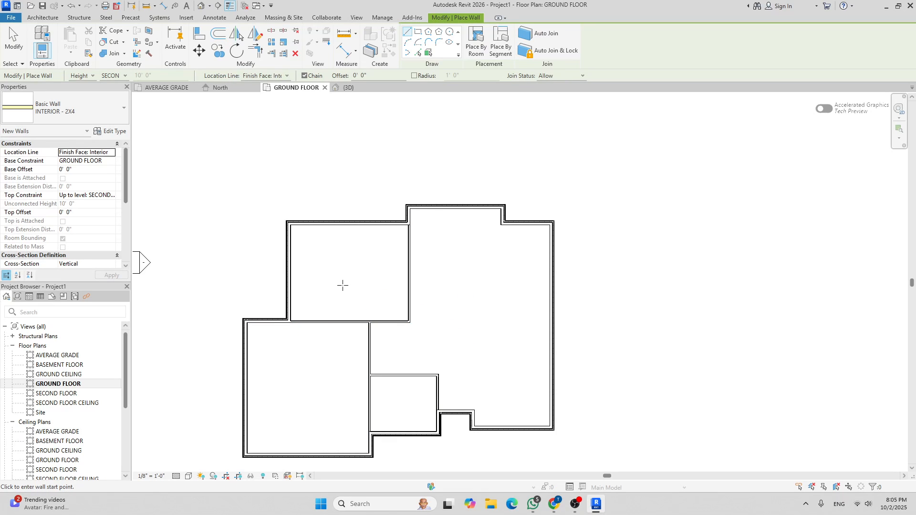
scroll(357, 257, "up", 3)
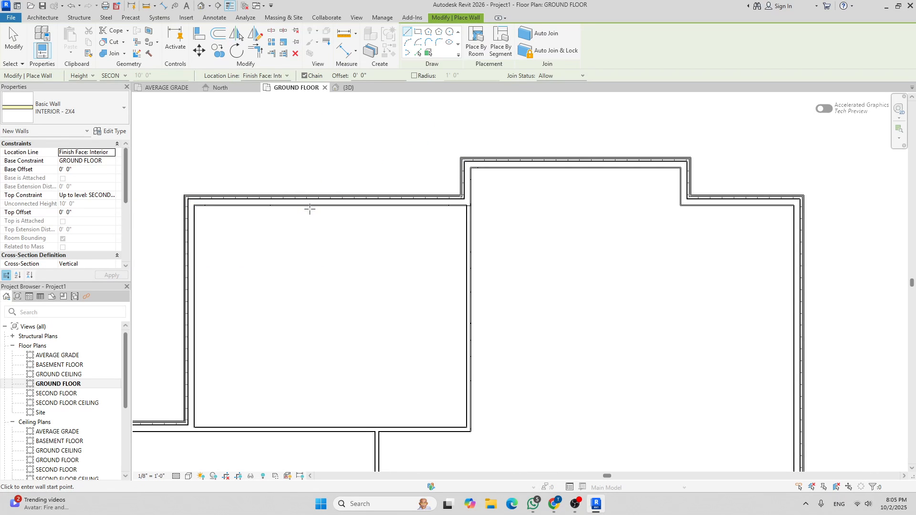
left_click(310, 206)
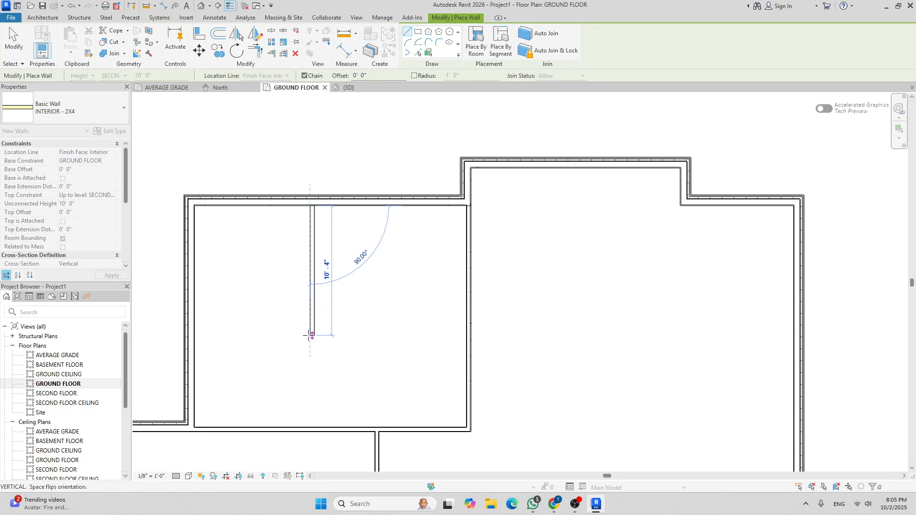
type("1")
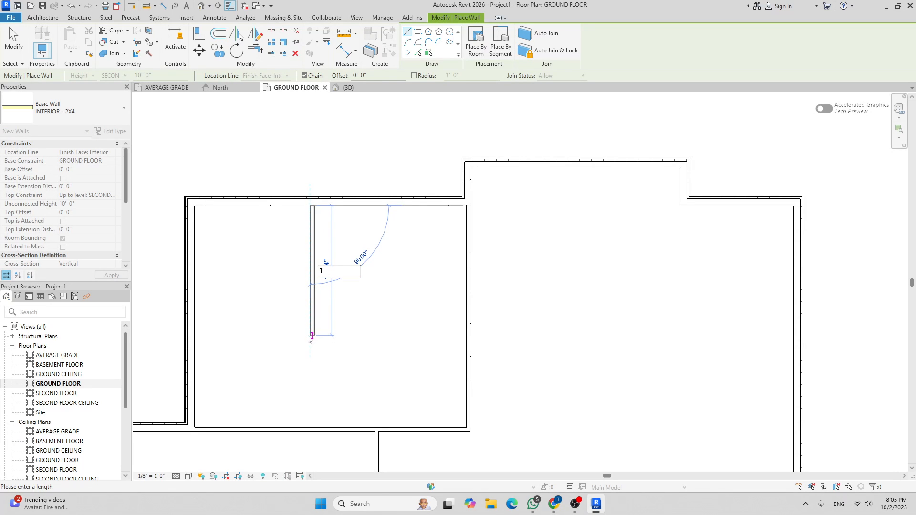
type("0'")
key("Return")
Continue the partition horizontally left to the exterior wall to close off the corner room, and end wall placement
scroll(409, 313, "down", 2)
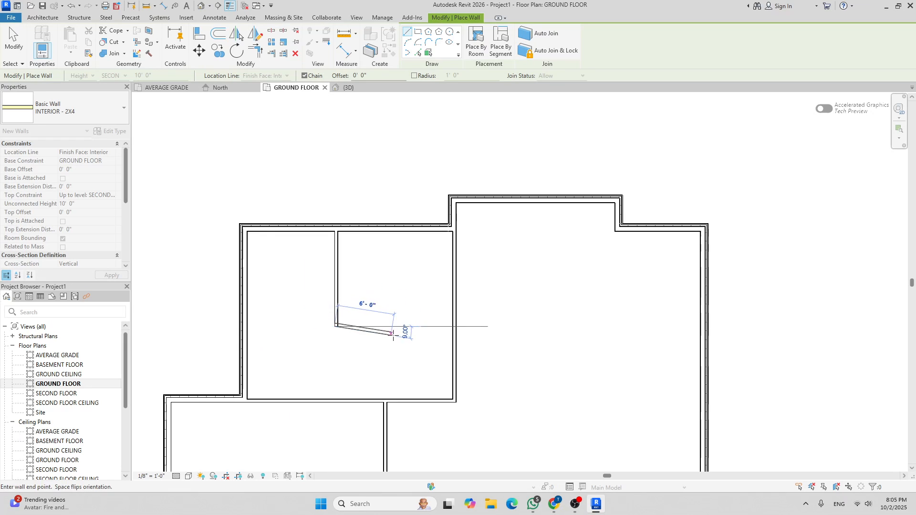
scroll(292, 340, "up", 2)
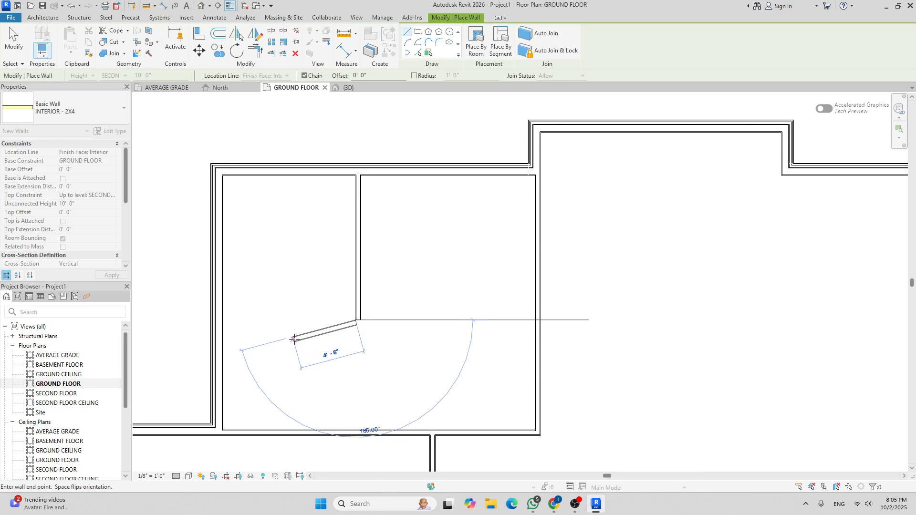
left_click(222, 319)
scroll(302, 344, "down", 1)
scroll(302, 343, "up", 4)
key("Escape")
scroll(330, 338, "down", 2)
scroll(337, 339, "up", 1)
key("Escape")
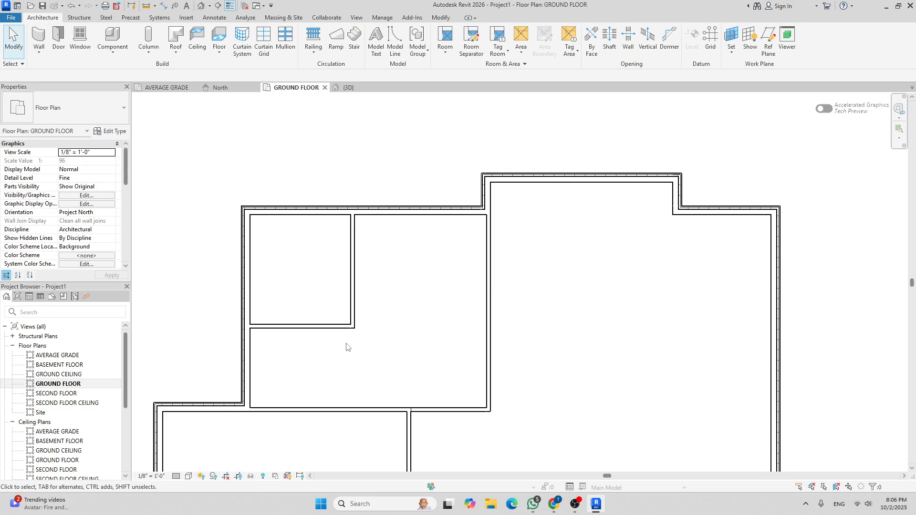
Extend the corner room's horizontal bottom wall to the right past the vertical partition, to about 16'-8" overall
middle_click_drag(321, 365, 299, 323)
left_click(298, 291)
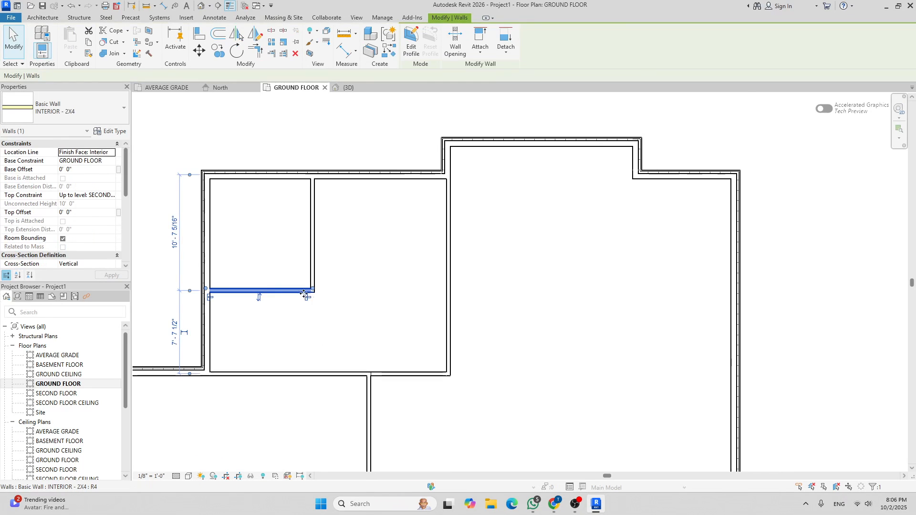
scroll(315, 293, "up", 2)
left_click_drag(312, 289, 337, 286)
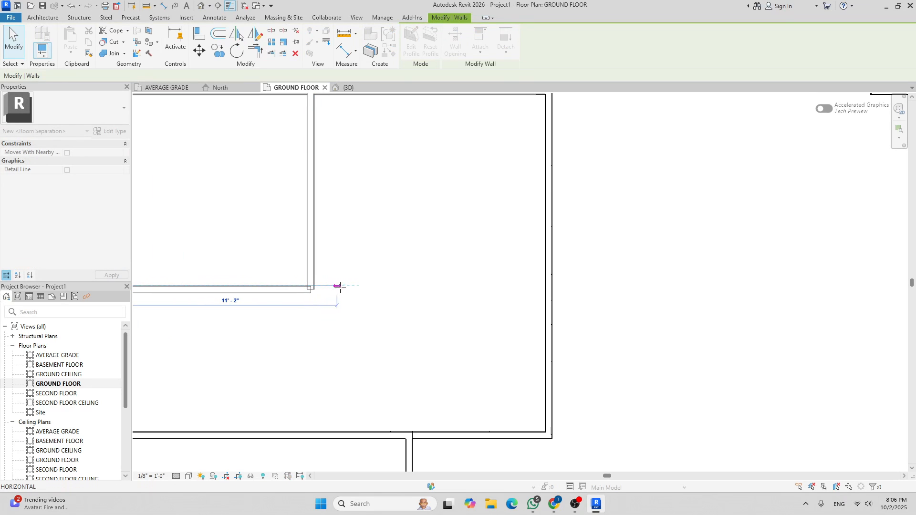
left_click_drag(442, 288, 440, 290)
scroll(399, 327, "down", 2)
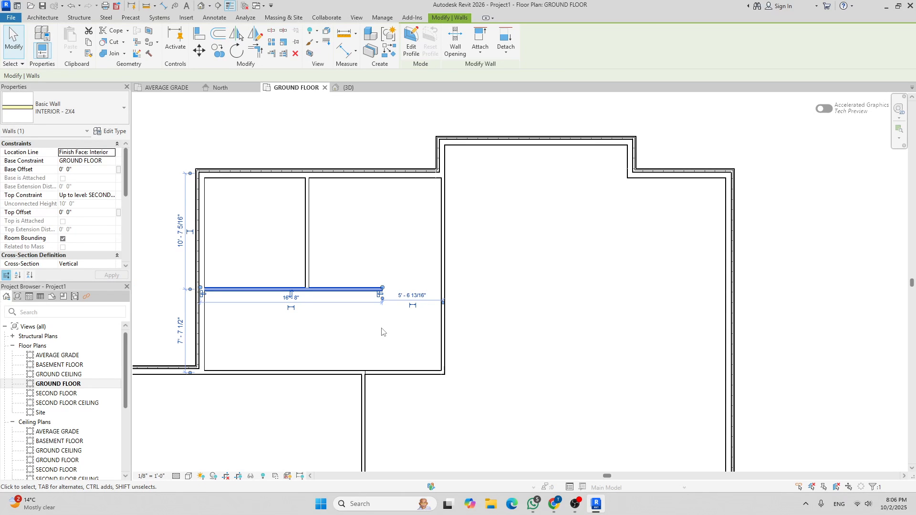
key("Escape")
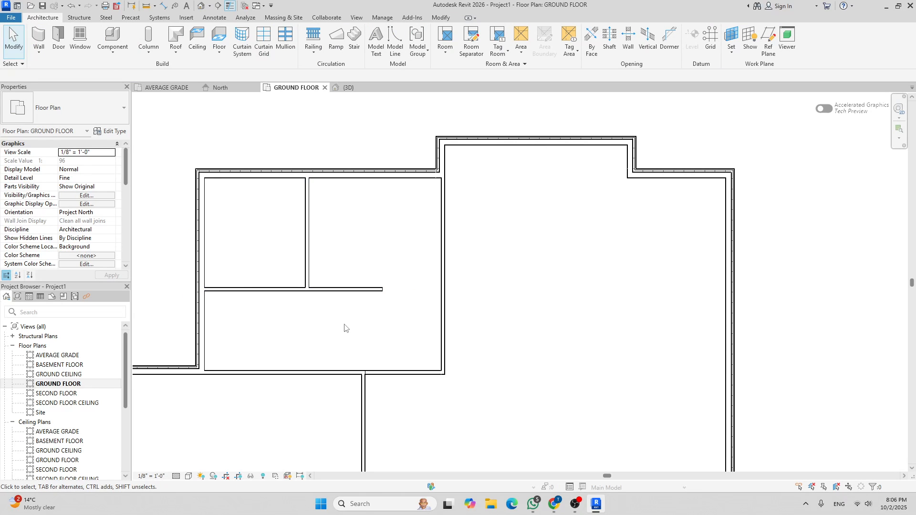
Draw a vertical INTERIOR - 2X4 wall from the extended wall's right end down to the horizontal wall below
left_click(39, 37)
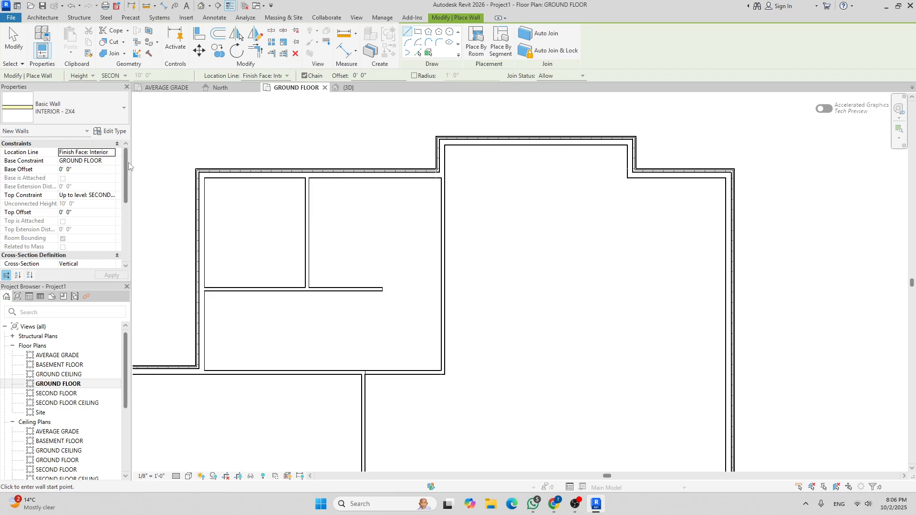
scroll(384, 306, "up", 5)
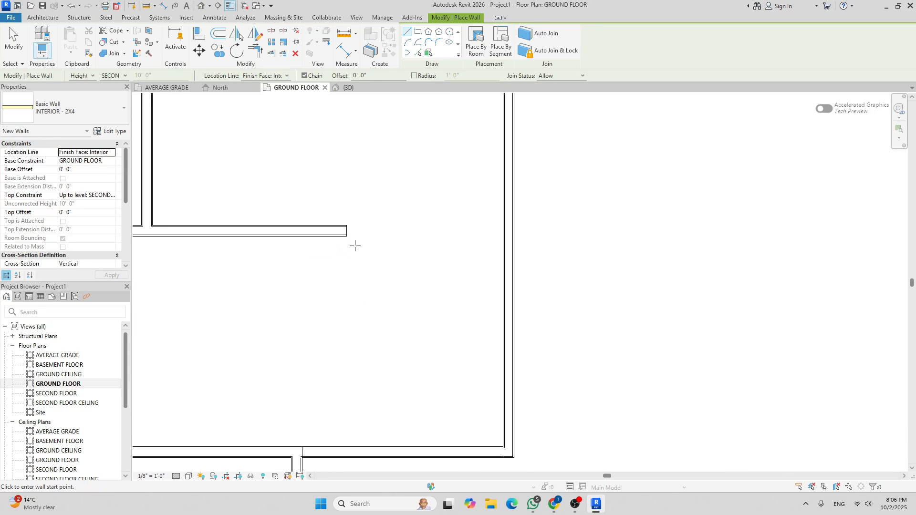
left_click(347, 235)
scroll(347, 334, "down", 2)
scroll(350, 328, "down", 2)
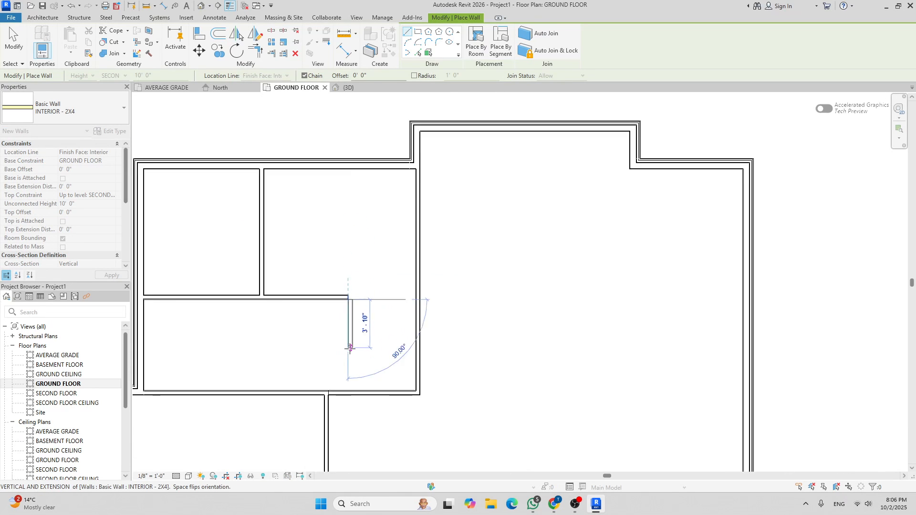
left_click(348, 385)
scroll(366, 326, "down", 2)
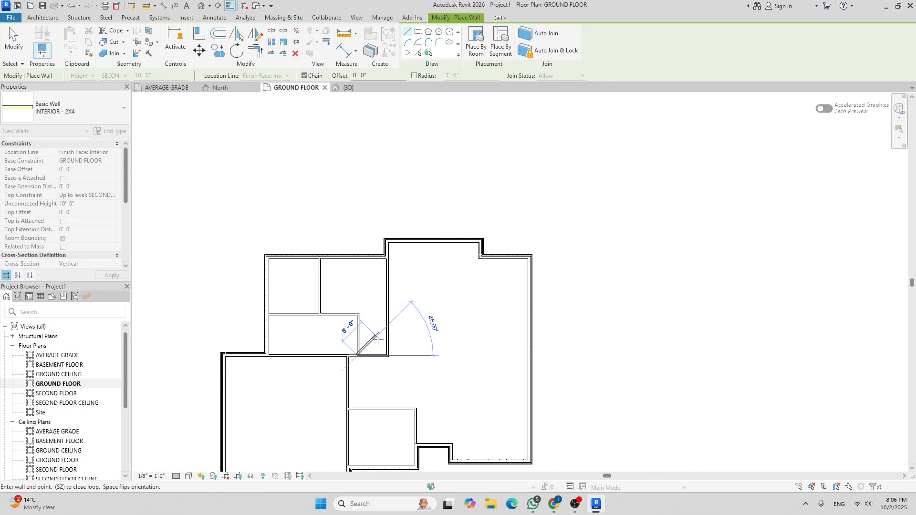
scroll(377, 340, "up", 3)
key("Escape")
Draw a short horizontal wall across the narrow space between the new vertical wall and the upper-left area's right wall
middle_click_drag(370, 328, 327, 300)
scroll(348, 323, "down", 4)
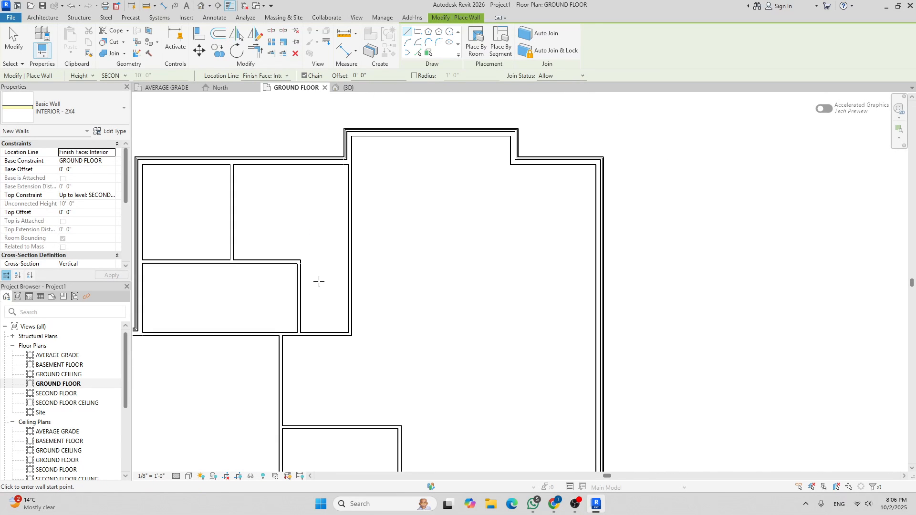
scroll(319, 288, "up", 4)
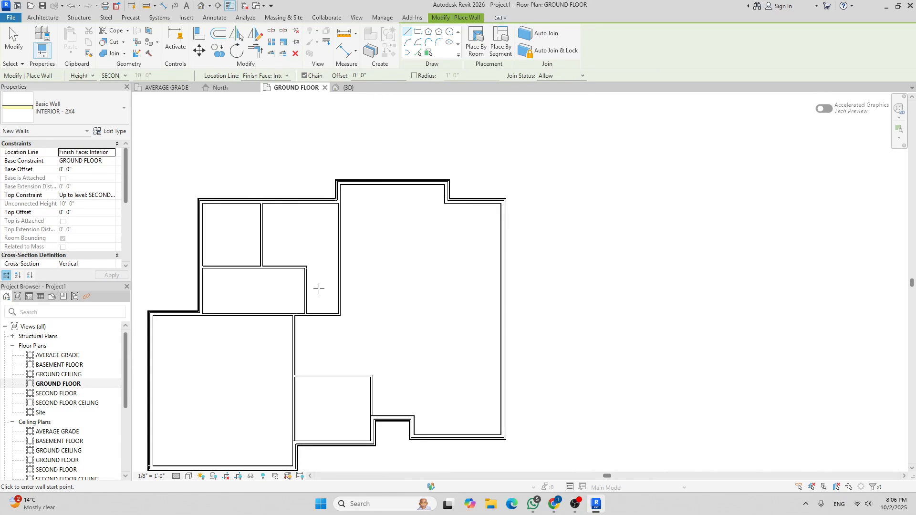
left_click(272, 259)
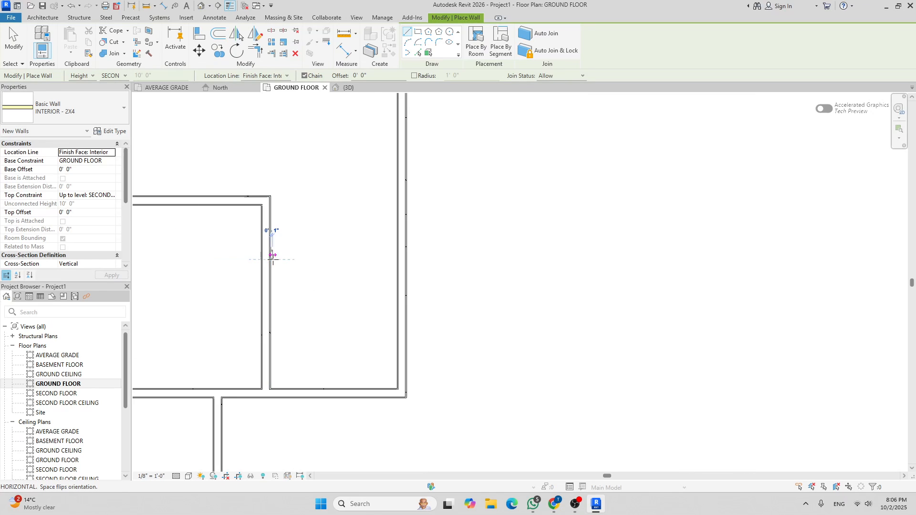
left_click(398, 260)
scroll(367, 273, "down", 2)
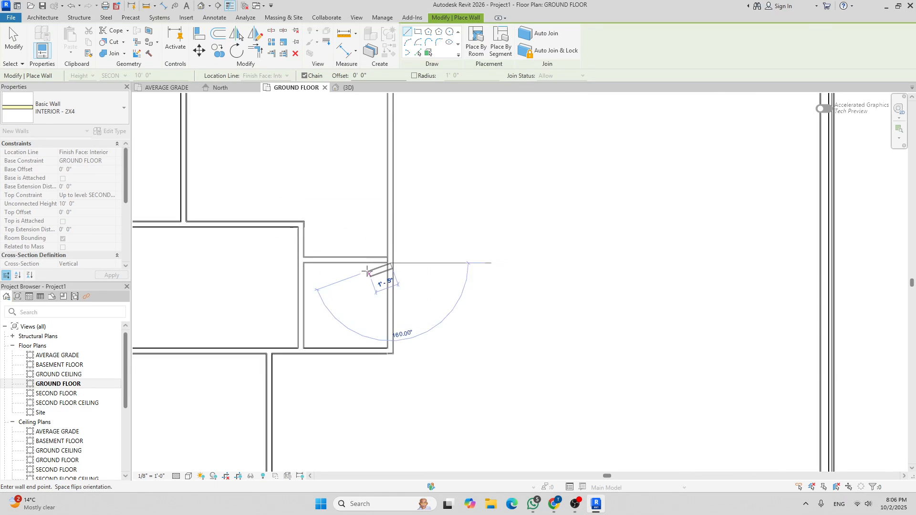
End wall placement and nudge the vertical wall on the small closet room's left side rightward, to about 4' from the partition on its right
key("Escape")
scroll(367, 296, "down", 2)
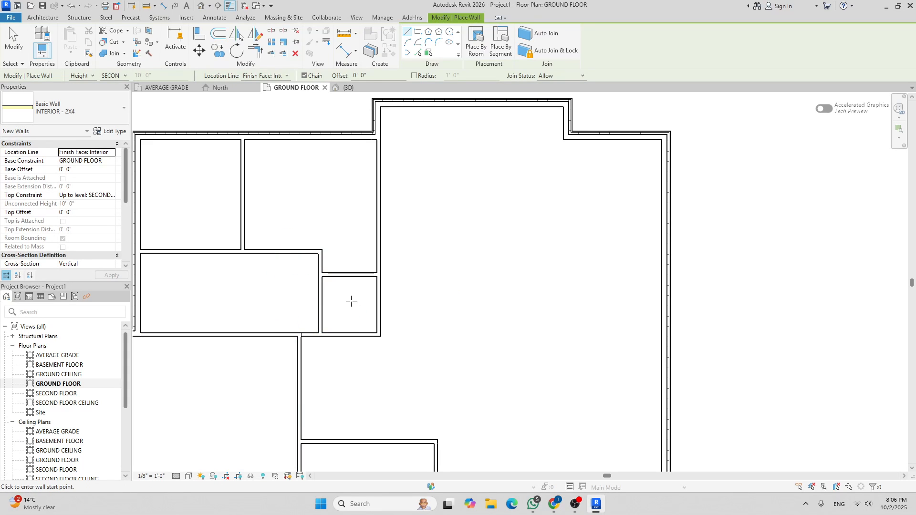
key("Escape")
key("Escape")
scroll(317, 310, "down", 2)
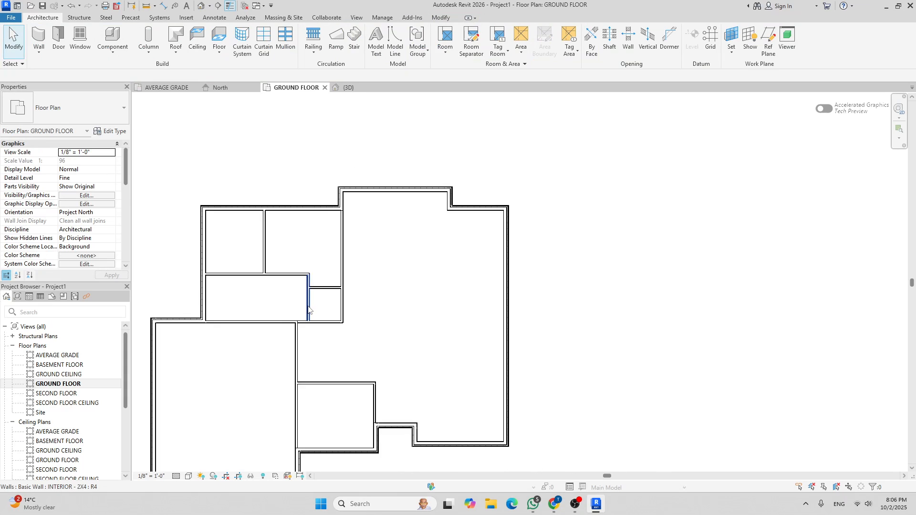
scroll(308, 310, "up", 3)
left_click(307, 309)
key("Right")
key("Right")
key("Right")
key("Right")
key("Right")
key("Right")
key("Right")
key("Right")
key("Right")
key("Right")
key("Right")
key("Right")
key("Right")
key("Right")
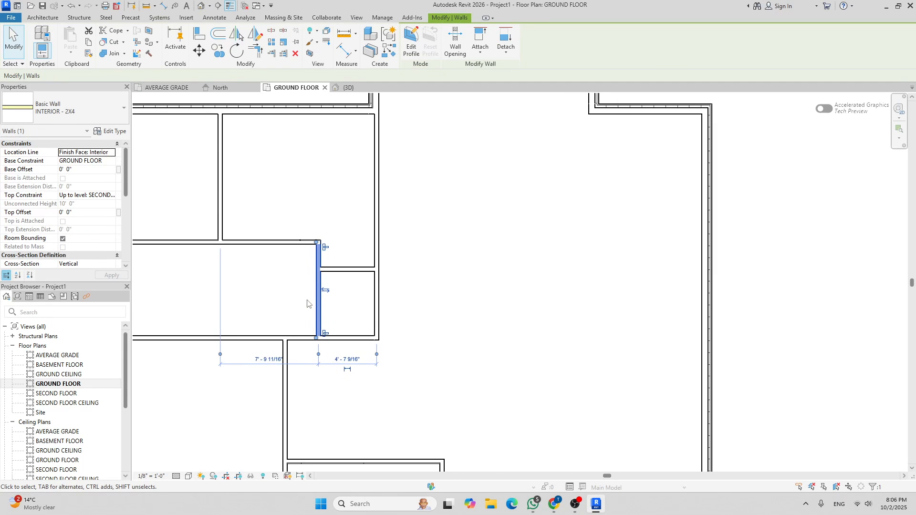
key("Right")
key("Right")
key("Right")
key("Right")
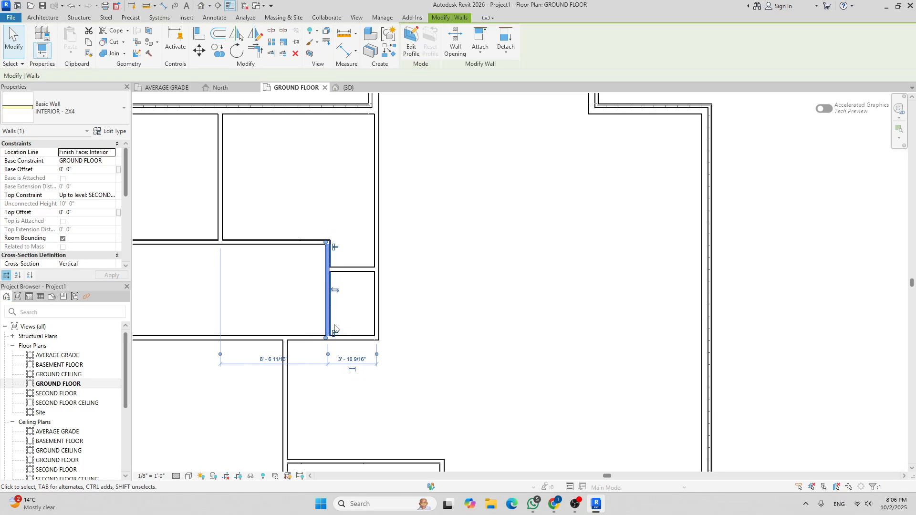
key("Left")
left_click(359, 394)
scroll(264, 321, "down", 3)
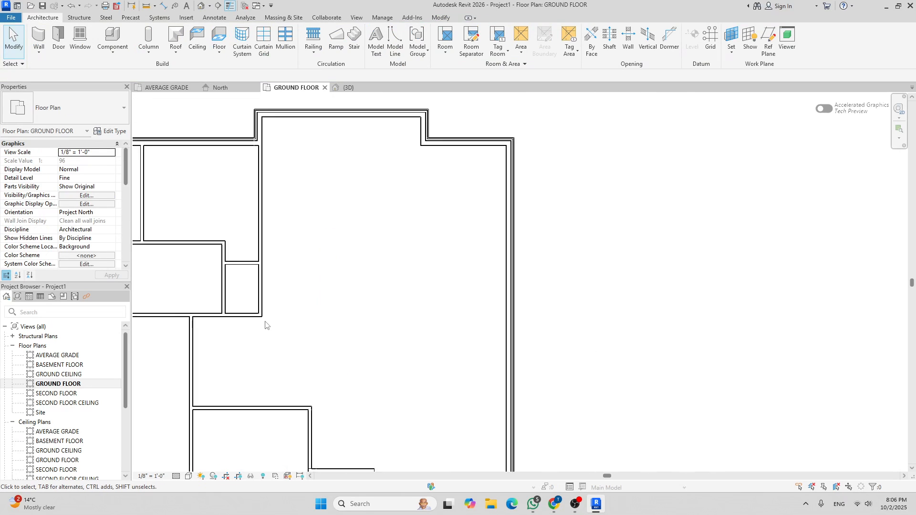
Enclose a room about 5' wide and 8' deep to the right of the small closet room with three INTERIOR - 2X4 walls
left_click(40, 38)
scroll(325, 310, "up", 1)
scroll(306, 293, "up", 3)
scroll(279, 298, "up", 1)
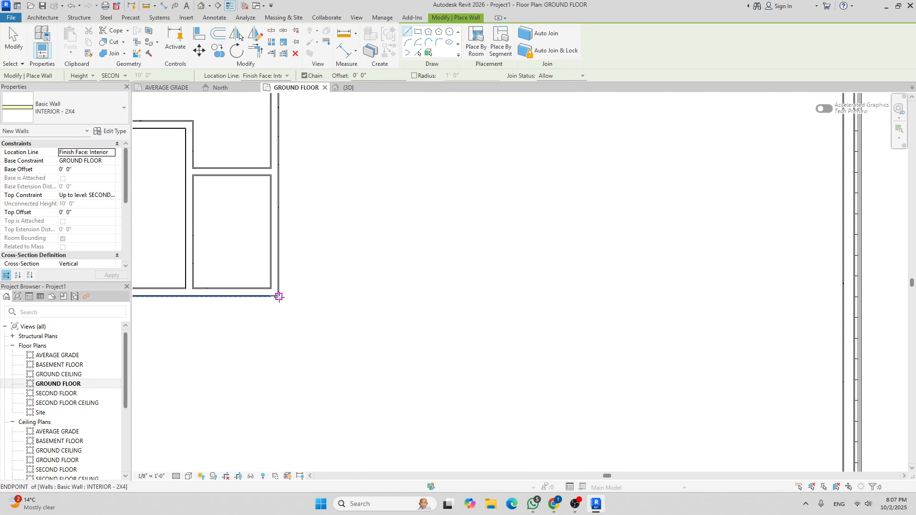
left_click(279, 298)
scroll(380, 298, "down", 2)
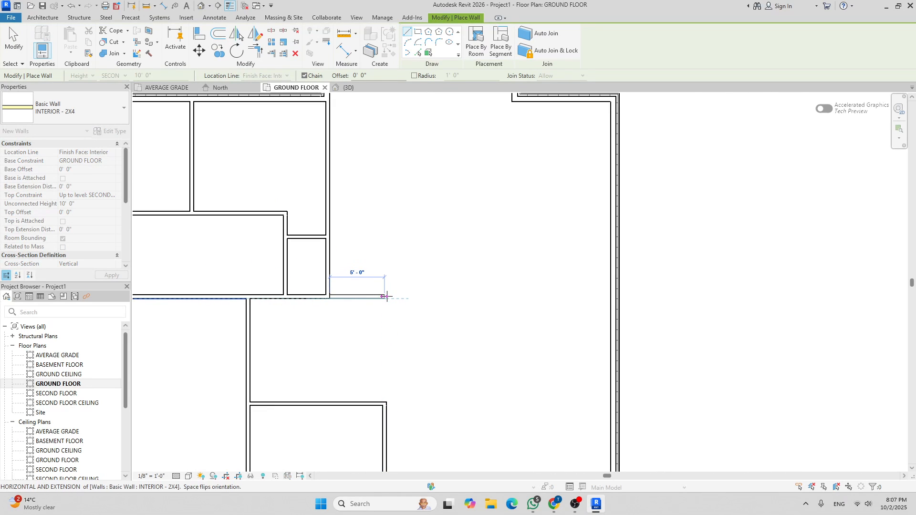
left_click(382, 298)
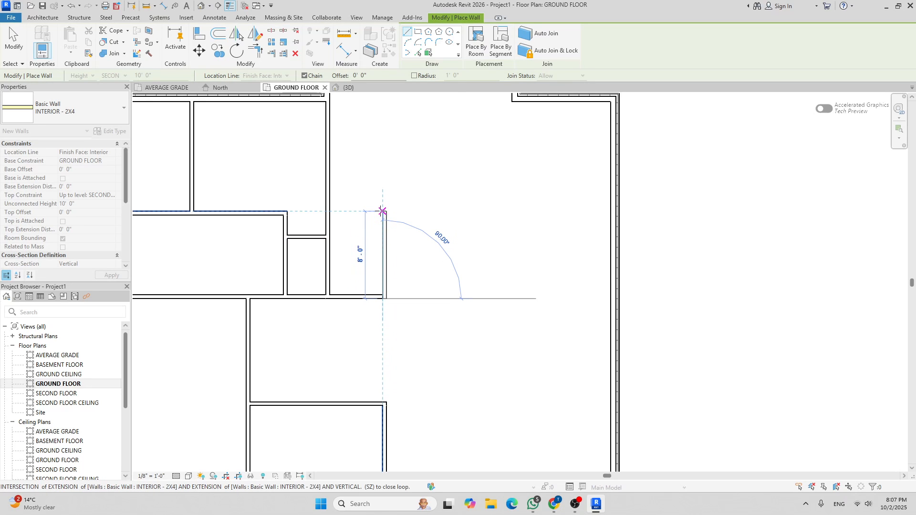
left_click(383, 210)
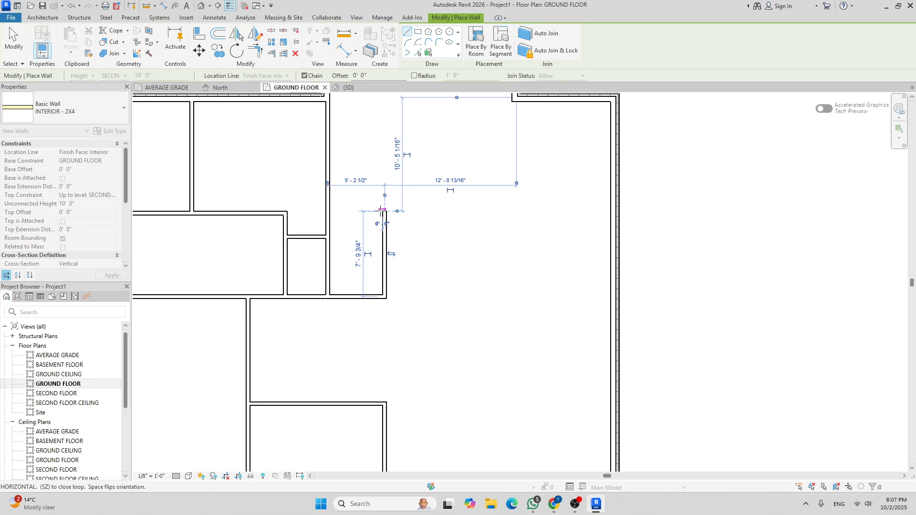
left_click(330, 211)
scroll(401, 249, "down", 3)
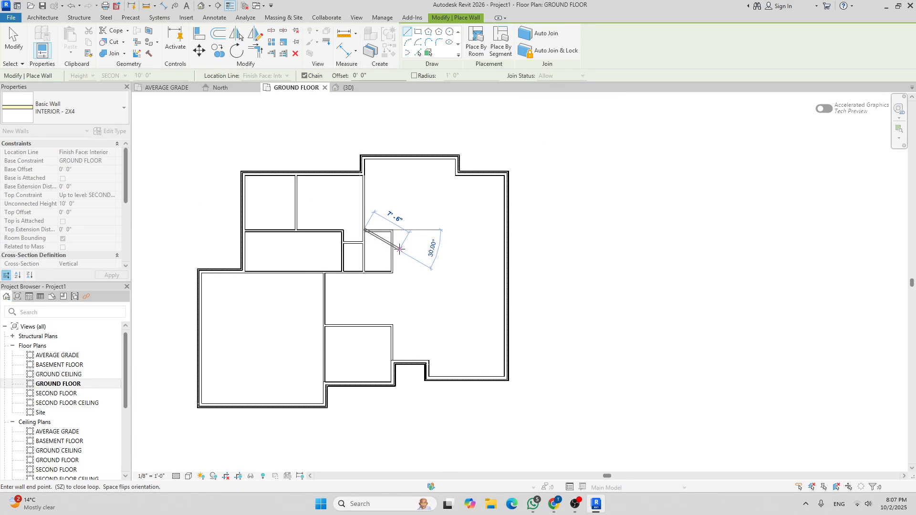
scroll(399, 249, "up", 3)
key("Escape")
key("Escape")
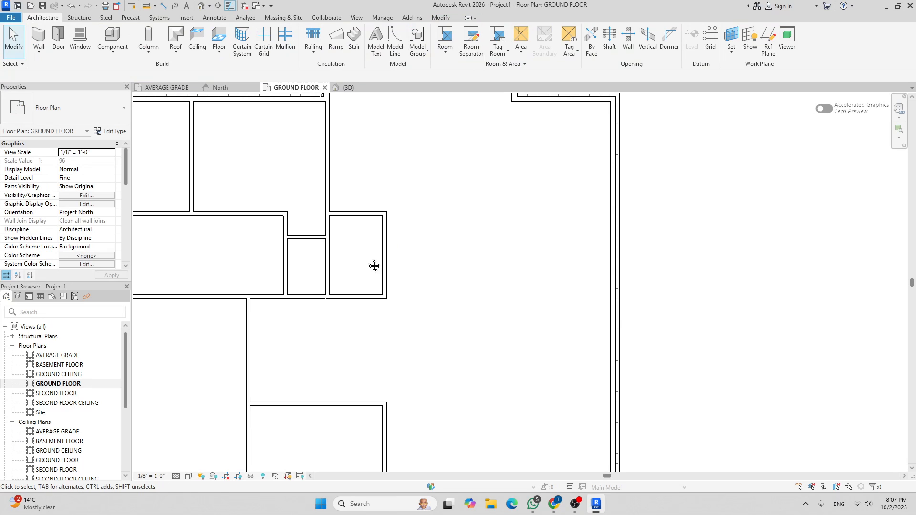
Enclose the lower-right corner room with a similar interior wall about 10'-6" up from the exterior notch's inner corner and across to the right exterior wall
scroll(369, 263, "down", 2)
middle_click_drag(319, 245, 379, 260)
scroll(378, 261, "down", 2)
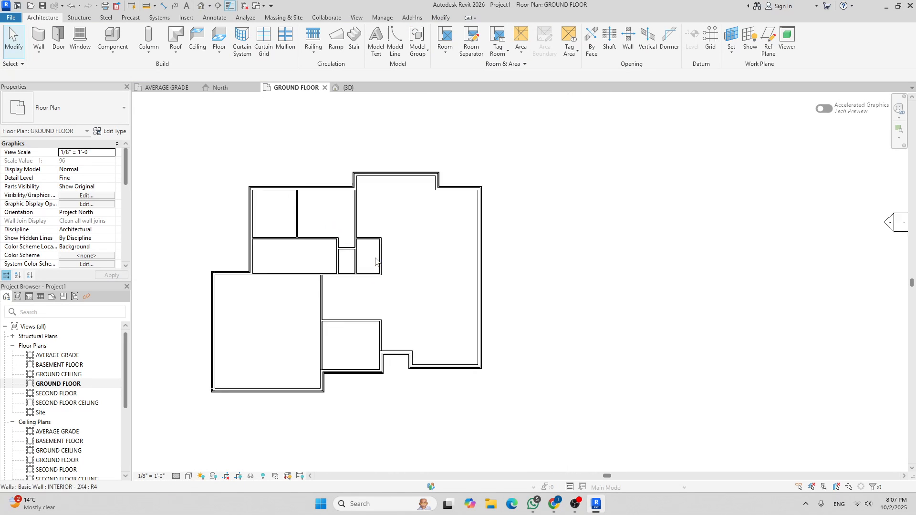
middle_click_drag(399, 311, 340, 275)
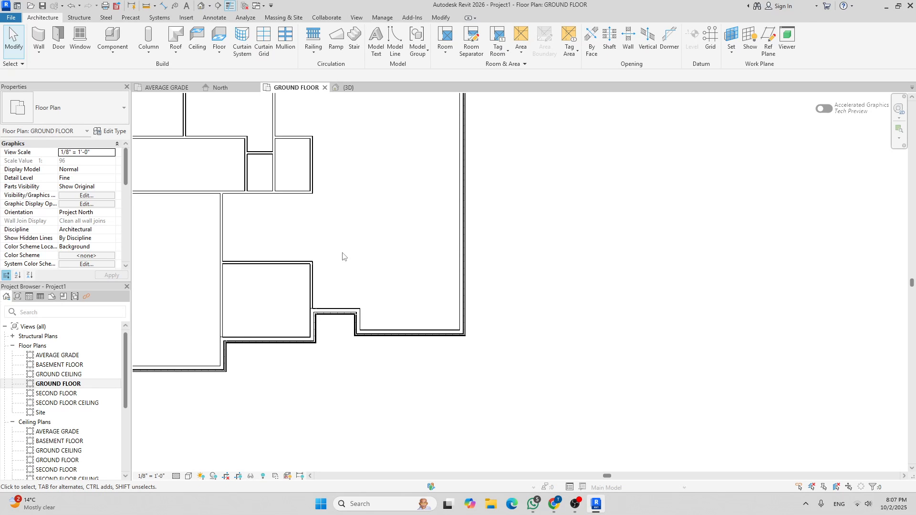
scroll(262, 252, "down", 3)
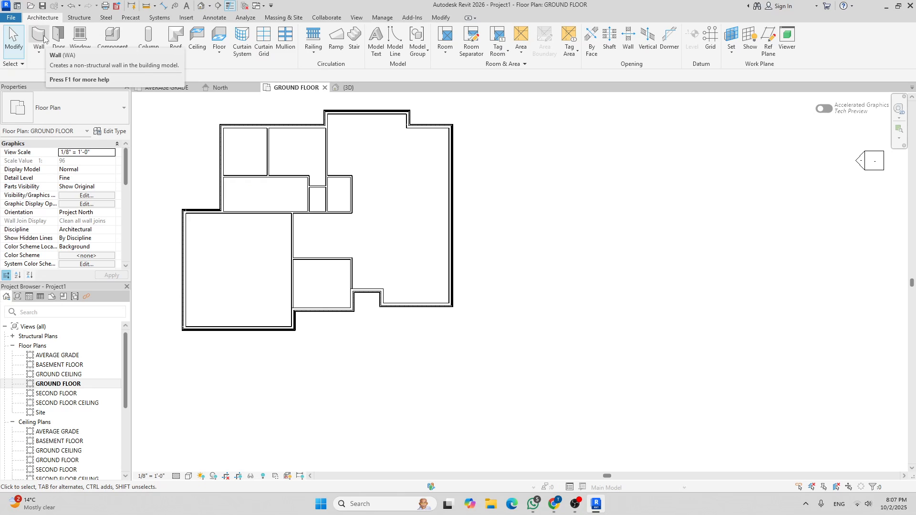
scroll(381, 254, "up", 3)
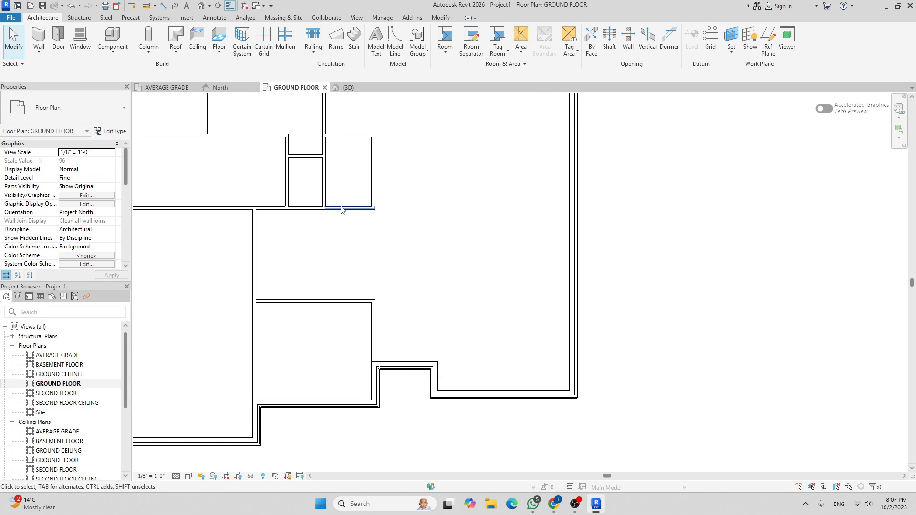
left_click(350, 209)
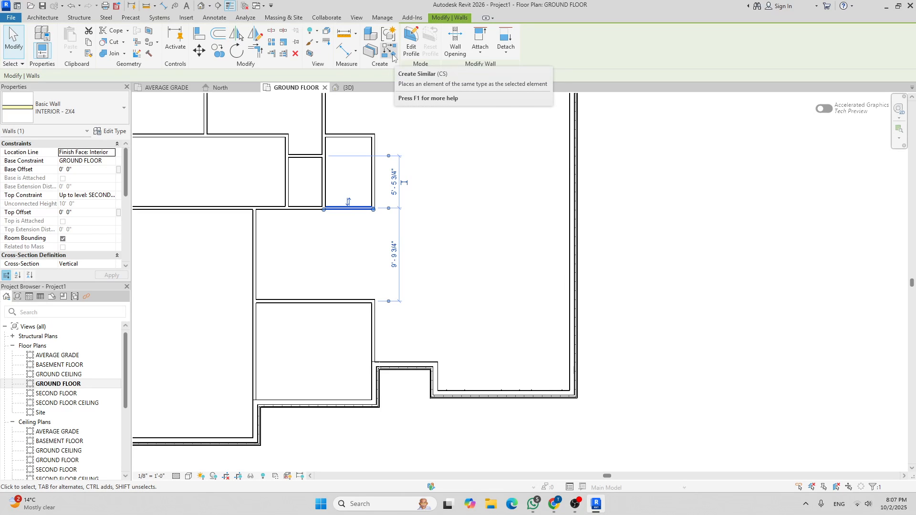
left_click(391, 51)
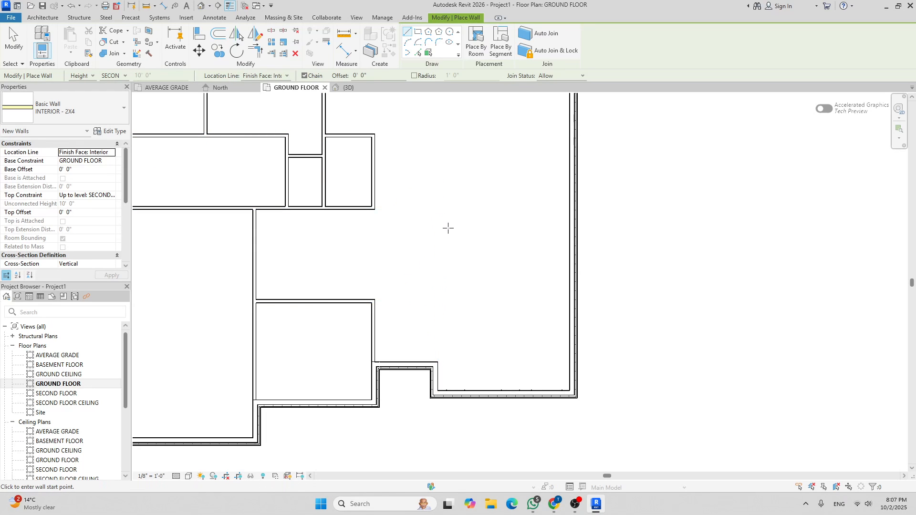
scroll(468, 325, "up", 4)
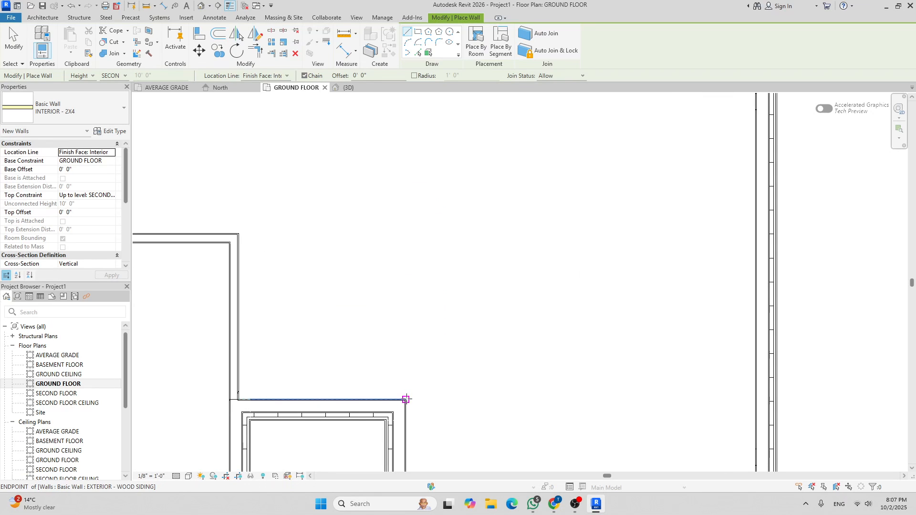
left_click(407, 400)
scroll(403, 286, "down", 2)
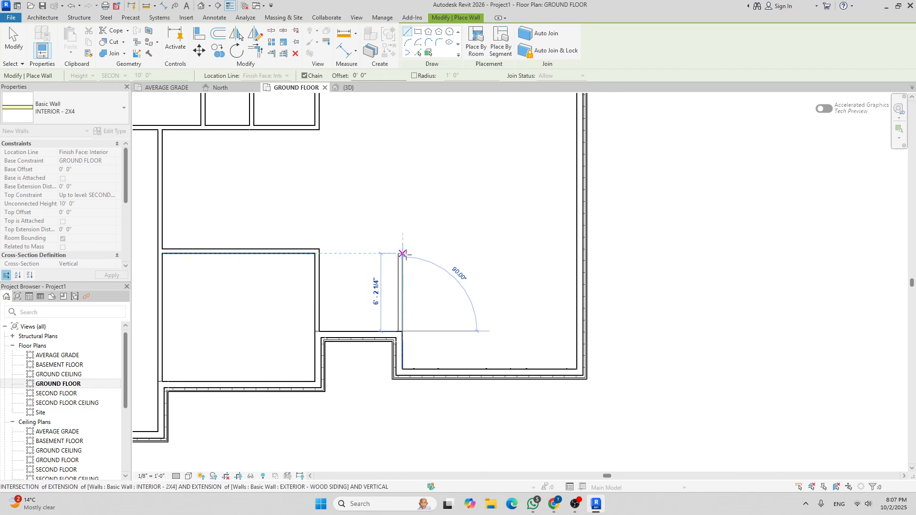
scroll(402, 212, "down", 2)
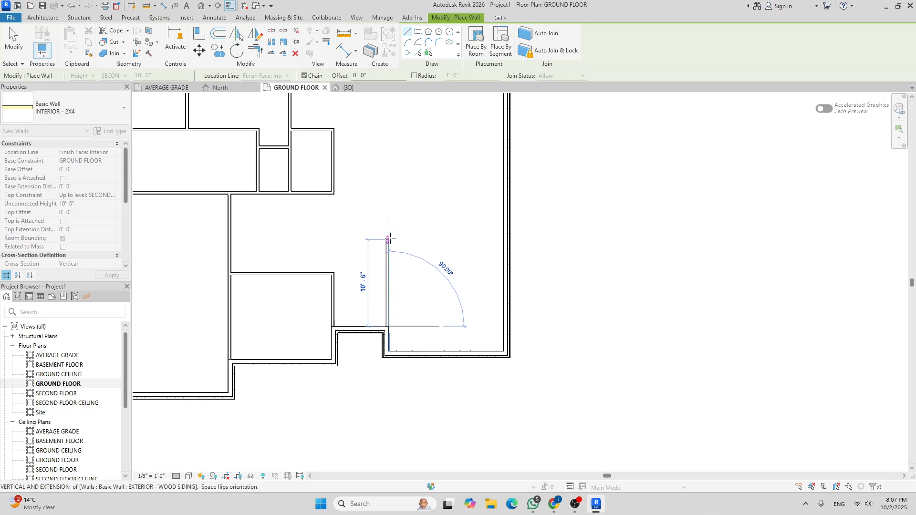
left_click(389, 239)
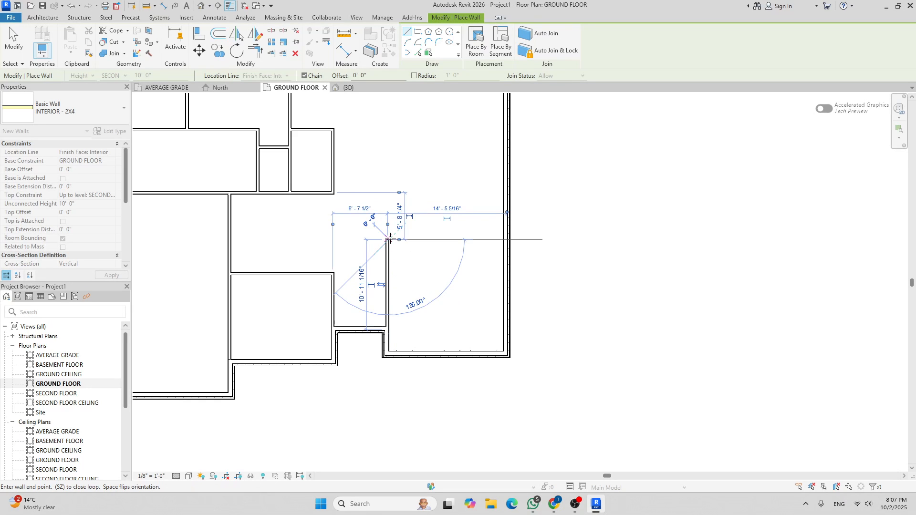
left_click(506, 239)
key("Escape")
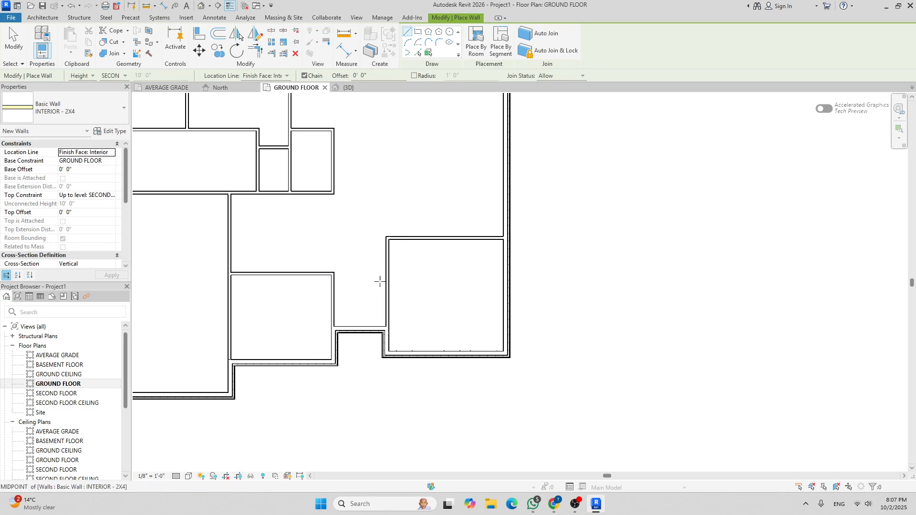
Draw a vertical interior wall from the upper room block's lower-right corner down to the top-right corner of the lower middle room
scroll(324, 225, "up", 5)
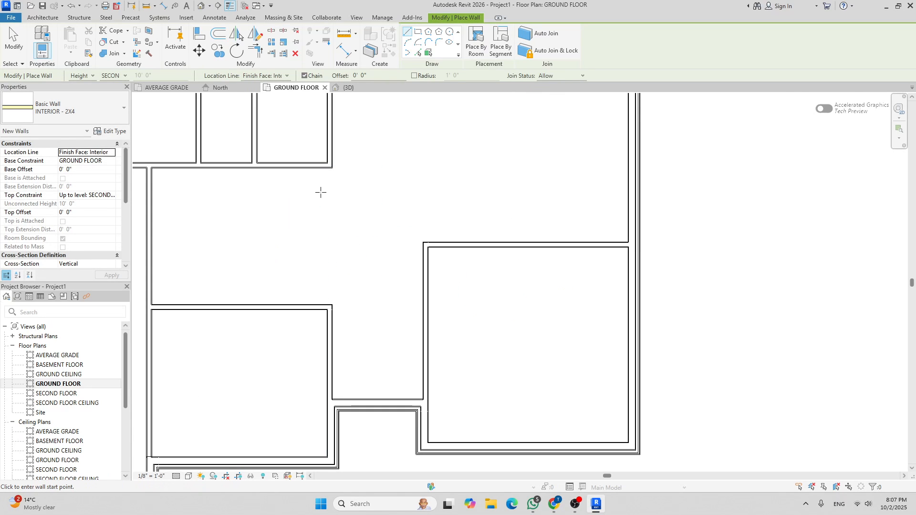
left_click(339, 159)
scroll(340, 300, "down", 3)
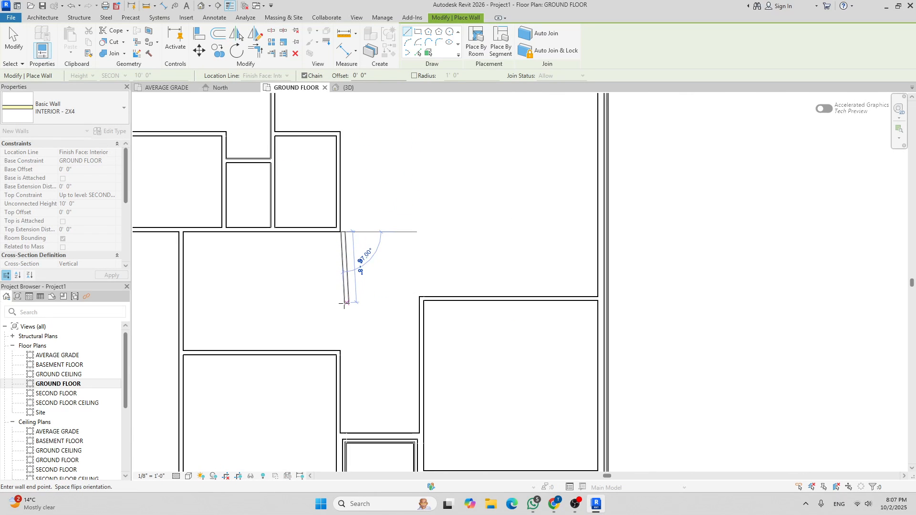
left_click(341, 351)
scroll(372, 322, "down", 2)
key("Escape")
Draw a horizontal interior wall across the newly enclosed middle room, a short distance above its bottom wall, to form a narrow strip
scroll(372, 321, "up", 2)
scroll(191, 342, "up", 2)
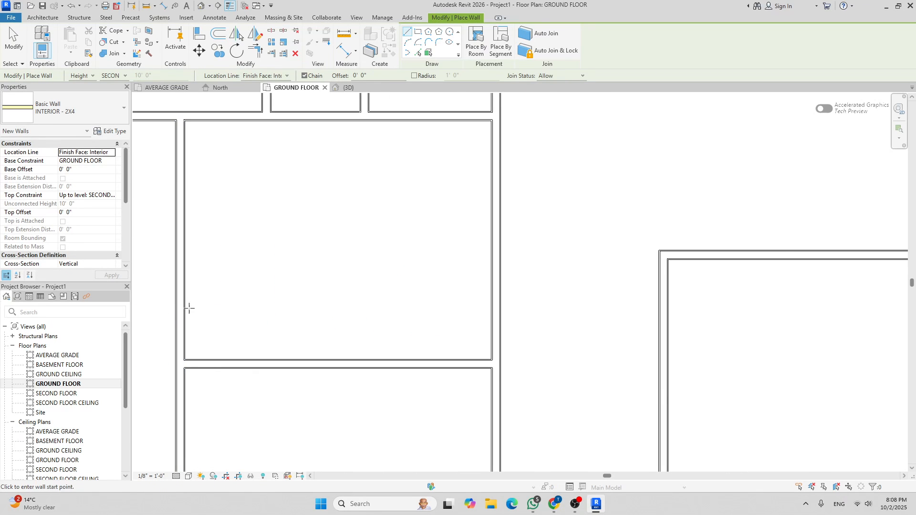
left_click(186, 299)
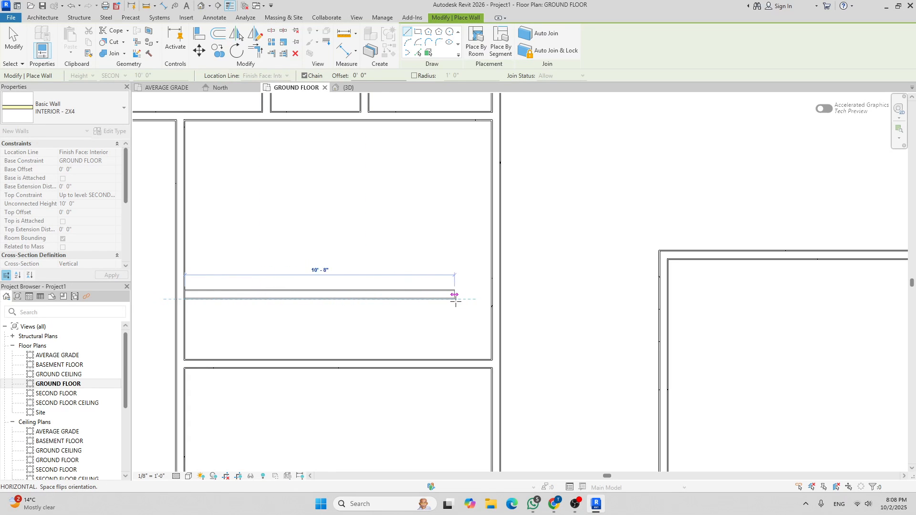
left_click(491, 299)
Divide the narrow strip below the middle room into three compartments with two short vertical interior walls
scroll(558, 325, "down", 2)
scroll(282, 327, "up", 5)
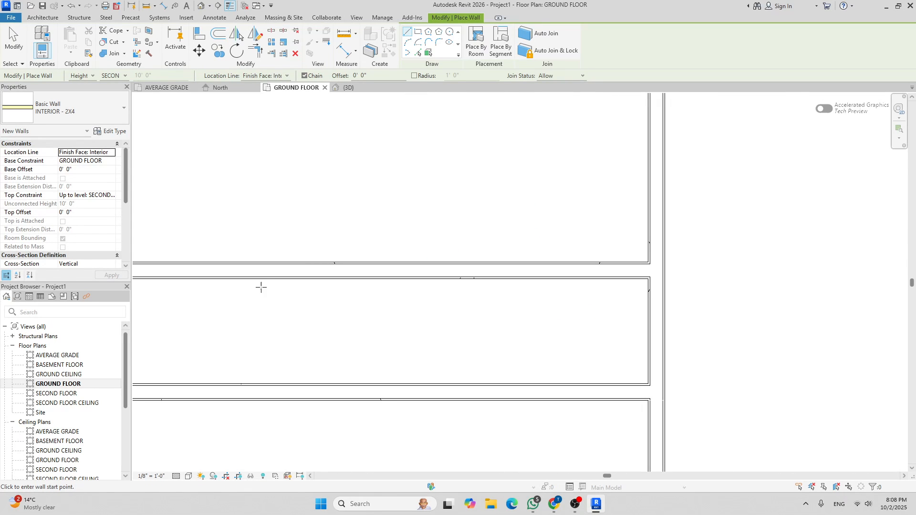
left_click(258, 279)
left_click(254, 383)
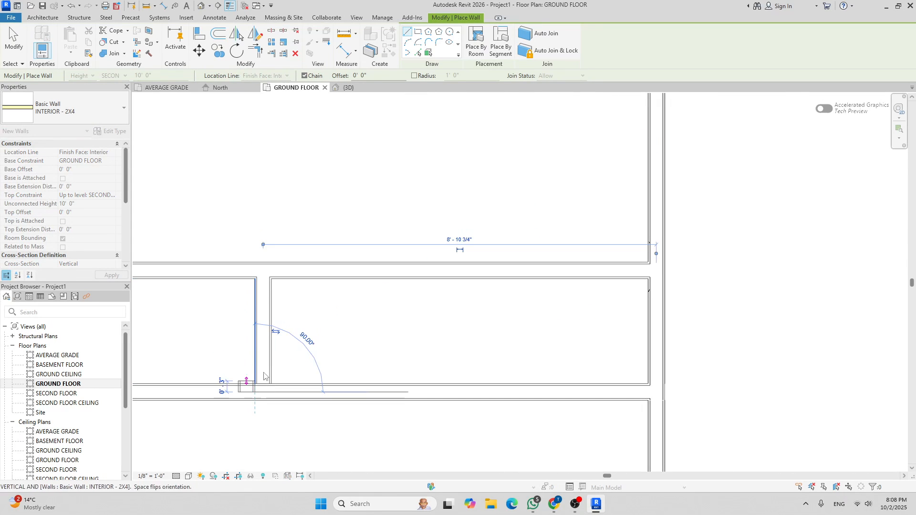
key("Escape")
scroll(468, 329, "down", 2)
left_click(468, 301)
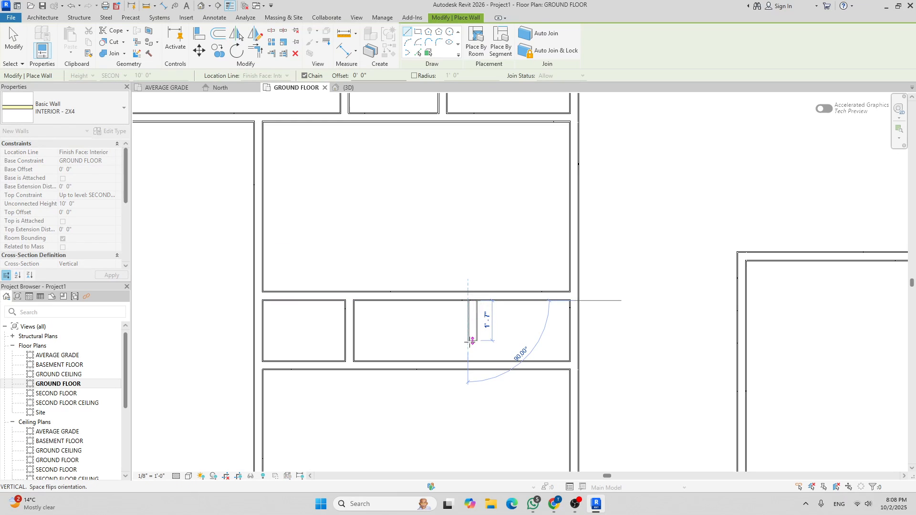
left_click(468, 361)
key("Escape")
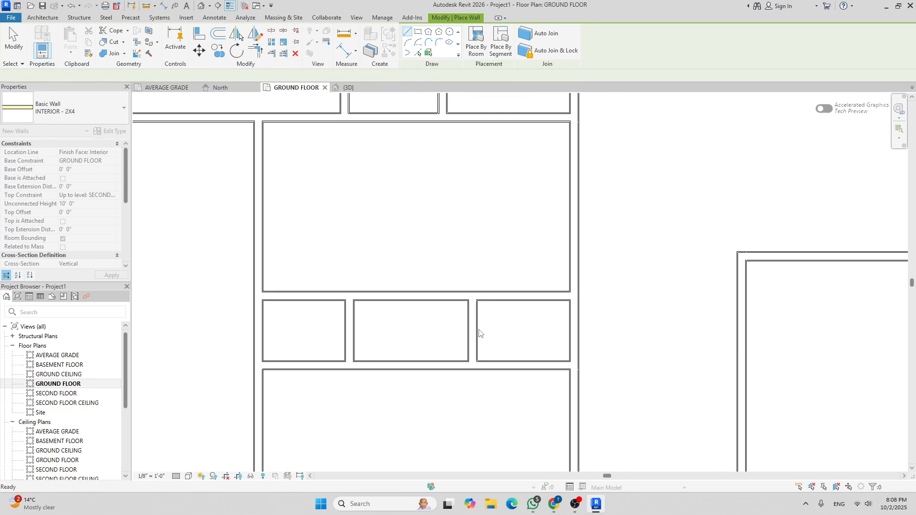
Enclose a narrow strip above the lower-right corner room by extending its left wall upward and running a horizontal wall to the right exterior wall
scroll(478, 334, "down", 3)
scroll(417, 291, "down", 1)
middle_click_drag(538, 258, 354, 259)
middle_click_drag(296, 258, 310, 257)
scroll(324, 287, "down", 2)
scroll(312, 286, "up", 5)
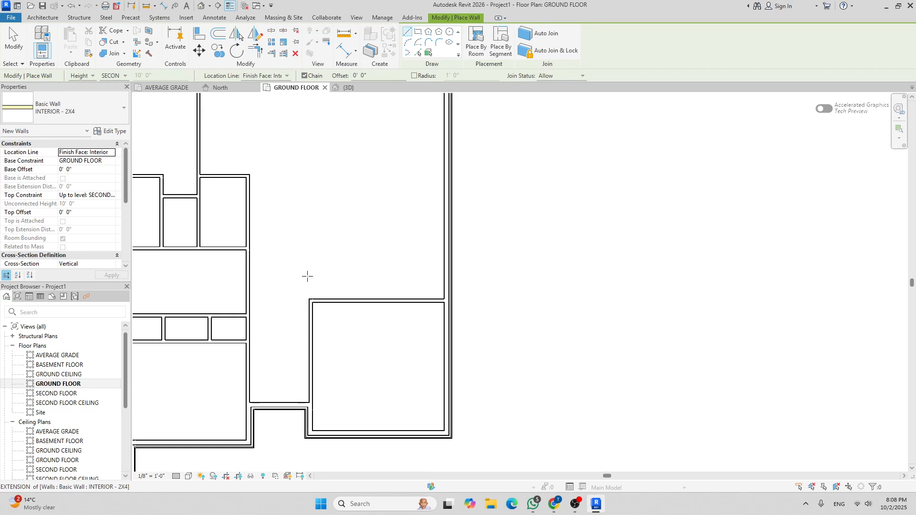
left_click(315, 302)
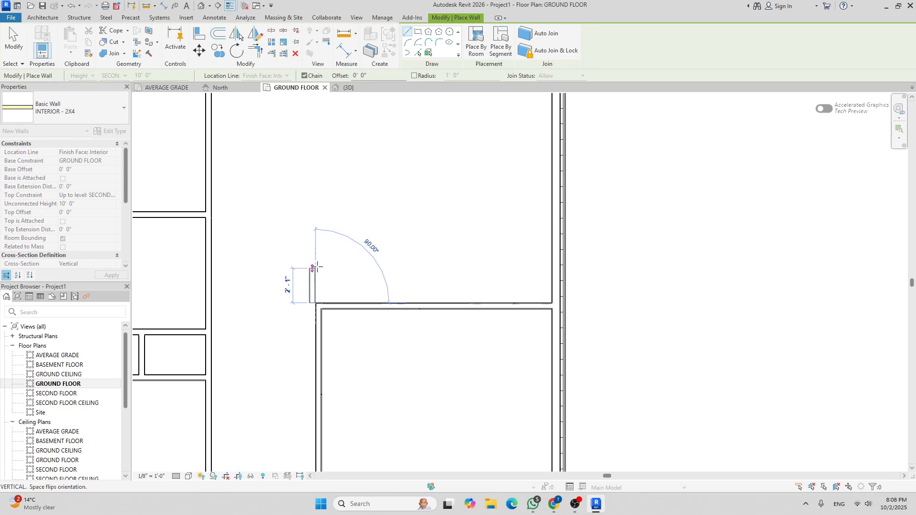
left_click(318, 249)
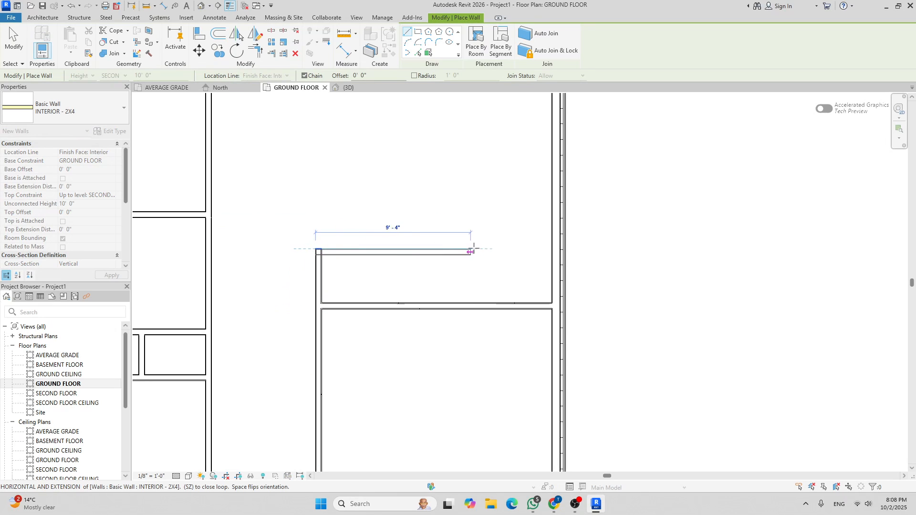
left_click(552, 248)
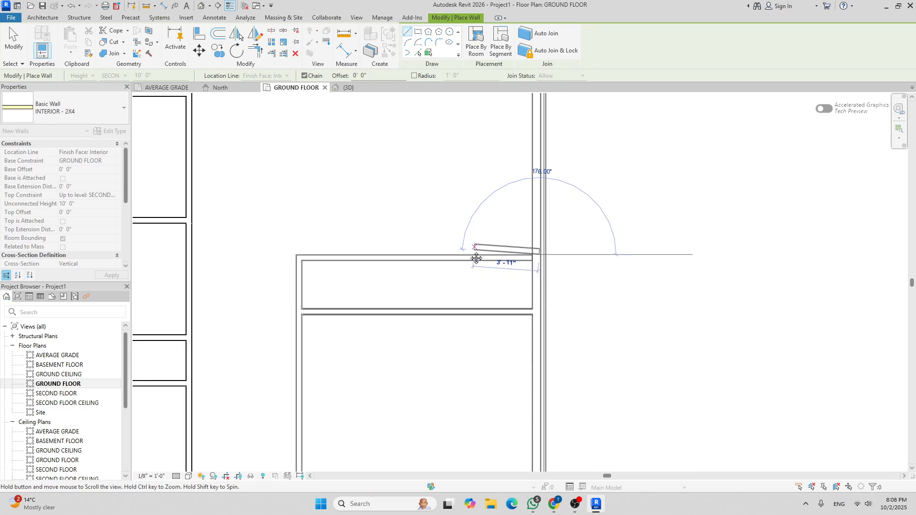
key("Escape")
key("Escape")
scroll(433, 267, "up", 2)
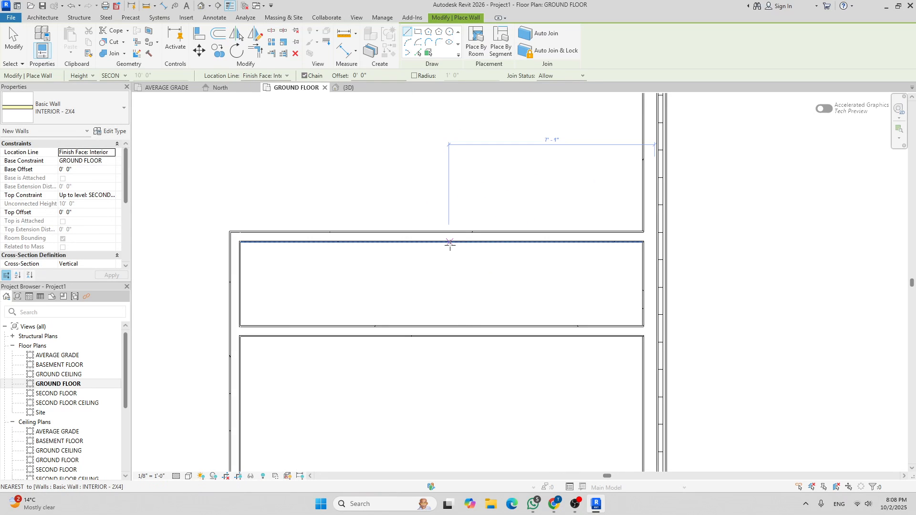
Divide the narrow strip above the lower-right corner room into two compartments with a short vertical interior wall
left_click(449, 243)
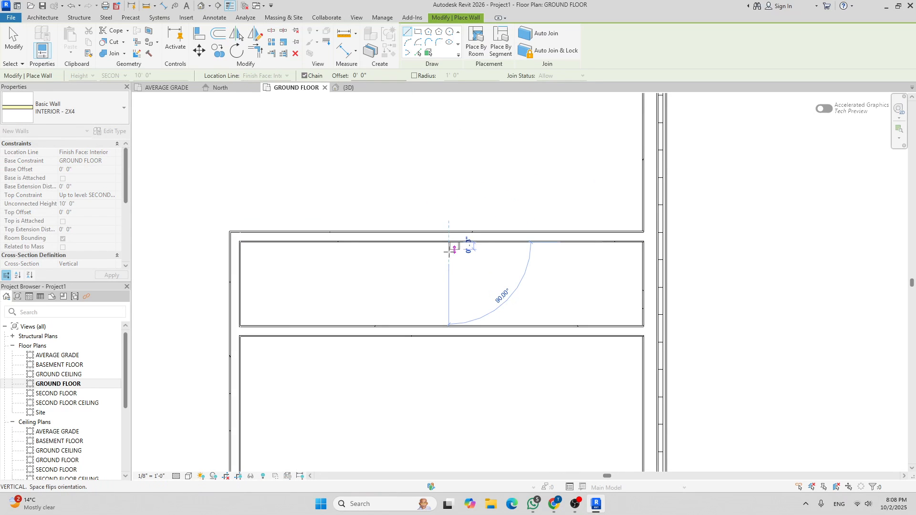
left_click(449, 326)
scroll(338, 278, "down", 1)
scroll(338, 278, "down", 2)
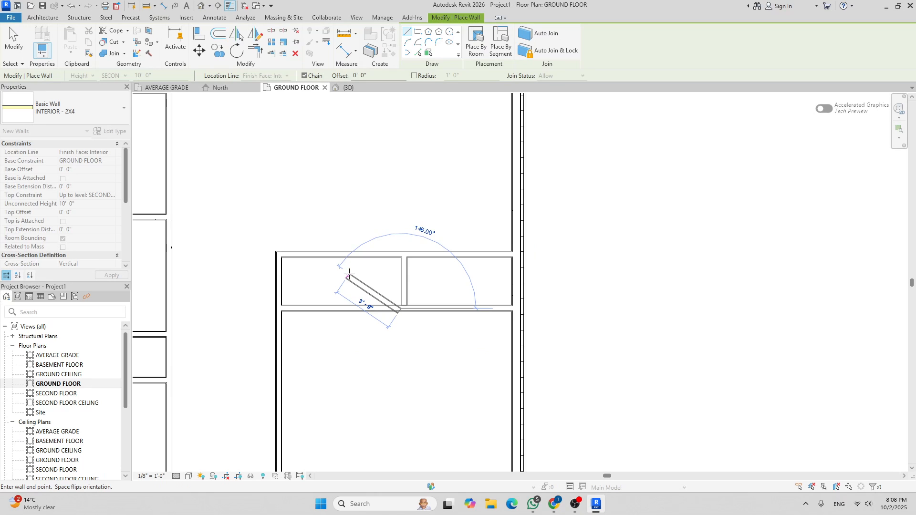
key("Escape")
scroll(348, 276, "up", 3)
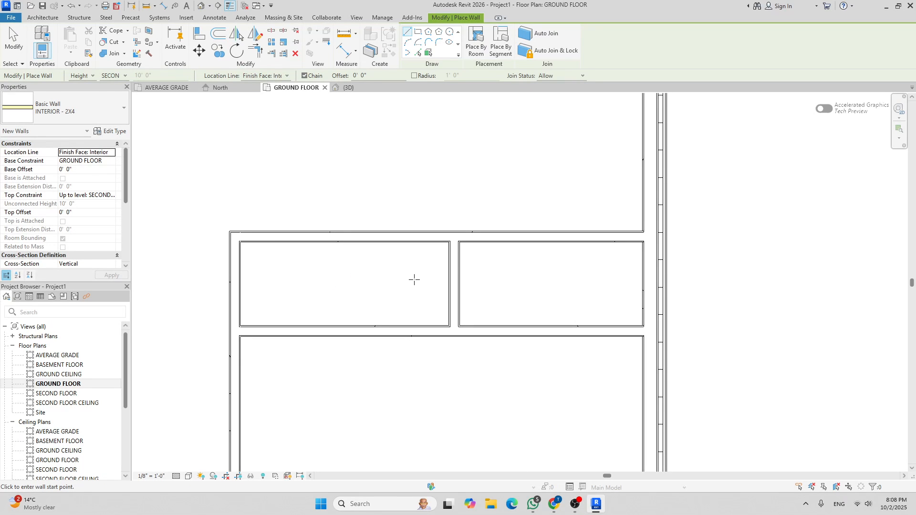
scroll(433, 272, "down", 3)
key("Escape")
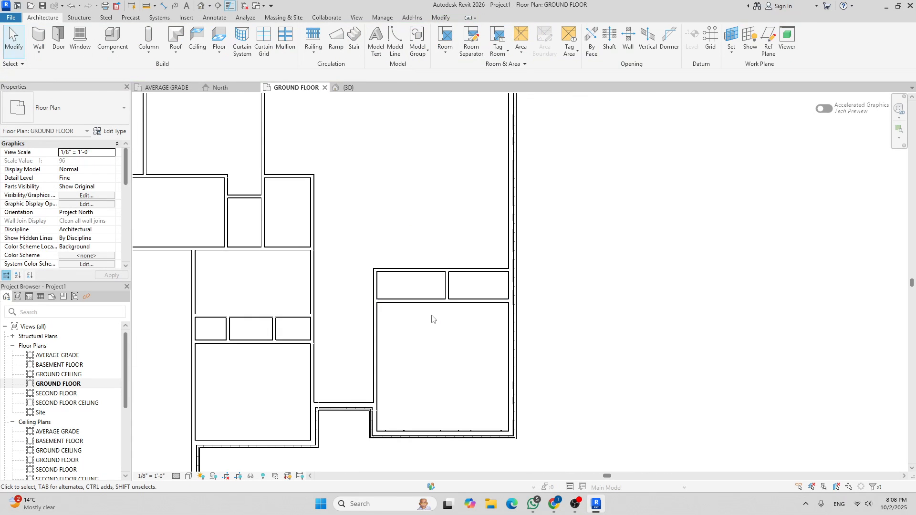
Review the overall ground floor layout and examine the level heights and spacing in the North elevation
scroll(436, 317, "down", 1)
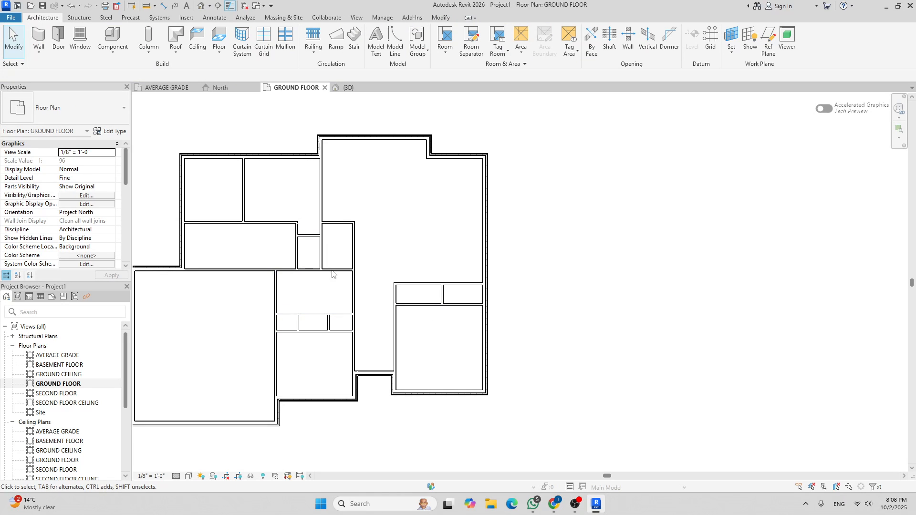
scroll(358, 311, "up", 4)
scroll(380, 264, "down", 3)
scroll(384, 272, "down", 3)
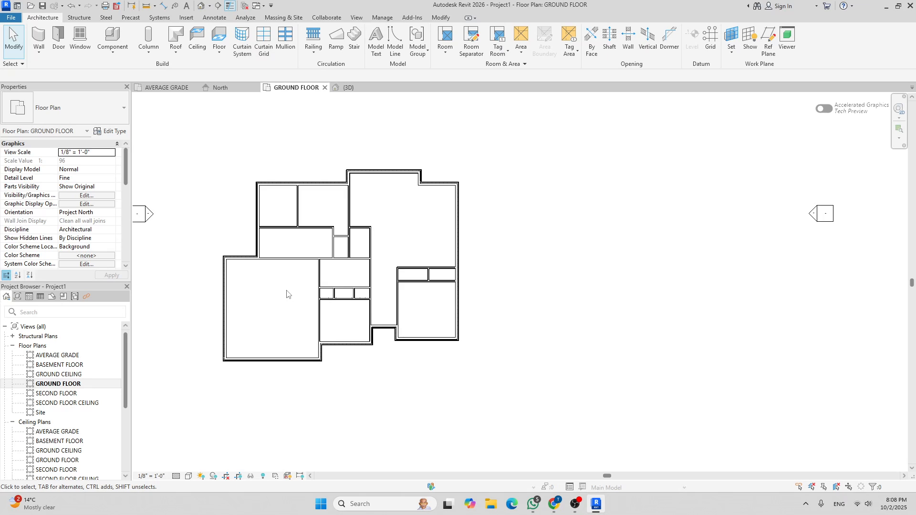
left_click(220, 87)
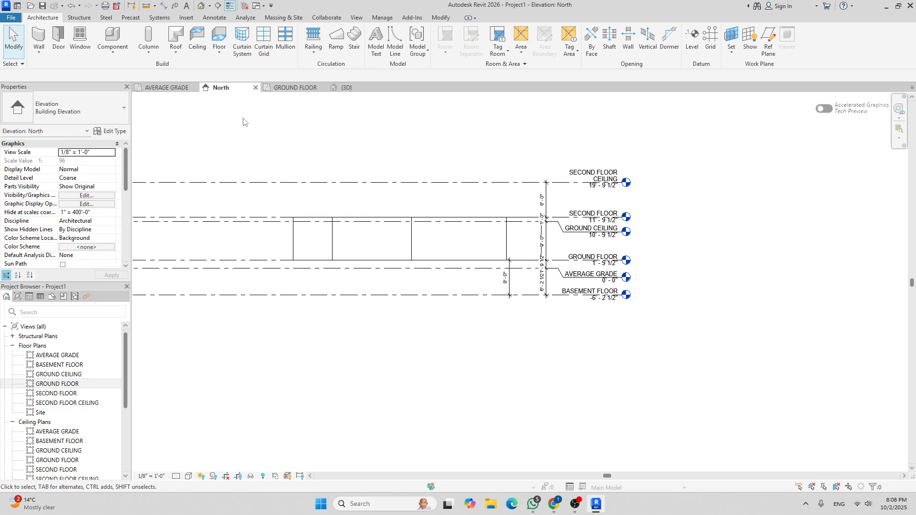
scroll(576, 258, "up", 3)
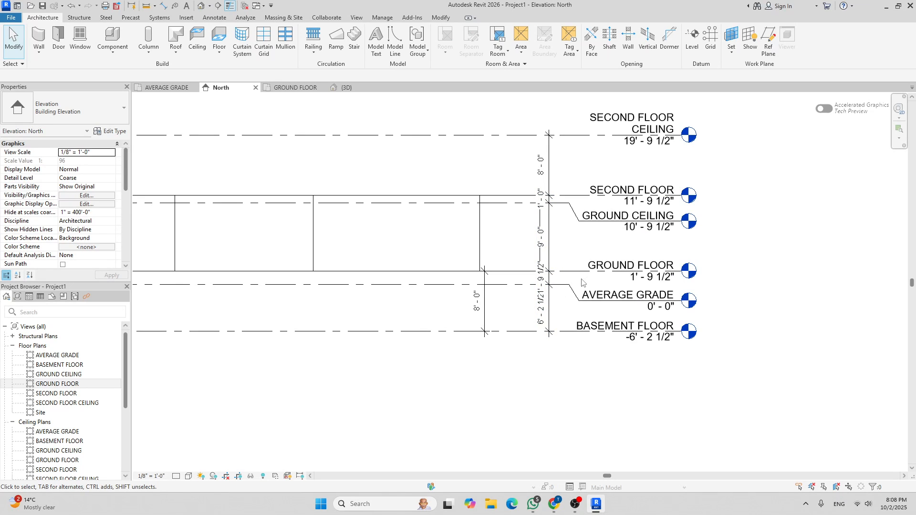
scroll(582, 284, "up", 2)
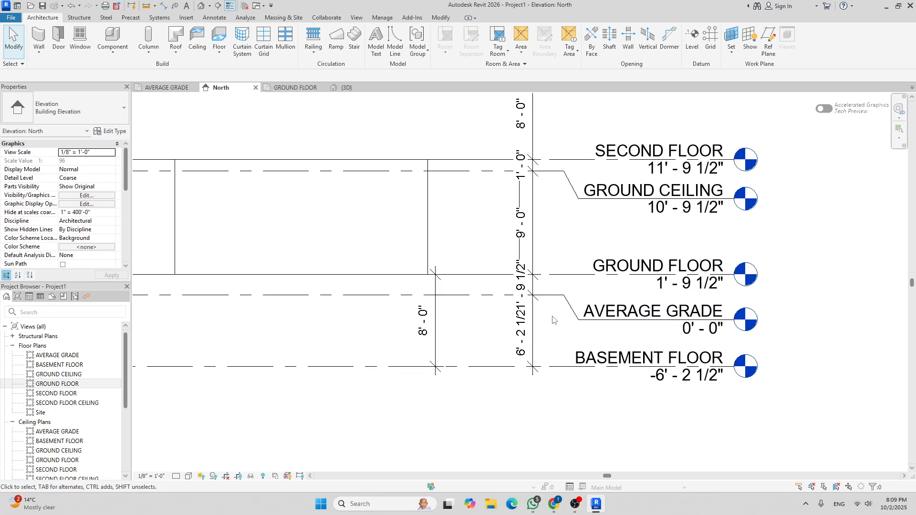
scroll(451, 365, "down", 2)
scroll(452, 365, "down", 1)
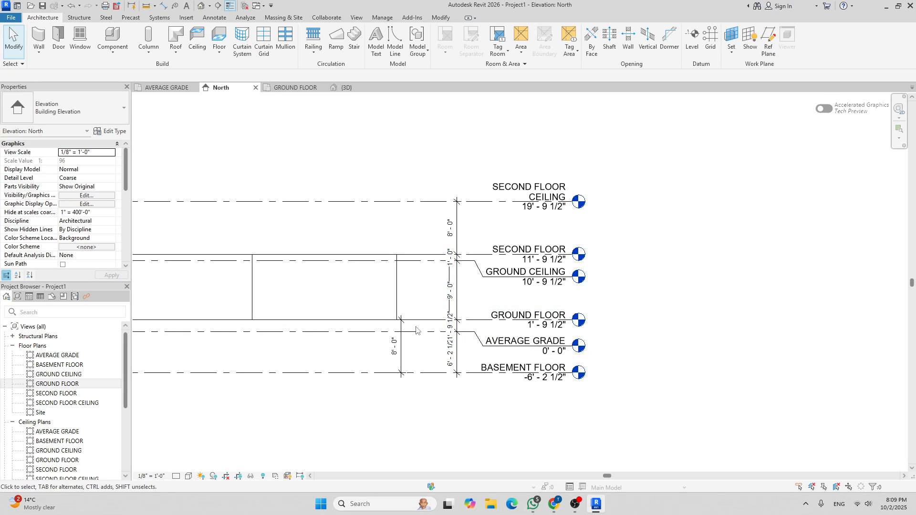
In the ground floor plan, add an aligned dimension across the width of the large lower-left room between its inner wall faces
left_click(273, 92)
middle_click_drag(251, 296, 273, 289)
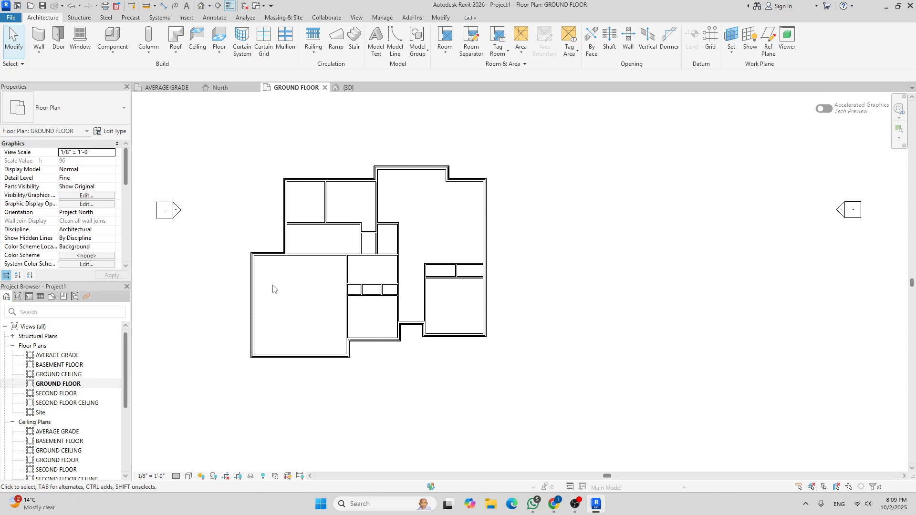
key("d")
key("i")
scroll(272, 285, "up", 5)
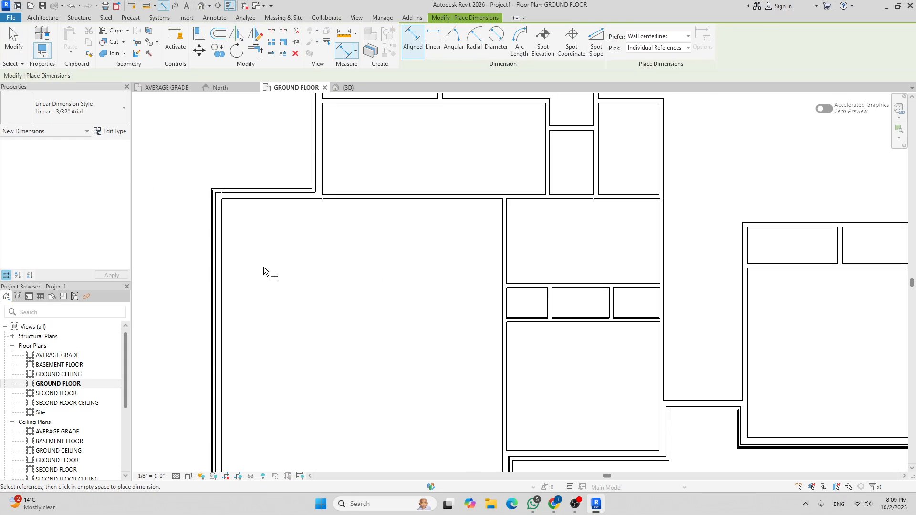
scroll(210, 221, "up", 2)
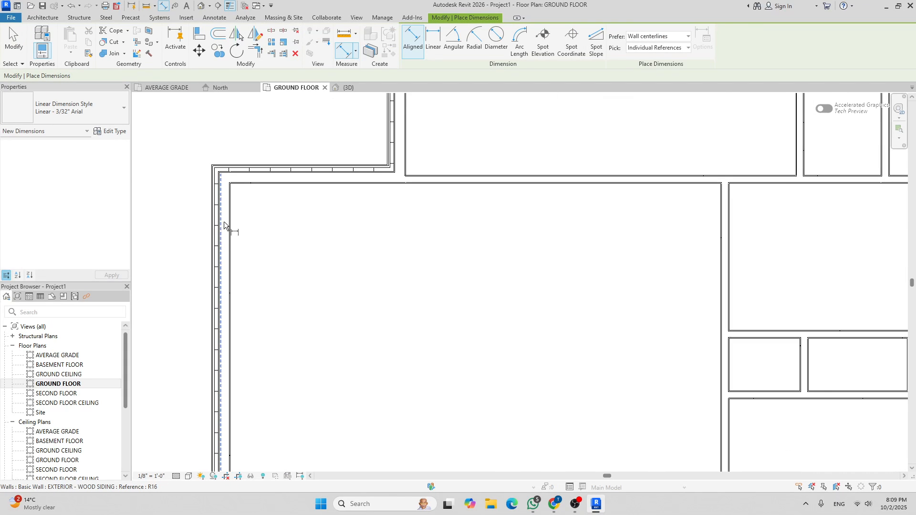
scroll(229, 221, "up", 1)
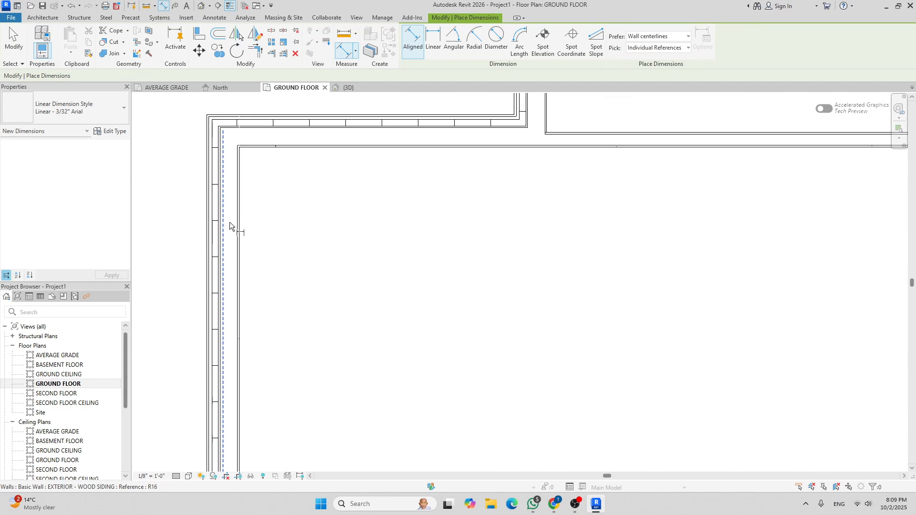
scroll(224, 230, "up", 2)
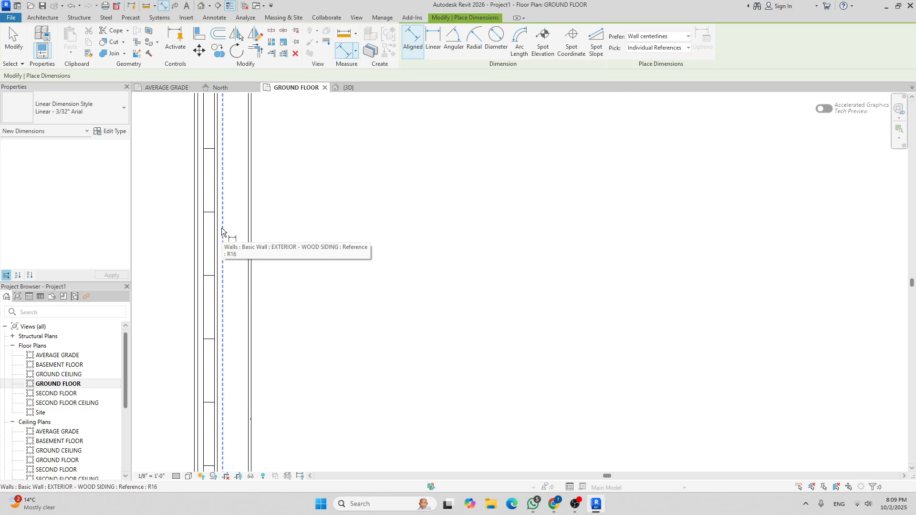
left_click(251, 229)
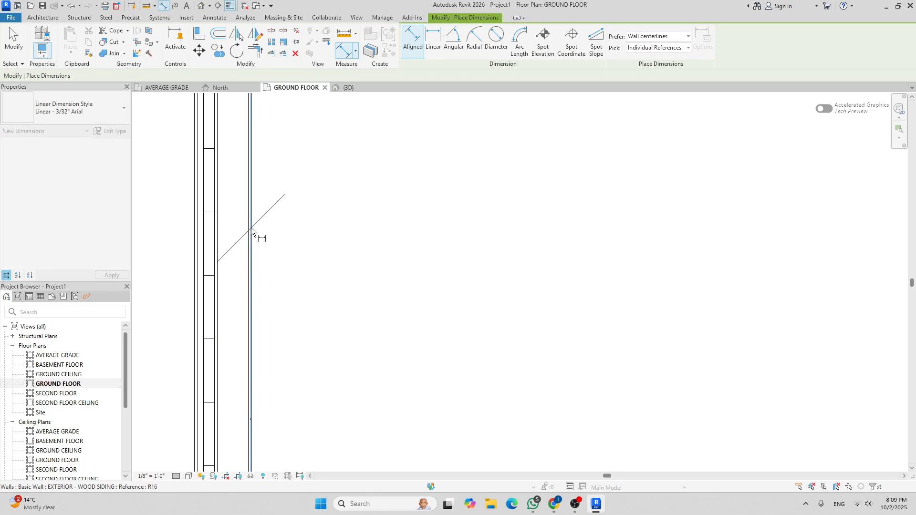
scroll(337, 235, "down", 5)
scroll(542, 259, "up", 5)
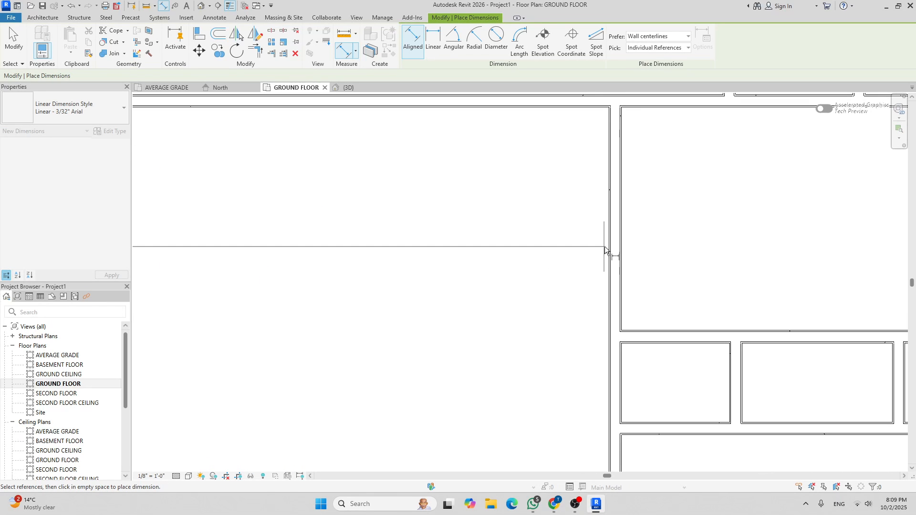
scroll(608, 246, "up", 3)
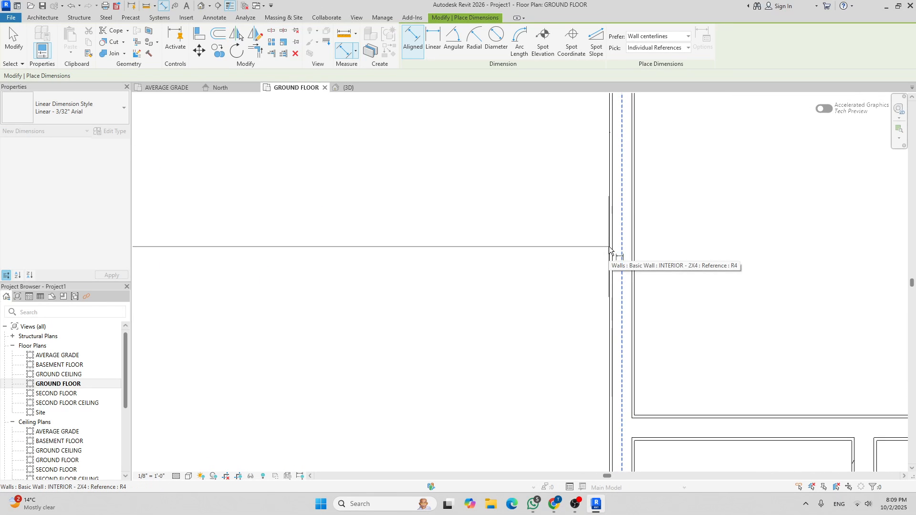
key("Tab")
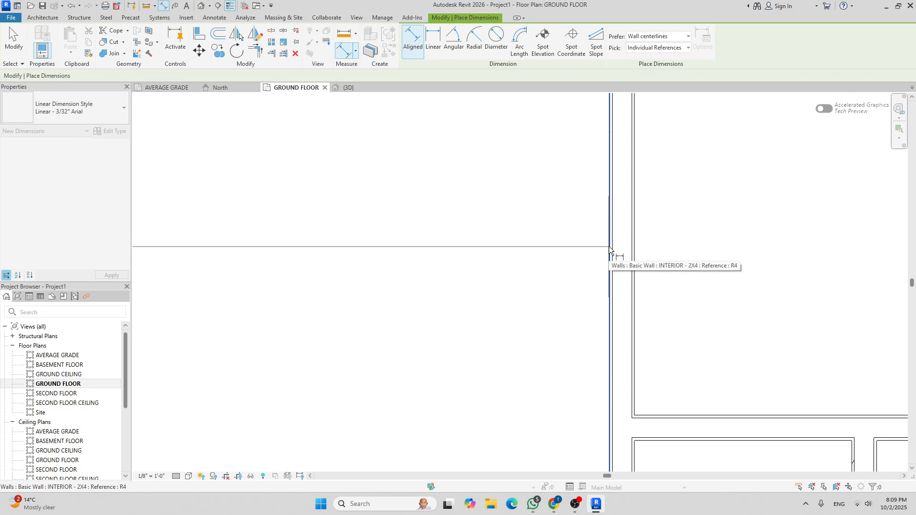
left_click(610, 248)
scroll(563, 245, "down", 4)
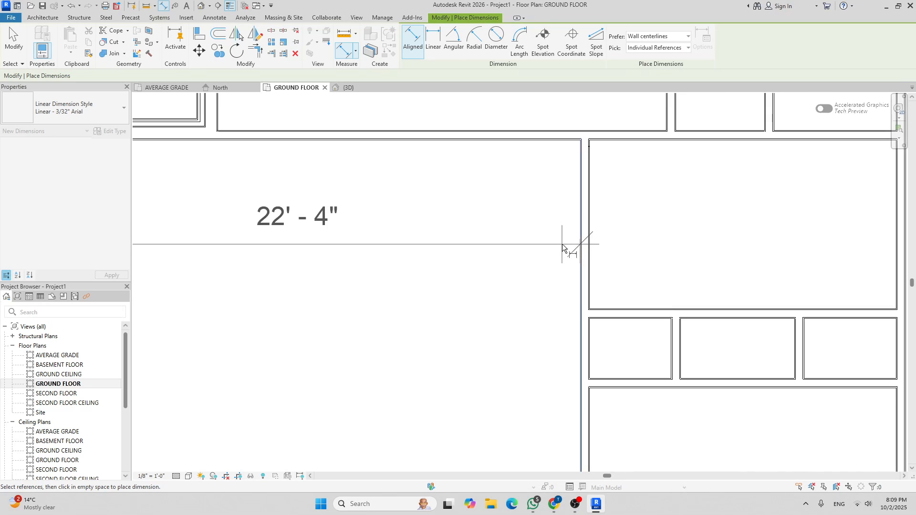
scroll(562, 247, "down", 3)
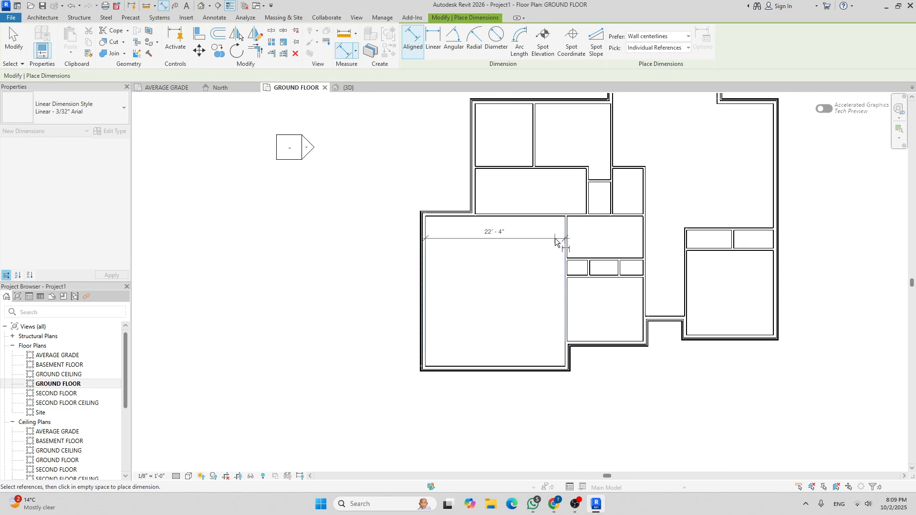
left_click(541, 259)
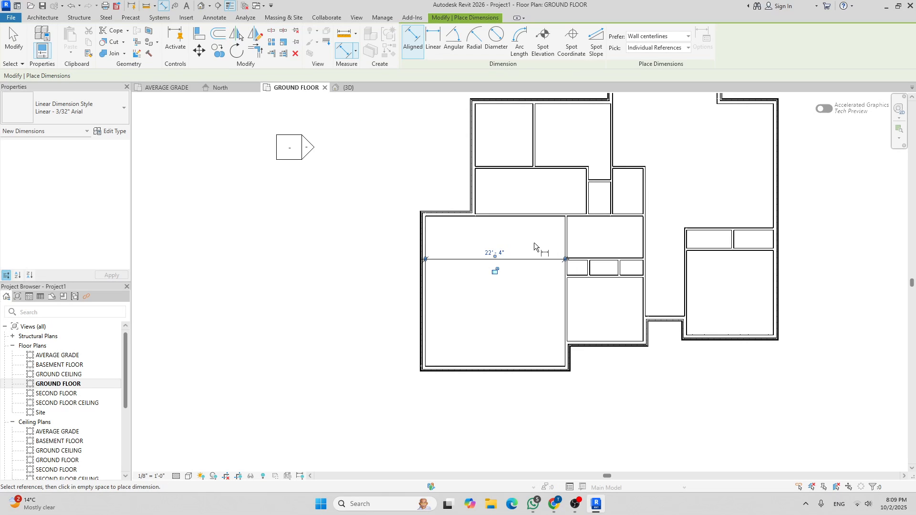
Add a vertical aligned dimension for the large lower-left room between the inner faces of its upper and lower walls
scroll(543, 221, "up", 5)
scroll(547, 217, "up", 4)
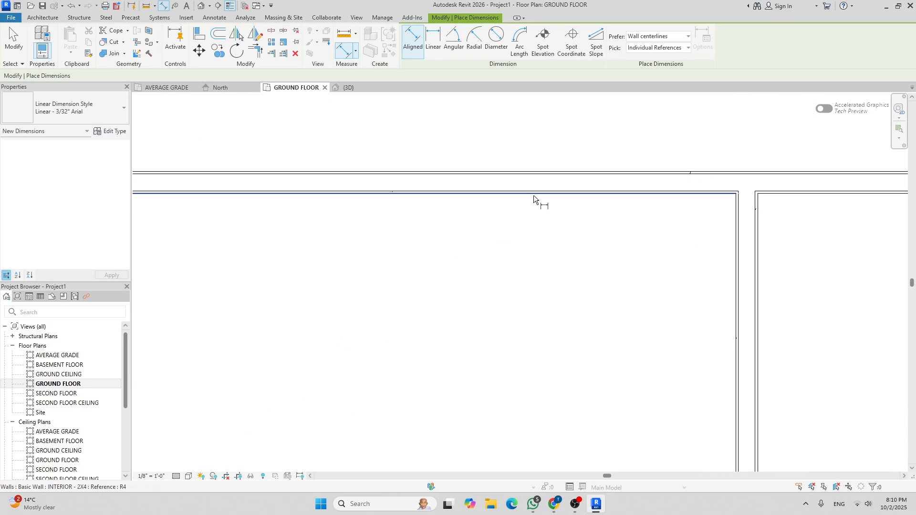
scroll(535, 205, "down", 3)
scroll(539, 229, "down", 6)
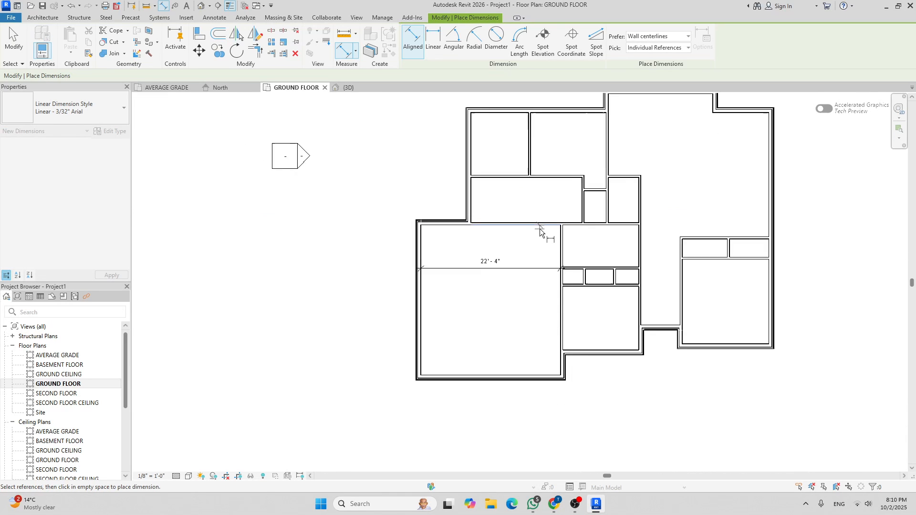
scroll(538, 354, "up", 3)
scroll(544, 358, "up", 3)
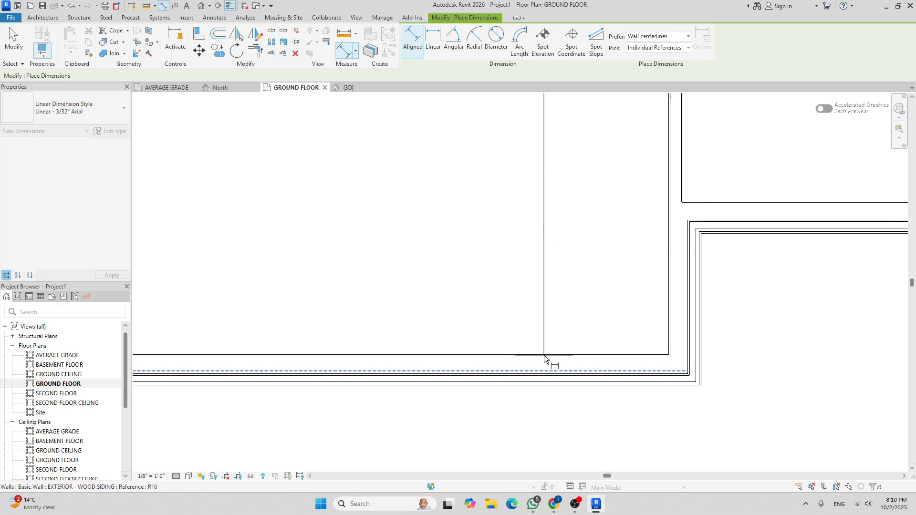
key("Tab")
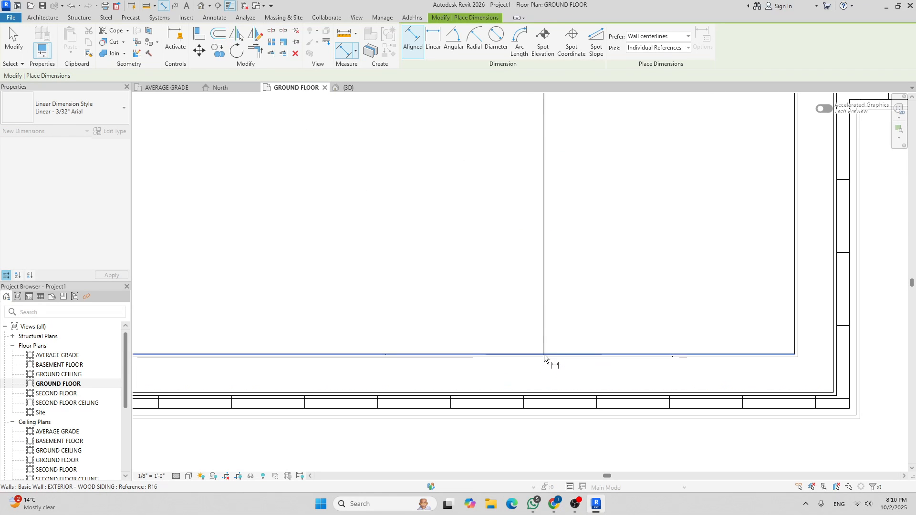
left_click(544, 354)
scroll(546, 306, "down", 1)
scroll(546, 306, "down", 4)
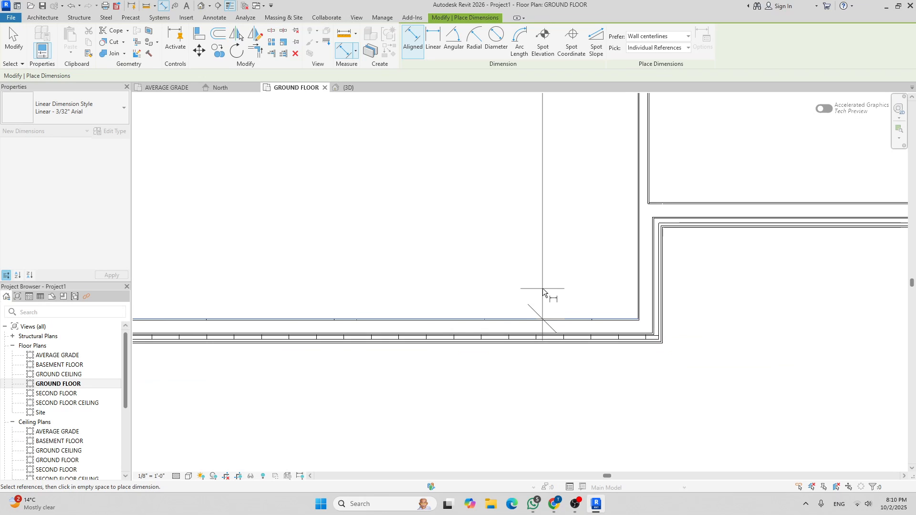
left_click(536, 260)
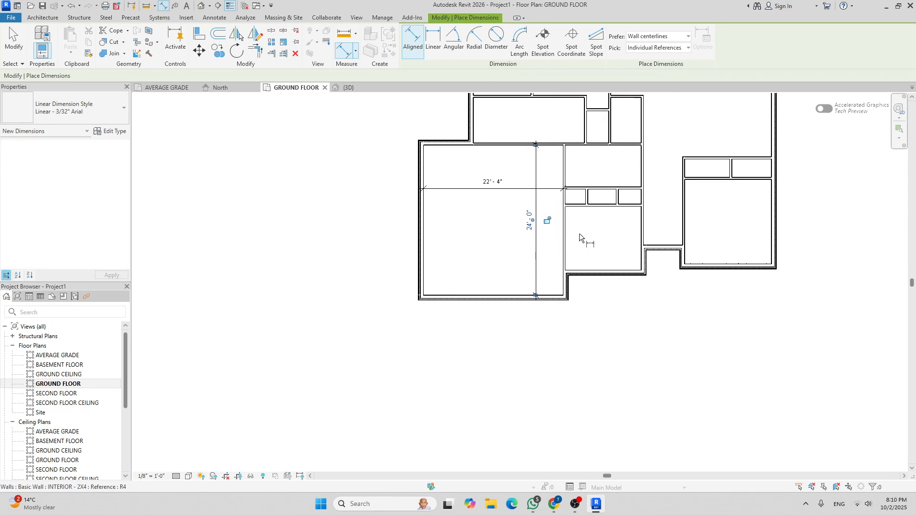
middle_click_drag(570, 238, 455, 295)
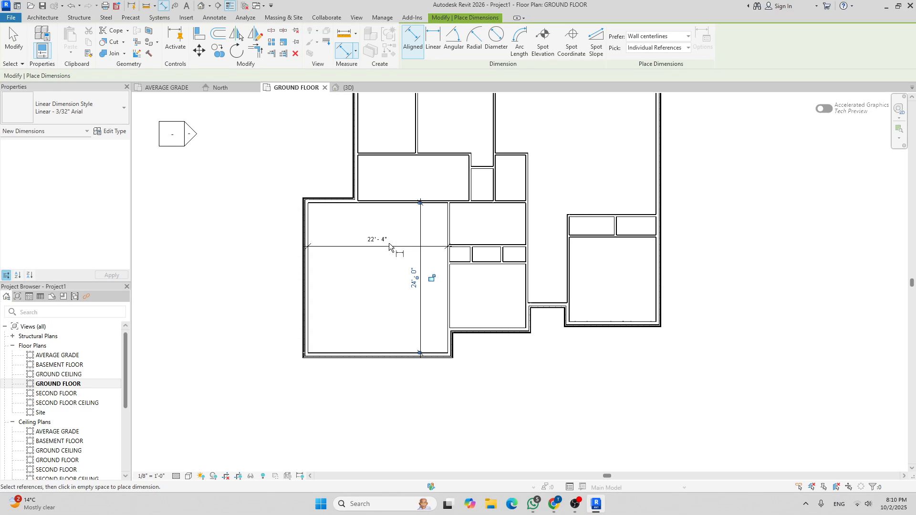
middle_click_drag(544, 259, 413, 260)
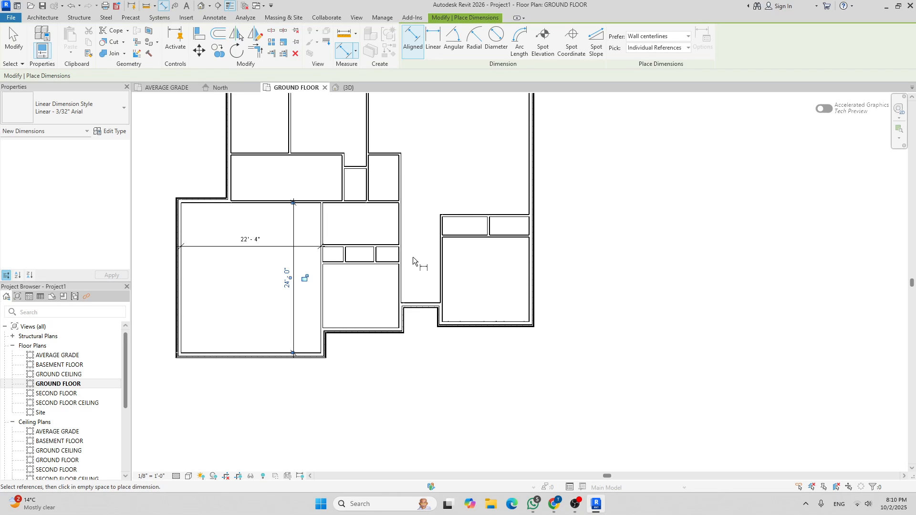
scroll(414, 267, "up", 5)
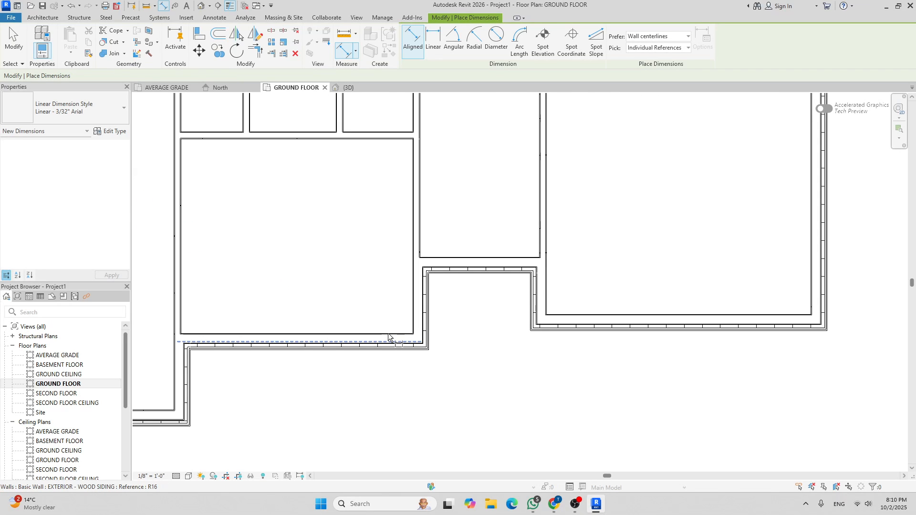
scroll(398, 279, "down", 3)
scroll(388, 203, "up", 4)
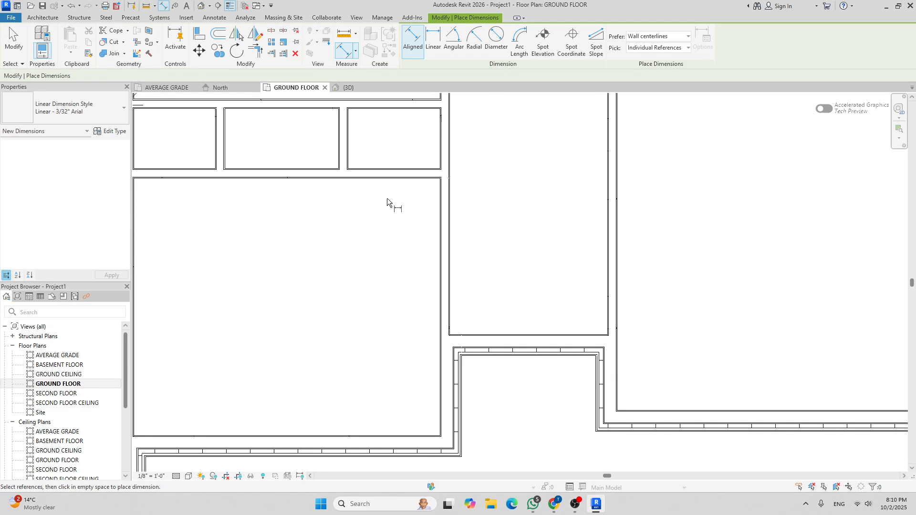
scroll(366, 260, "down", 2)
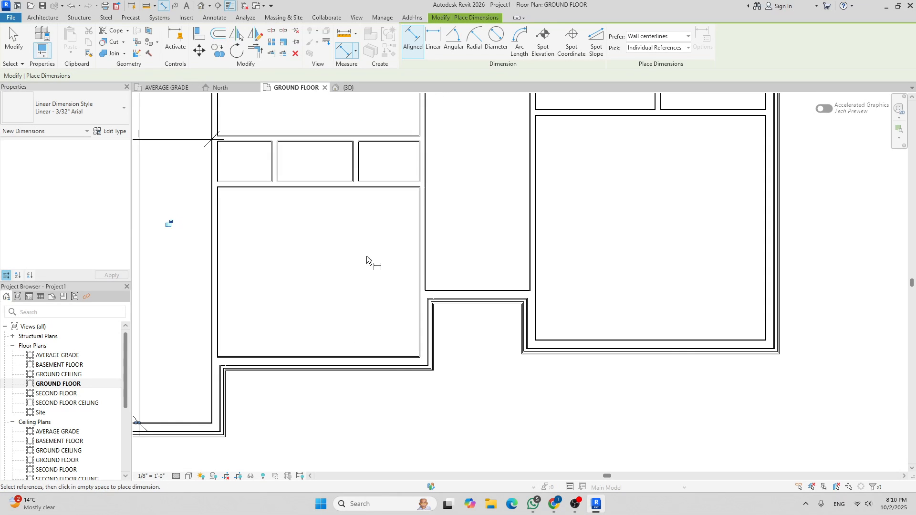
Switch to the browser and calculate the sum 3.5 + 3 + 3.5 with a Google search
left_click(561, 511)
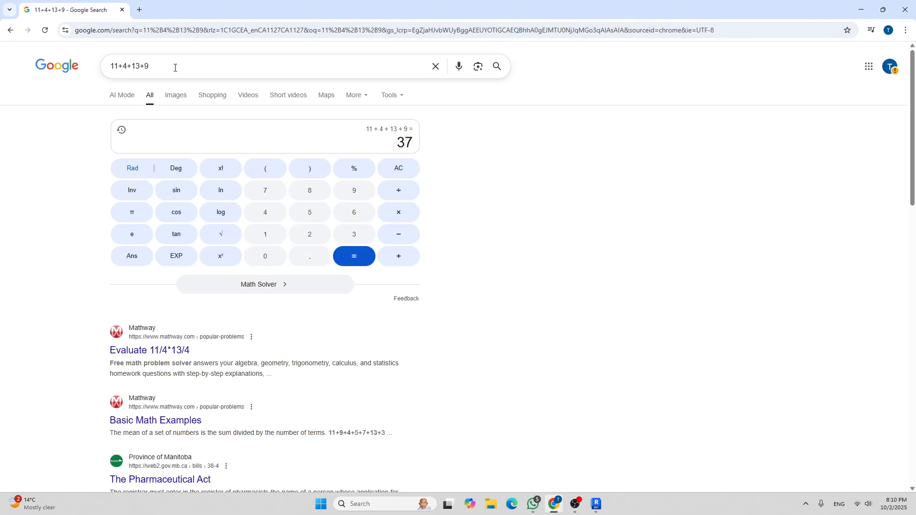
left_click_drag(150, 73, 16, 76)
type("3")
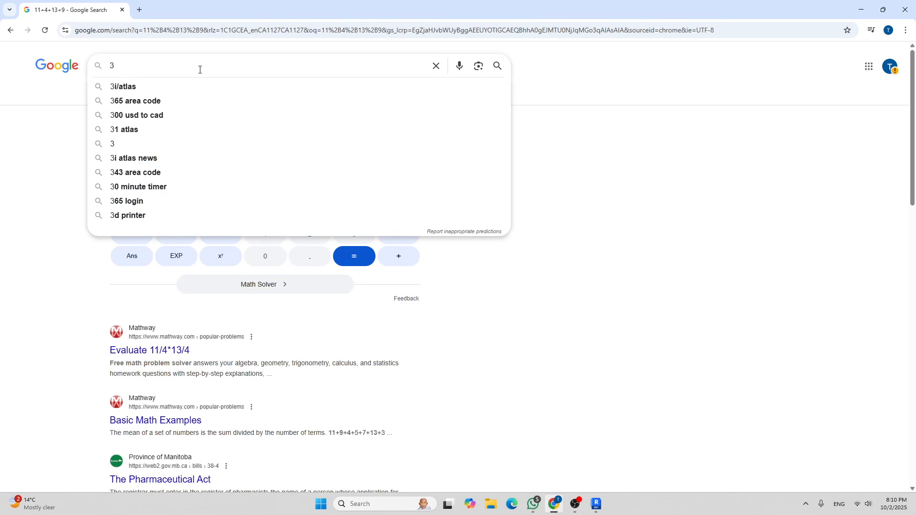
type(".4")
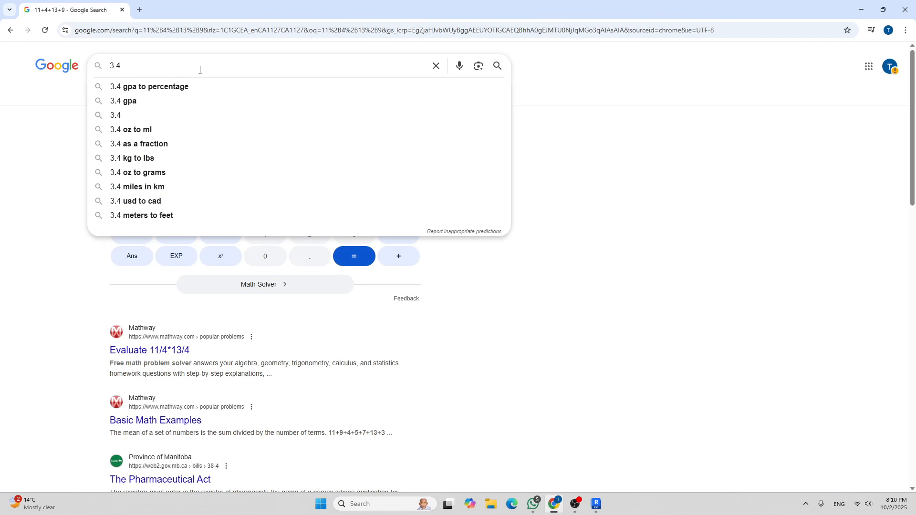
key("BackSpace")
type("5")
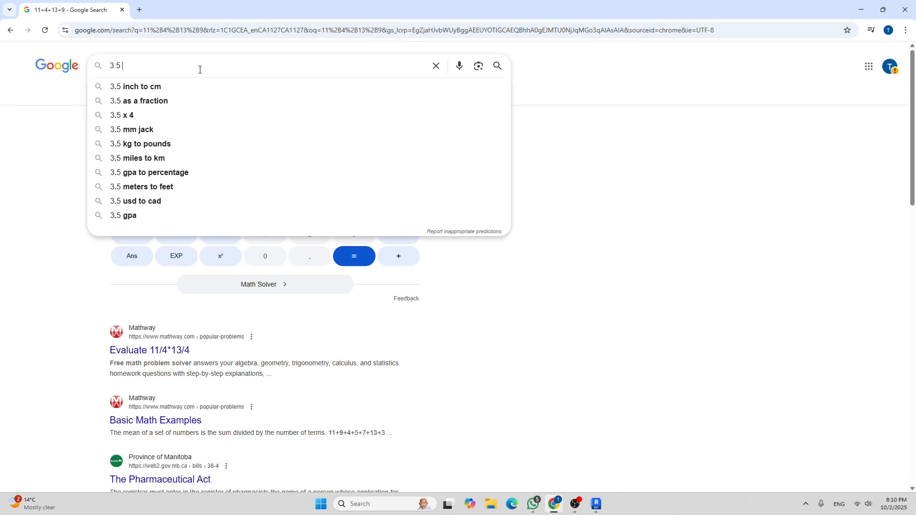
type("+")
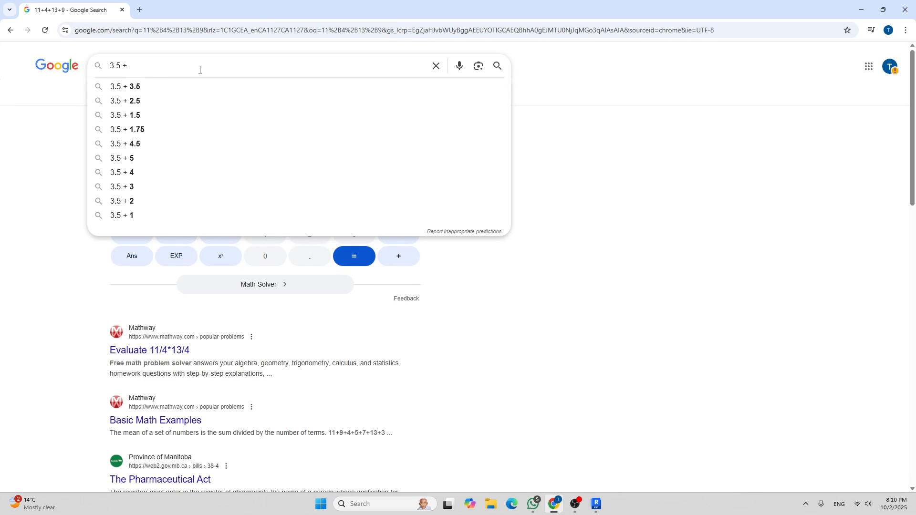
type("3")
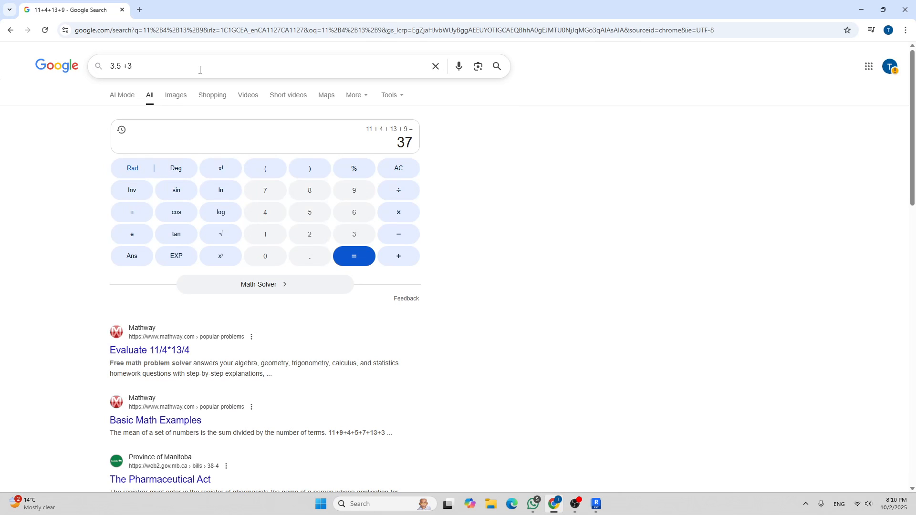
key("BackSpace")
type("3 +")
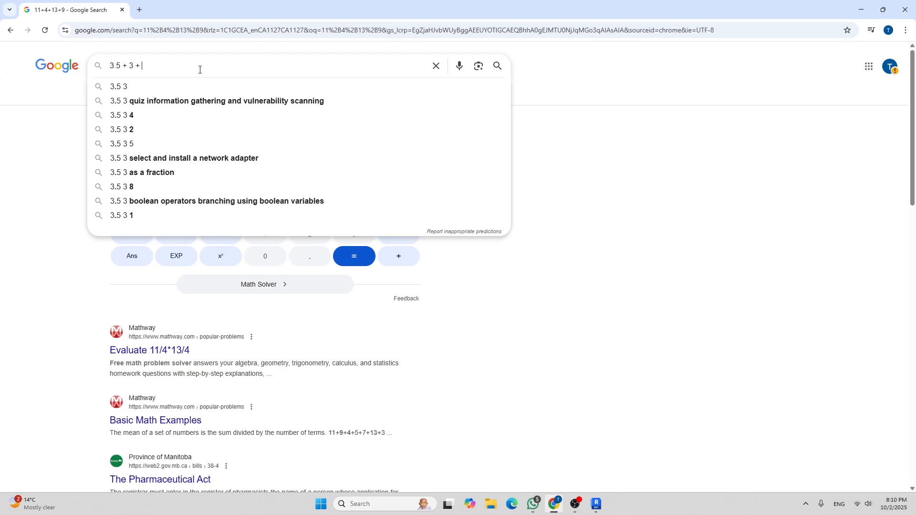
type(" 3'6")
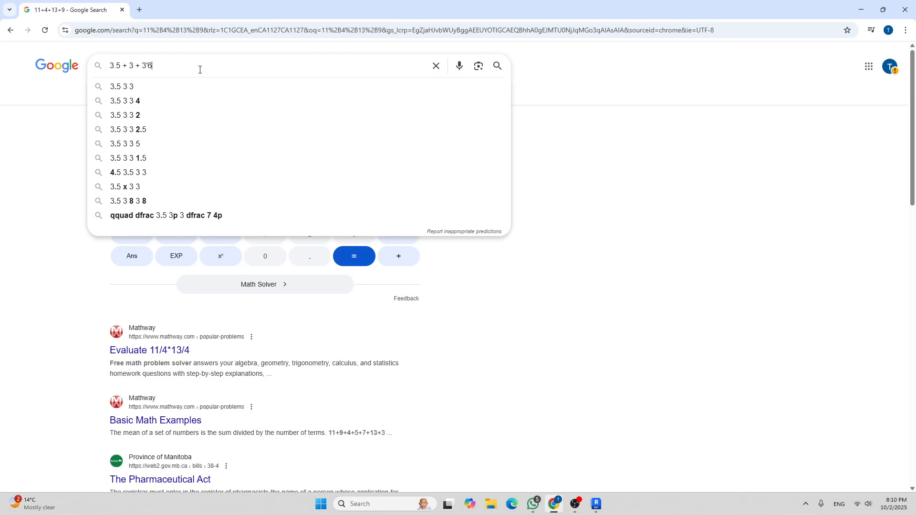
key("BackSpace")
key("BackSpace")
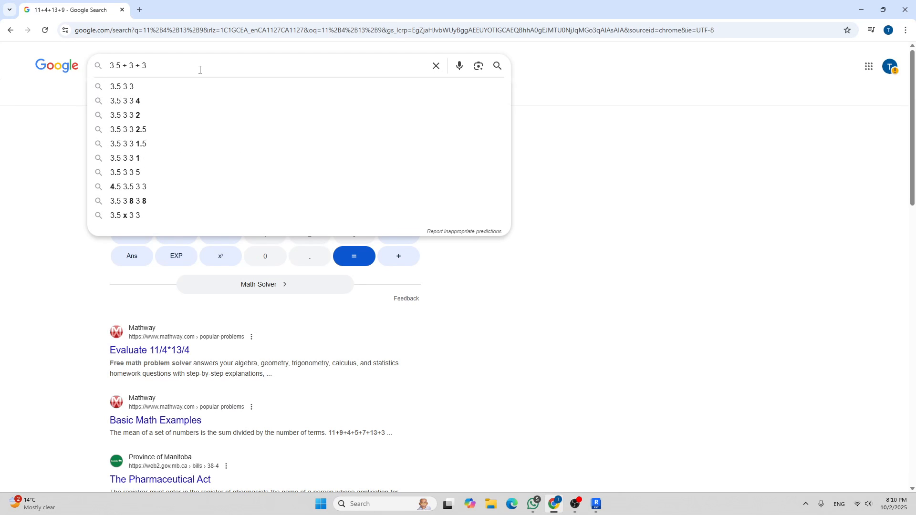
key("Return")
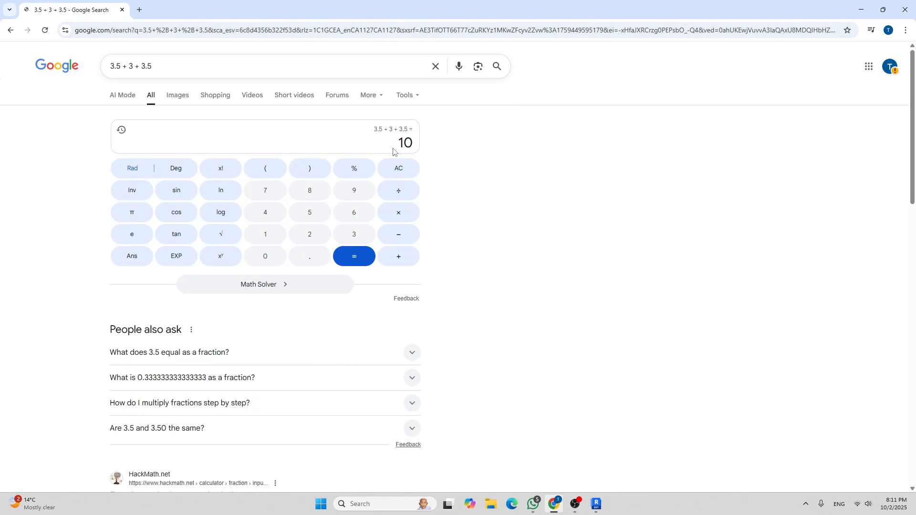
Back in Revit, add a vertical aligned dimension between the inner wall faces of the lower-middle room below the three small compartments
left_click(596, 505)
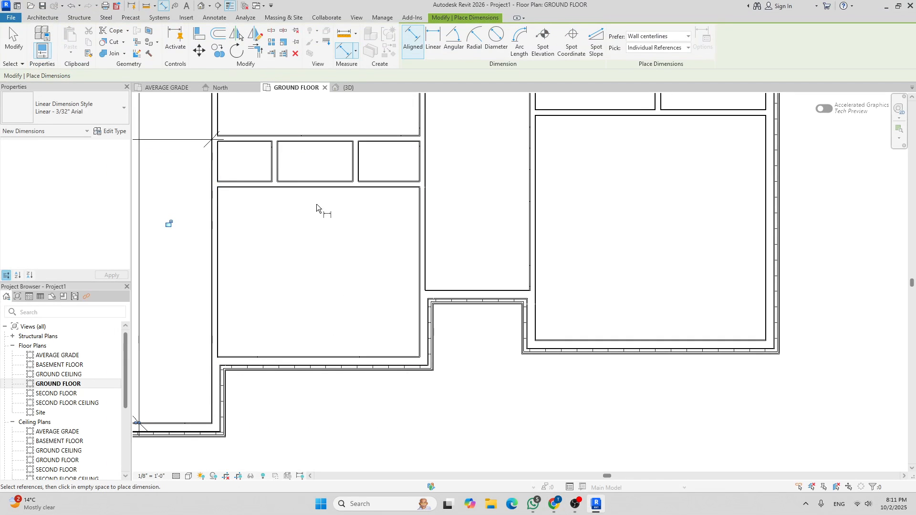
scroll(344, 341, "up", 2)
scroll(341, 322, "down", 4)
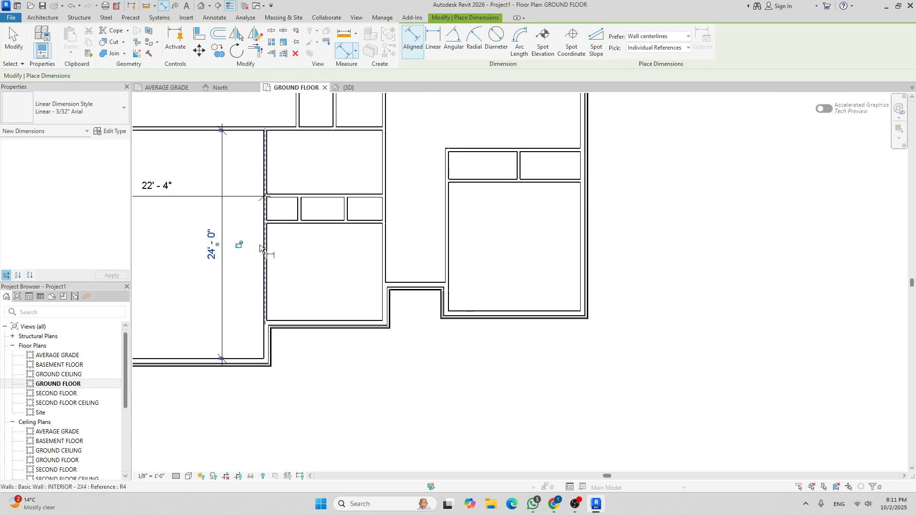
scroll(274, 270, "up", 2)
scroll(315, 327, "up", 3)
scroll(319, 273, "down", 2)
scroll(389, 307, "up", 3)
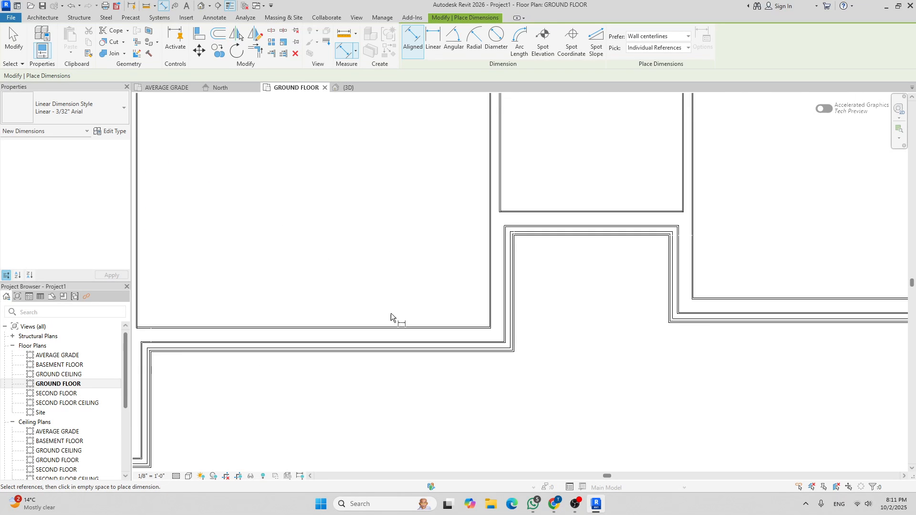
scroll(388, 307, "up", 2)
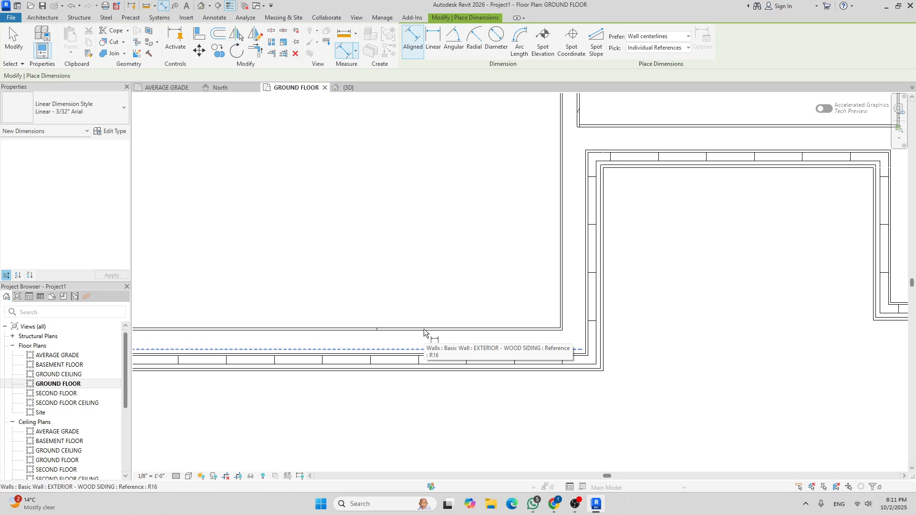
left_click(424, 333)
scroll(396, 245, "down", 3)
scroll(411, 202, "down", 2)
scroll(410, 167, "up", 6)
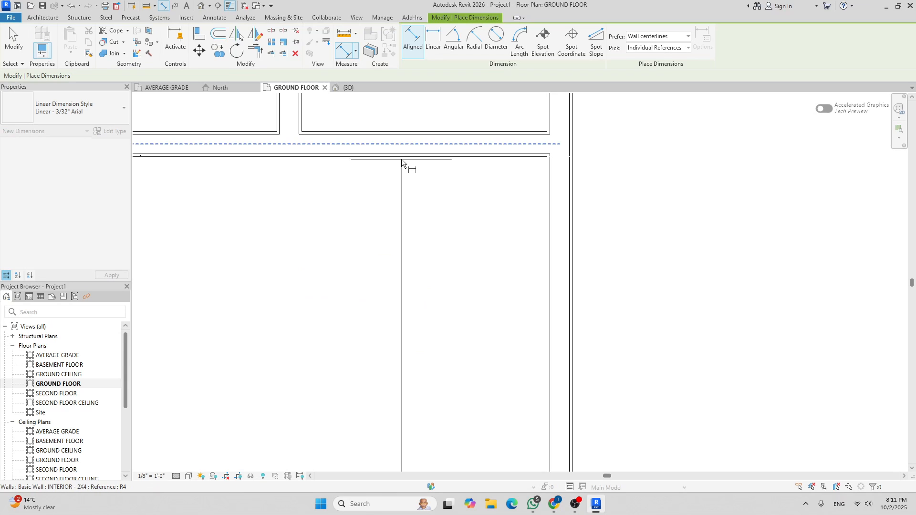
left_click(402, 158)
scroll(402, 159, "down", 3)
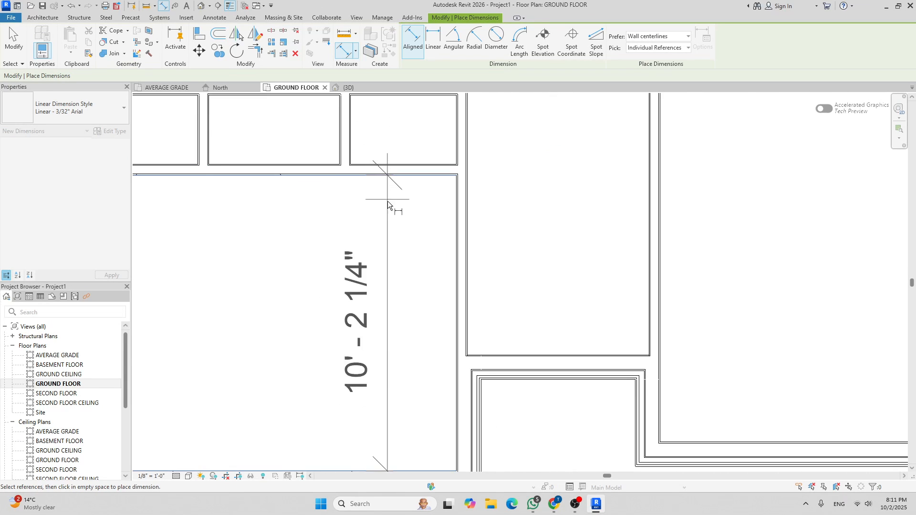
left_click(386, 245)
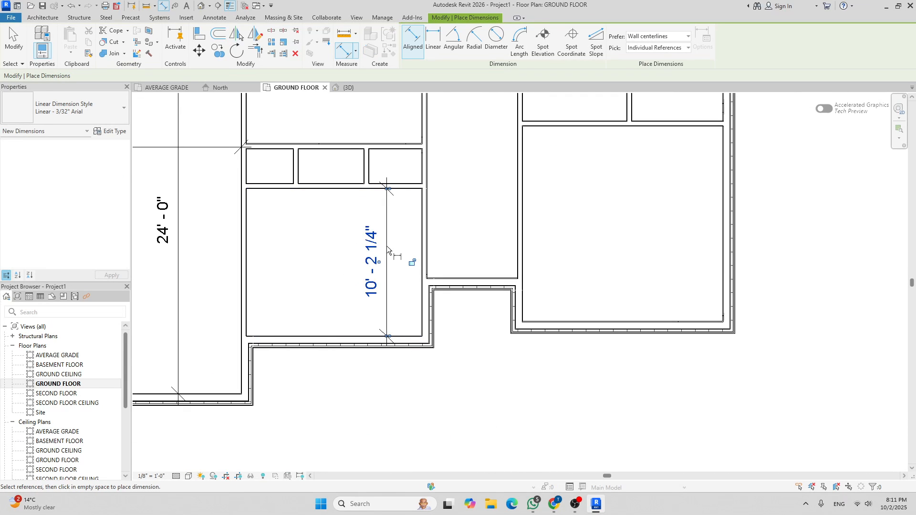
scroll(419, 216, "down", 2)
key("Escape")
key("Escape")
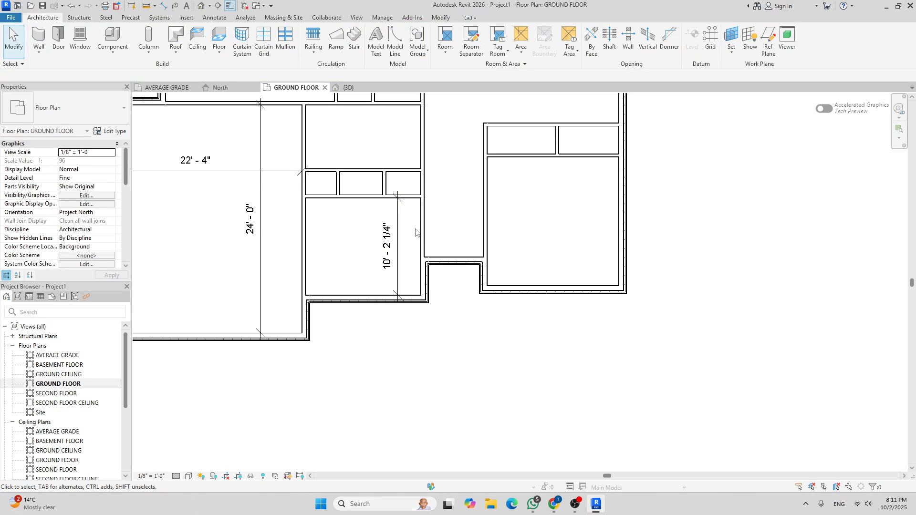
Move the upper wall of the lower-middle room by setting the room's vertical dimension to 10'
scroll(409, 227, "up", 2)
left_click(414, 179)
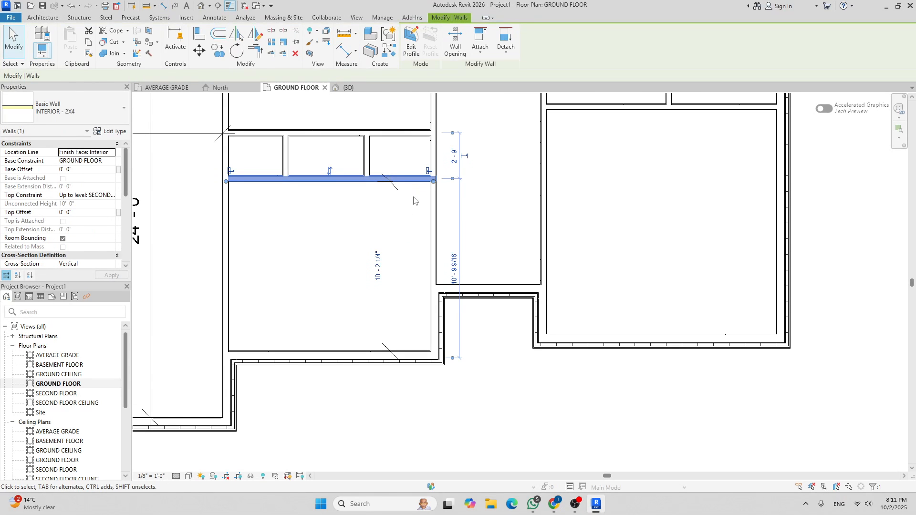
left_click(378, 267)
type("10'")
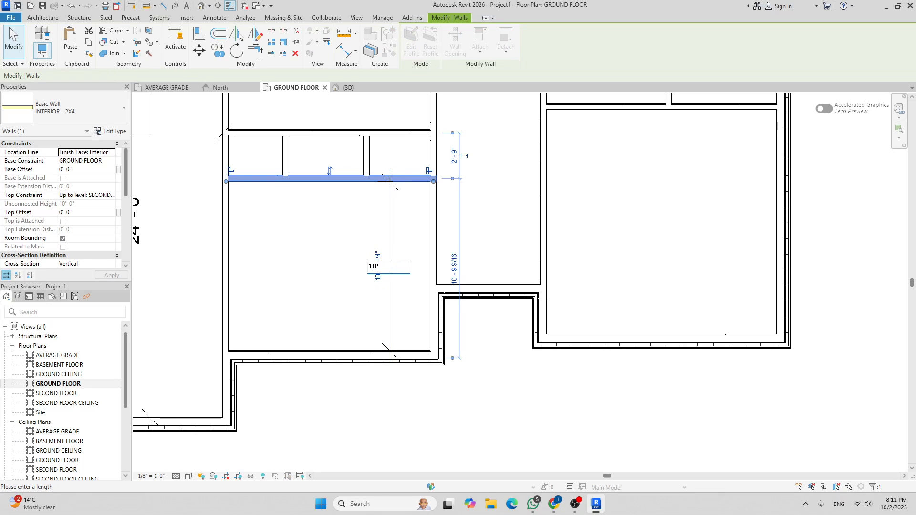
key("Return")
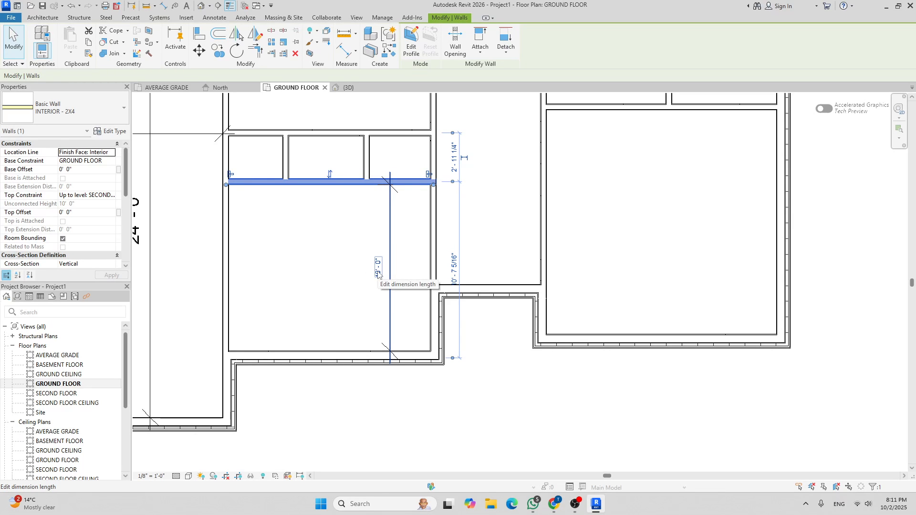
left_click(315, 247)
scroll(315, 247, "down", 1)
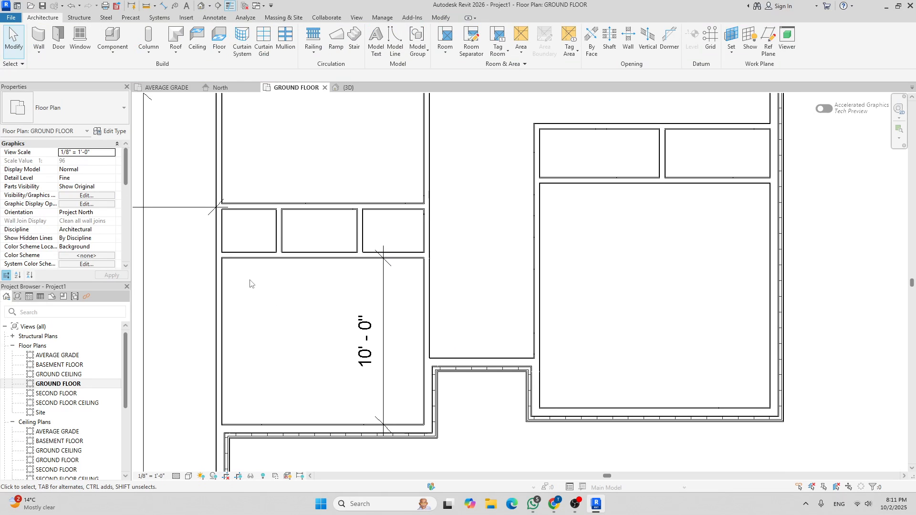
Add a vertical aligned dimension between the inner wall faces of the leftmost compartment above the lower-middle room
scroll(296, 226, "up", 3)
scroll(298, 229, "down", 2)
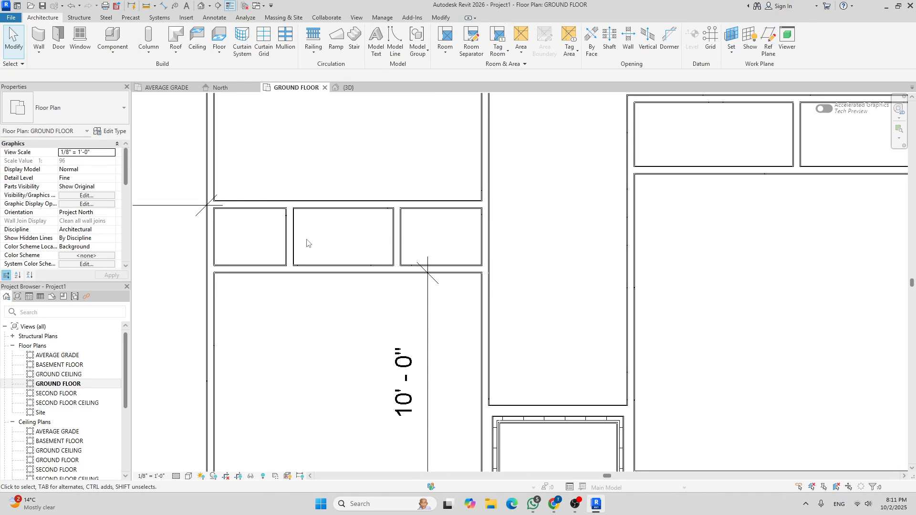
key("d")
key("i")
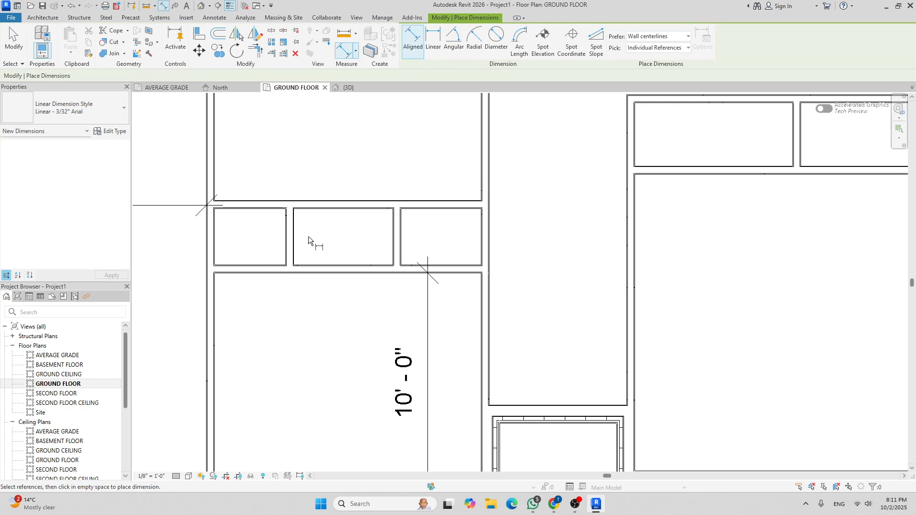
scroll(234, 251, "up", 2)
scroll(254, 252, "up", 2)
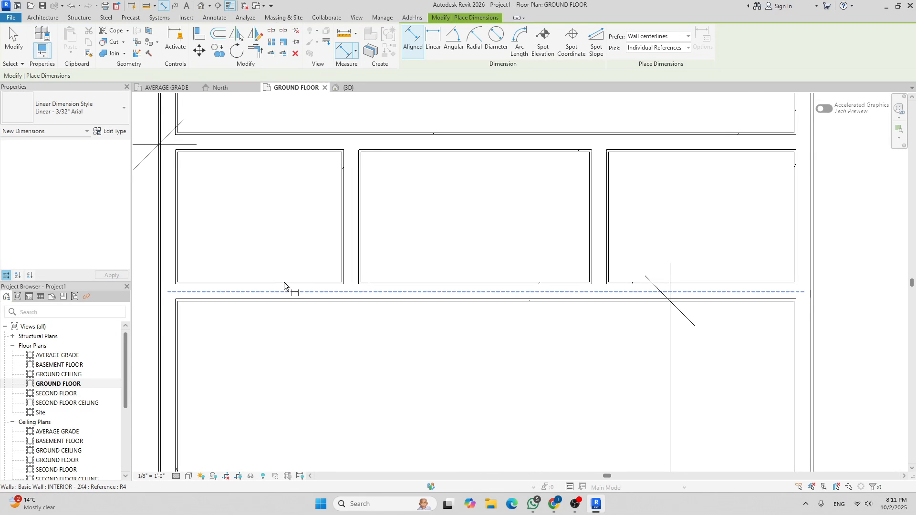
left_click(285, 282)
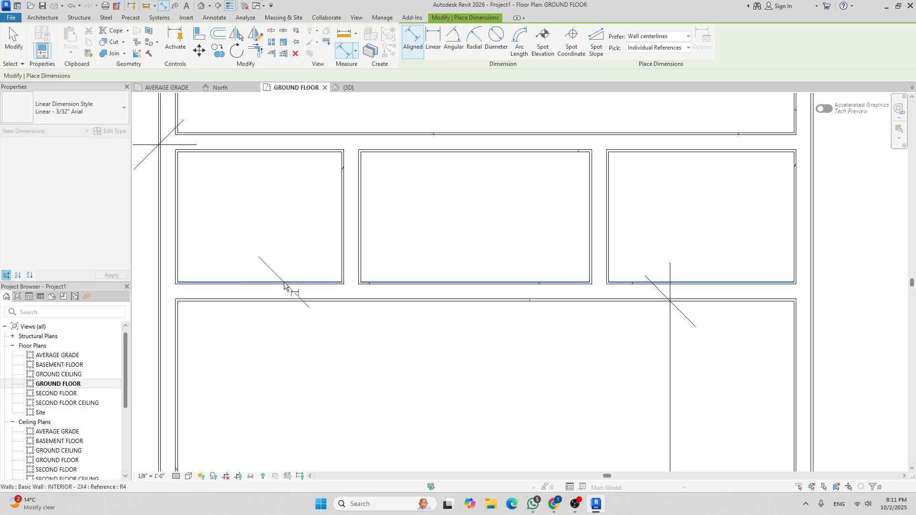
left_click(306, 153)
scroll(286, 215, "down", 3)
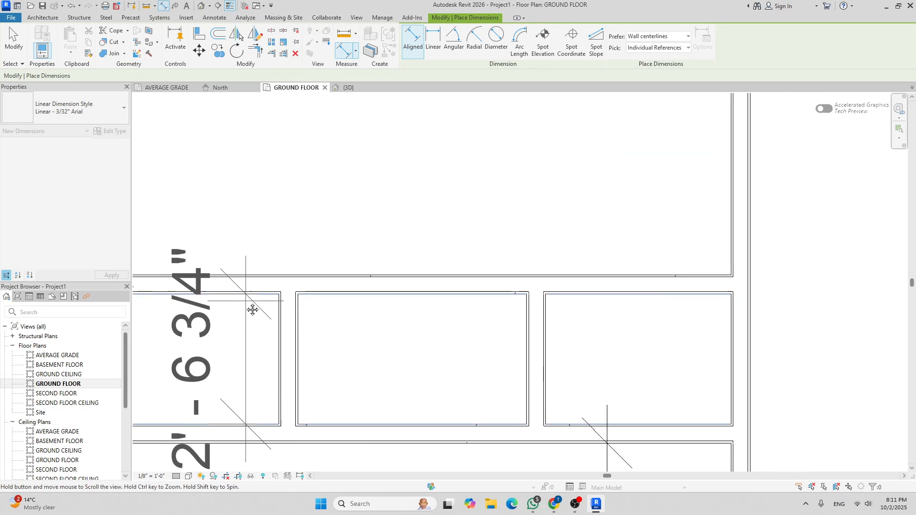
left_click(247, 195)
scroll(272, 234, "down", 3)
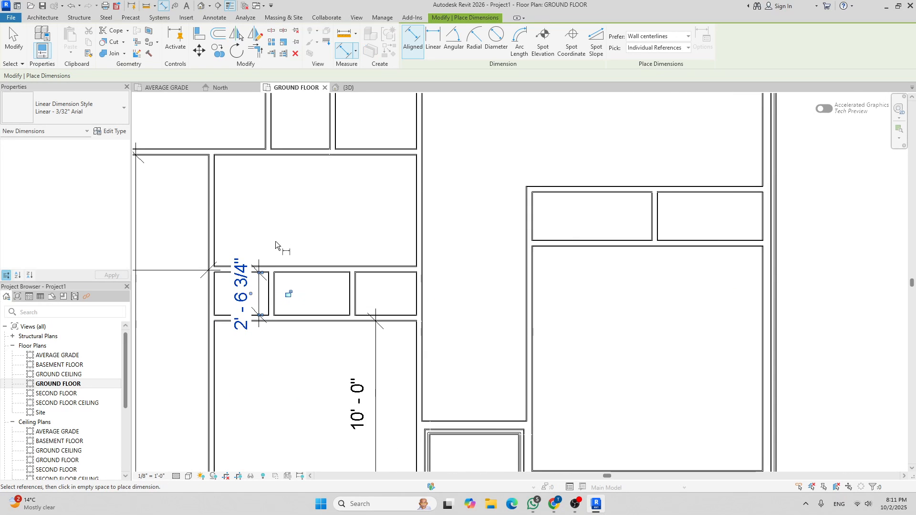
key("Escape")
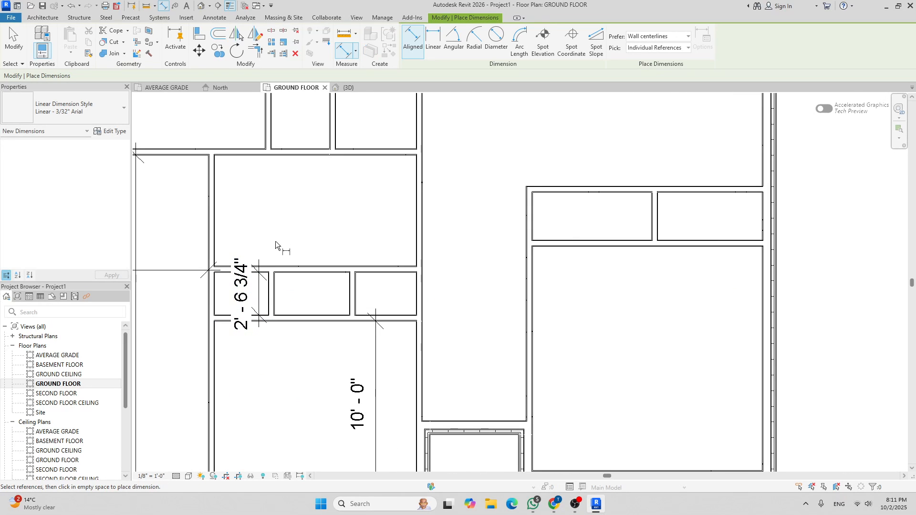
key("Escape")
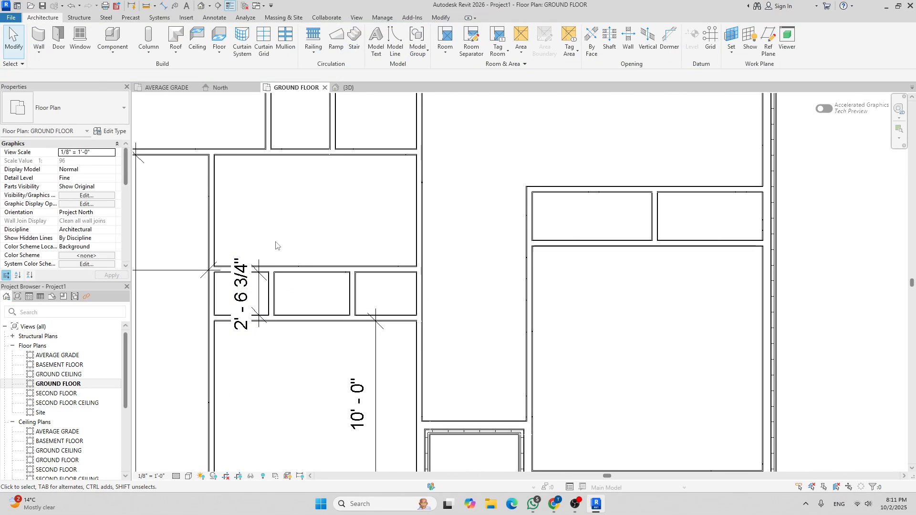
Move the upper wall of the three-compartment row by setting the row's inner depth to 2'
left_click(285, 269)
scroll(250, 296, "up", 2)
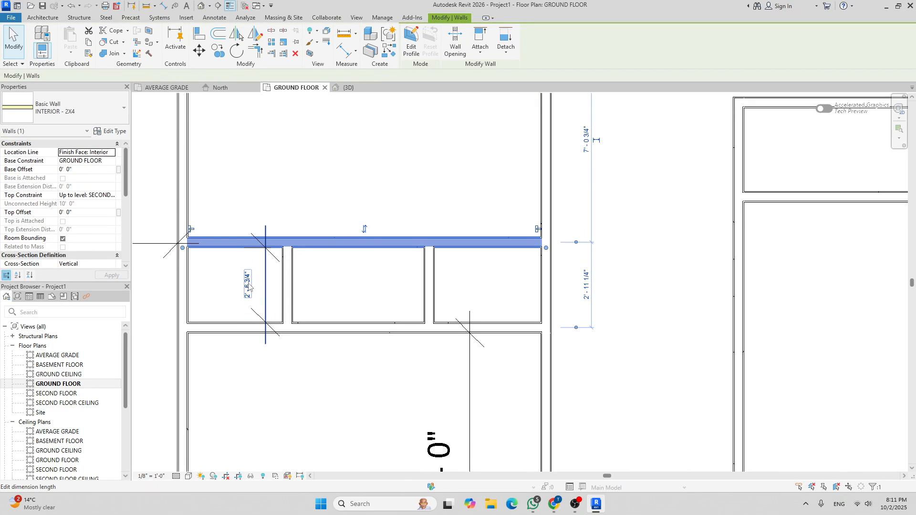
left_click(247, 285)
type("2")
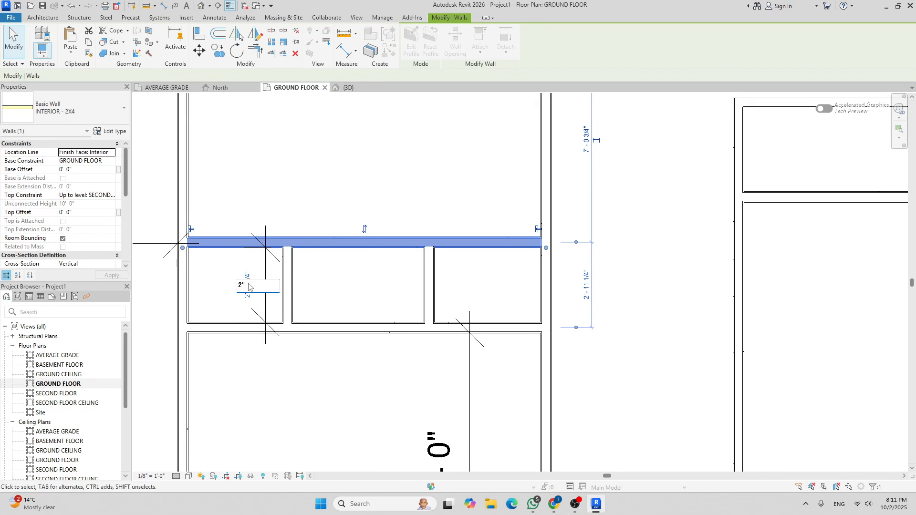
type("'")
key("Return")
key("Escape")
scroll(278, 232, "down", 2)
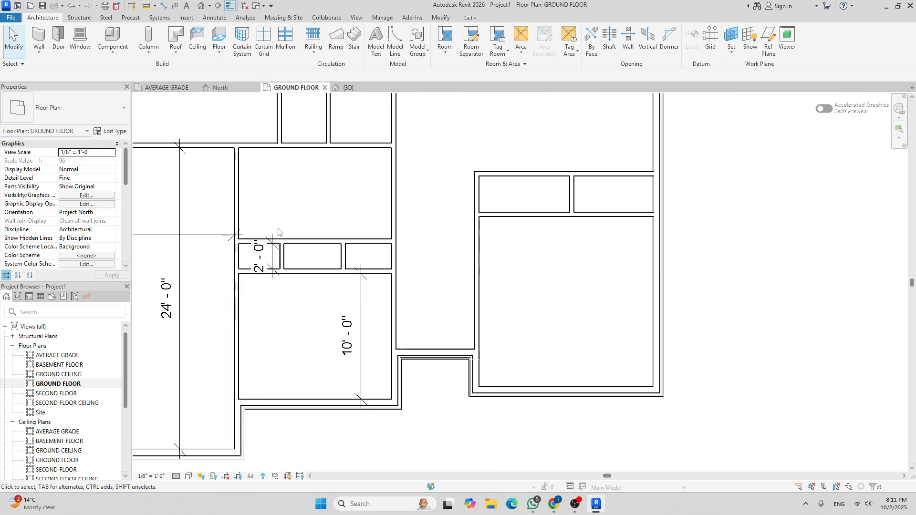
Add a vertical aligned dimension between the inner wall faces of the room directly above the three-compartment row
scroll(278, 232, "down", 2)
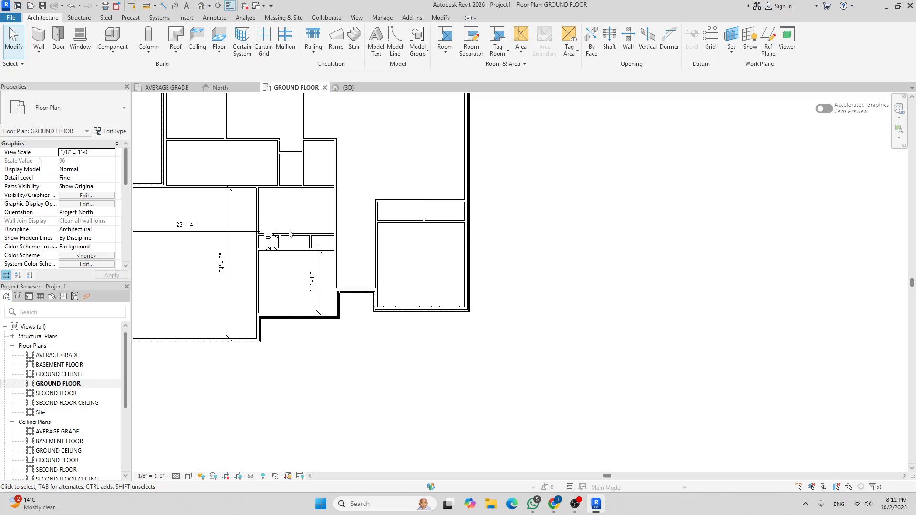
key("d")
key("i")
scroll(295, 220, "up", 1)
scroll(300, 220, "up", 2)
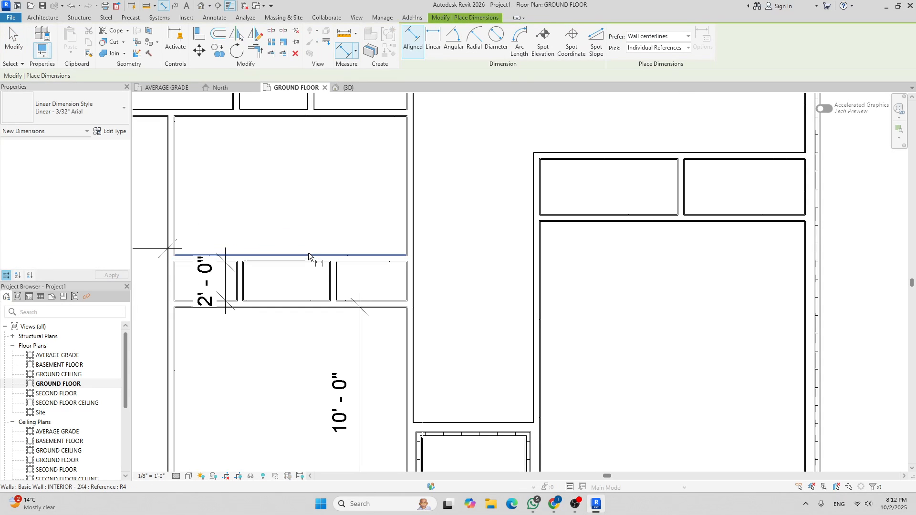
left_click(309, 254)
middle_click_drag(296, 151, 272, 265)
scroll(272, 246, "up", 2)
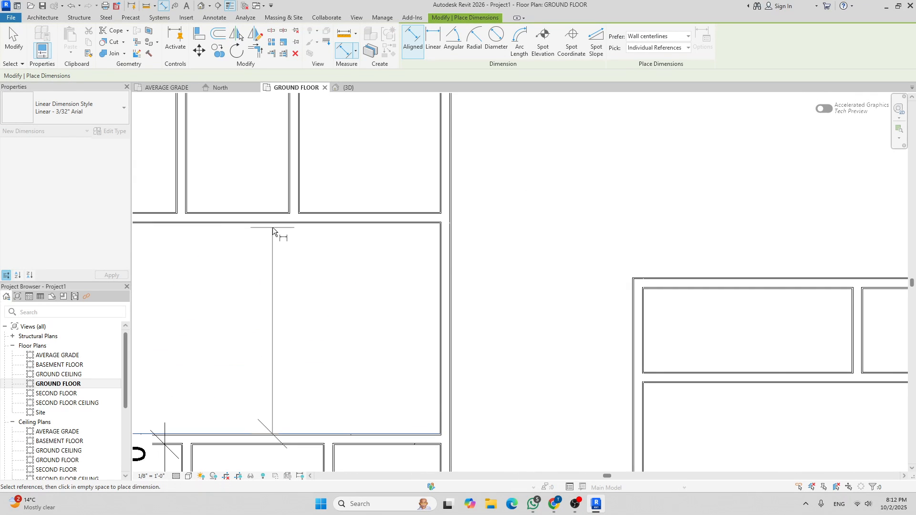
left_click(272, 223)
scroll(272, 224, "down", 2)
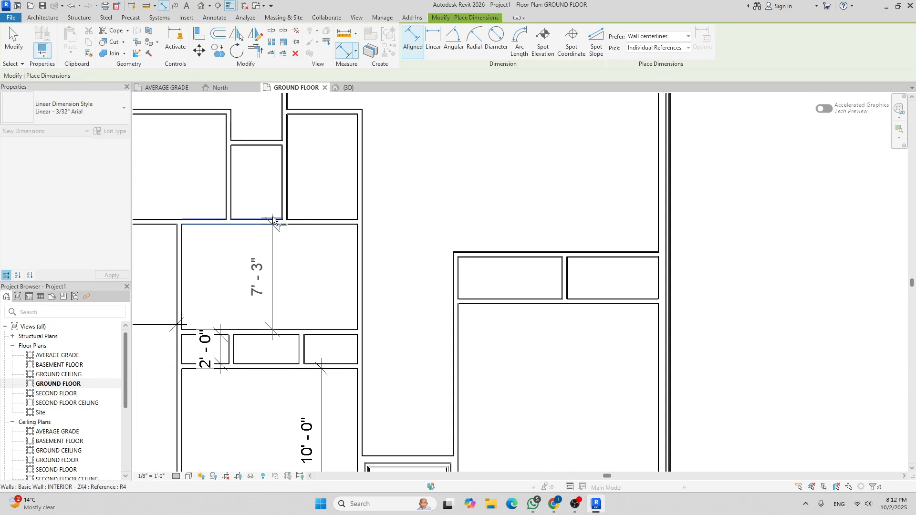
left_click(272, 176)
scroll(300, 230, "down", 1)
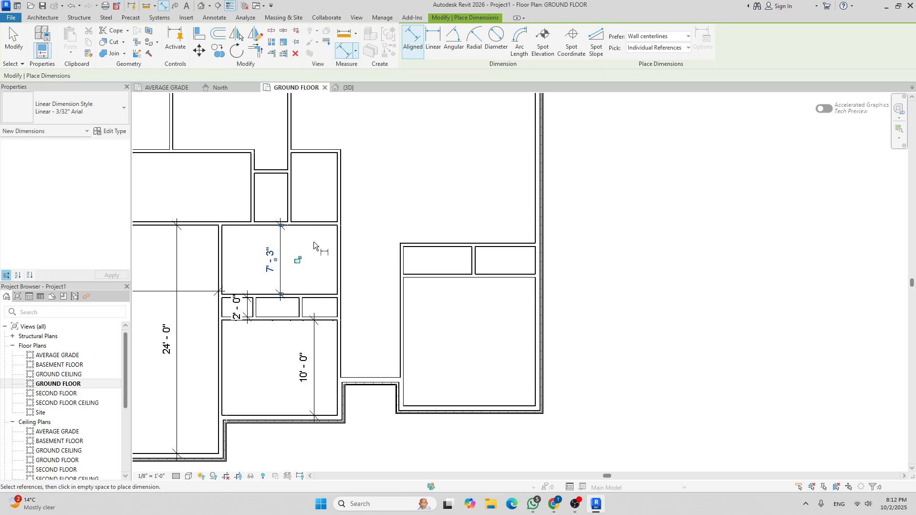
Add a horizontal aligned dimension between the inner side-wall faces of the small room at the upper right of the central block
scroll(313, 241, "down", 2)
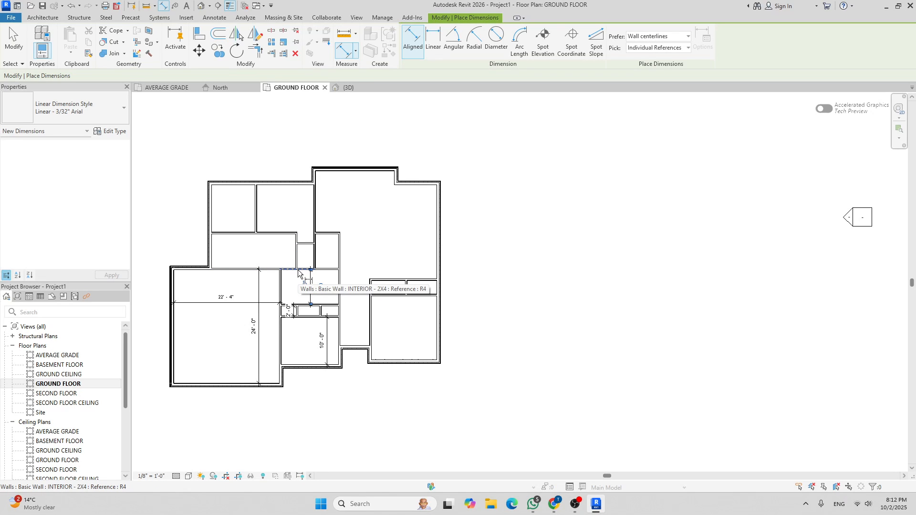
scroll(306, 258, "up", 4)
scroll(306, 208, "down", 3)
scroll(320, 213, "up", 5)
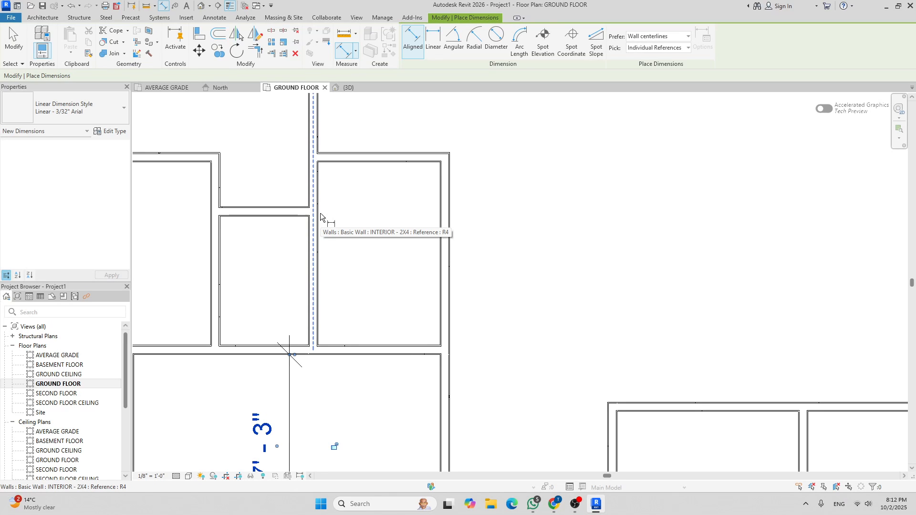
left_click(320, 214)
scroll(434, 236, "up", 2)
left_click(445, 238)
left_click(400, 262)
scroll(400, 239, "down", 3)
Add a vertical aligned dimension between the upper and lower inner wall faces of the same small room and finish dimensioning
scroll(400, 190, "up", 3)
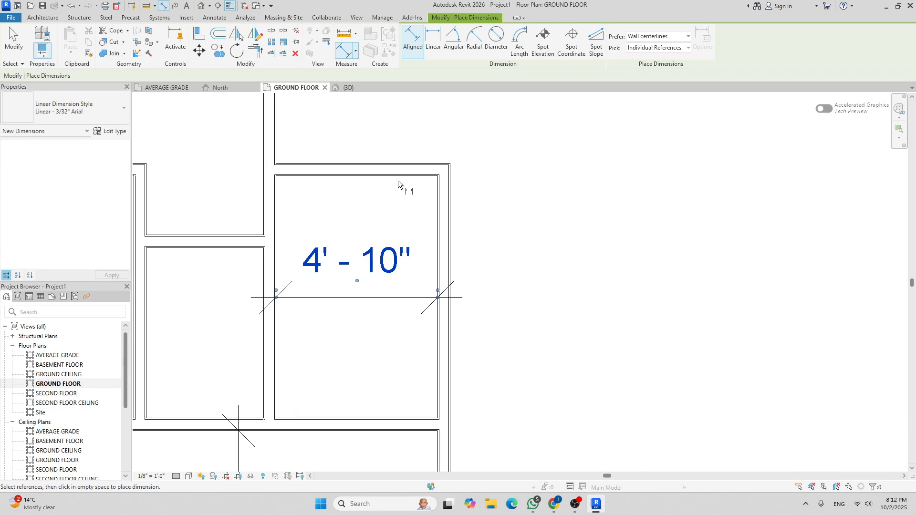
left_click(397, 178)
left_click(395, 420)
scroll(403, 382, "down", 4)
left_click(410, 359)
scroll(409, 359, "up", 1)
scroll(401, 278, "down", 4)
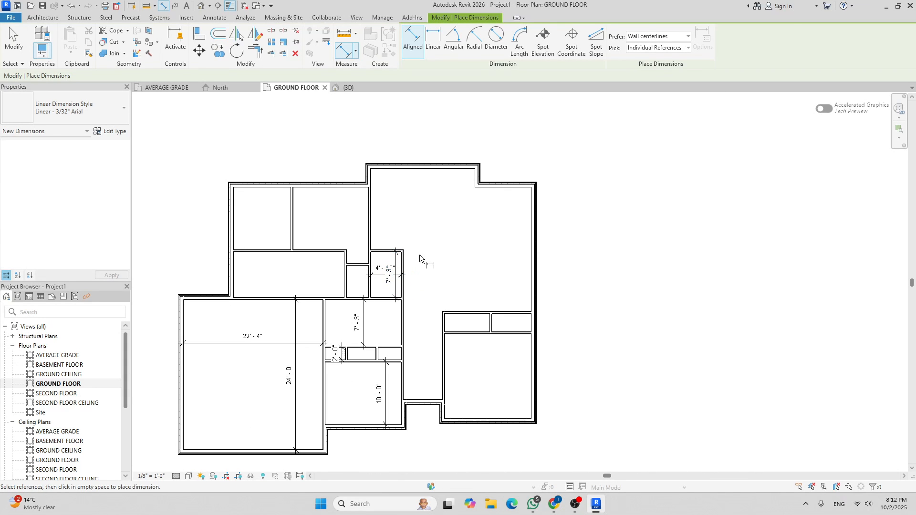
key("Escape")
key("Escape")
Move the small room's upper wall by setting its vertical inner dimension to 6' 3"
scroll(409, 268, "up", 4)
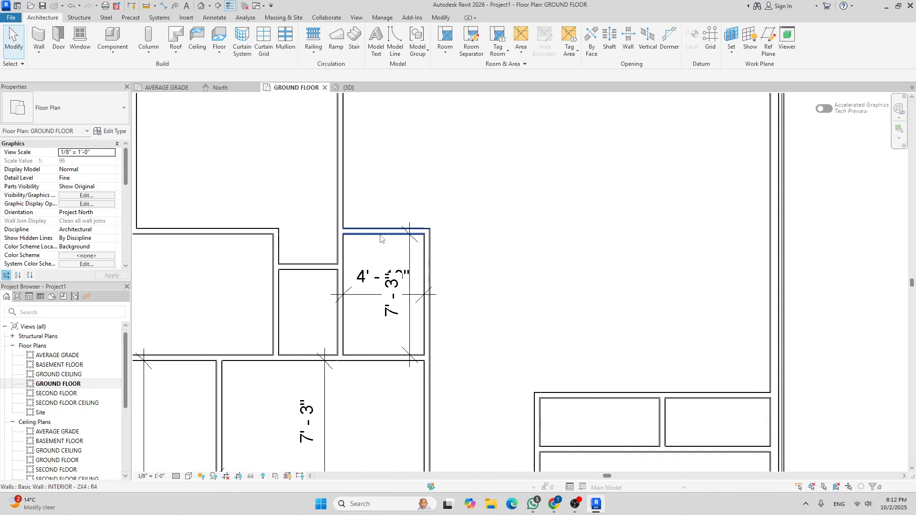
left_click(417, 232)
scroll(396, 293, "up", 2)
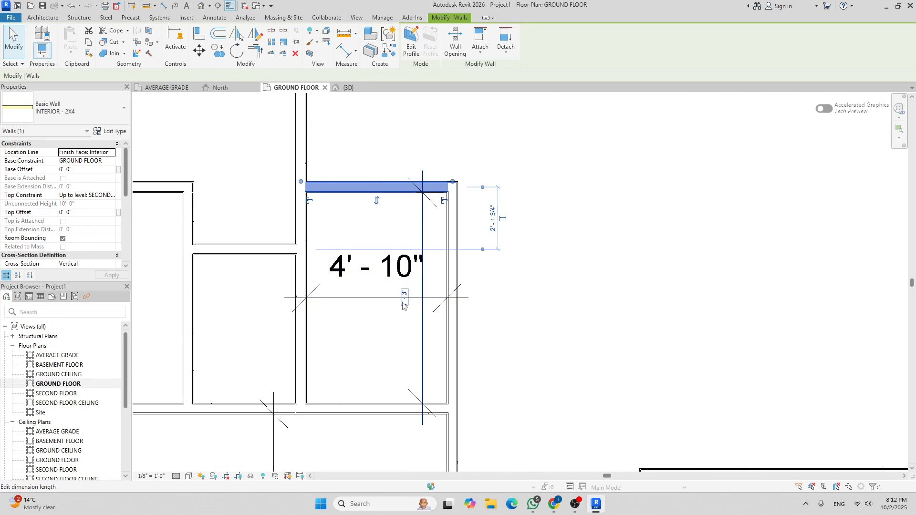
left_click(399, 297)
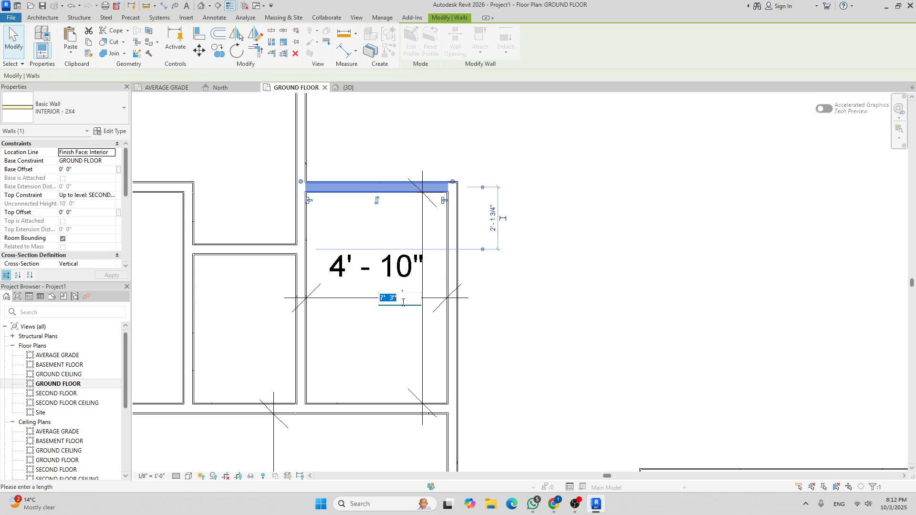
type("6' - 3\"")
key("Return")
scroll(405, 344, "down", 4)
scroll(422, 335, "down", 2)
key("Escape")
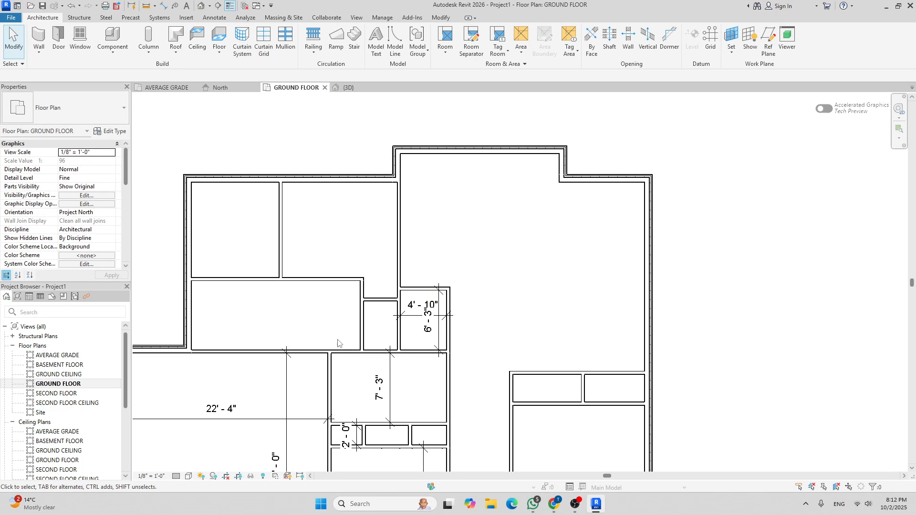
Add a vertical aligned dimension between the inner wall faces of the wide room left of the narrow compartment
key("d")
key("l")
scroll(325, 341, "up", 4)
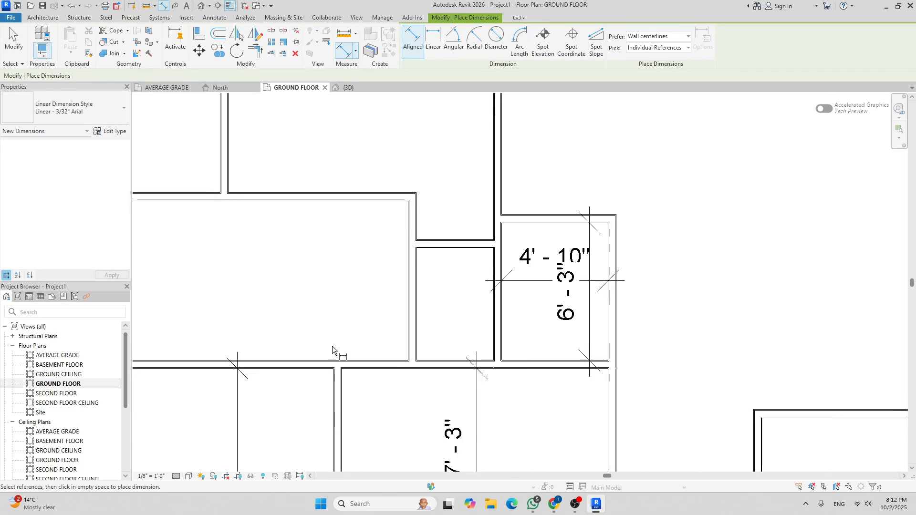
left_click(352, 366)
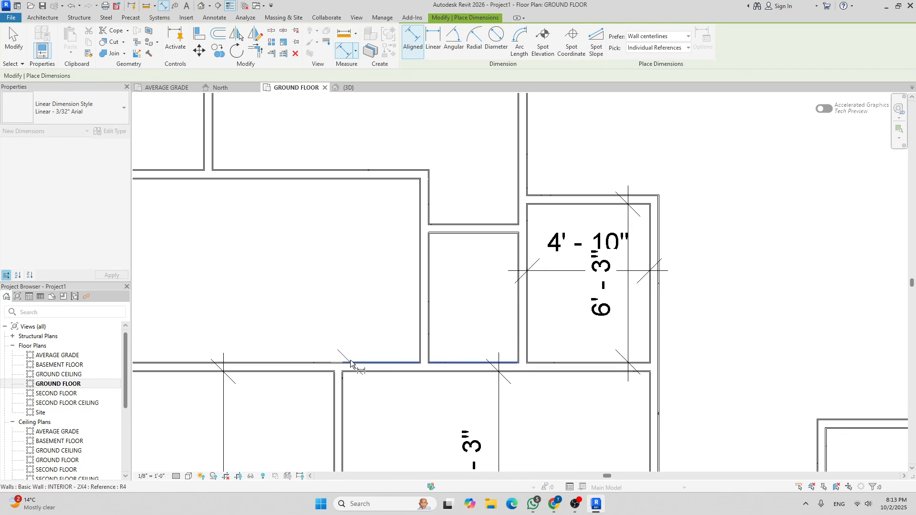
left_click(354, 177)
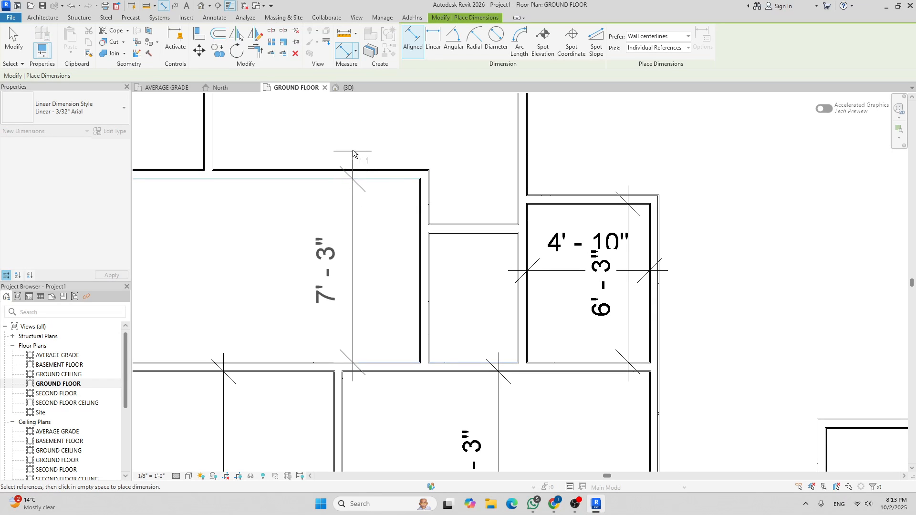
left_click(353, 185)
scroll(353, 186, "down", 3)
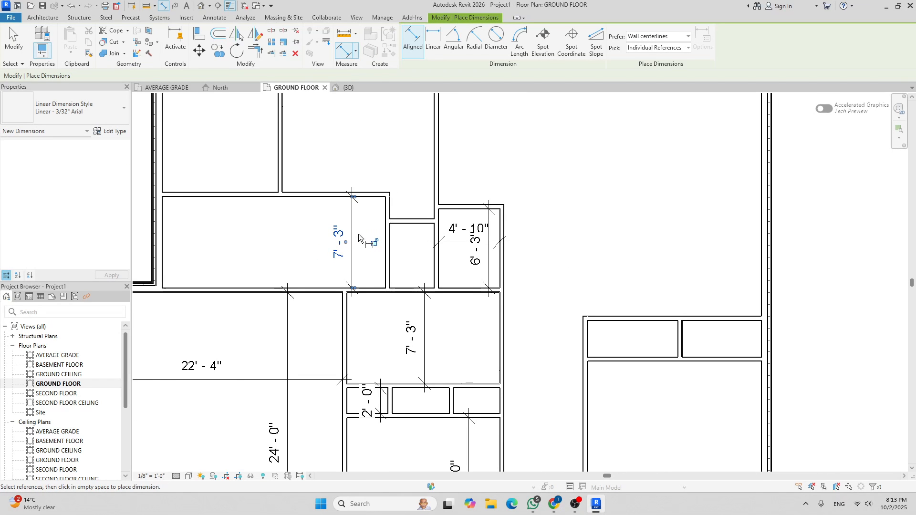
key("Escape")
key("Escape")
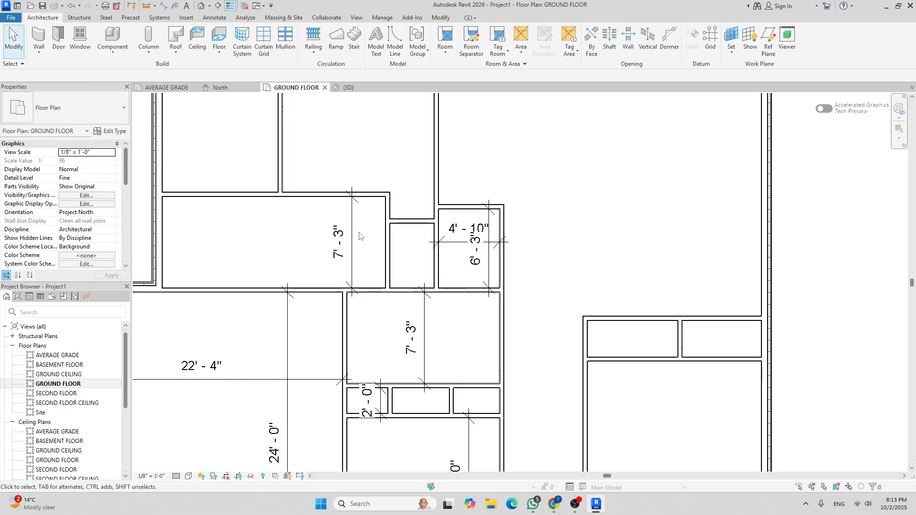
Move the wide room's upper wall by setting its vertical inner dimension to 6' 3"
left_click(368, 196)
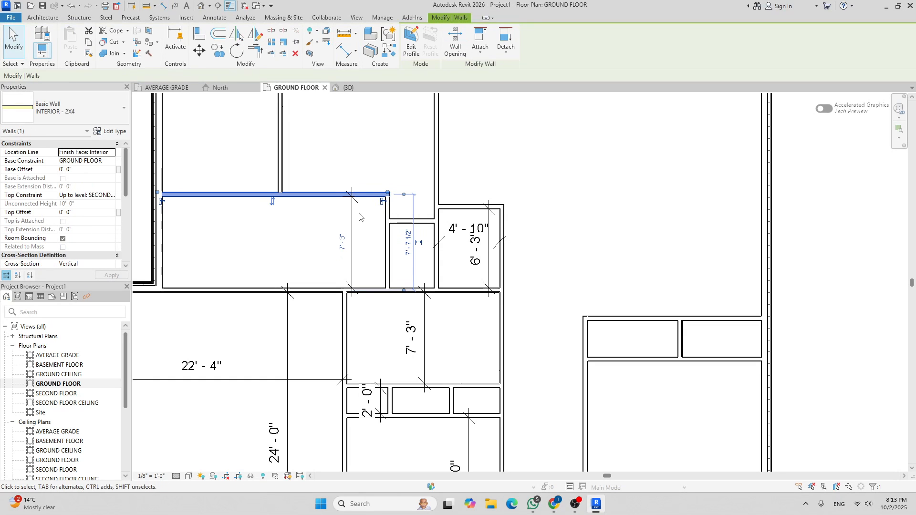
left_click(340, 241)
type("6")
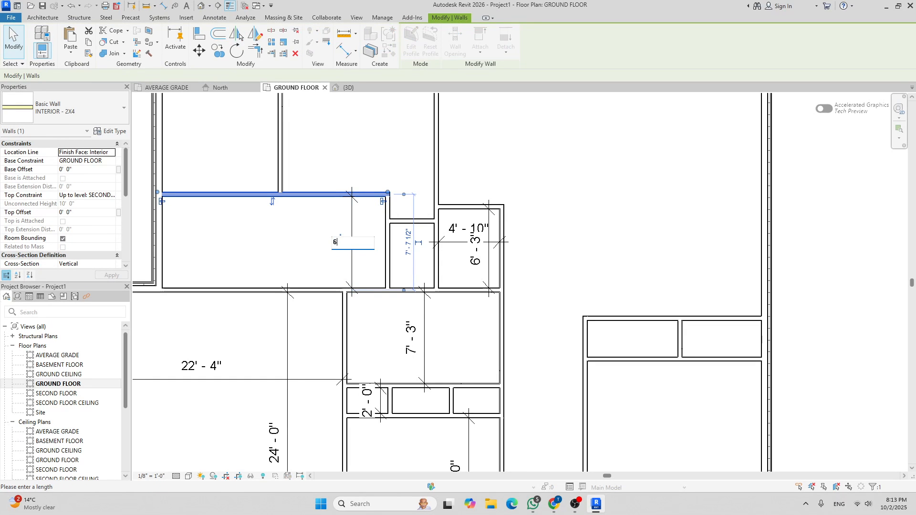
type("' - 3")
key("Return")
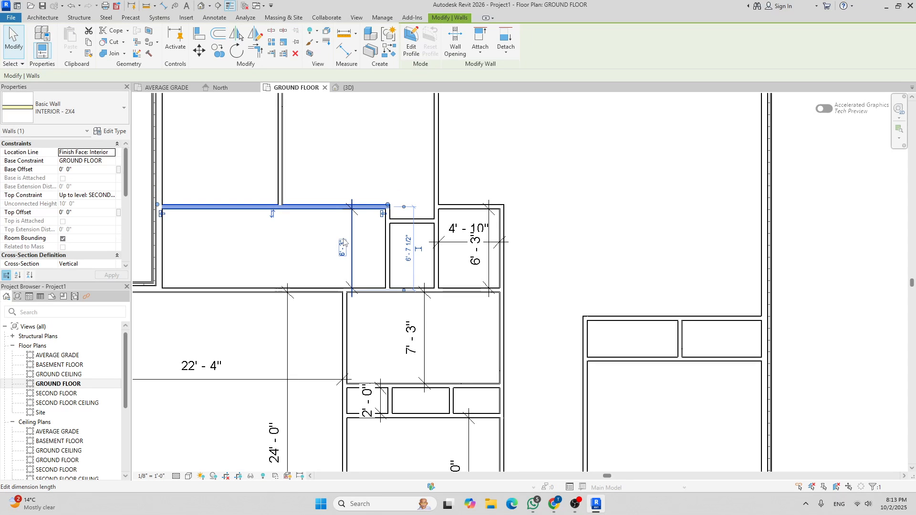
left_click(317, 160)
scroll(319, 167, "down", 5)
scroll(286, 238, "up", 4)
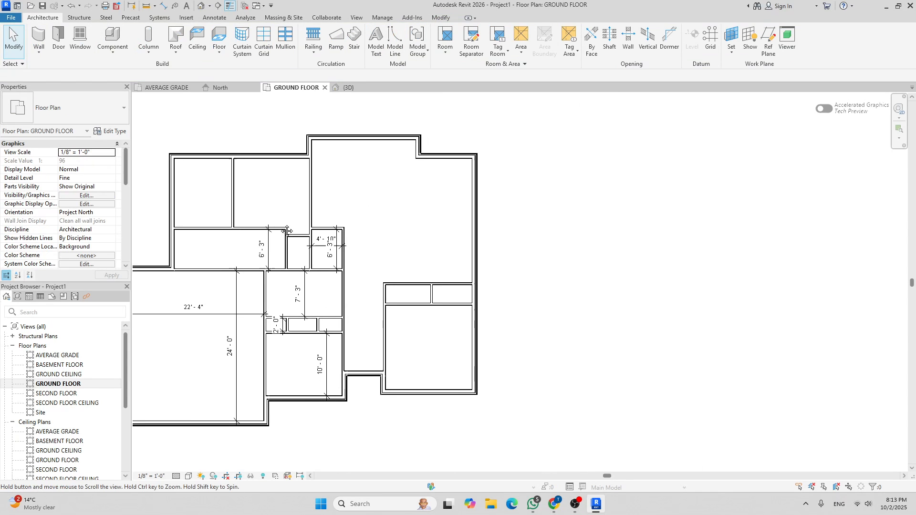
scroll(287, 258, "down", 4)
scroll(291, 260, "up", 6)
scroll(301, 265, "down", 2)
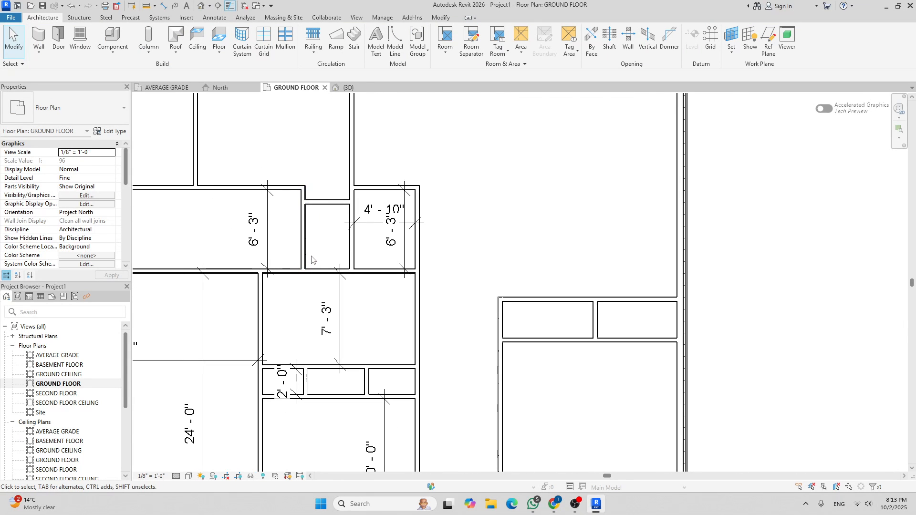
Add a horizontal aligned dimension between the inner side-wall faces of the narrow compartment between the wide room and the small room
key("d")
key("i")
scroll(310, 234, "up", 5)
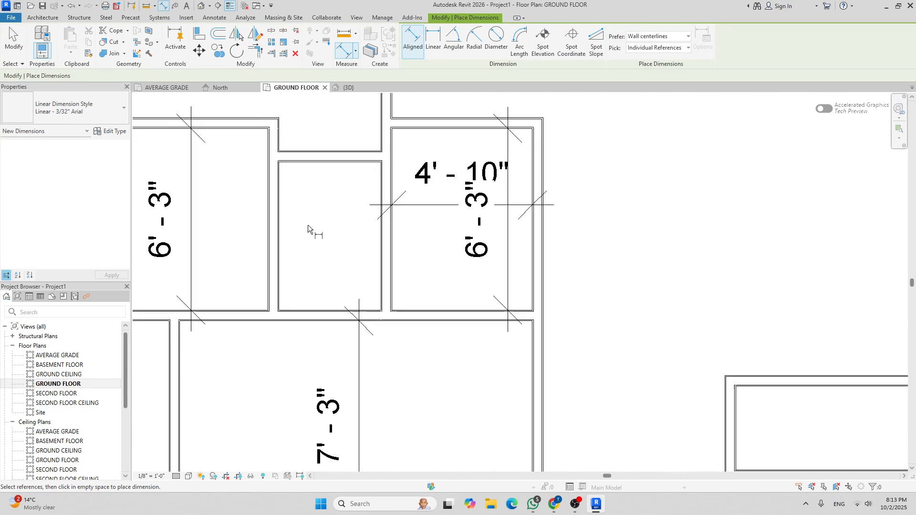
left_click(272, 215)
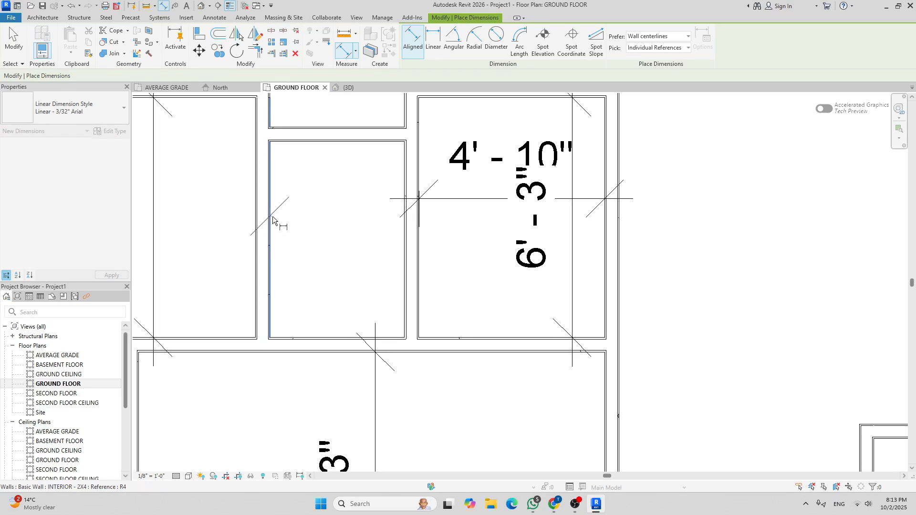
left_click(404, 236)
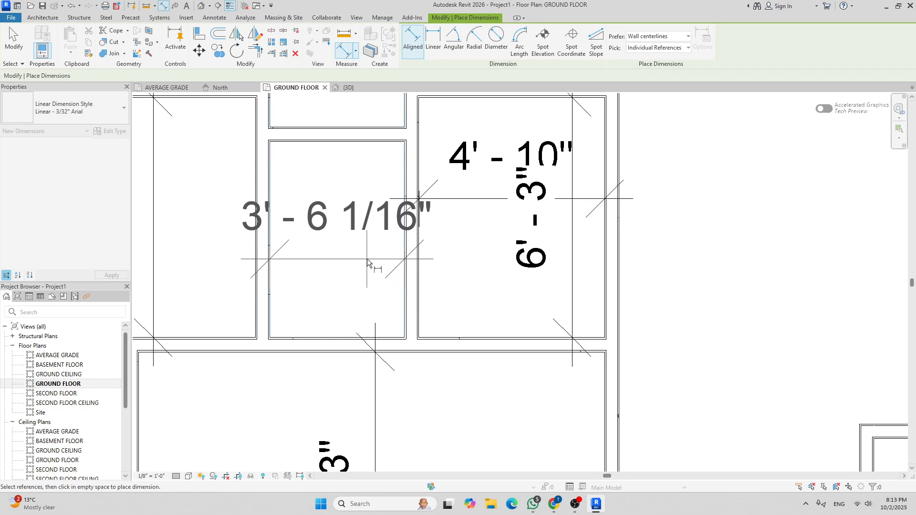
scroll(368, 258, "down", 3)
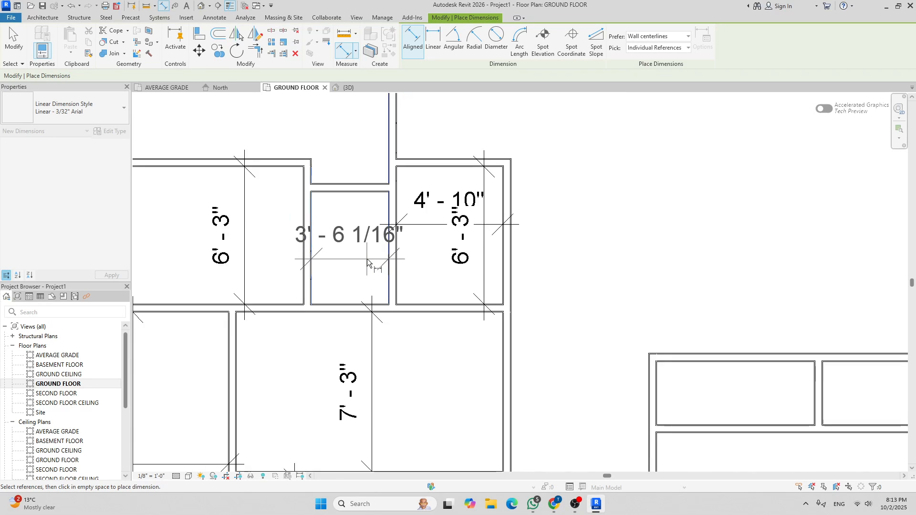
left_click(367, 259)
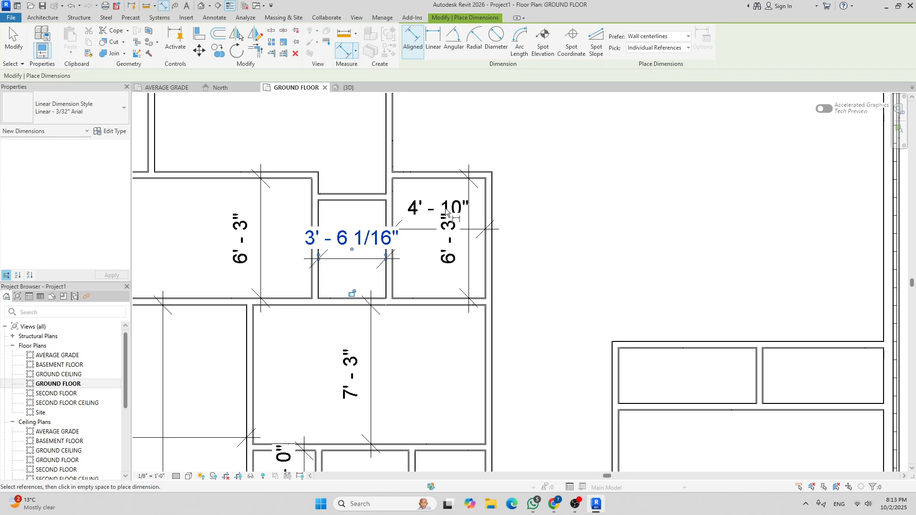
scroll(400, 252, "down", 5)
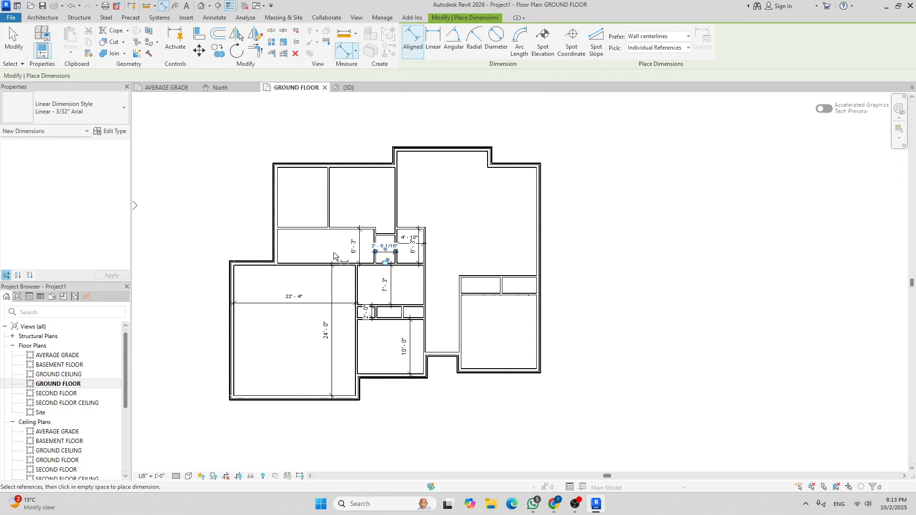
Add a horizontal aligned dimension from the lower room's left inner wall face to the wide room's right inner wall face, in line with the compartment dimension
scroll(356, 270, "up", 5)
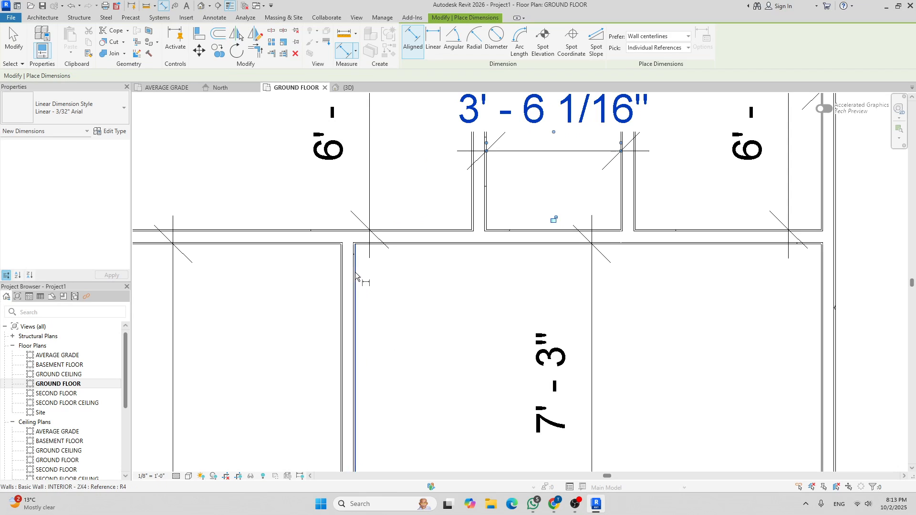
left_click(355, 272)
left_click(472, 200)
left_click(433, 152)
middle_click_drag(439, 250, 372, 380)
scroll(373, 385, "down", 1)
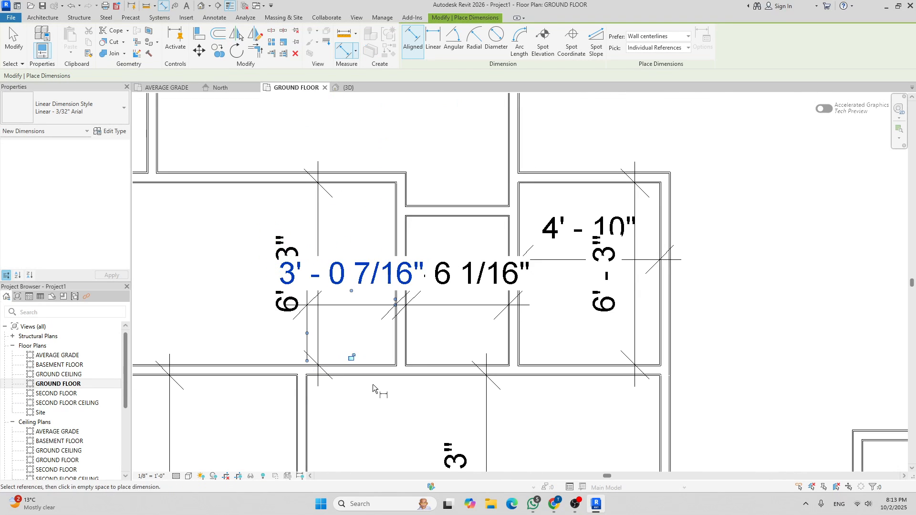
scroll(334, 324, "down", 4)
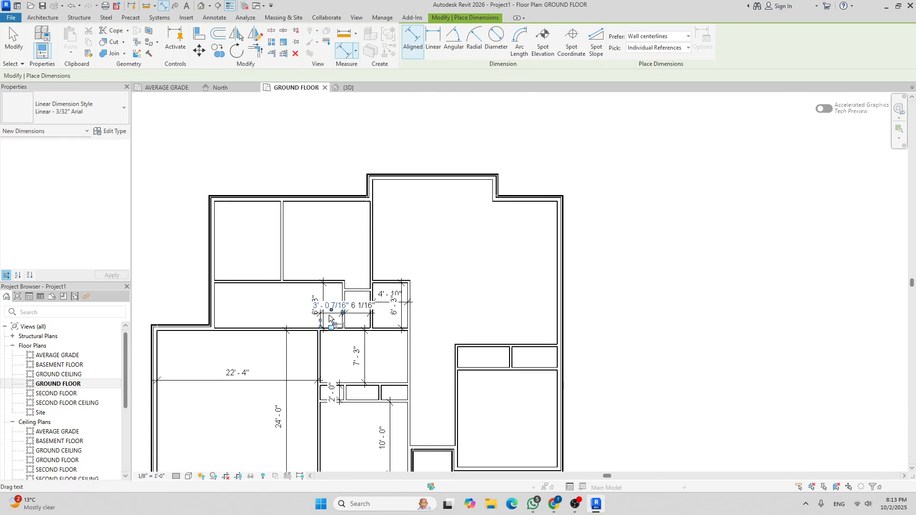
scroll(358, 308, "down", 2)
scroll(329, 296, "up", 3)
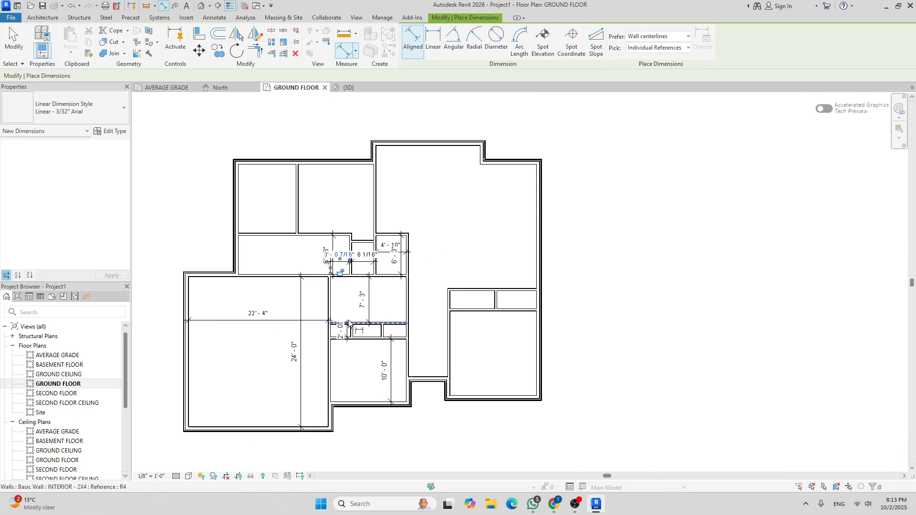
scroll(323, 292, "down", 3)
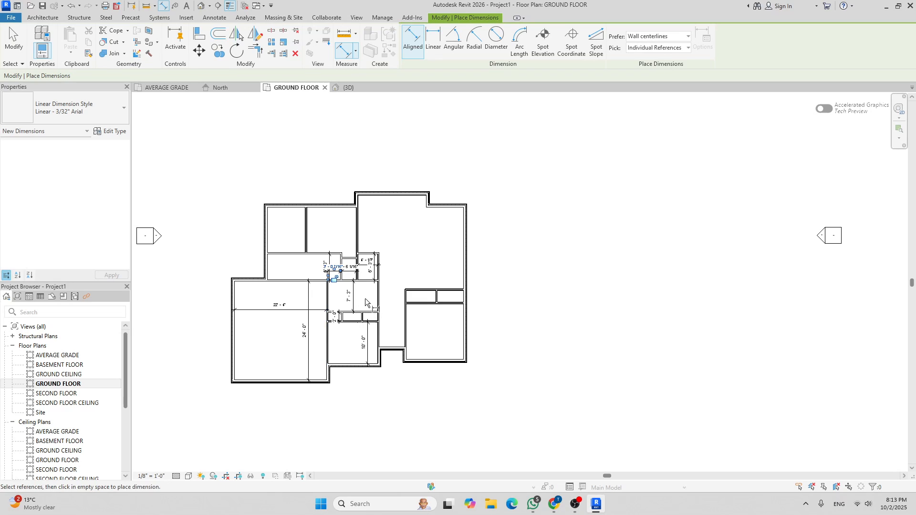
scroll(351, 298, "up", 2)
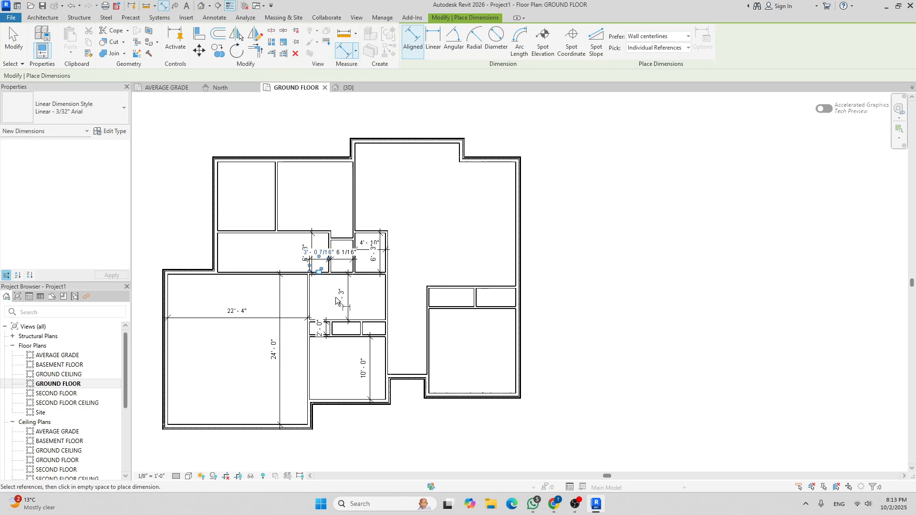
Add a horizontal aligned dimension between the inner side-wall faces of the room above the wide room, beside the large open area
scroll(336, 301, "up", 3)
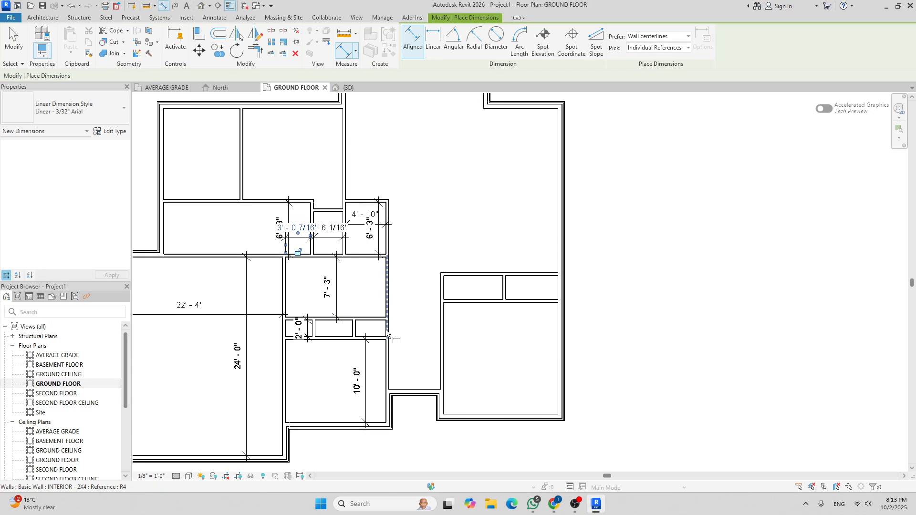
scroll(362, 317, "down", 1)
scroll(362, 317, "down", 2)
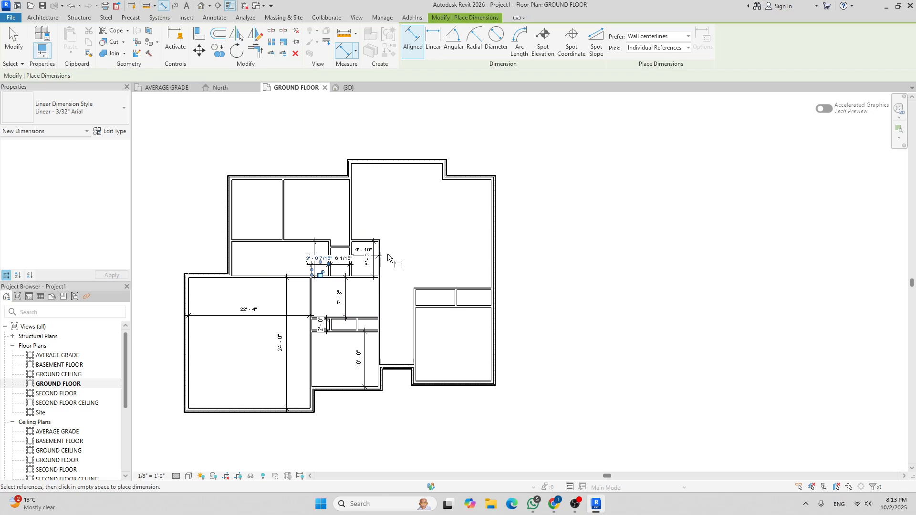
scroll(296, 260, "up", 3)
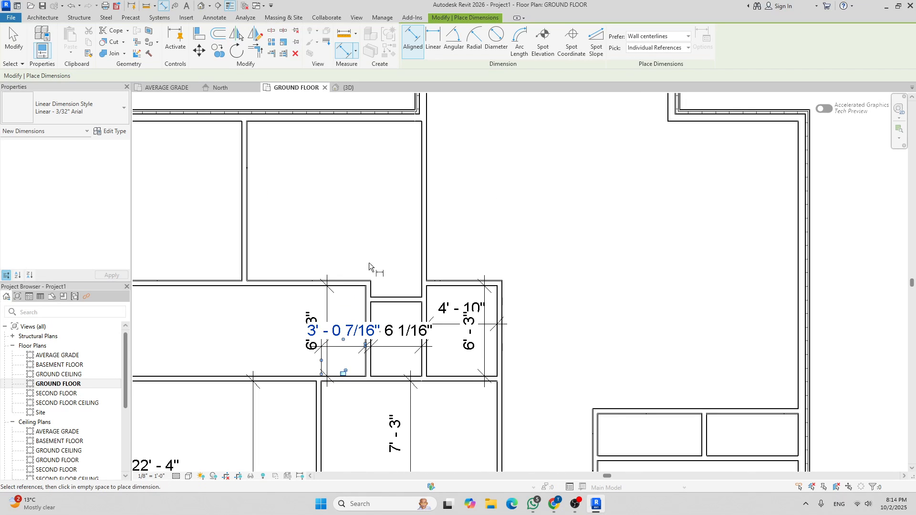
middle_click_drag(314, 240, 310, 371)
scroll(342, 303, "down", 2)
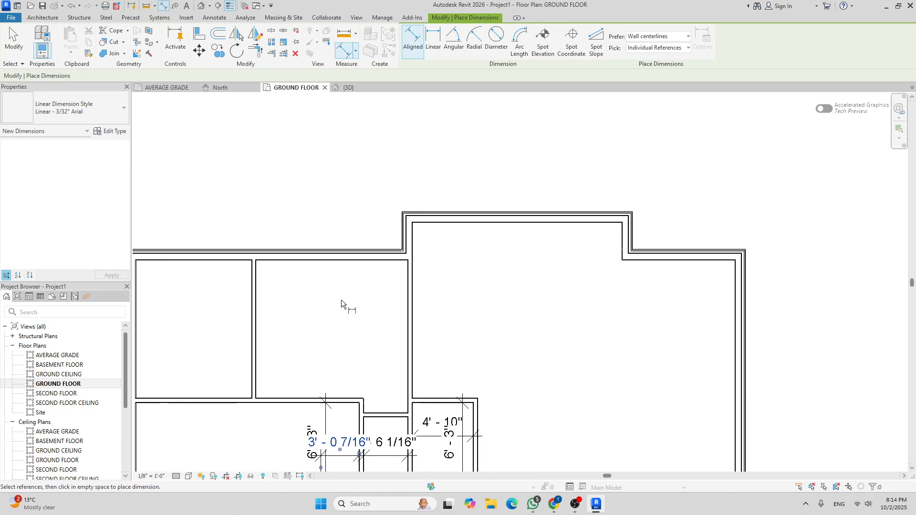
scroll(384, 311, "up", 2)
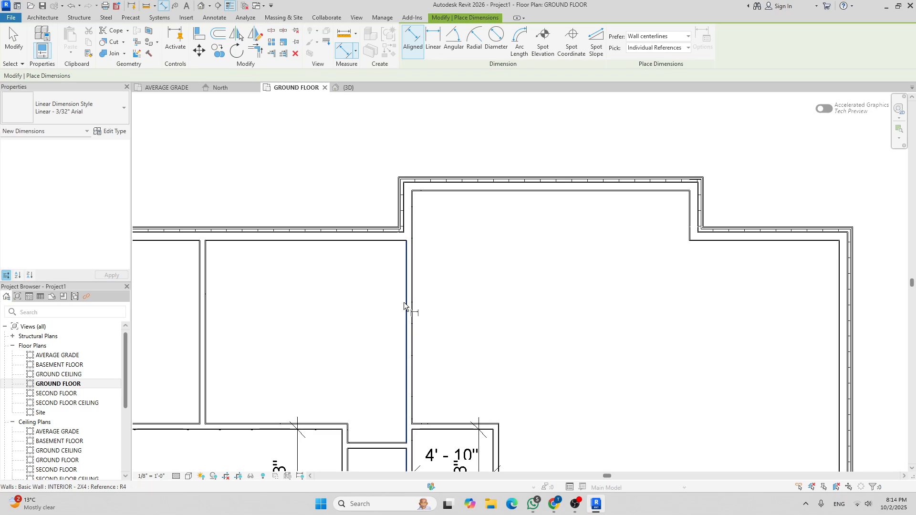
left_click(404, 305)
scroll(241, 311, "up", 2)
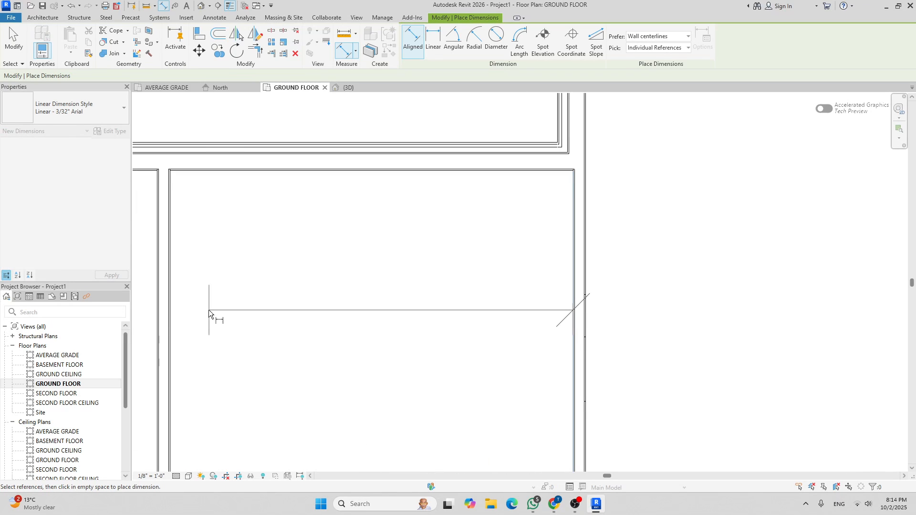
left_click(173, 303)
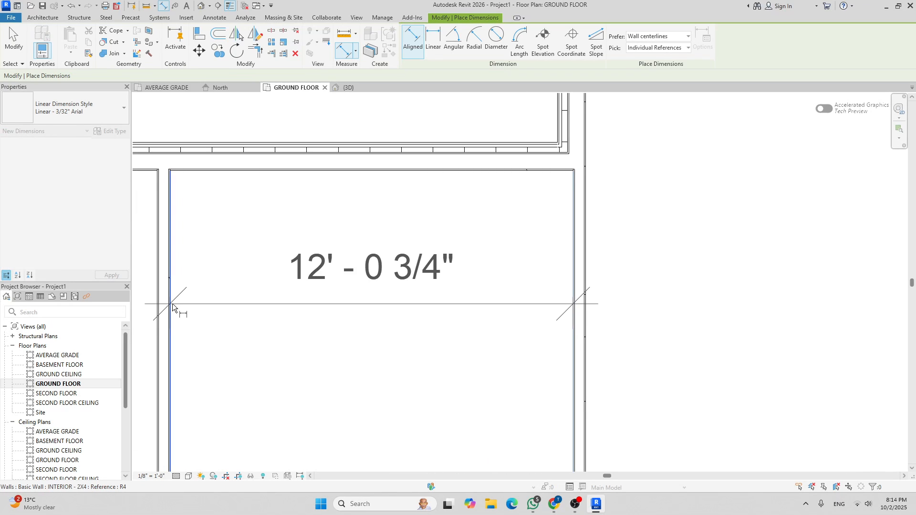
scroll(173, 304, "down", 2)
left_click(228, 319)
Add a vertical aligned dimension between the lower wall and the inner face of the exterior wall in that same room
scroll(229, 314, "down", 2)
scroll(264, 373, "up", 2)
scroll(271, 340, "up", 2)
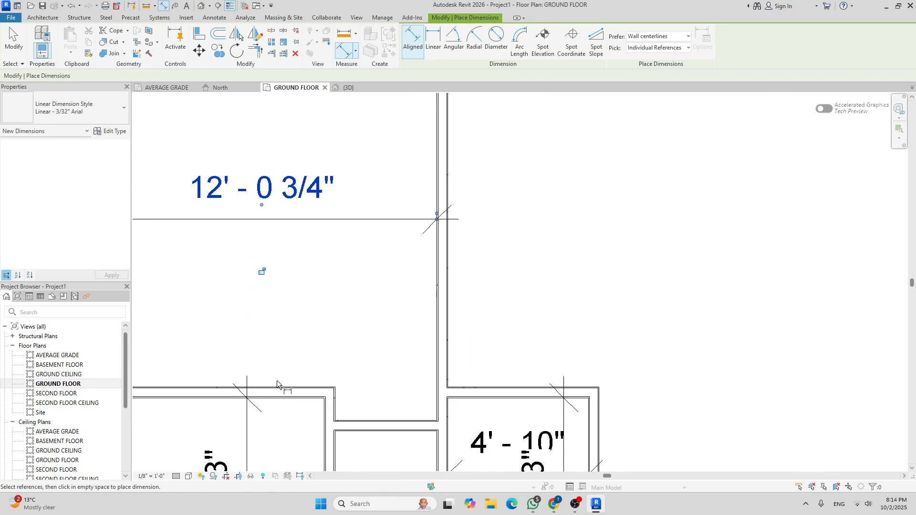
left_click(281, 388)
scroll(293, 268, "down", 2)
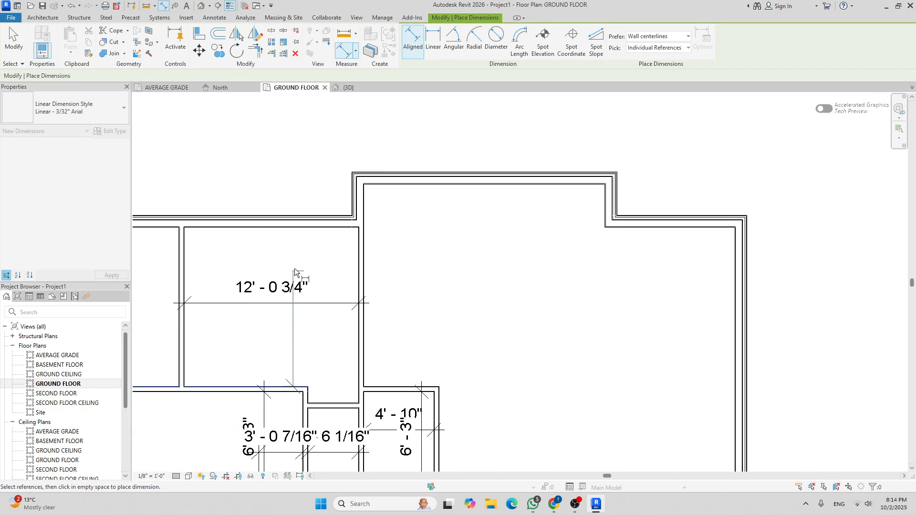
scroll(282, 237, "up", 2)
left_click(279, 219)
scroll(284, 256, "down", 2)
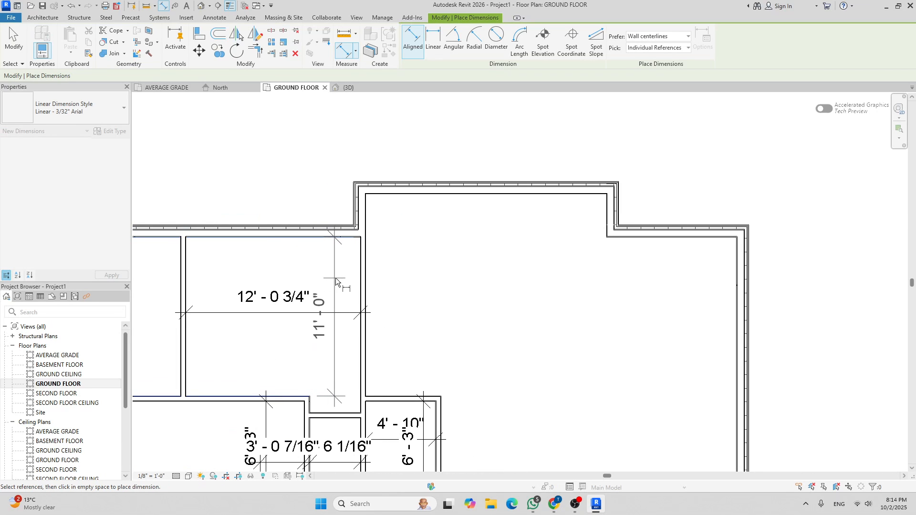
left_click(340, 278)
Add a vertical aligned dimension between the lower and upper inner wall faces of the upper-left corner room
scroll(222, 365, "up", 3)
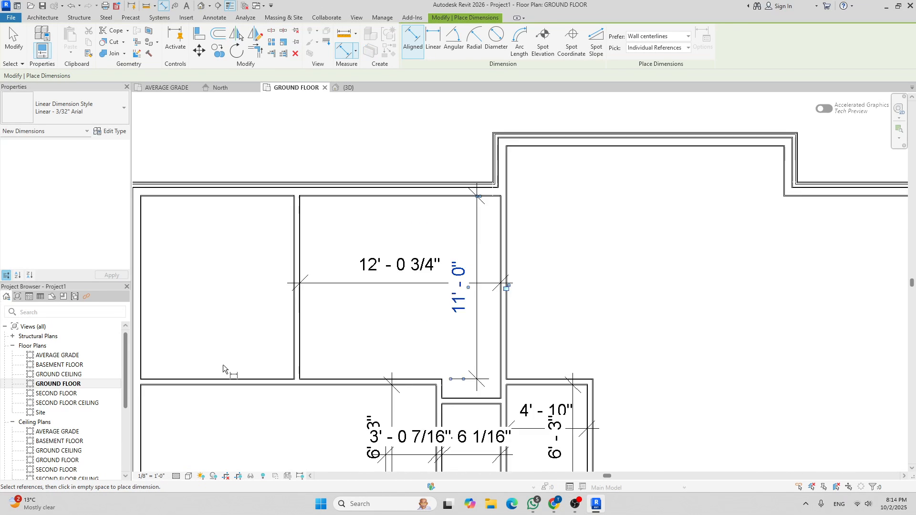
left_click(279, 388)
middle_click_drag(289, 142, 289, 210)
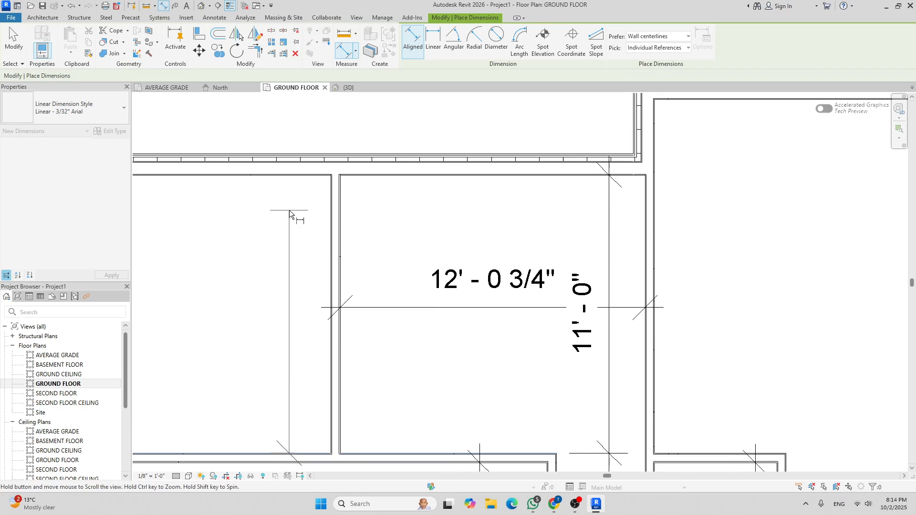
left_click(291, 177)
left_click(288, 128)
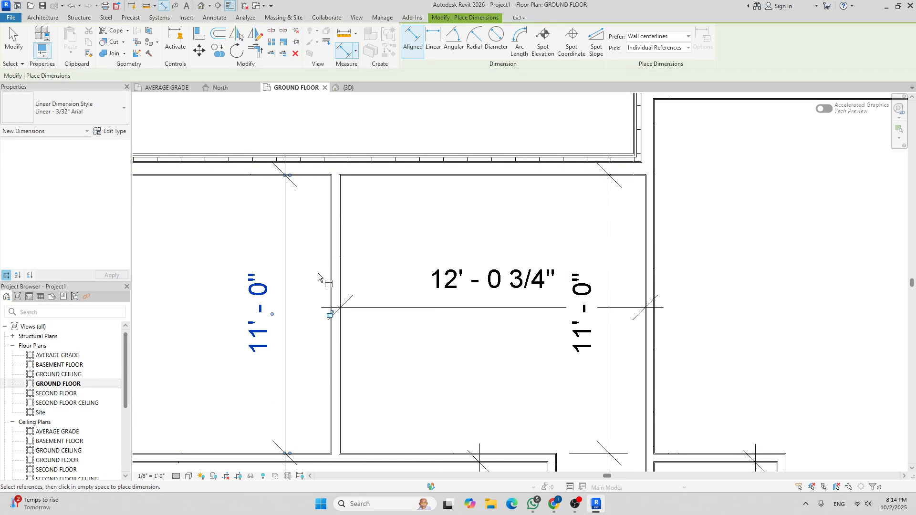
Add a horizontal aligned dimension across the upper-left corner room's inner side-wall faces, in line with the adjacent room's dimension
left_click(330, 265)
scroll(295, 266, "down", 3)
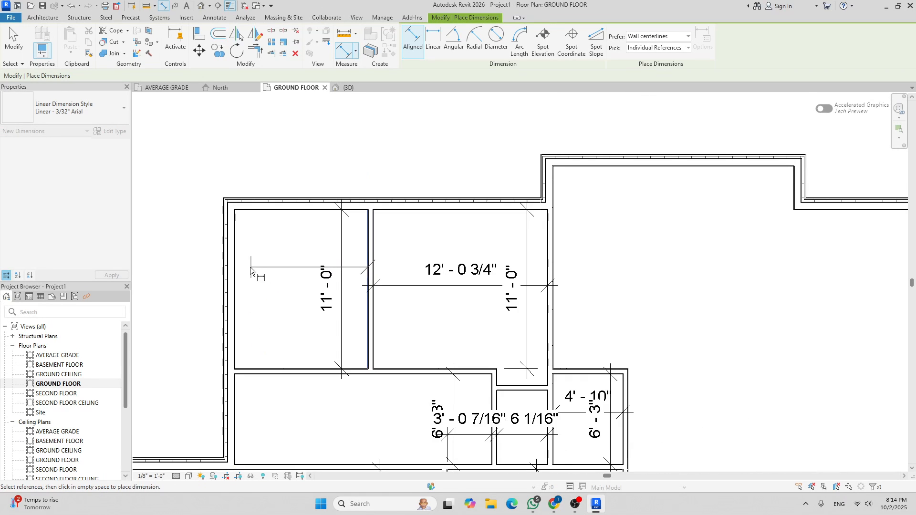
left_click(236, 266)
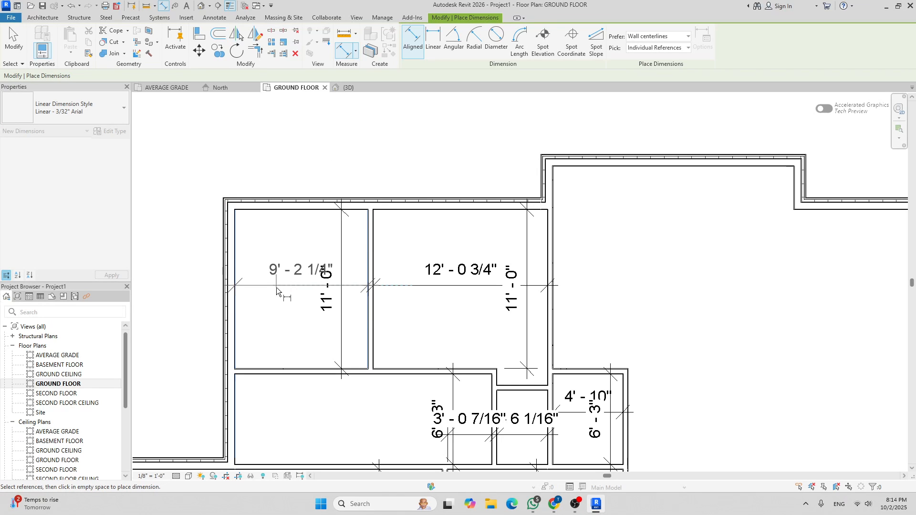
left_click(277, 287)
scroll(290, 221, "down", 3)
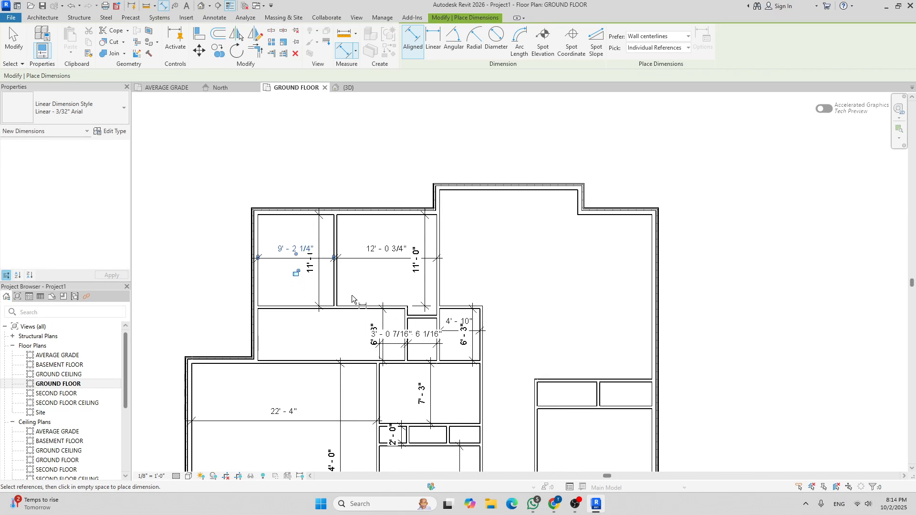
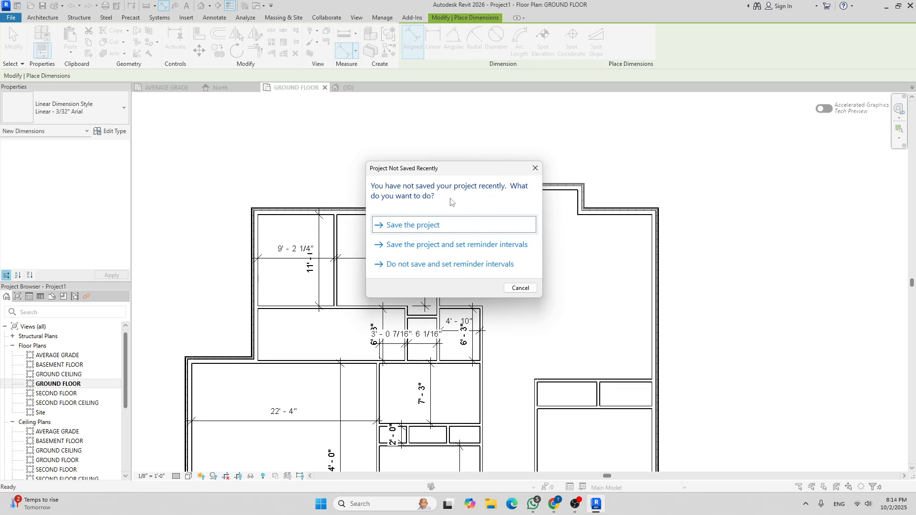
Start saving the project and create and open a new folder named YOUTUBE HOUSE REVIT on New Volume (D:)
left_click(410, 226)
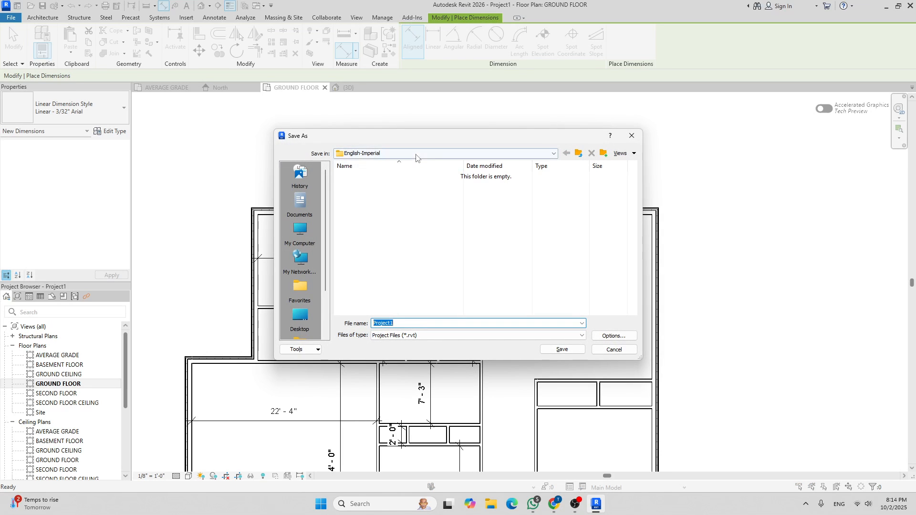
left_click(416, 155)
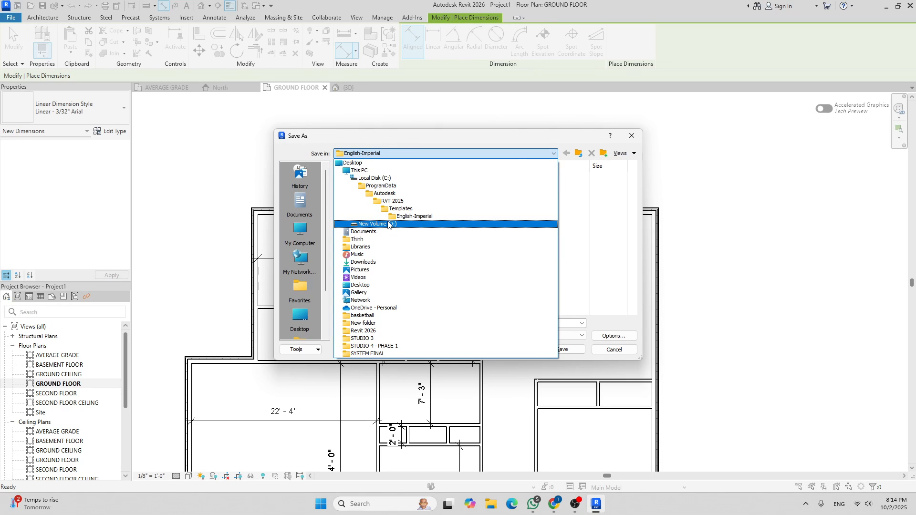
left_click(389, 225)
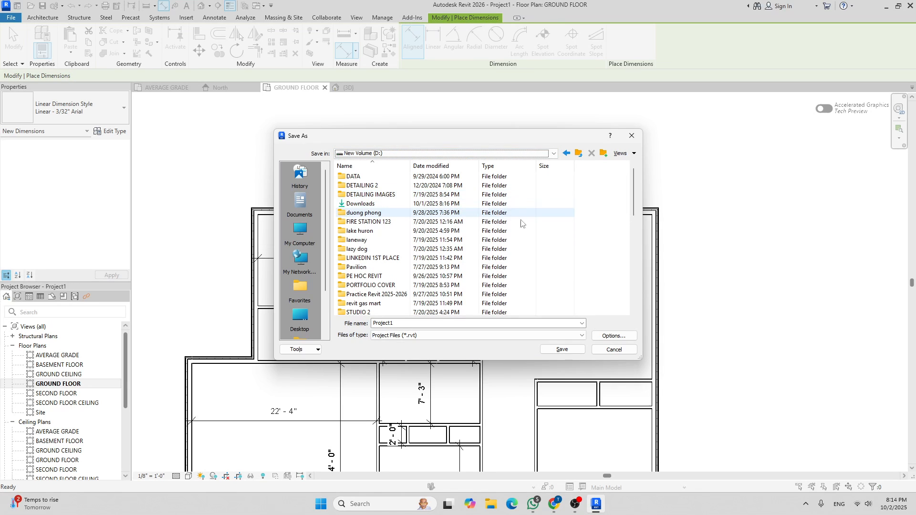
right_click(590, 195)
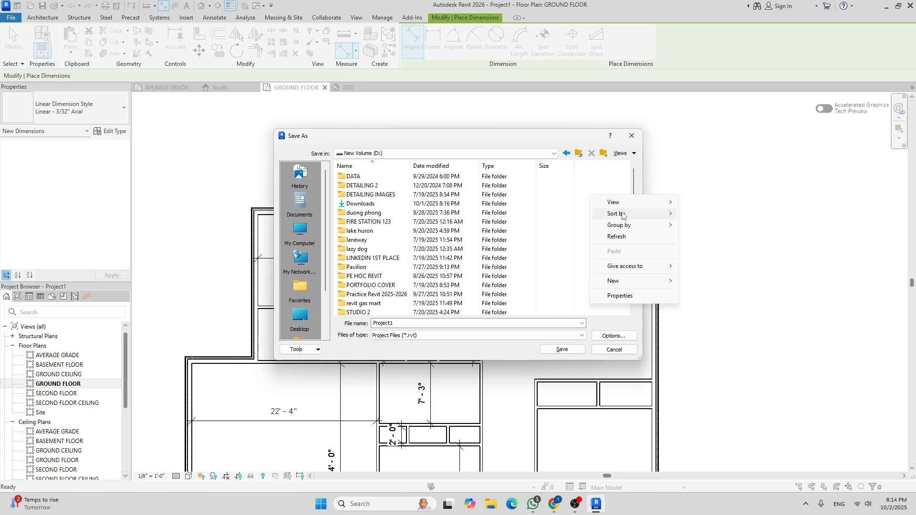
mouse_move(626, 281)
left_click(700, 282)
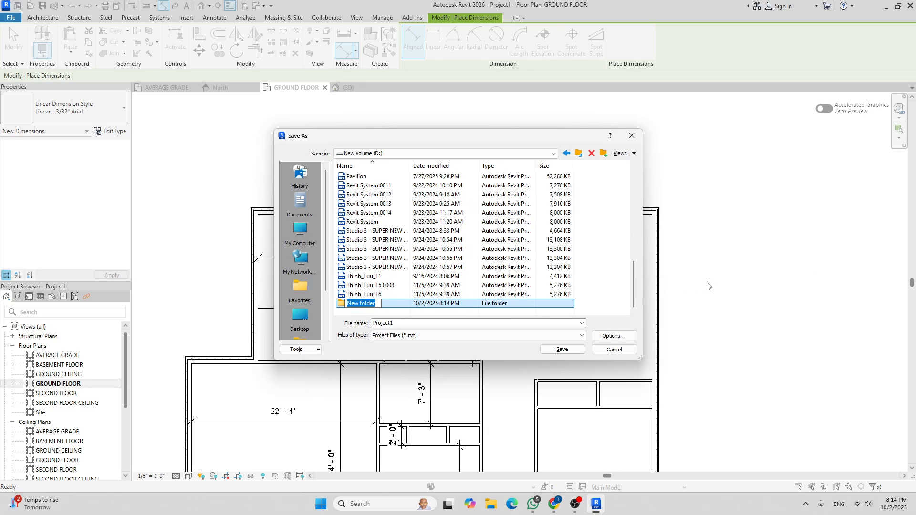
type("YOUTUBE HOUSE REVIT")
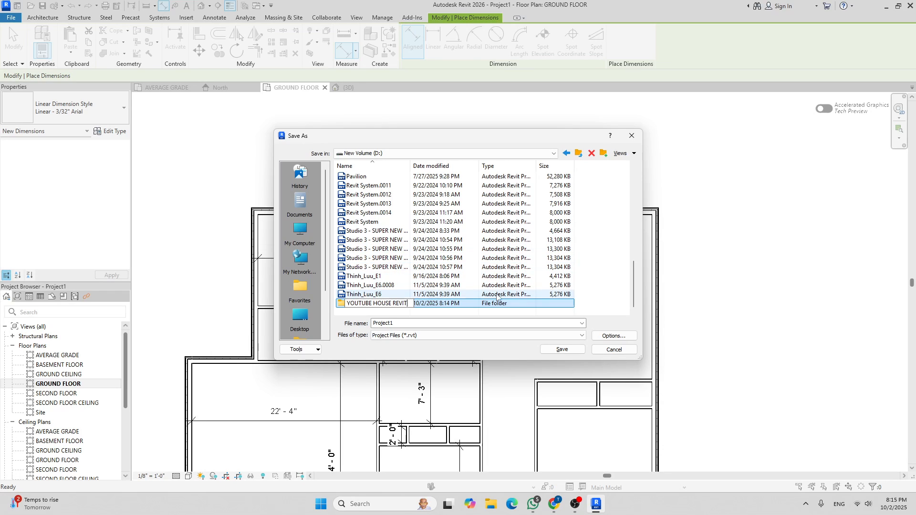
left_click(434, 306)
double_click(397, 304)
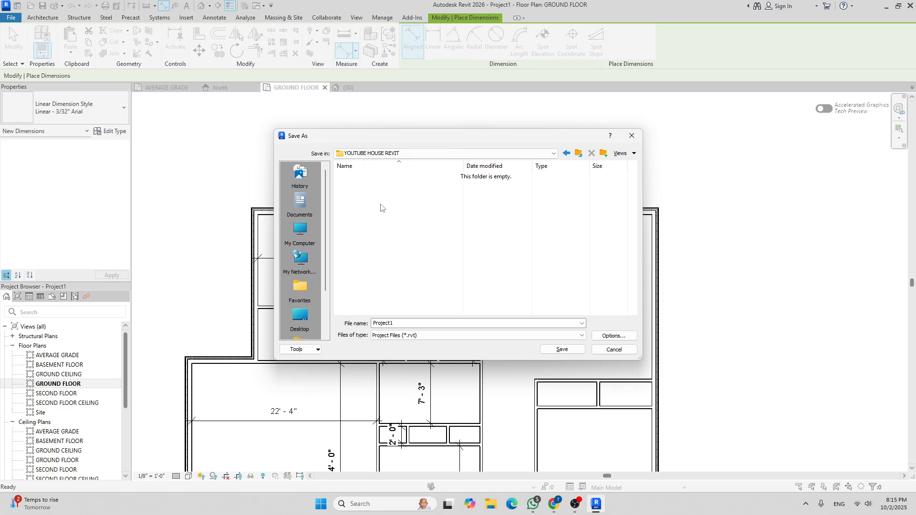
Save the project as YOUTUBEHOUSE1 in the new folder with maximum backups set to 1
double_click(409, 323)
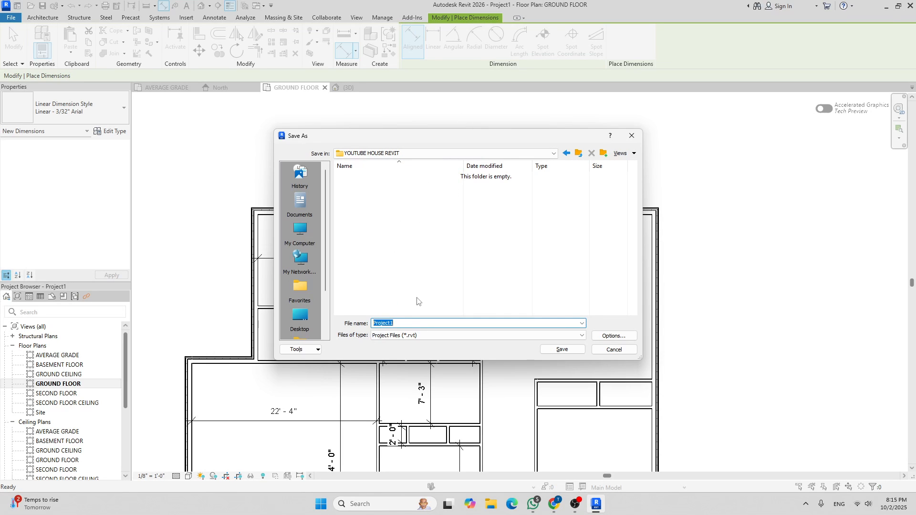
type("YOUTUBEHOUSE1")
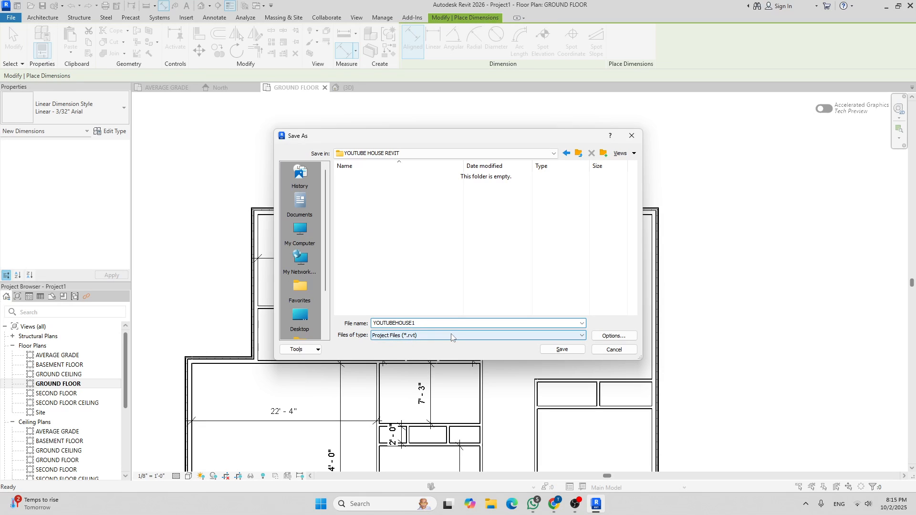
left_click(615, 336)
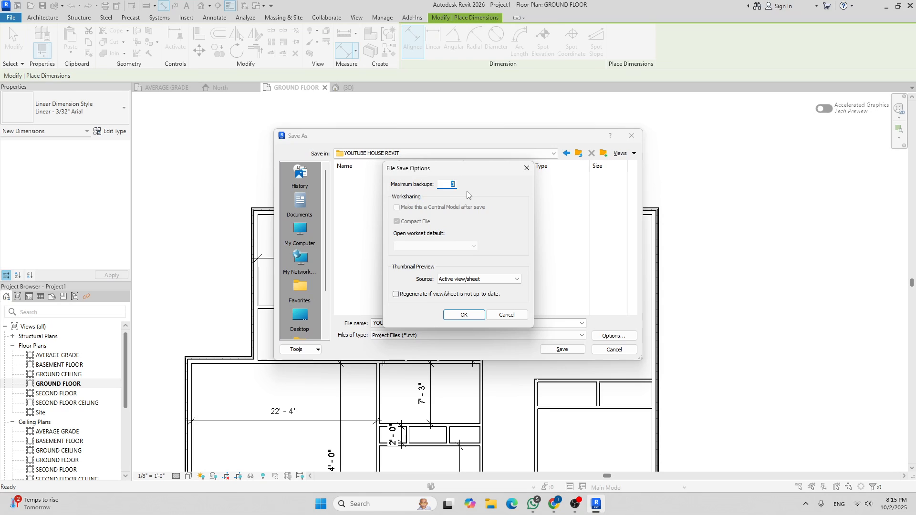
type("1")
left_click(470, 315)
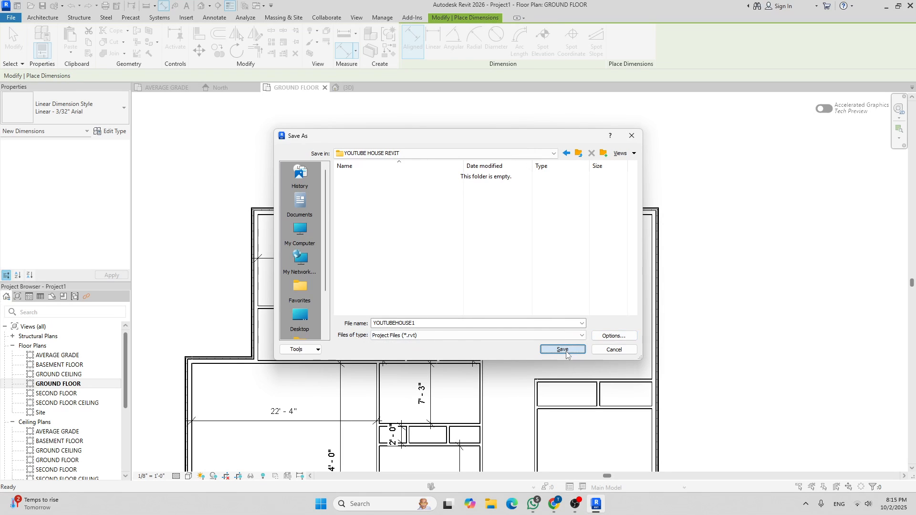
left_click(564, 351)
Examine the dimensions of the upper rooms and the surrounding layout on the ground floor plan
scroll(523, 228, "down", 3)
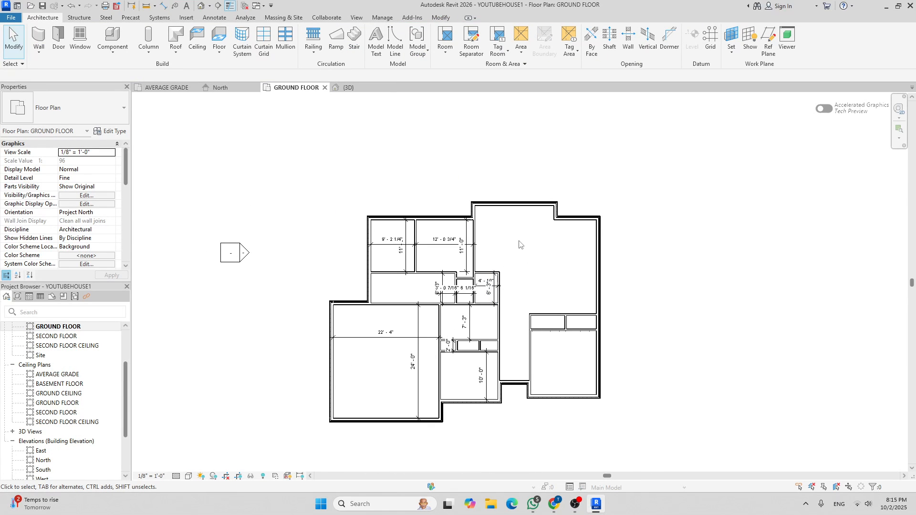
scroll(459, 248, "down", 1)
scroll(459, 248, "up", 4)
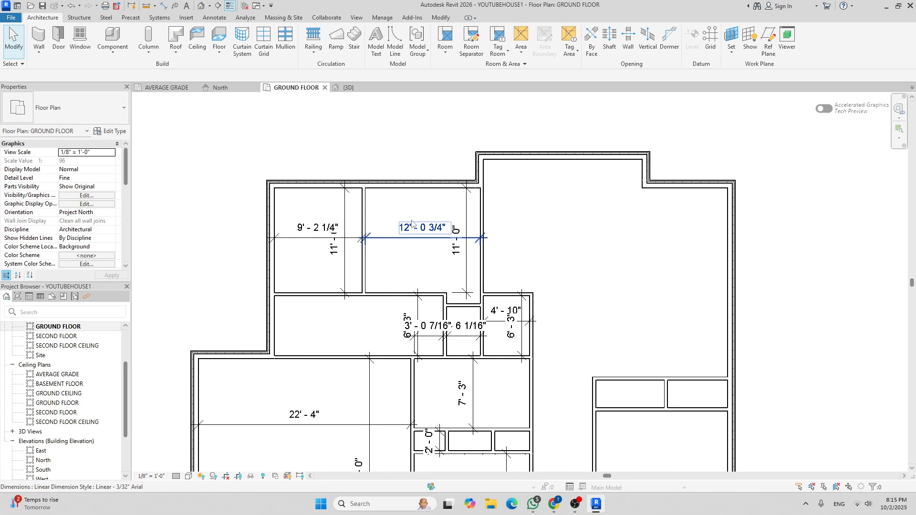
scroll(483, 224, "up", 1)
scroll(400, 277, "up", 1)
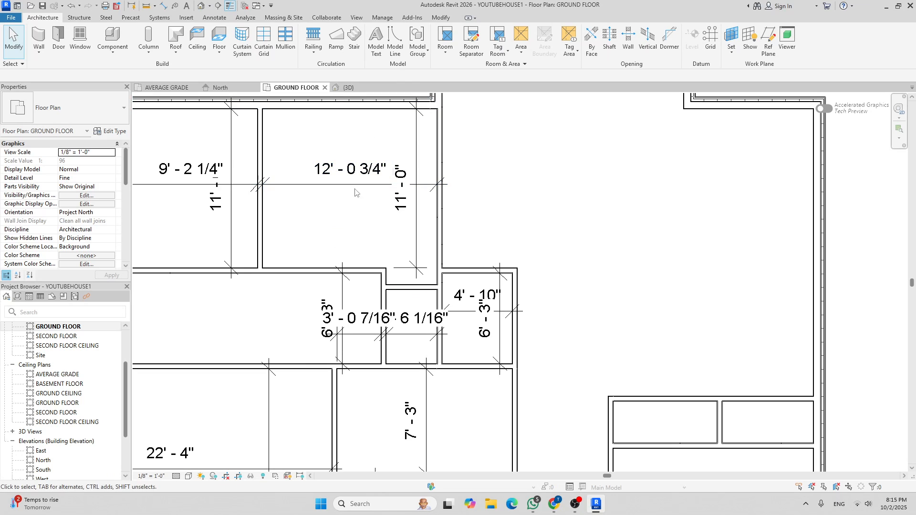
scroll(334, 208, "down", 2)
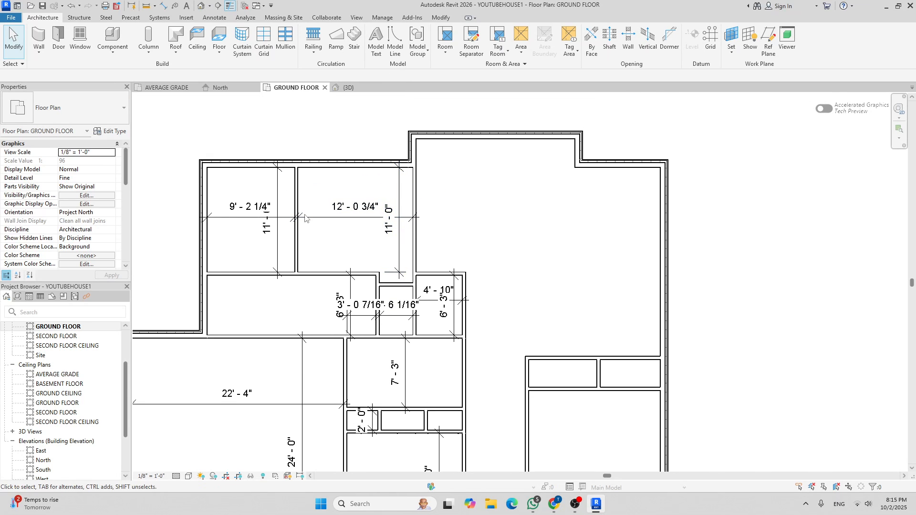
scroll(271, 243, "up", 1)
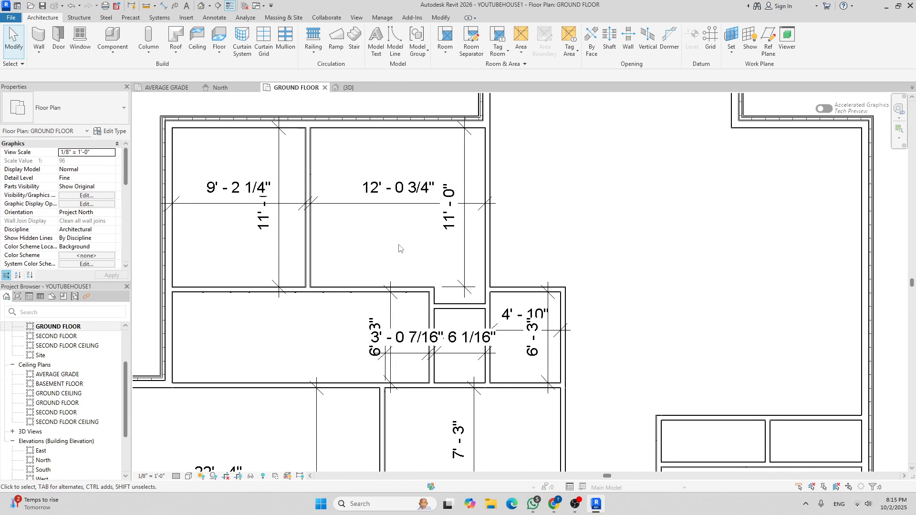
scroll(393, 246, "down", 2)
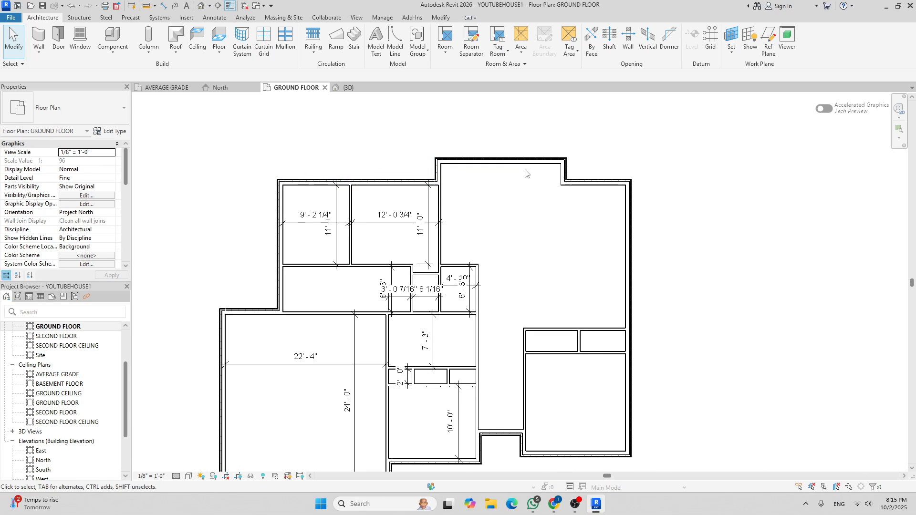
middle_click_drag(521, 254, 484, 305)
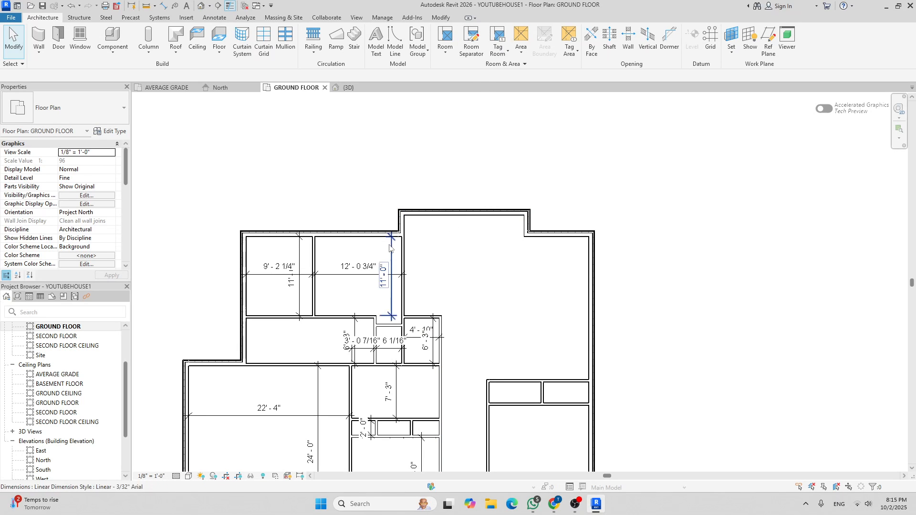
scroll(380, 330, "up", 1)
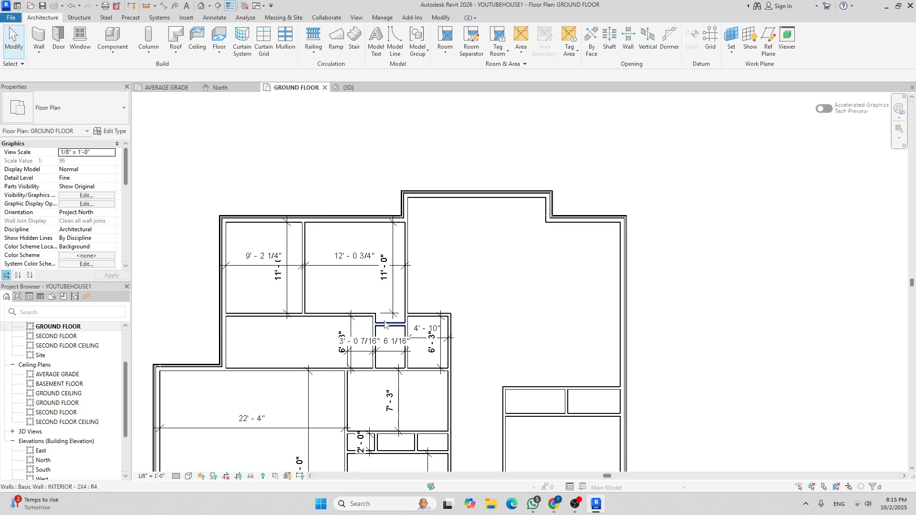
left_click(360, 220)
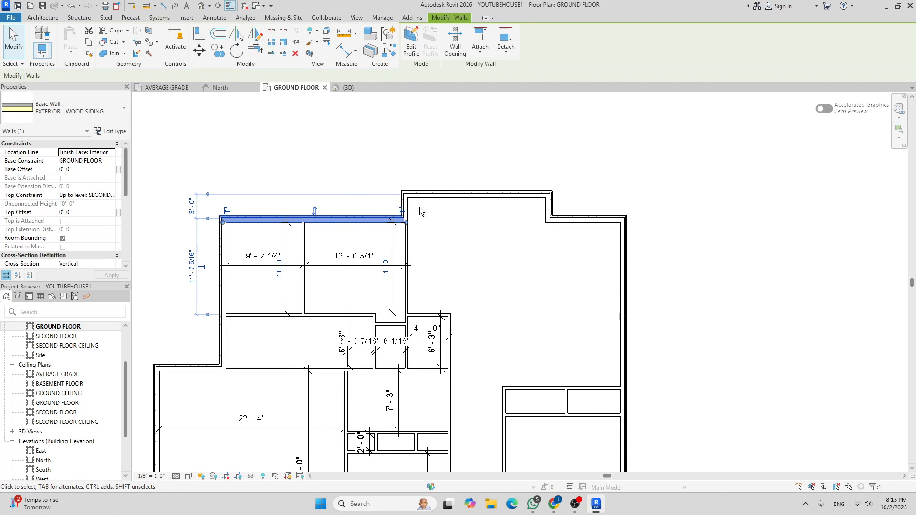
left_click(429, 194, "ctrl")
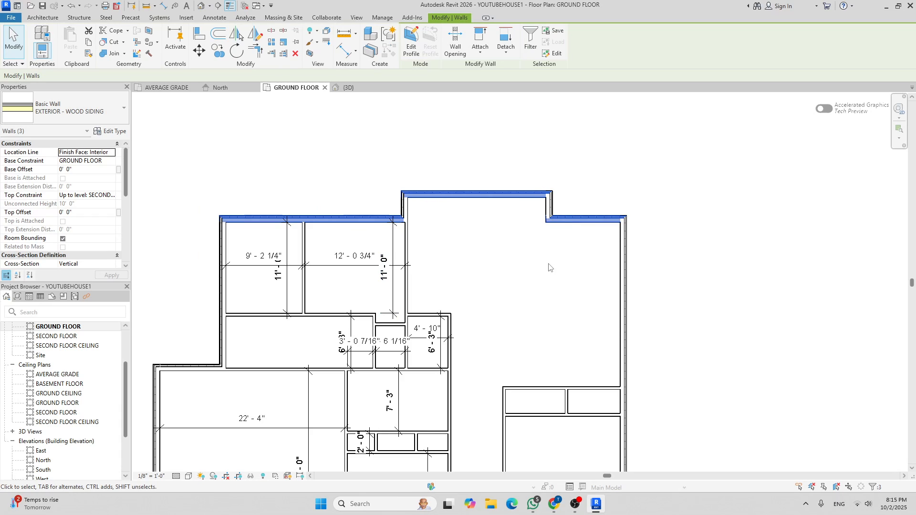
key("Escape")
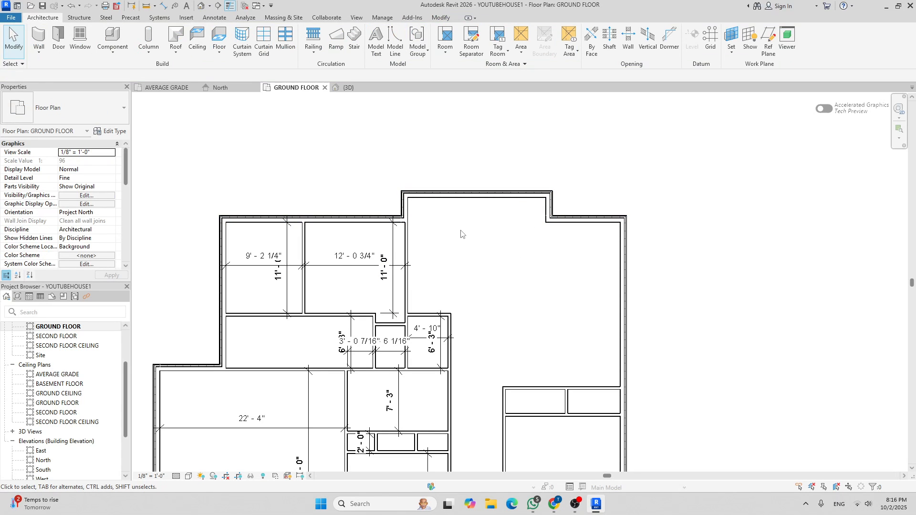
Move the five connected exterior walls along the plan's upper edge, including the projecting bay, 2'6" outward
left_click(359, 219)
left_click(404, 205, "ctrl")
left_click(518, 196, "ctrl")
left_click(550, 209, "ctrl")
left_click(580, 221, "ctrl")
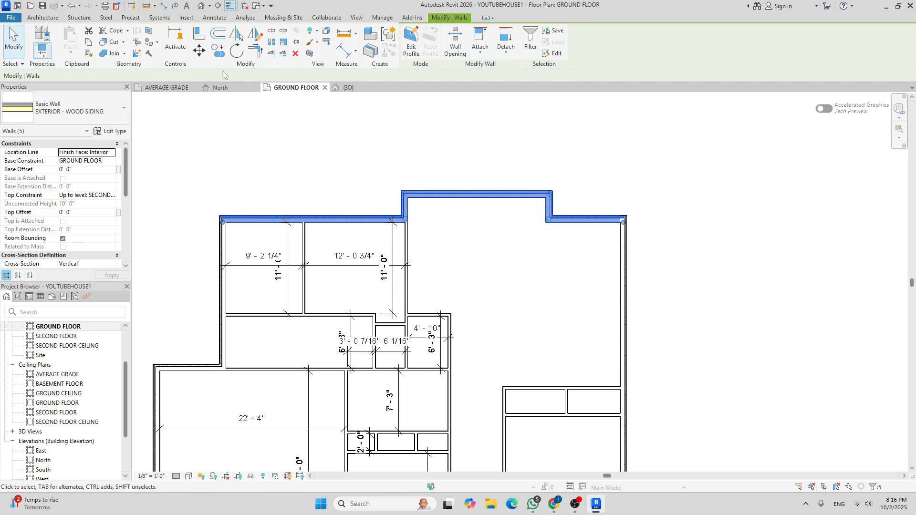
left_click(199, 50)
scroll(215, 210, "up", 5)
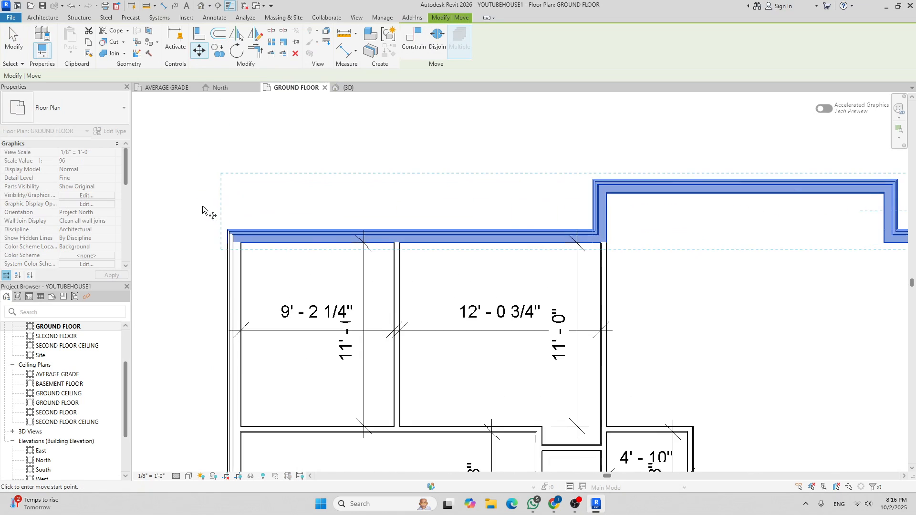
left_click(239, 238)
scroll(243, 222, "down", 3)
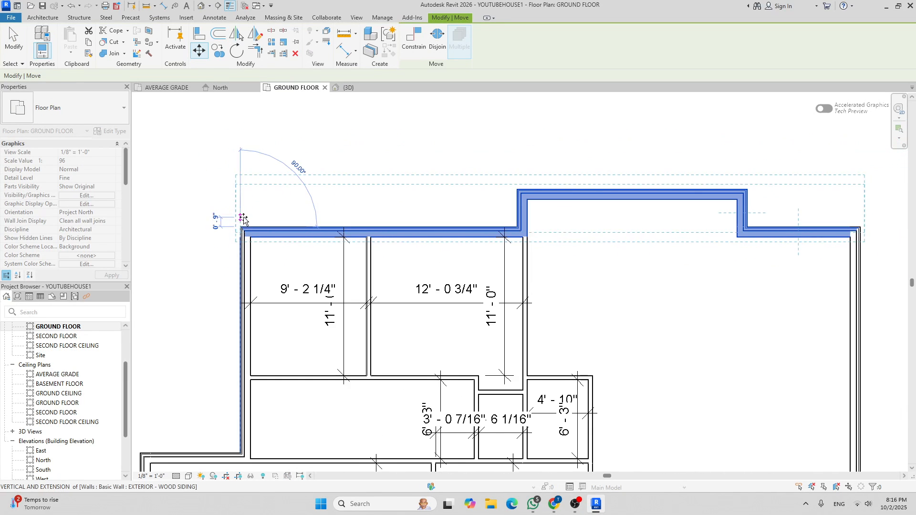
scroll(243, 220, "down", 3)
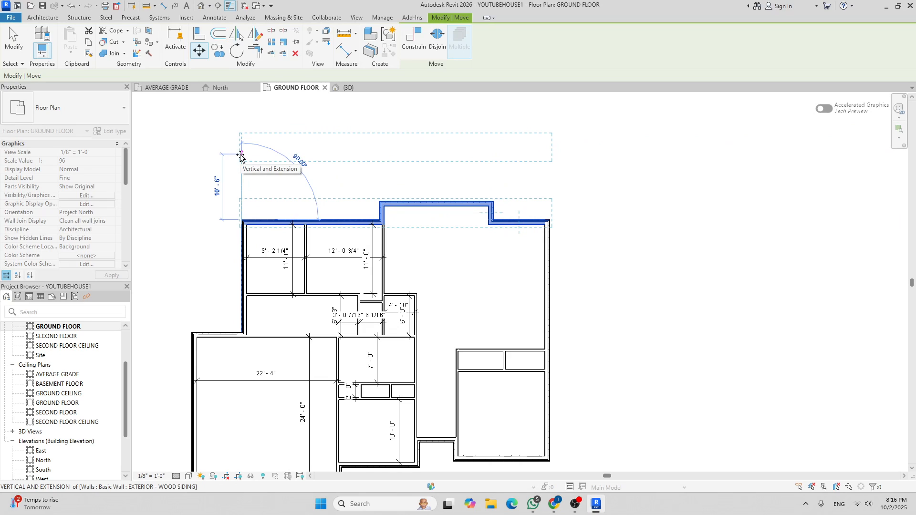
type("2'6\"")
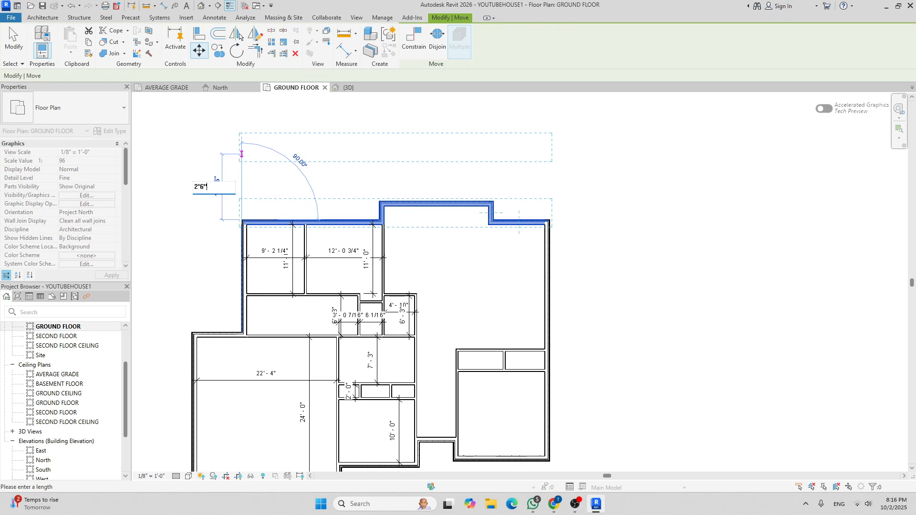
key("Return")
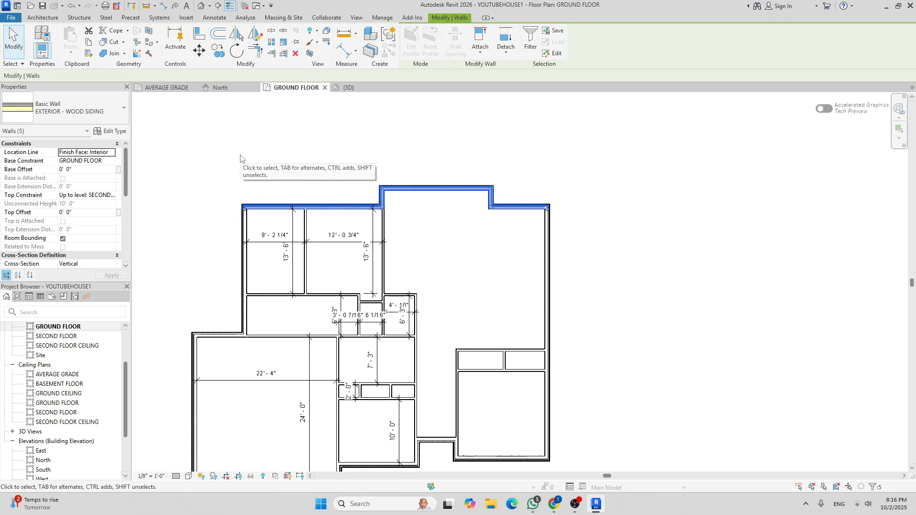
scroll(413, 285, "up", 2)
scroll(412, 282, "up", 1)
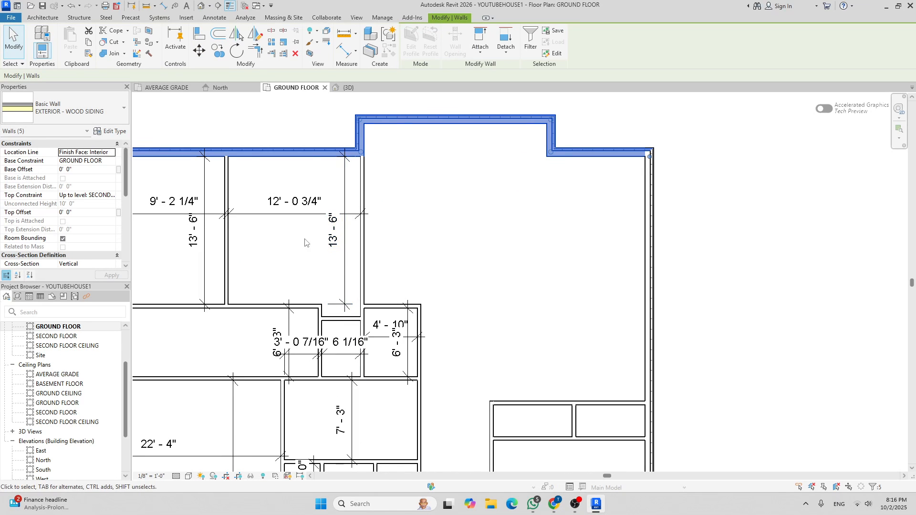
scroll(287, 265, "down", 2)
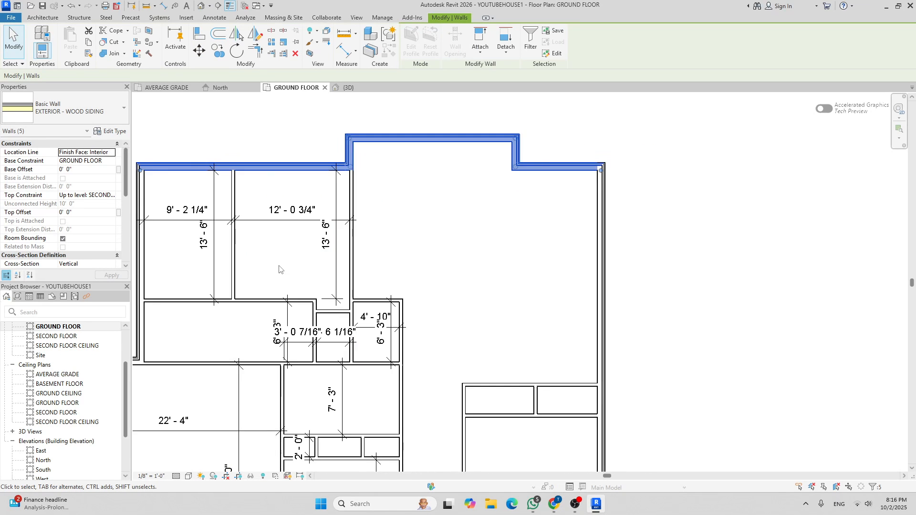
key("Escape")
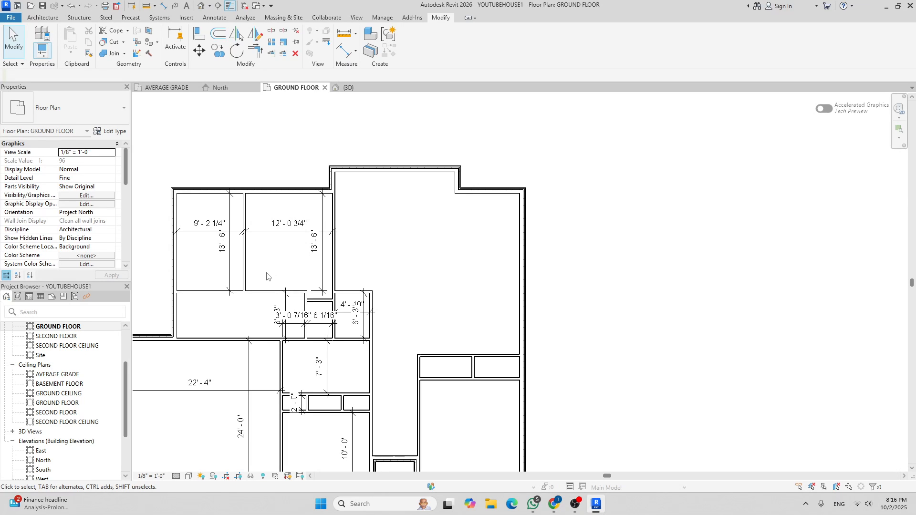
Move the partition between the two upper rooms so the room beside the large open space is 13' wide
scroll(248, 258, "up", 2)
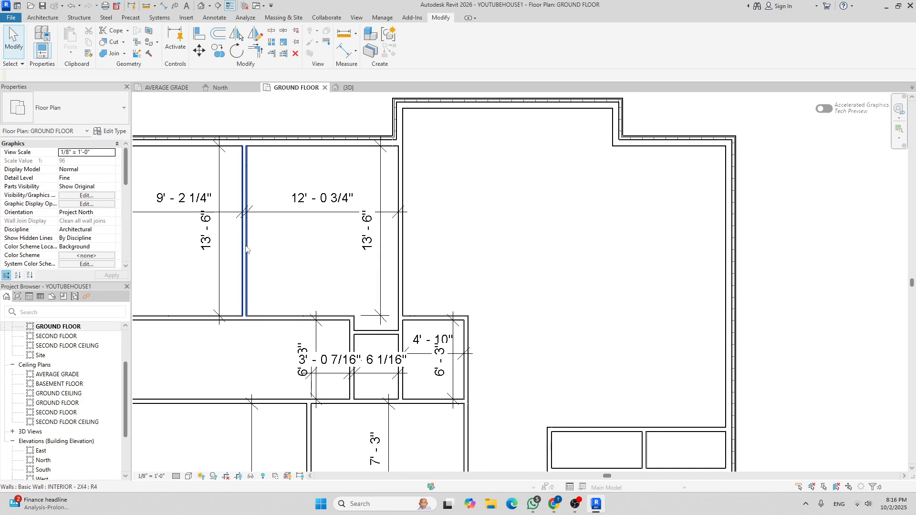
left_click(246, 241)
left_click(322, 202)
type("13")
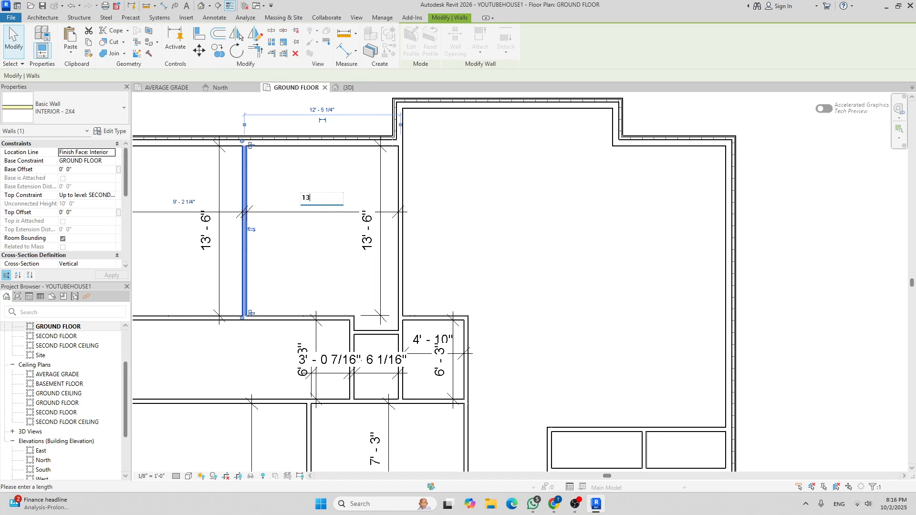
key("Return")
scroll(406, 229, "down", 2)
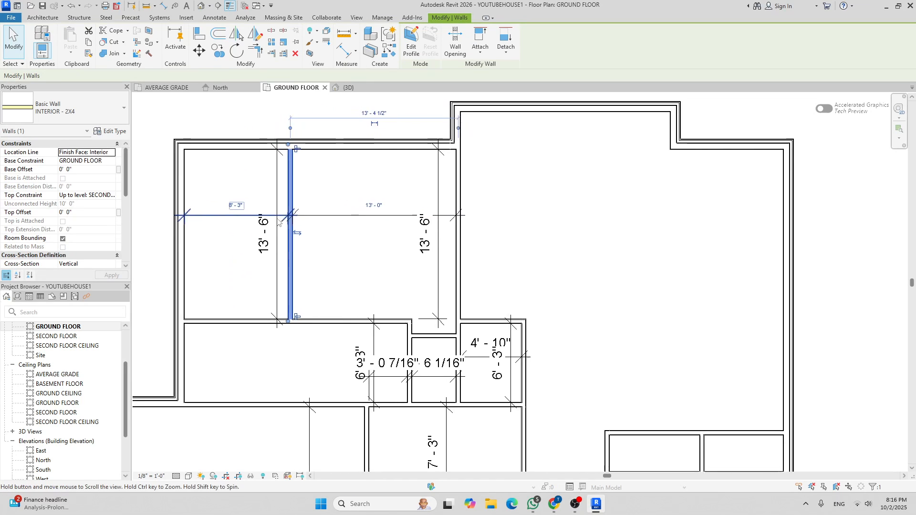
scroll(293, 219, "up", 2)
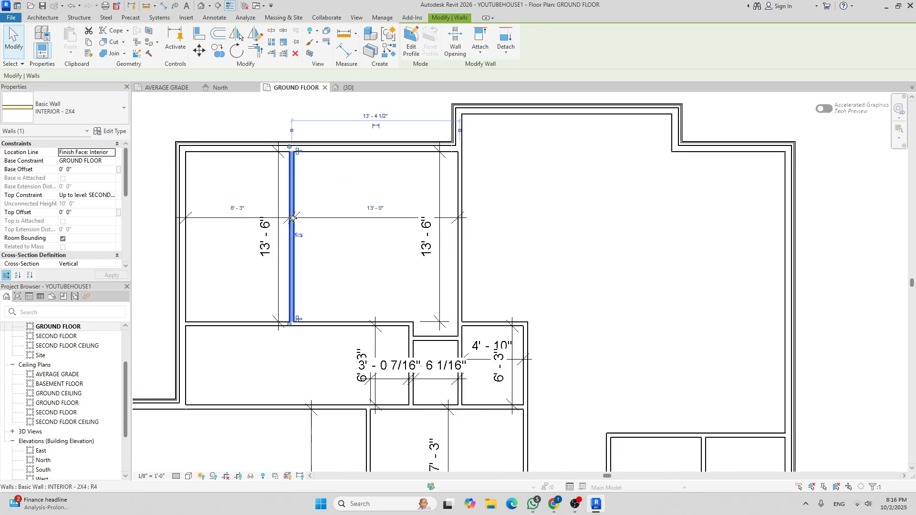
scroll(302, 211, "down", 1)
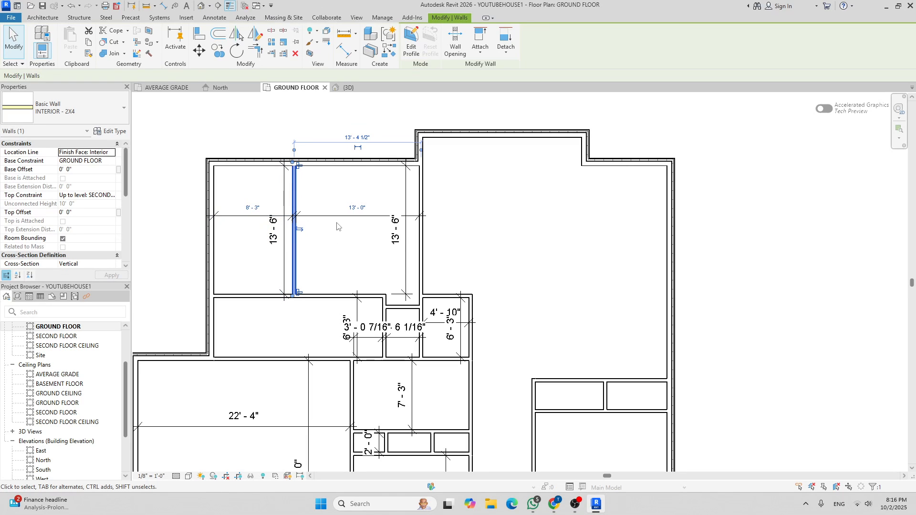
Set the upper-left corner room's width to 8'6" by shifting the partition between the two upper rooms
left_click(263, 209)
type("8' - 6")
key("Return")
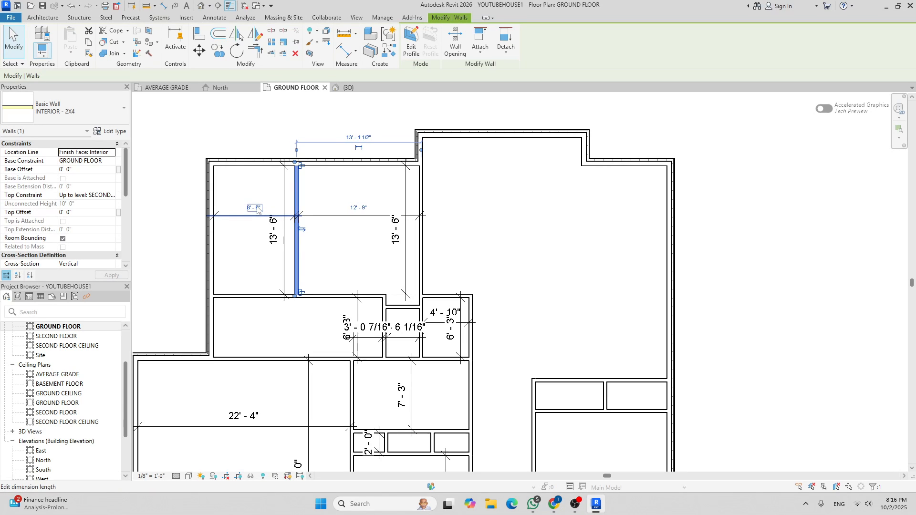
key("Escape")
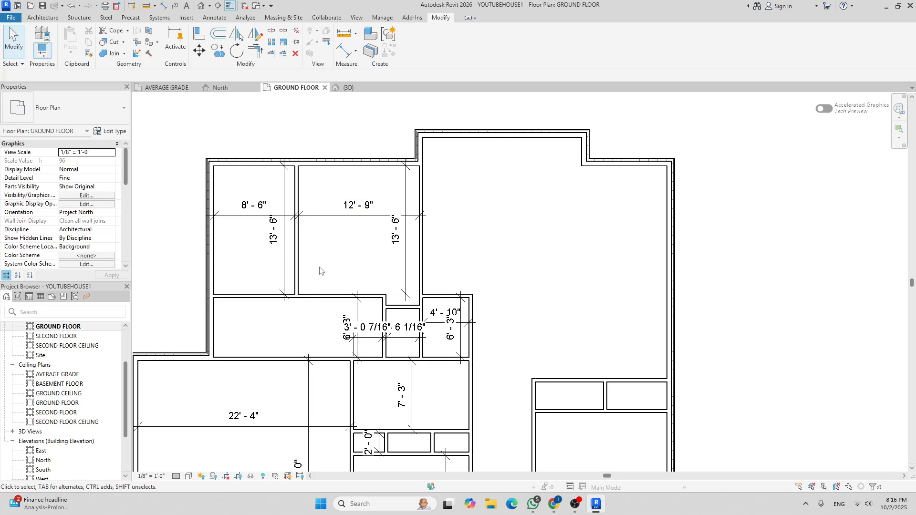
Draw a vertical INTERIOR - 2X4 wall across the long room below the upper rooms, about 5'4" from its right-hand wall
middle_click_drag(315, 272, 308, 231)
middle_click_drag(307, 287, 329, 249)
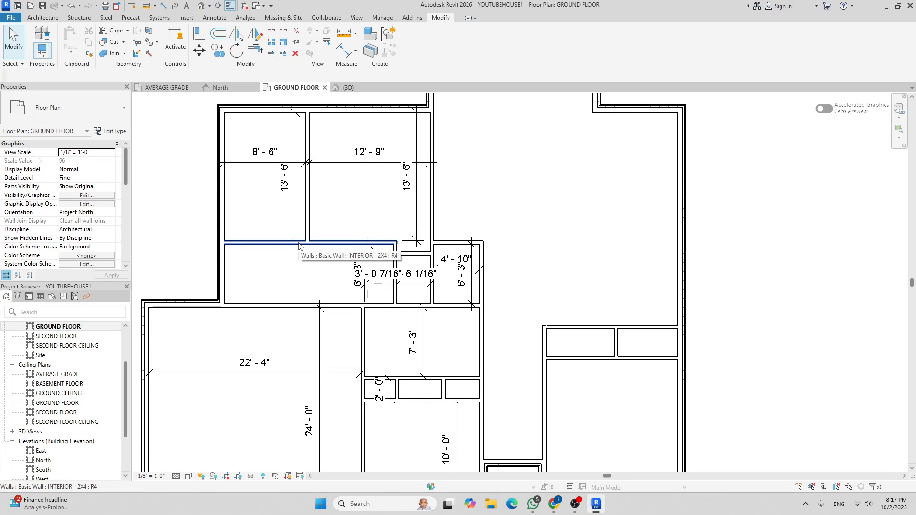
scroll(299, 246, "down", 3)
scroll(409, 266, "up", 1)
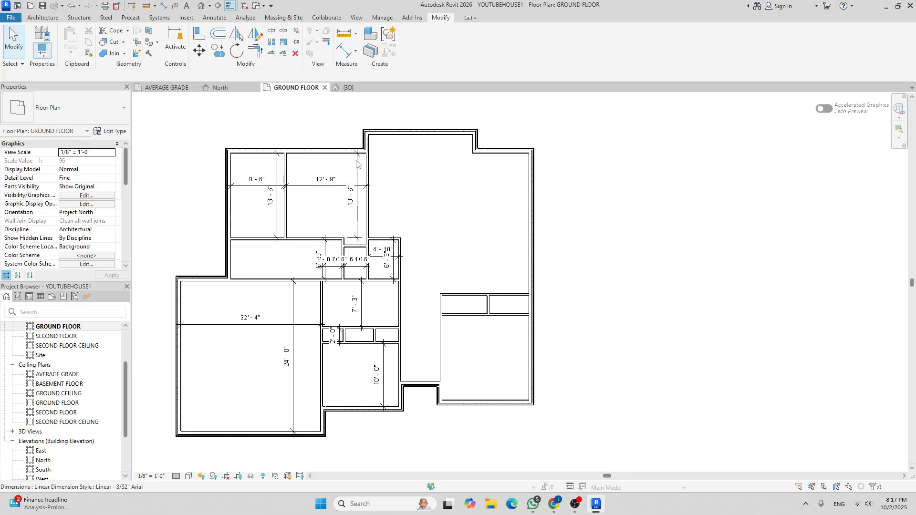
scroll(286, 261, "up", 3)
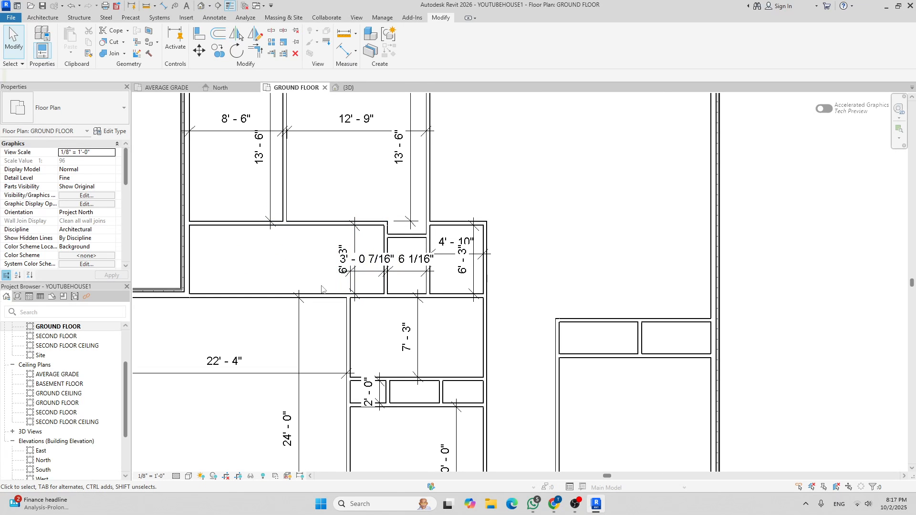
left_click(331, 223)
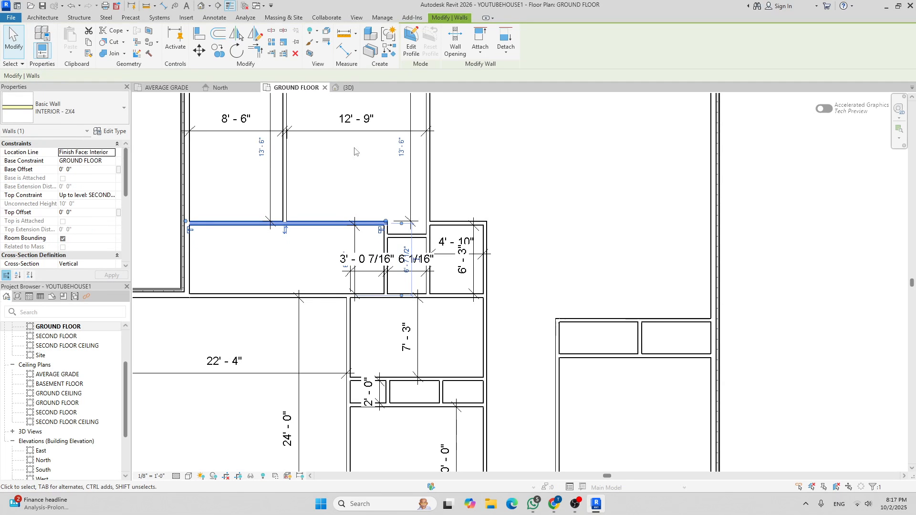
left_click(393, 52)
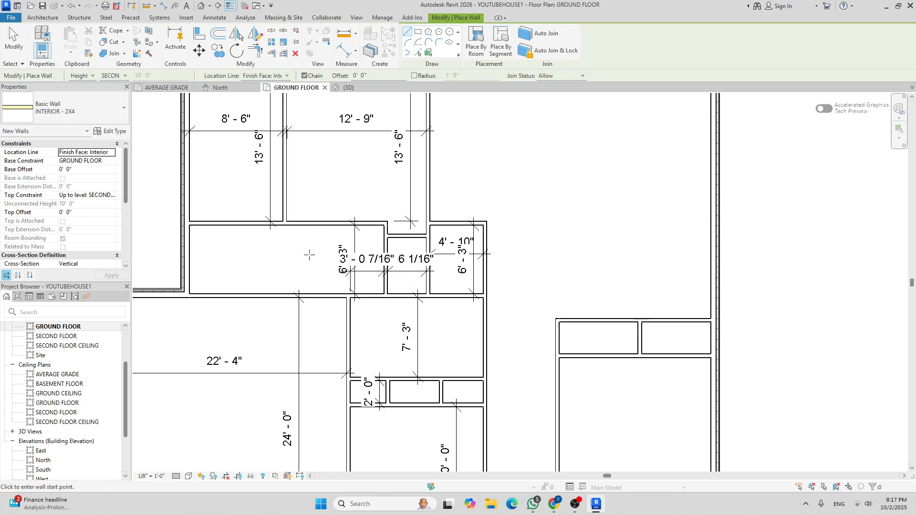
scroll(310, 255, "up", 2)
left_click(327, 210)
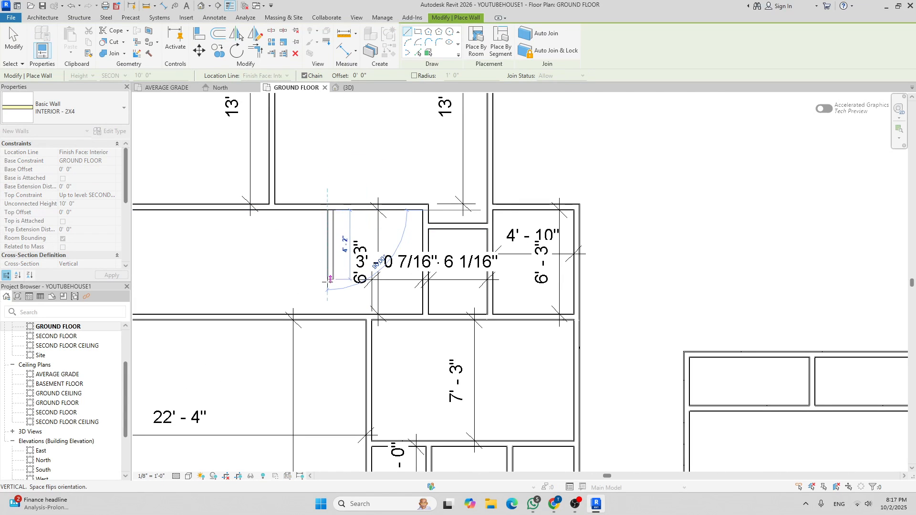
left_click(328, 314)
scroll(327, 235, "down", 2)
key("Escape")
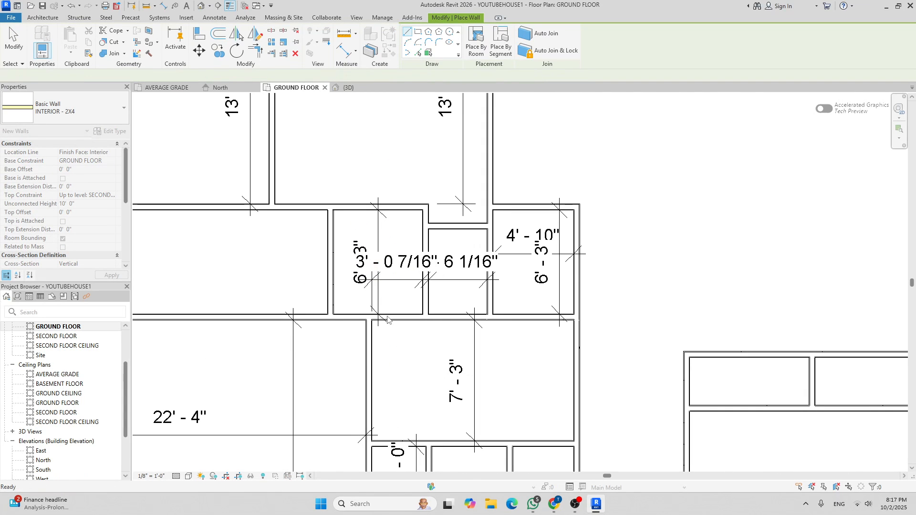
key("Escape")
scroll(377, 311, "up", 1)
scroll(376, 271, "up", 1)
key("Escape")
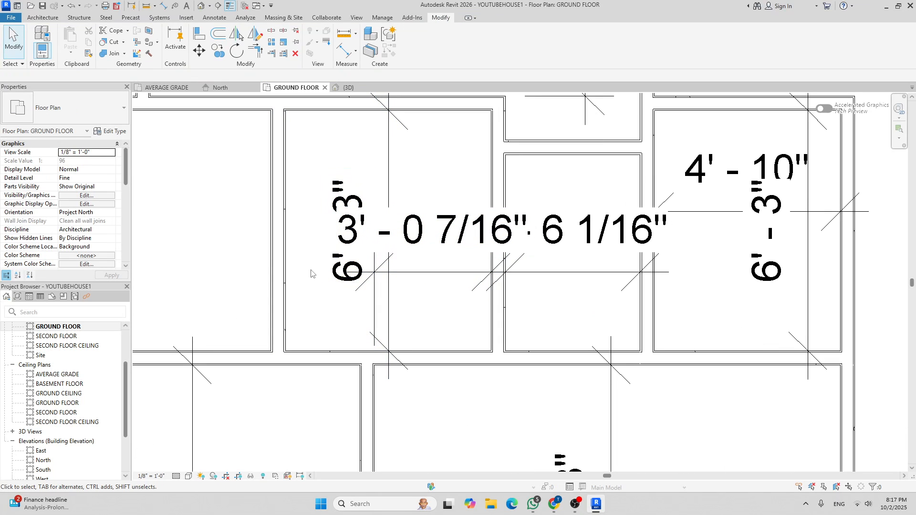
Add a horizontal aligned dimension between the inner side-wall faces of the small room bounded by the new partition
key("d")
key("i")
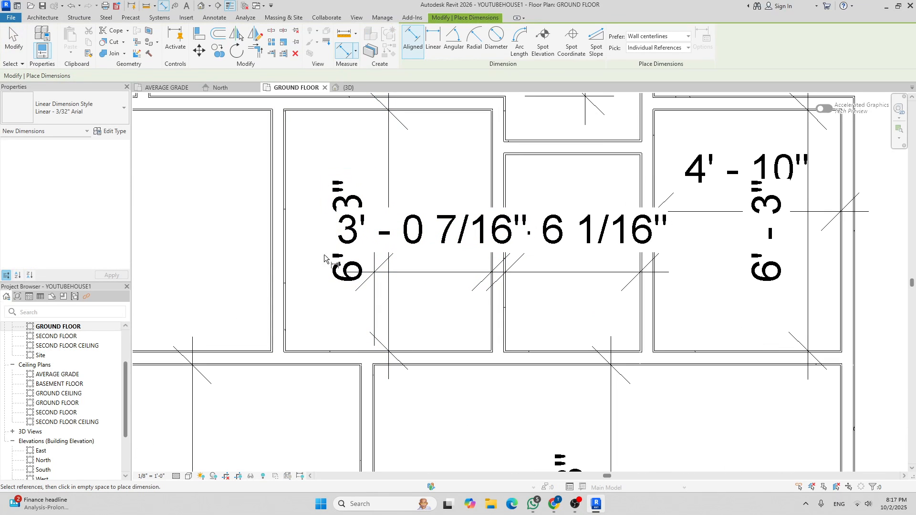
left_click(291, 160)
left_click(493, 162)
left_click(401, 171)
scroll(386, 163, "down", 2)
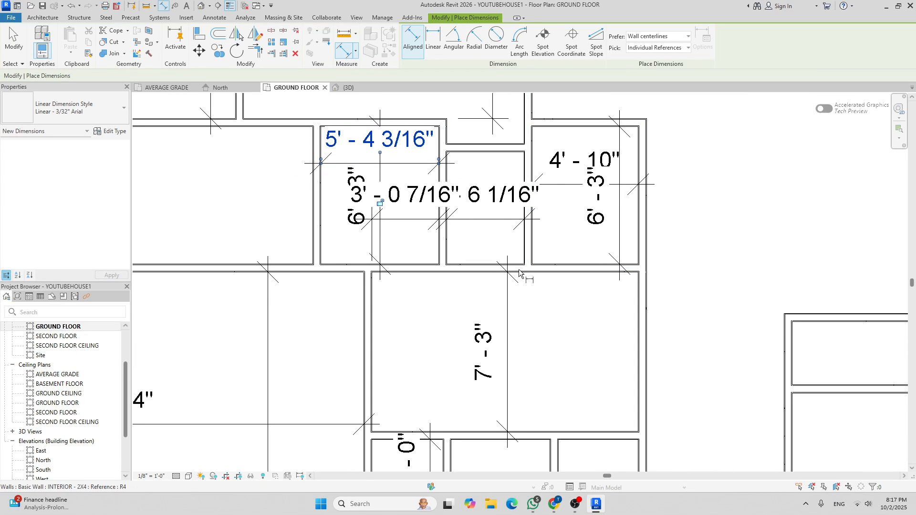
key("Escape")
key("Escape")
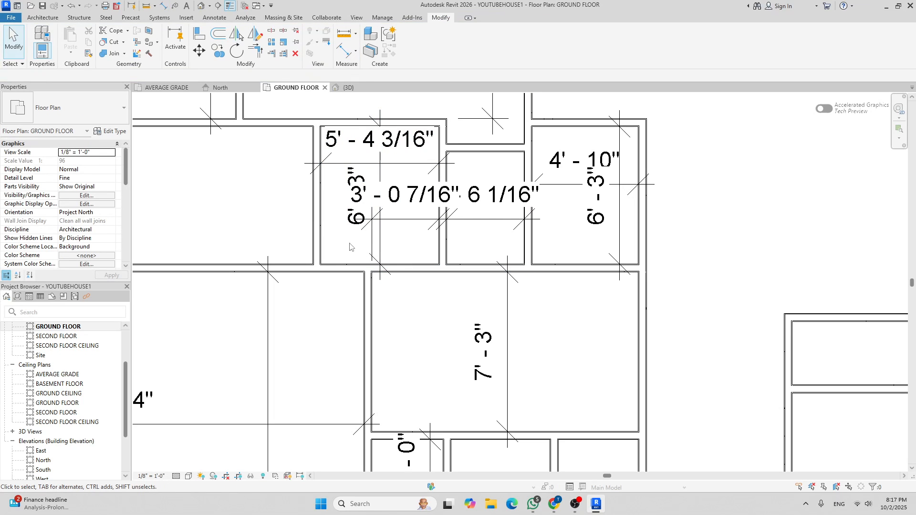
Set the small room's width to 5'7" by shifting its new left partition
left_click(318, 234)
left_click(379, 139)
type("5")
type("' - 7")
key("Return")
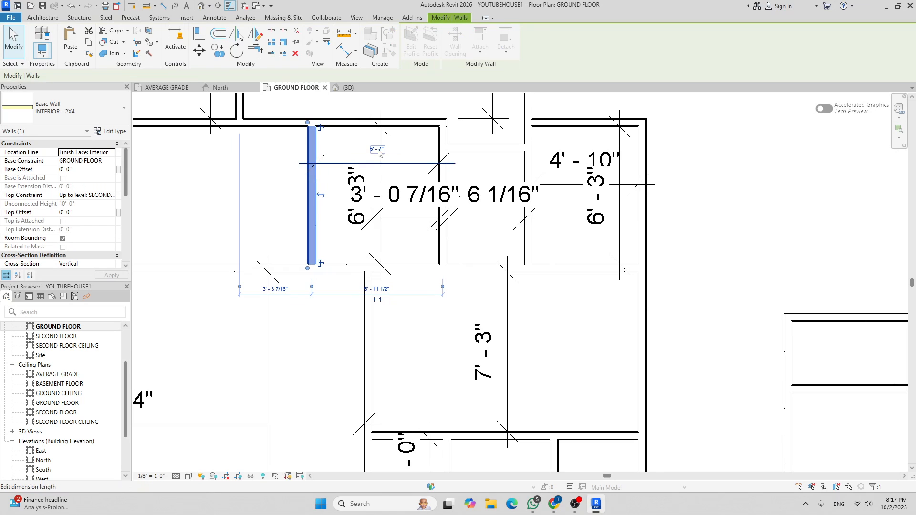
scroll(379, 179, "down", 3)
key("Escape")
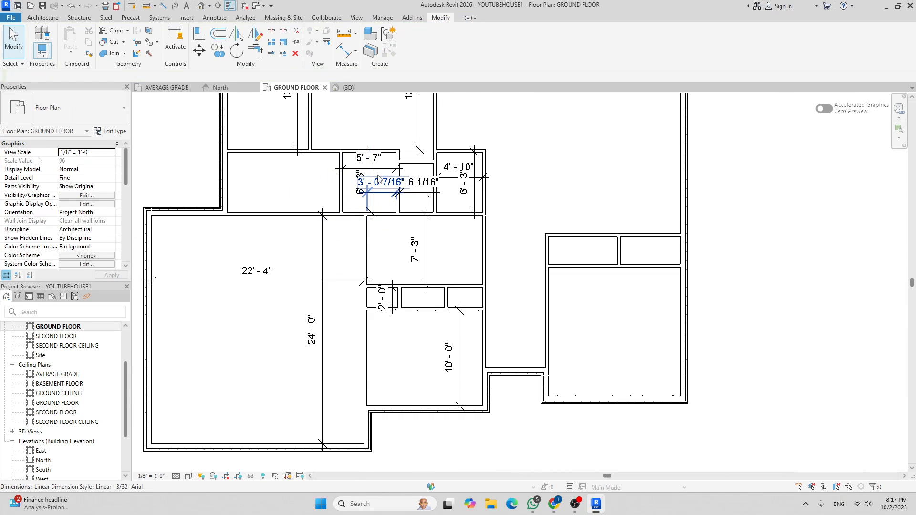
middle_click_drag(396, 169, 391, 232)
scroll(391, 232, "down", 1)
scroll(475, 219, "up", 2)
scroll(499, 210, "down", 4)
middle_click_drag(430, 176, 362, 204)
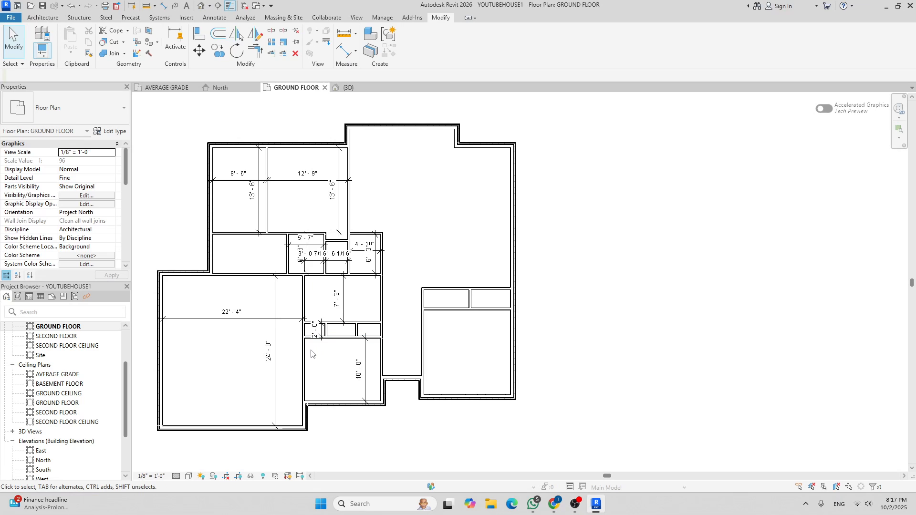
scroll(345, 383, "up", 2)
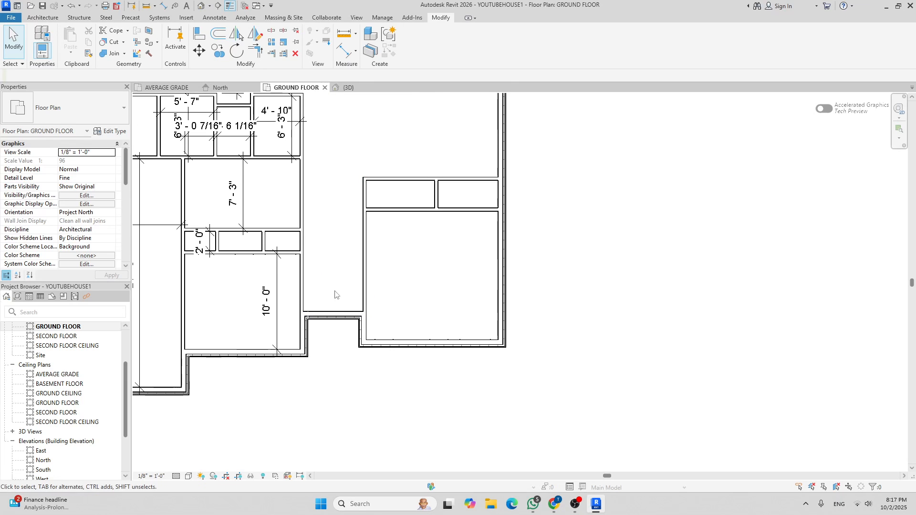
Add a horizontal aligned dimension across the narrow passage beside the lower-right room, between its facing wall surfaces
scroll(324, 280, "up", 2)
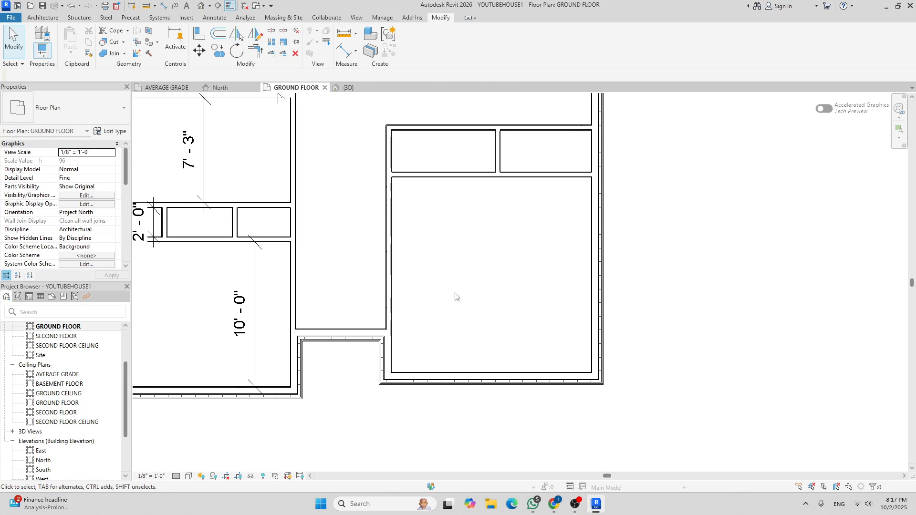
key("d")
key("i")
scroll(316, 323, "up", 2)
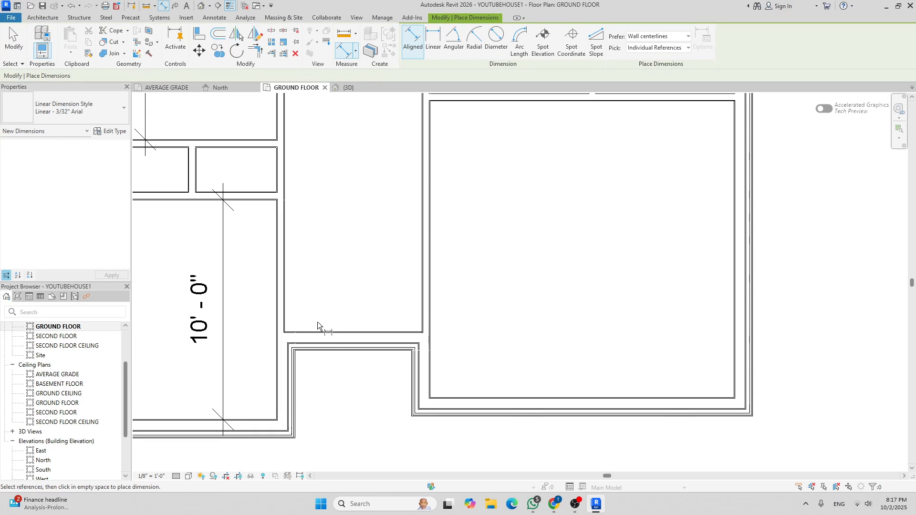
scroll(315, 299, "up", 2)
left_click(271, 279)
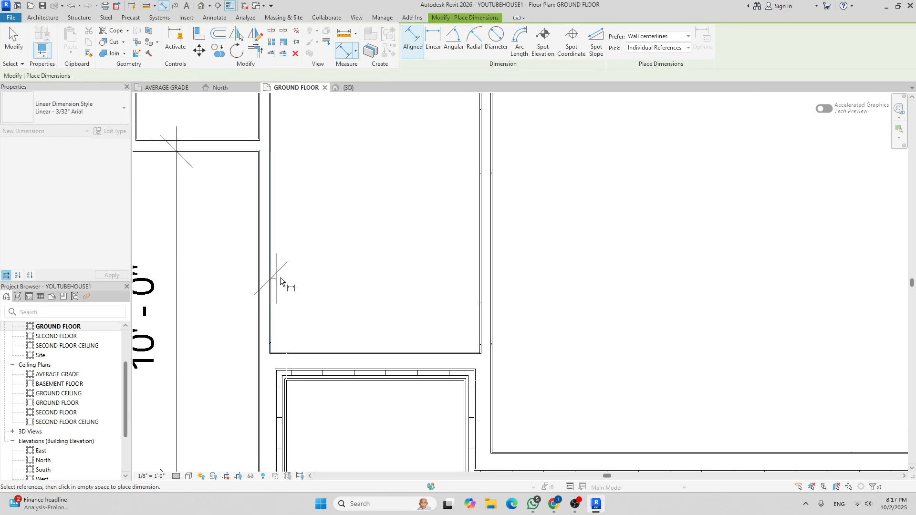
left_click(479, 273)
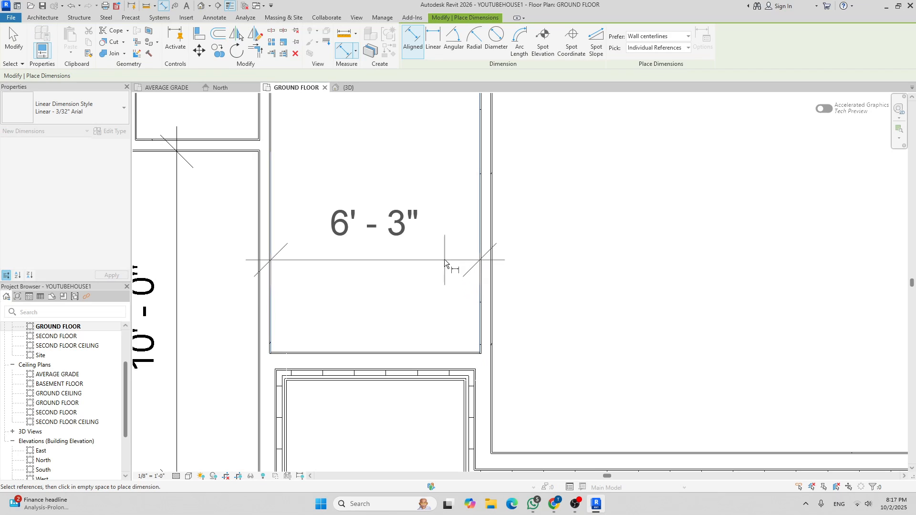
left_click(431, 273)
scroll(426, 258, "down", 6)
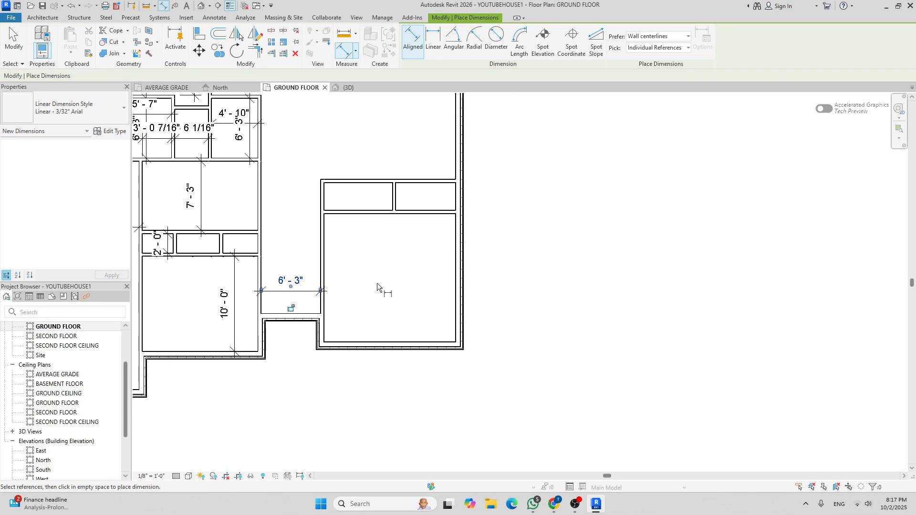
scroll(361, 287, "up", 2)
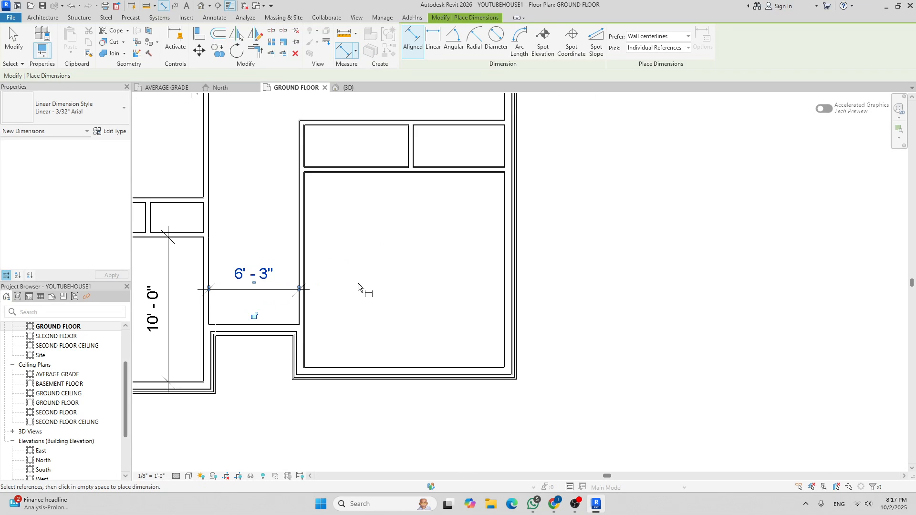
key("Escape")
key("Escape")
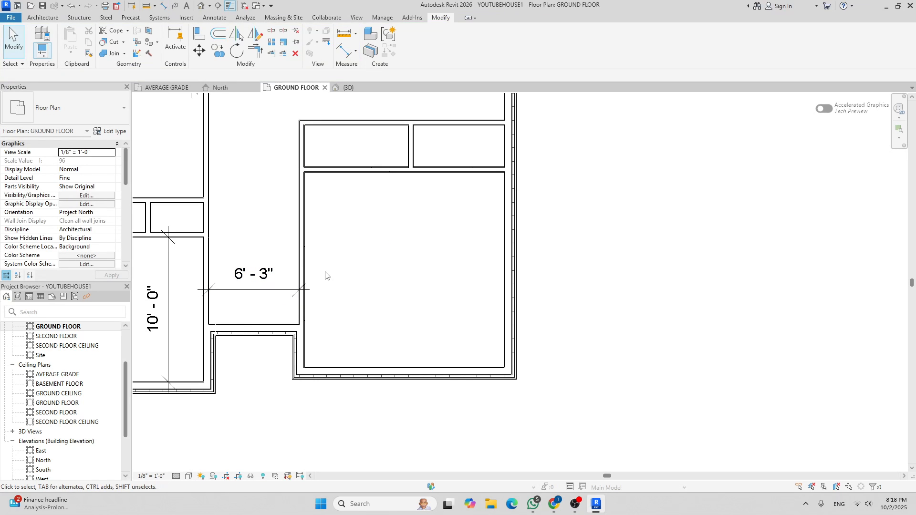
Add a horizontal aligned dimension across the lower-right room, between its inner side-wall faces
key("d")
key("i")
scroll(322, 270, "up", 5)
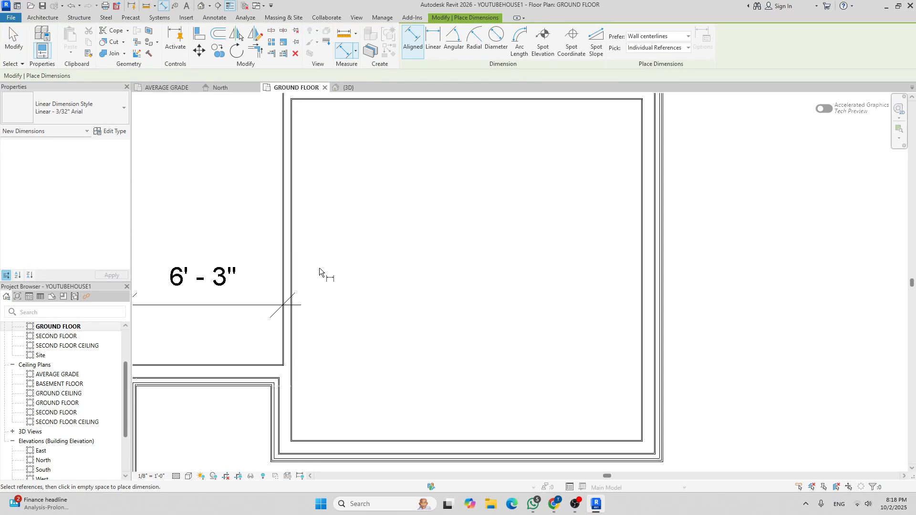
left_click(291, 264)
scroll(428, 269, "down", 4)
scroll(553, 266, "up", 5)
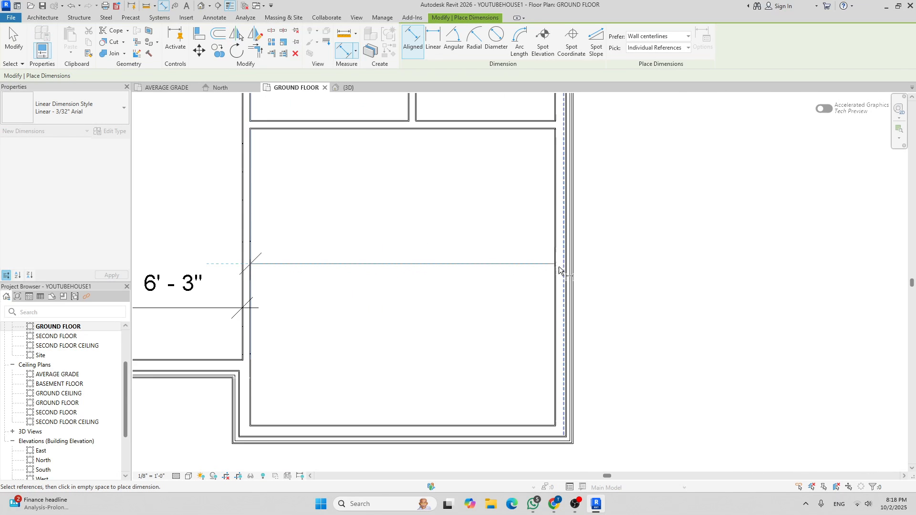
left_click(559, 266)
scroll(534, 265, "down", 3)
scroll(496, 271, "down", 2)
left_click(459, 297)
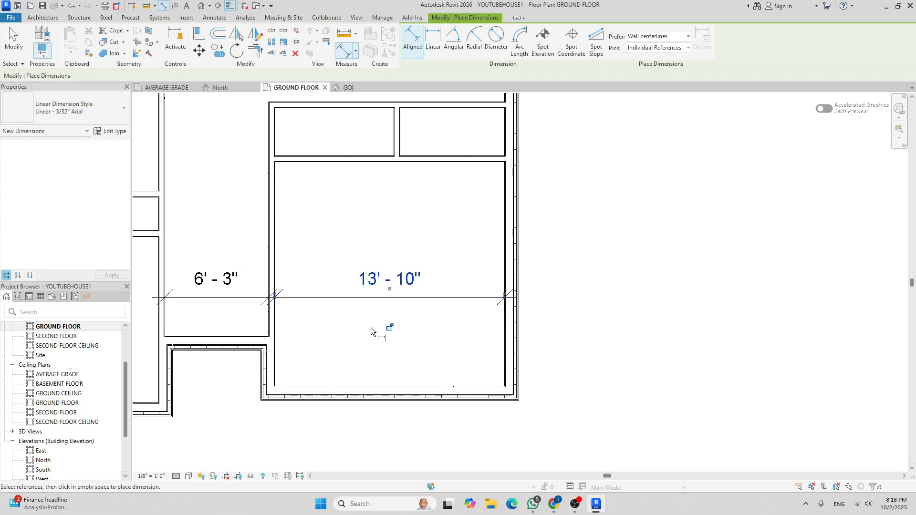
scroll(384, 309, "down", 3)
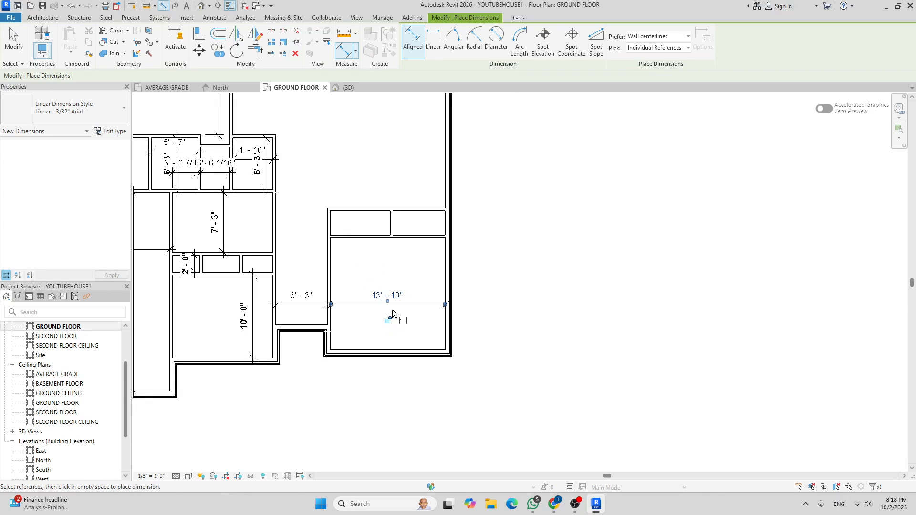
Add a vertical aligned dimension in the lower-right room from the exterior wall's inner face to the partition above
scroll(426, 329, "up", 2)
scroll(418, 305, "down", 3)
scroll(416, 320, "up", 3)
scroll(418, 327, "up", 4)
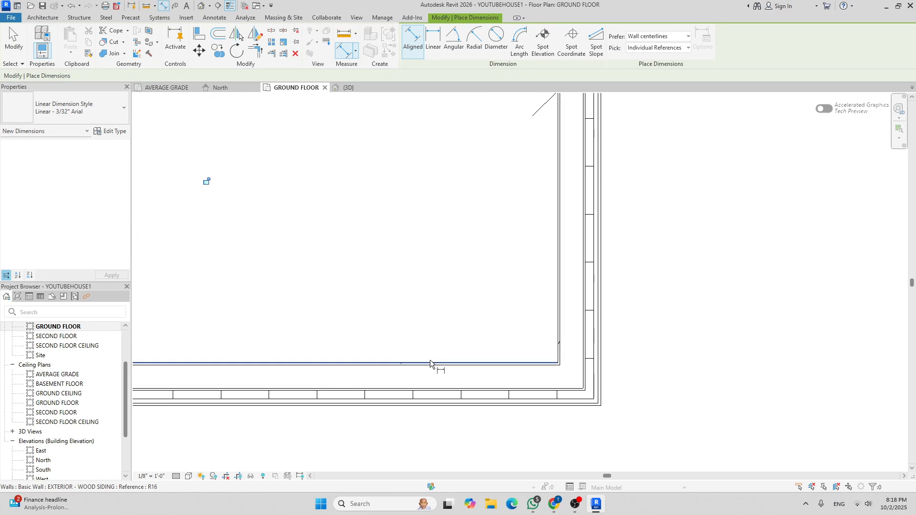
left_click(424, 338)
scroll(425, 233, "down", 5)
scroll(398, 205, "up", 3)
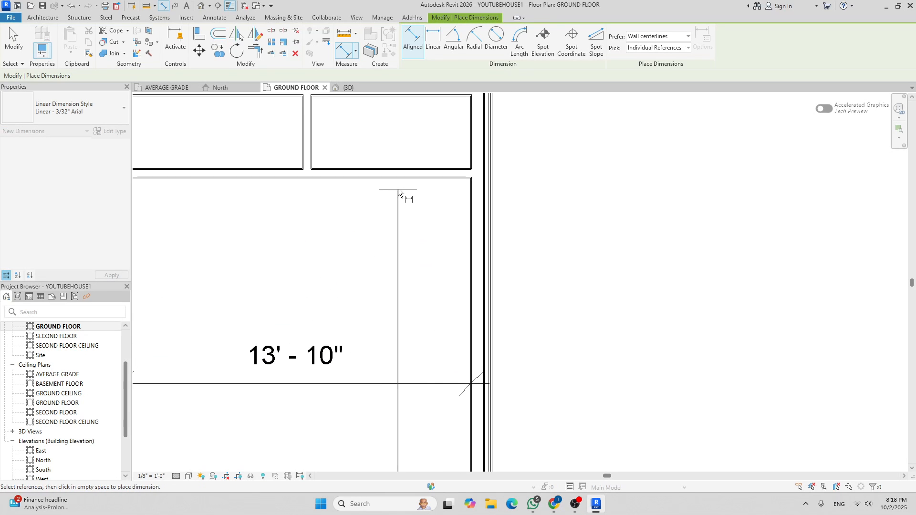
left_click(402, 180)
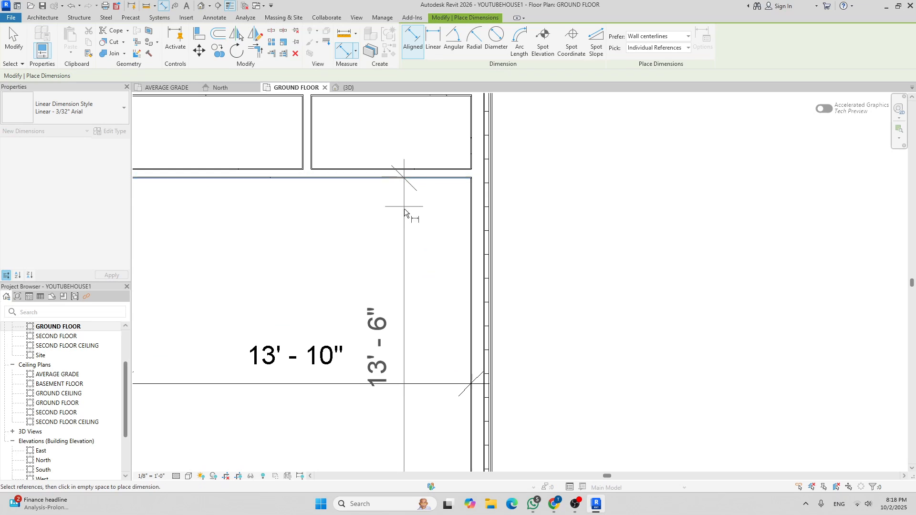
scroll(407, 213, "down", 2)
left_click(410, 225)
Add a vertical aligned dimension between the inner faces of the right-hand small room above the lower-right room
scroll(380, 220, "up", 5)
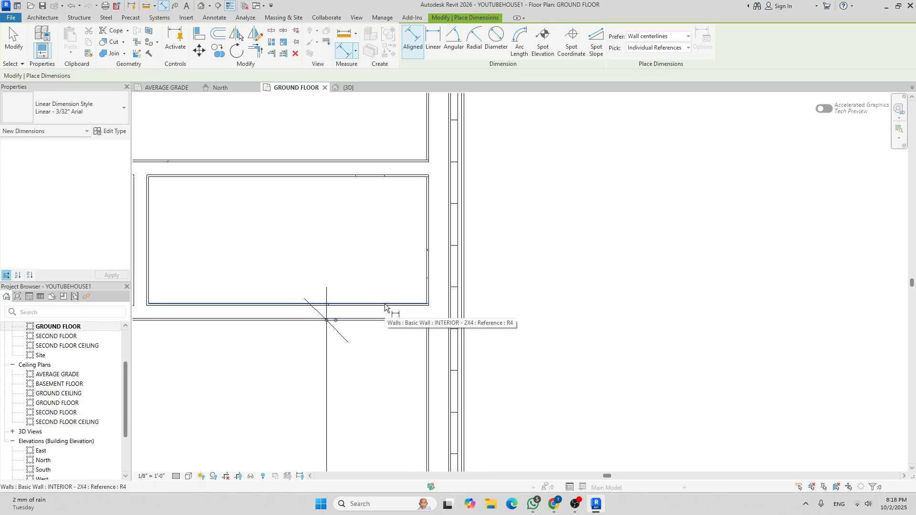
left_click(385, 303)
left_click(387, 181)
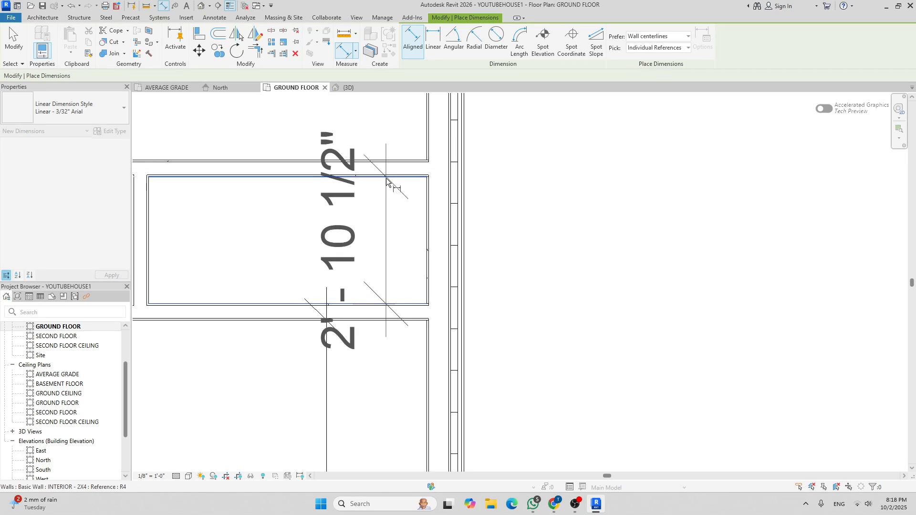
scroll(380, 223, "down", 3)
left_click(354, 232)
Add a horizontal aligned dimension between the side-wall faces of the left-hand small room above the lower-right room
scroll(214, 245, "up", 4)
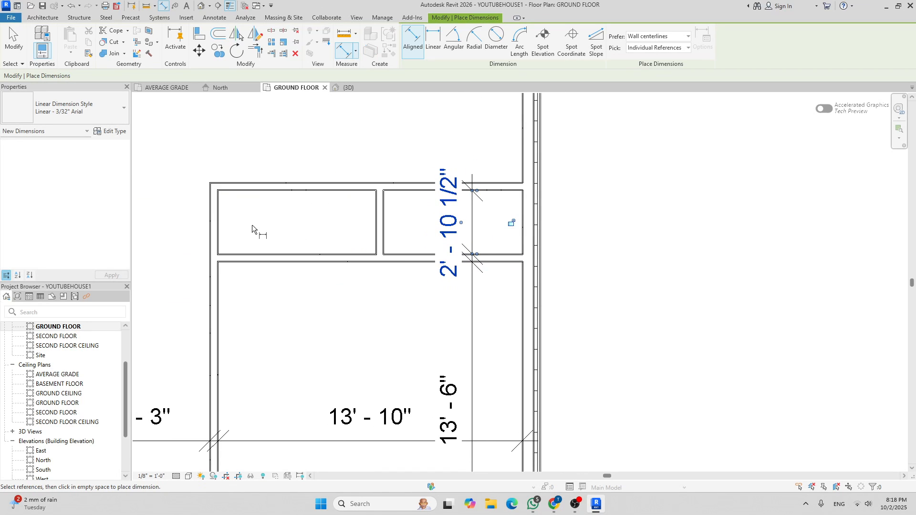
left_click(193, 220)
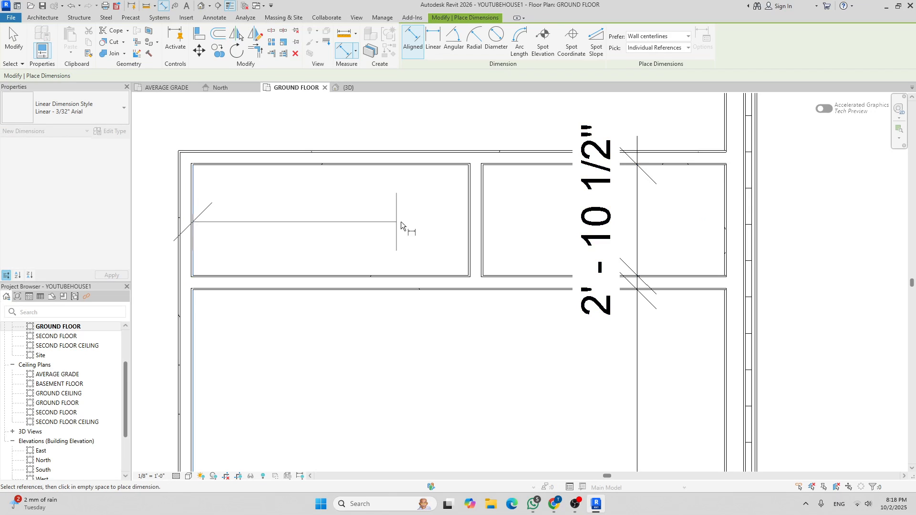
left_click(465, 210)
left_click(448, 221)
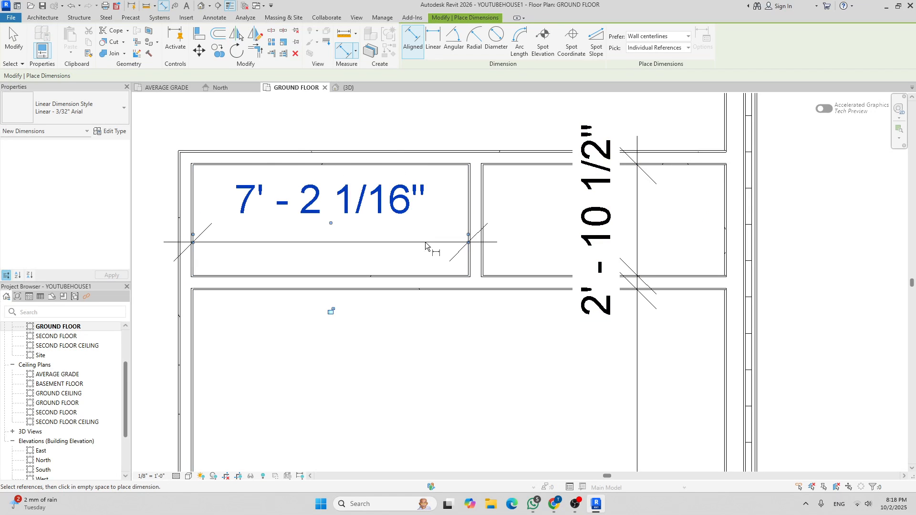
scroll(395, 213, "down", 3)
key("Escape")
key("Escape")
scroll(267, 239, "down", 2)
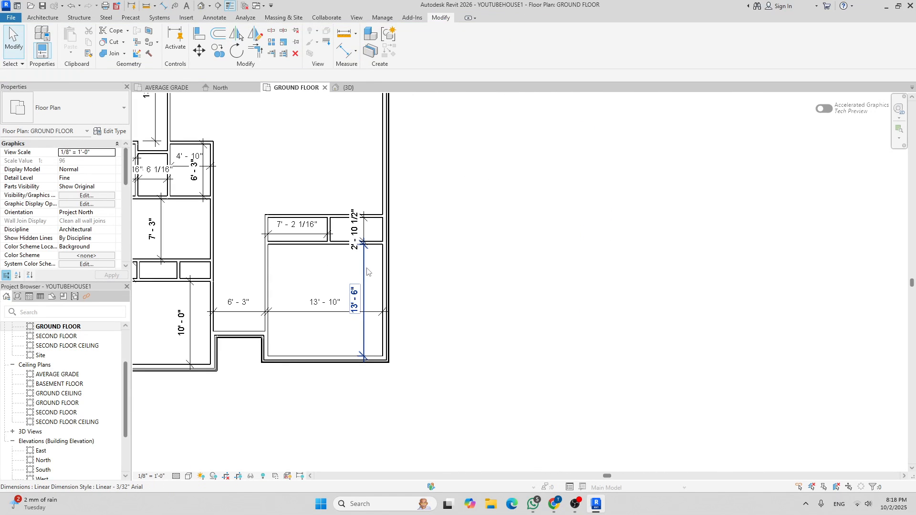
Set the lower-right room's depth to 11'0" by shifting the partition between it and the two small rooms
scroll(321, 276, "up", 1)
left_click(353, 222)
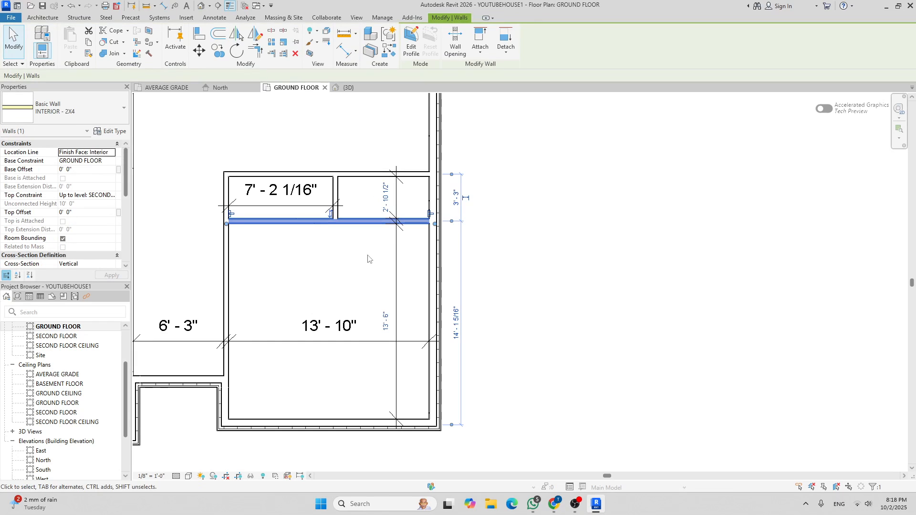
left_click(385, 321)
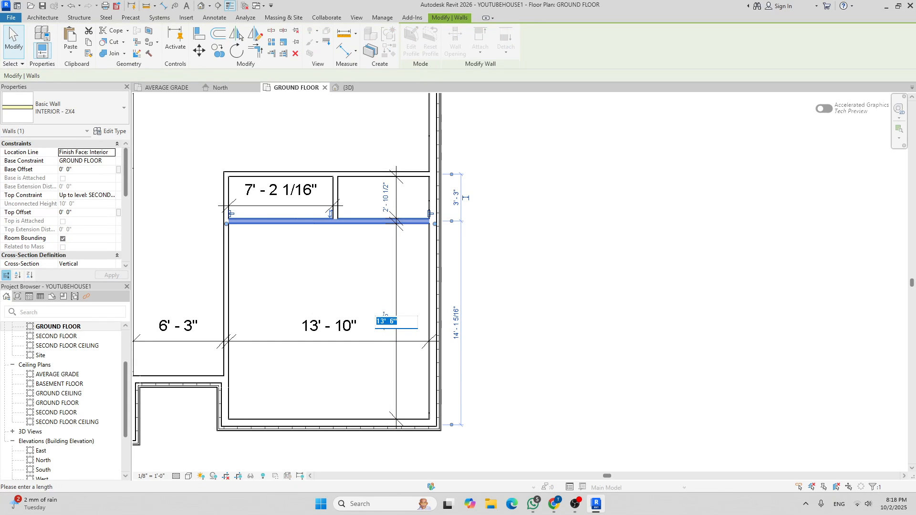
key("Return")
key("Escape")
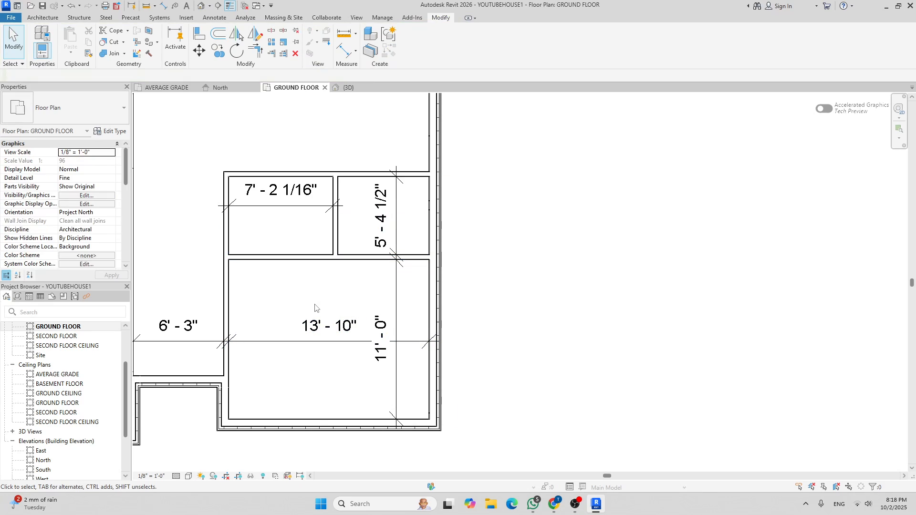
Set the depth of the two small rooms to 4'2" by shifting their upper partition
left_click(354, 174)
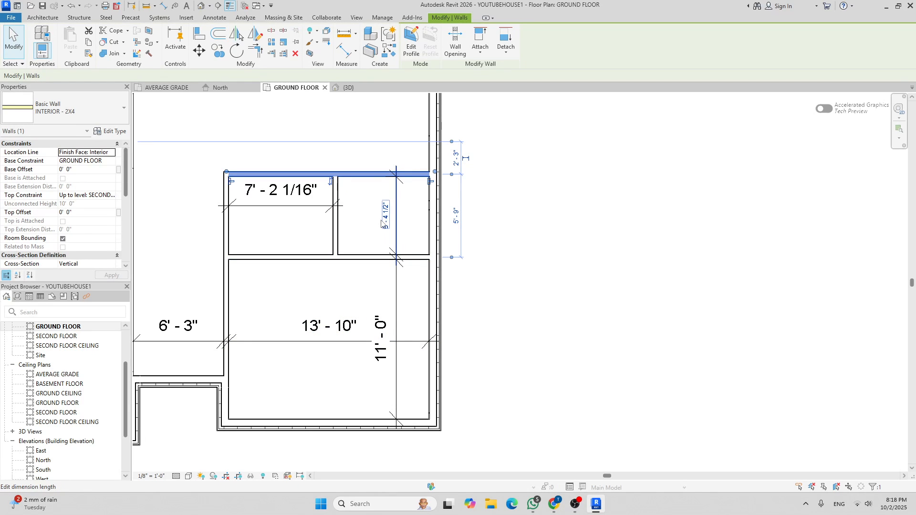
left_click(382, 219)
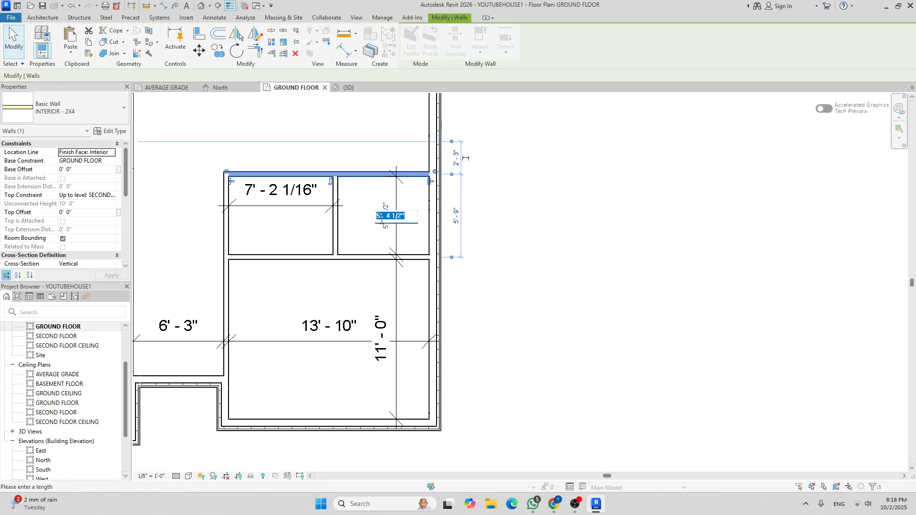
key("Return")
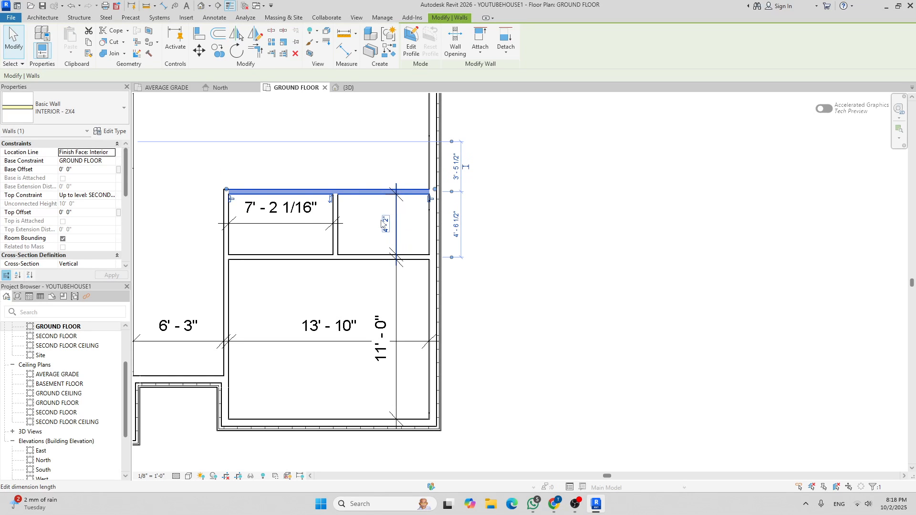
key("Escape")
Set the left-hand small room's width to 8'2" by shifting the partition between the two small rooms
left_click(337, 246)
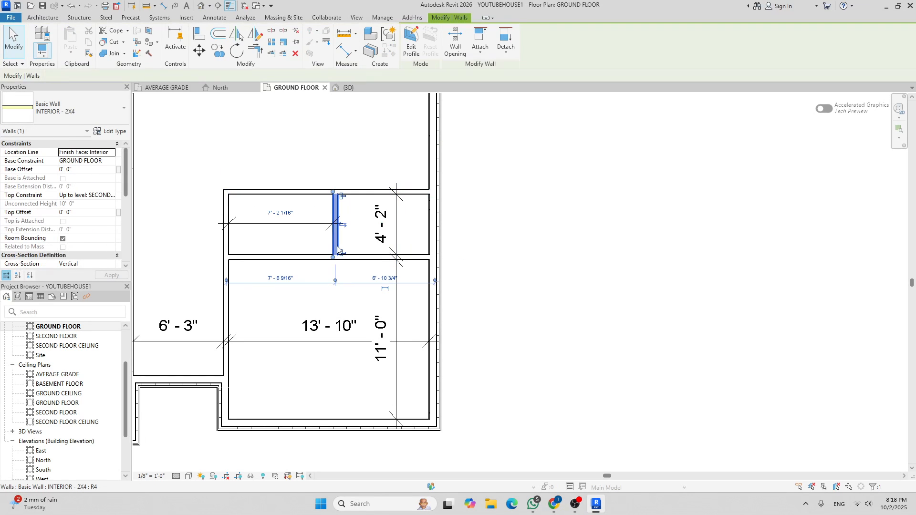
left_click(281, 208)
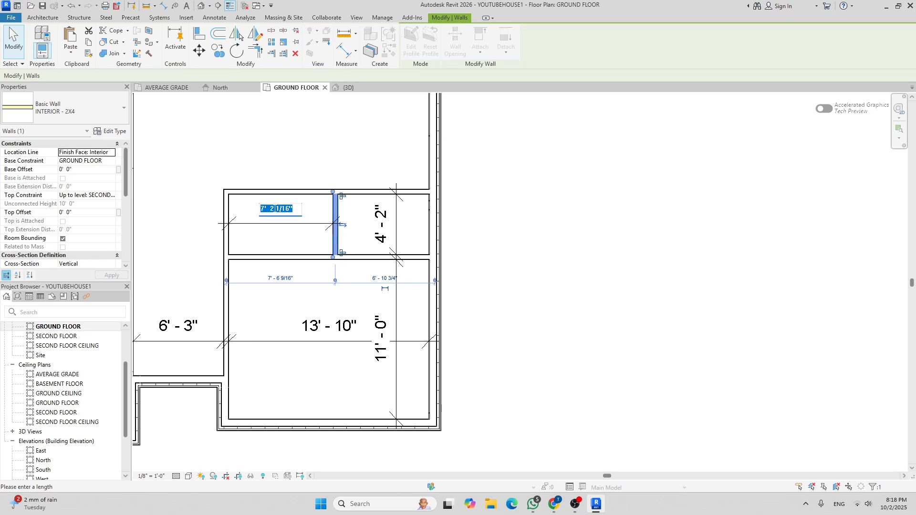
type("8' - 2\"")
key("Return")
key("Escape")
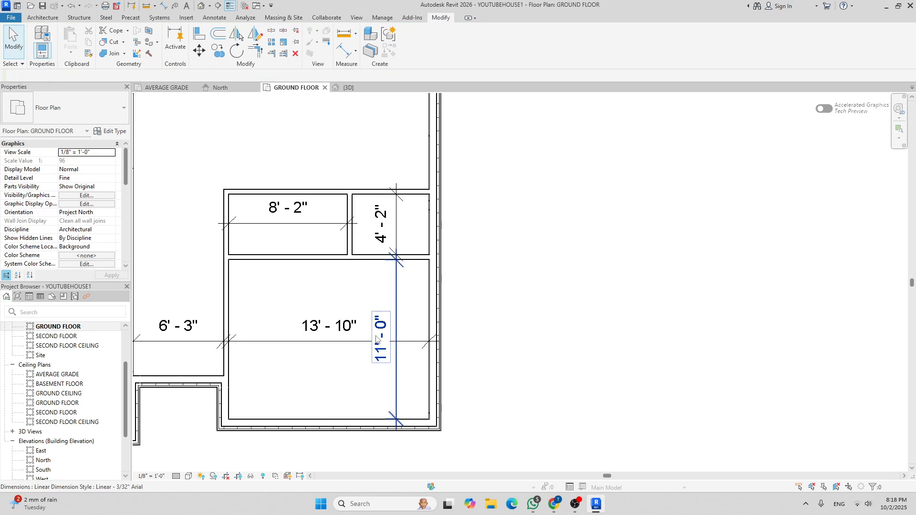
Add a horizontal aligned dimension across the right-hand small room, from the dividing partition to the exterior wall's inner face
key("d")
key("i")
scroll(349, 227, "up", 5)
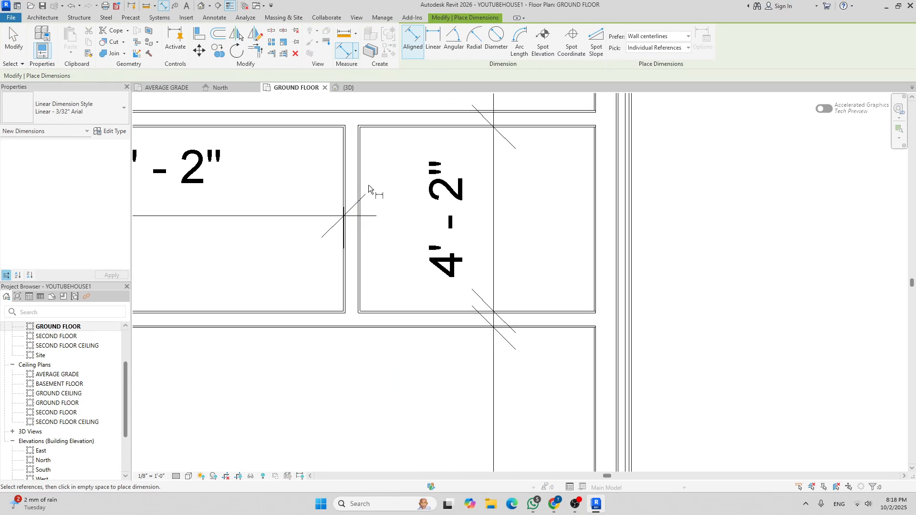
left_click(363, 176)
left_click(597, 193)
left_click(564, 217)
scroll(469, 176, "down", 3)
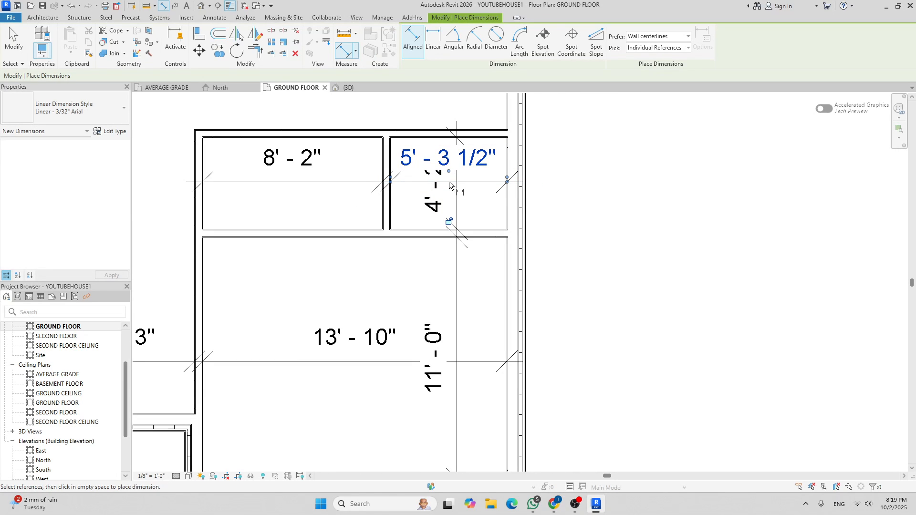
scroll(463, 256, "down", 5)
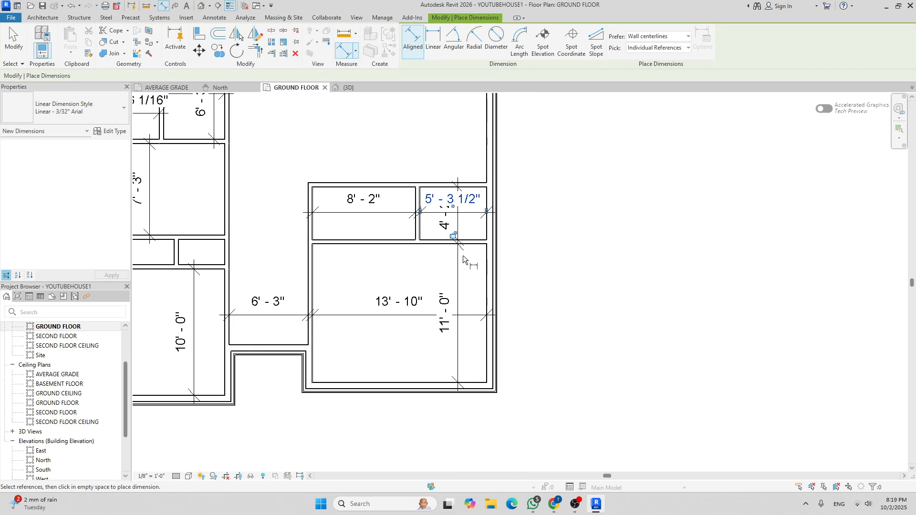
key("Escape")
Add a vertical aligned dimension in the large right-hand room, from the small rooms' upper partition to the upper exterior wall's inner face
middle_click_drag(423, 308, 428, 352)
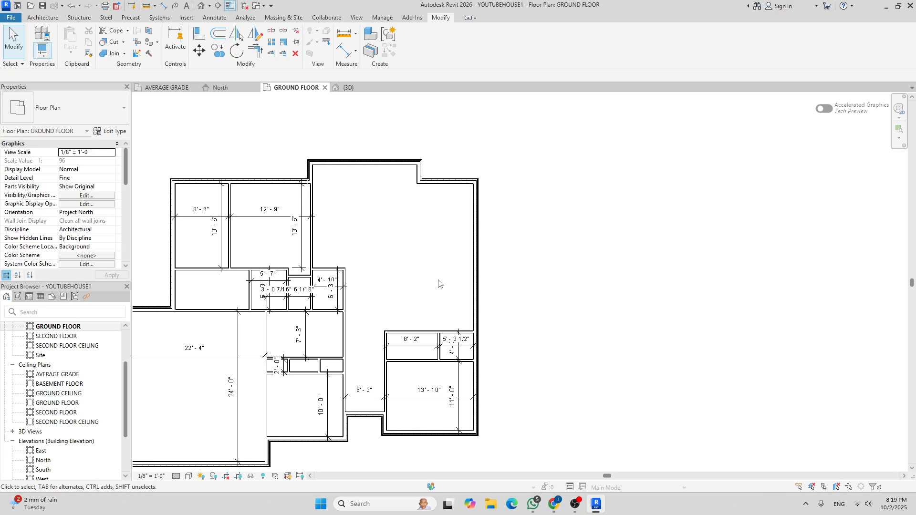
key("d")
key("i")
scroll(428, 324, "up", 5)
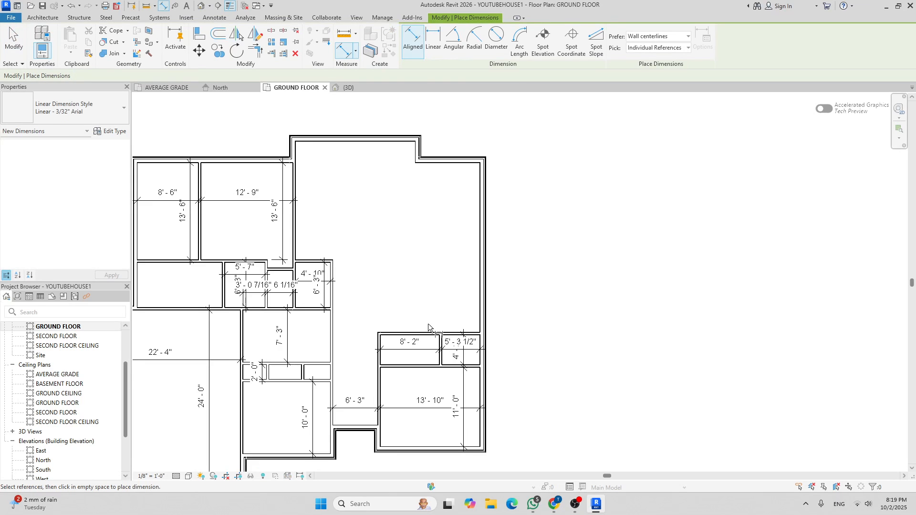
scroll(426, 337, "up", 3)
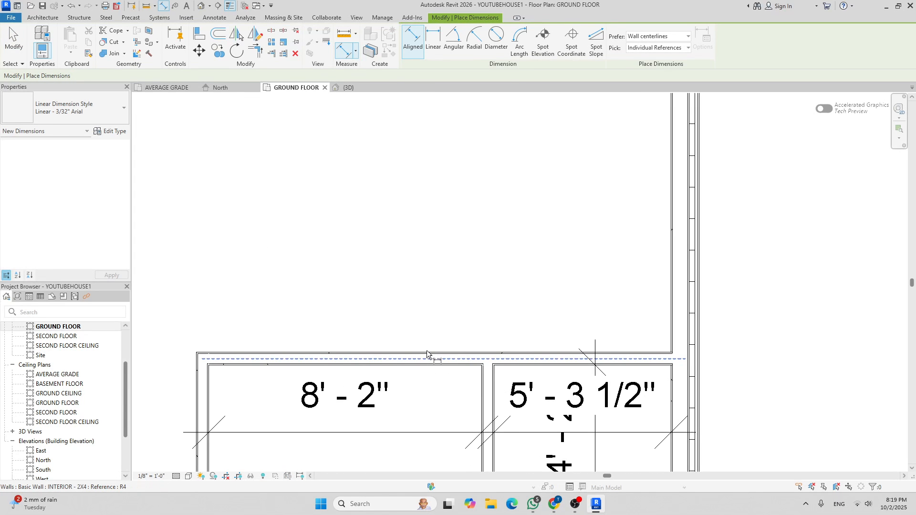
left_click(427, 354)
scroll(442, 270, "down", 3)
scroll(441, 252, "down", 4)
scroll(421, 289, "up", 8)
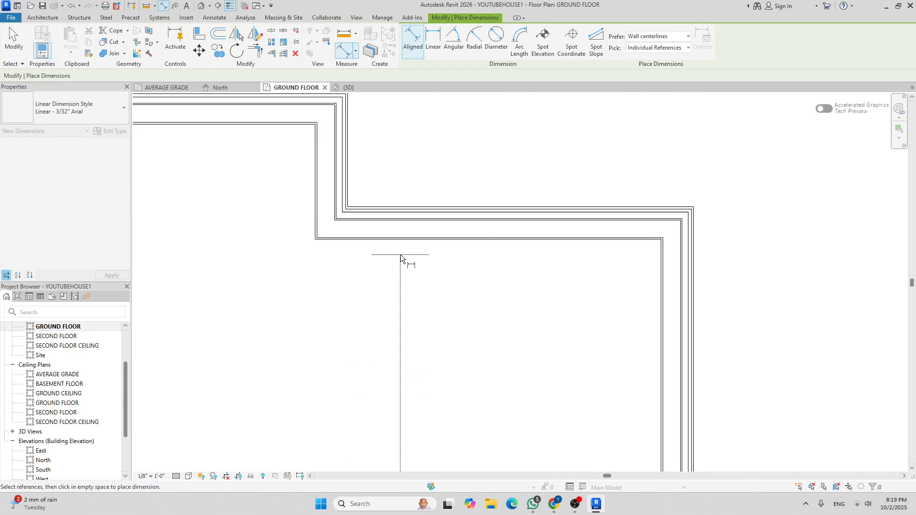
scroll(400, 254, "up", 2)
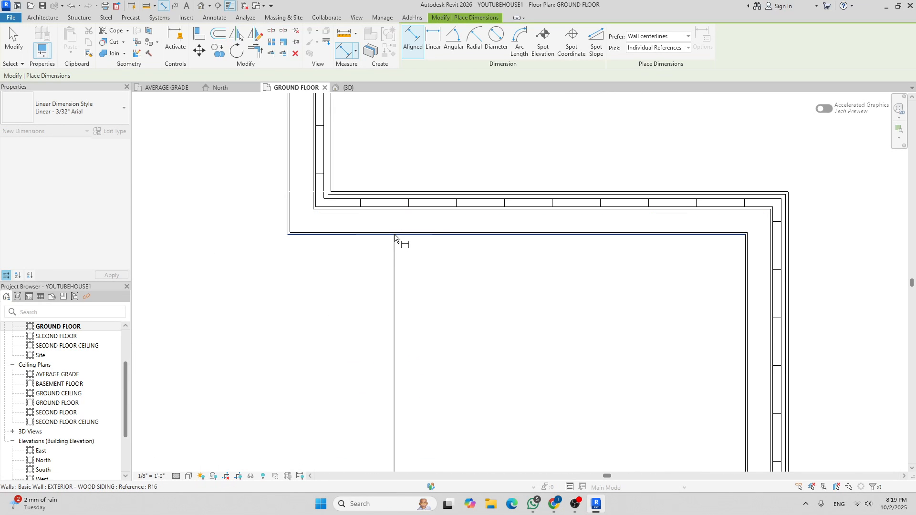
left_click(394, 234)
scroll(389, 260, "down", 3)
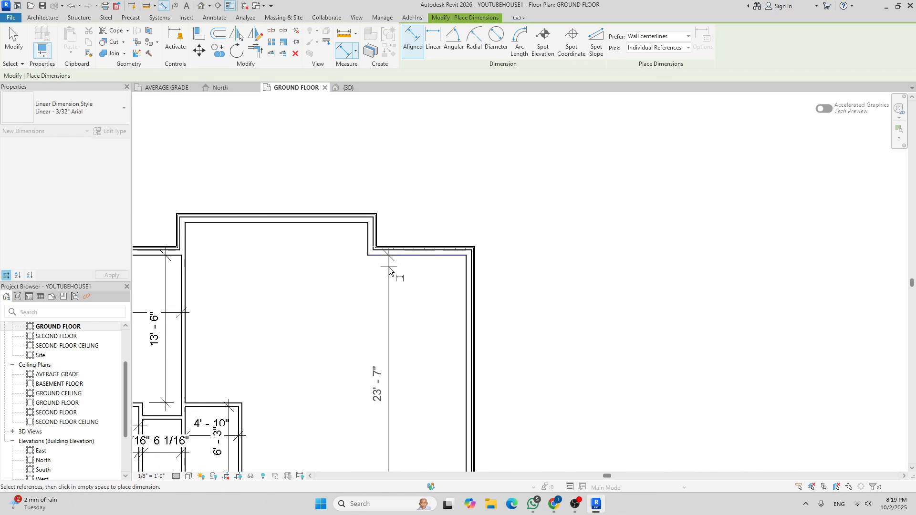
scroll(389, 266, "down", 2)
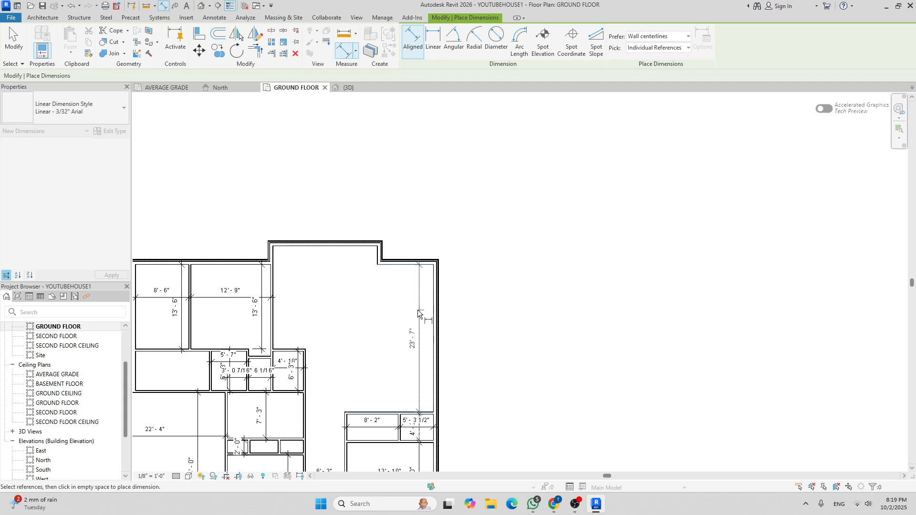
left_click(418, 311)
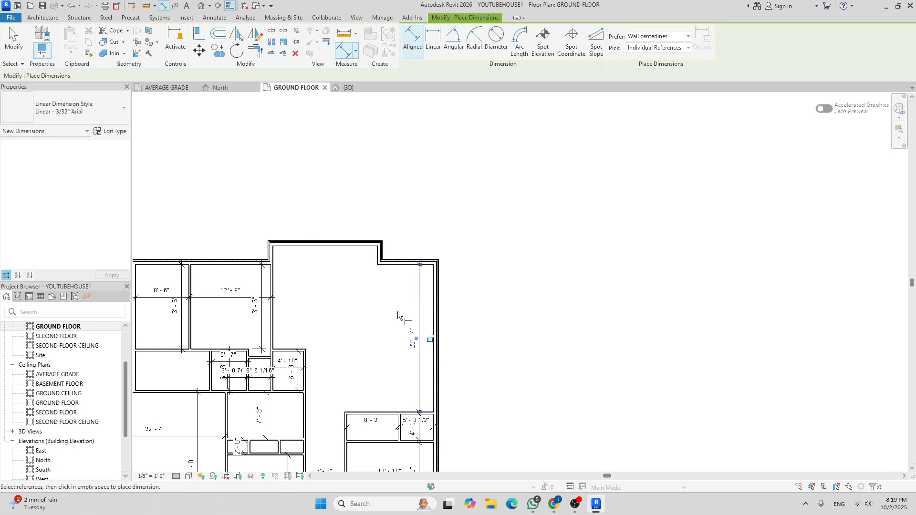
scroll(416, 352, "up", 2)
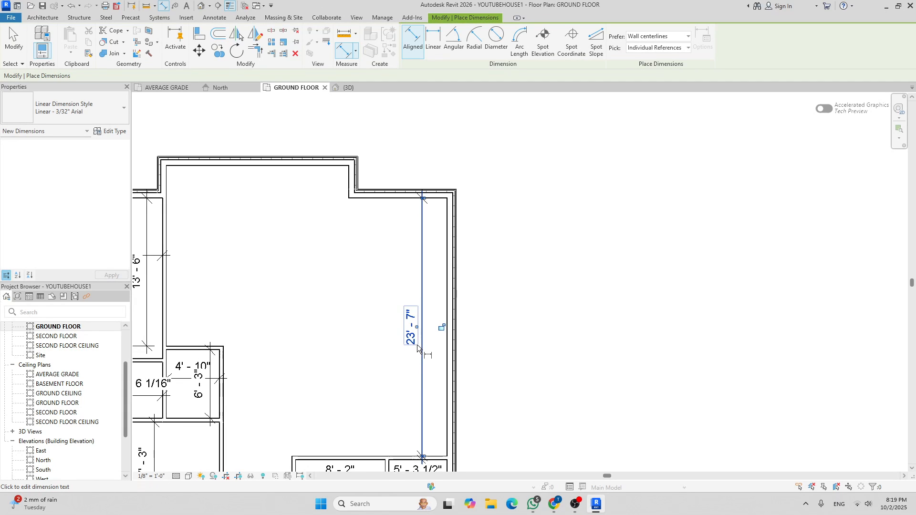
scroll(388, 267, "down", 3)
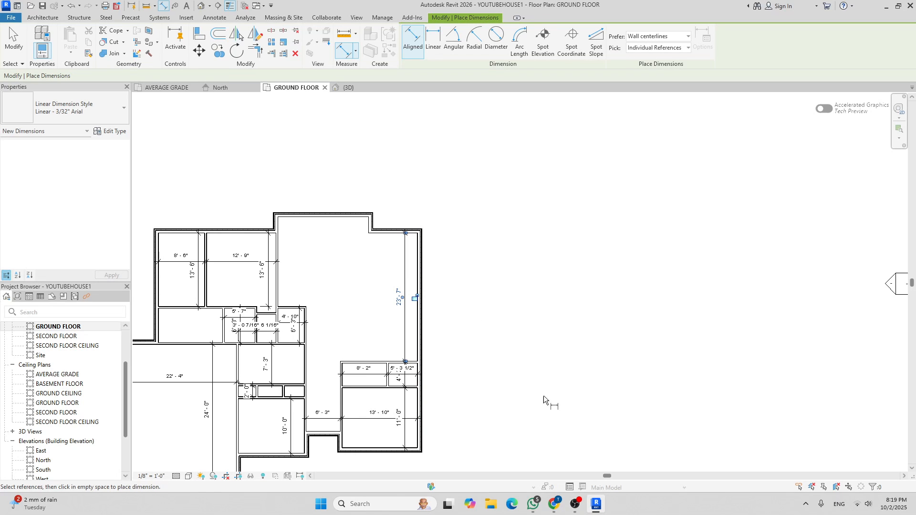
Calculate 13 + 9 with a Google search in Chrome and return to the Revit floor plan
left_click(554, 504)
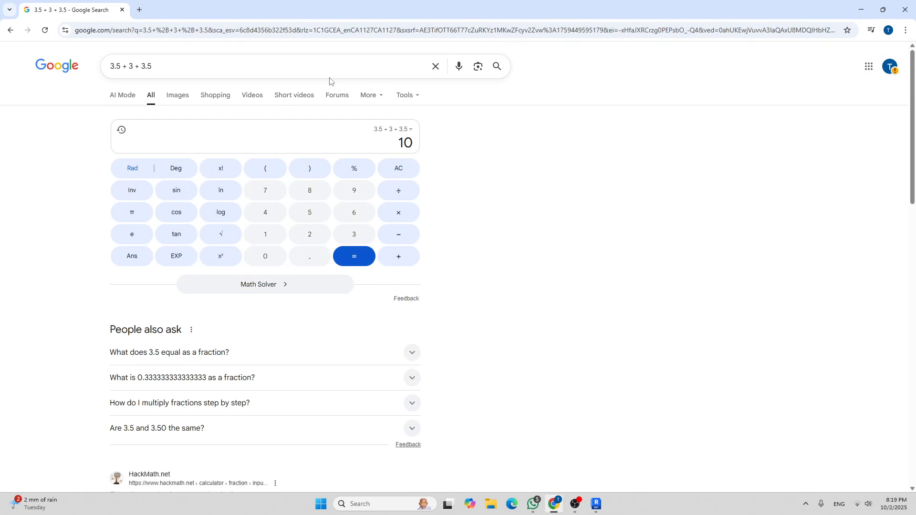
triple_click(133, 67)
type("13 ")
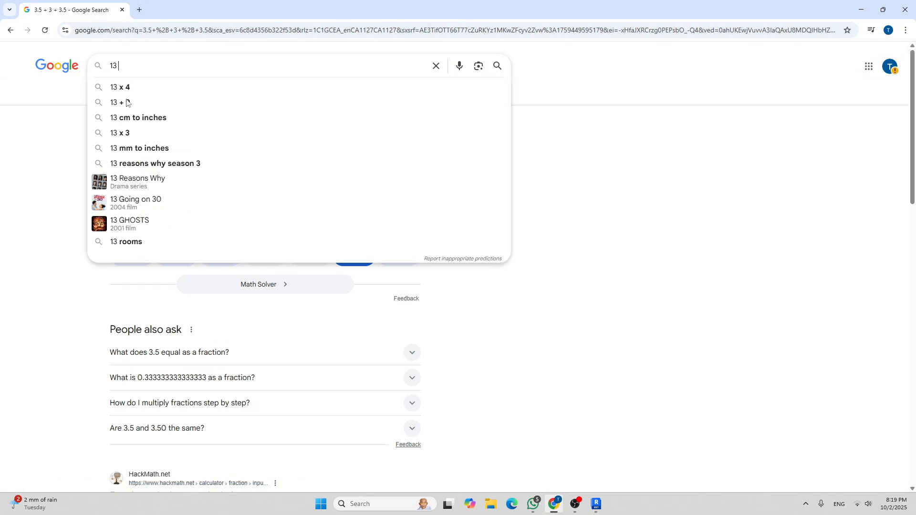
type("+")
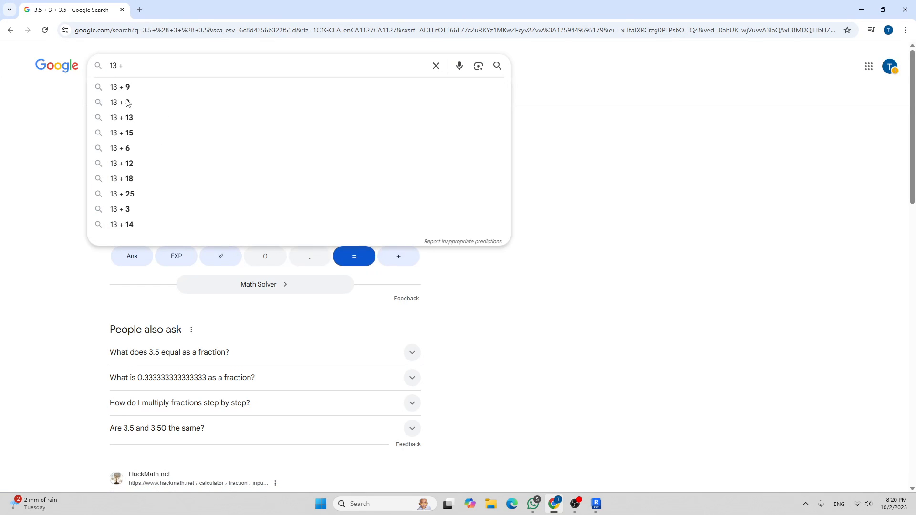
type(" 9")
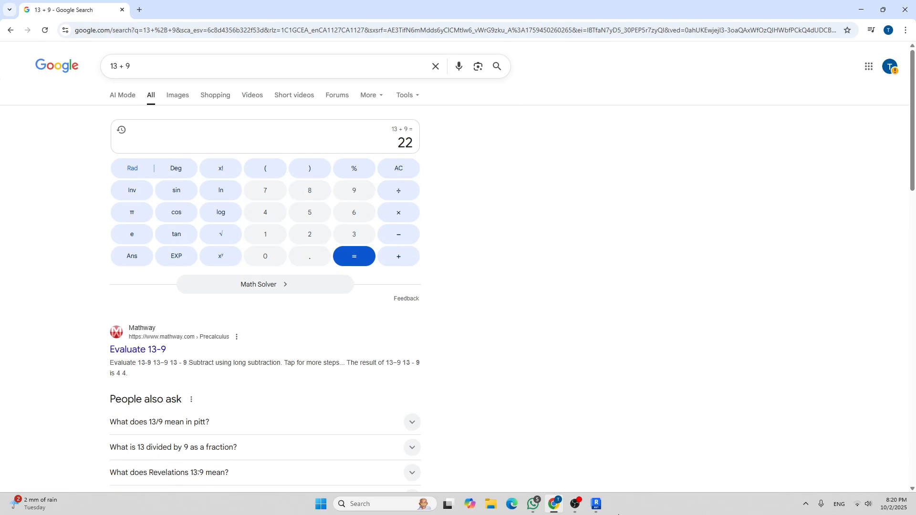
left_click(597, 506)
Add a horizontal aligned dimension from the right-hand exterior wall's inner face to the inner face of the upper jog's side wall
scroll(422, 296, "up", 3)
scroll(441, 286, "down", 6)
scroll(442, 282, "up", 3)
scroll(418, 234, "up", 5)
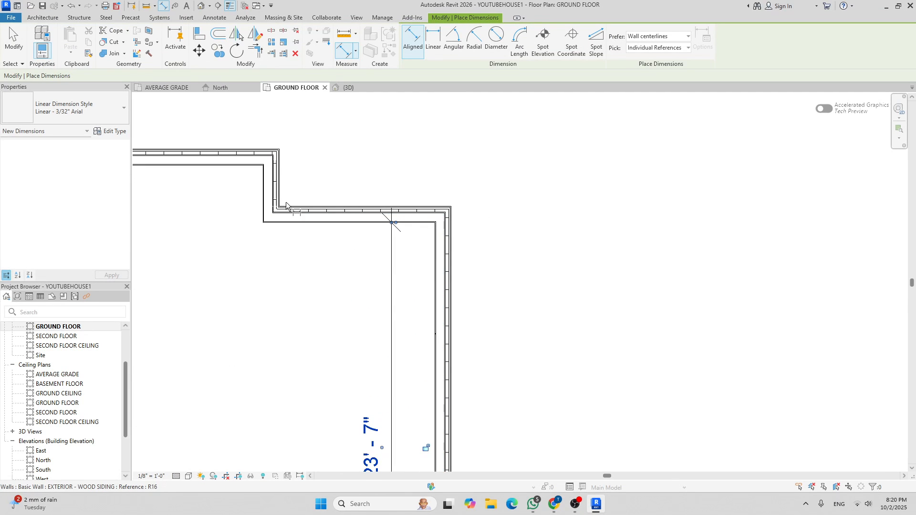
scroll(363, 267, "up", 1)
scroll(430, 286, "up", 1)
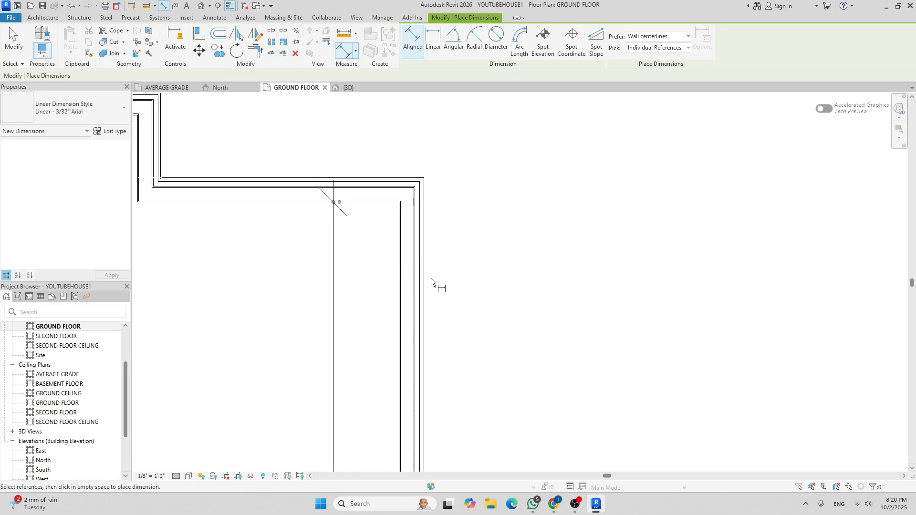
scroll(292, 255, "down", 1)
middle_click_drag(292, 255, 479, 285)
scroll(351, 239, "up", 2)
key("Tab")
left_click(341, 227)
scroll(299, 272, "down", 3)
left_click(288, 320)
scroll(363, 285, "down", 4)
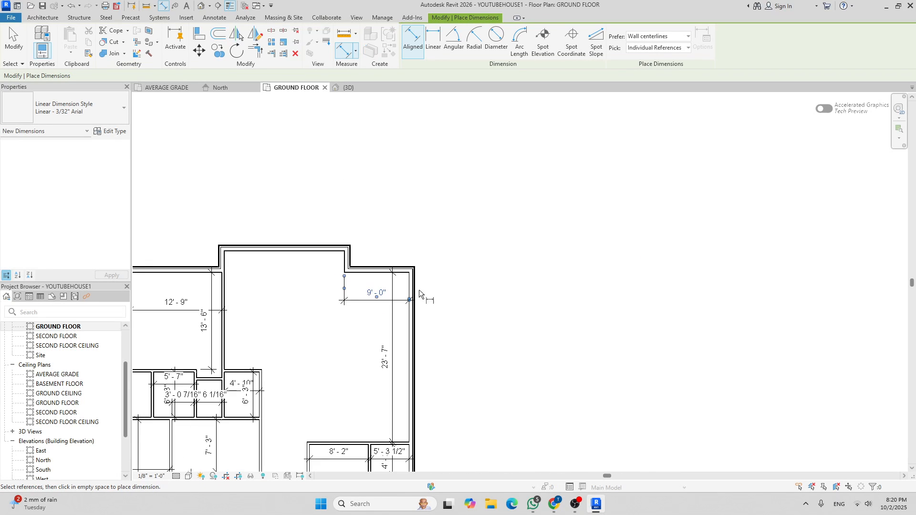
Add a horizontal aligned dimension across the upper bump-out between its side walls' inner faces, in line with the 9'0" dimension
scroll(311, 277, "up", 5)
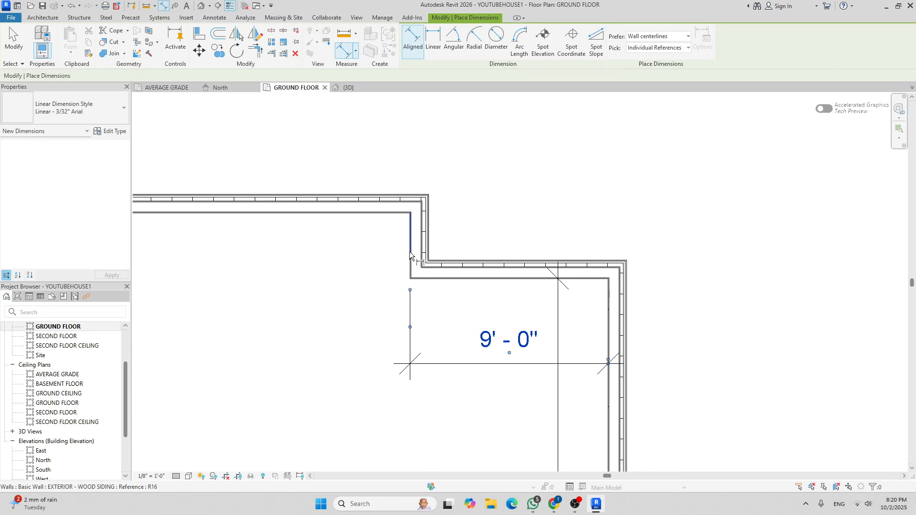
middle_click_drag(294, 277, 470, 277)
scroll(465, 277, "down", 1)
scroll(225, 250, "up", 4)
key("Tab")
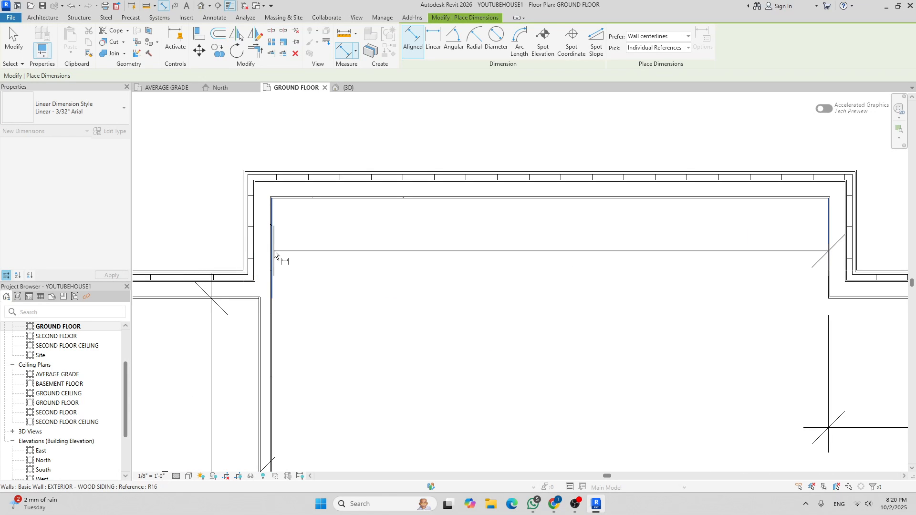
left_click(274, 250)
scroll(275, 252, "down", 1)
scroll(285, 256, "down", 2)
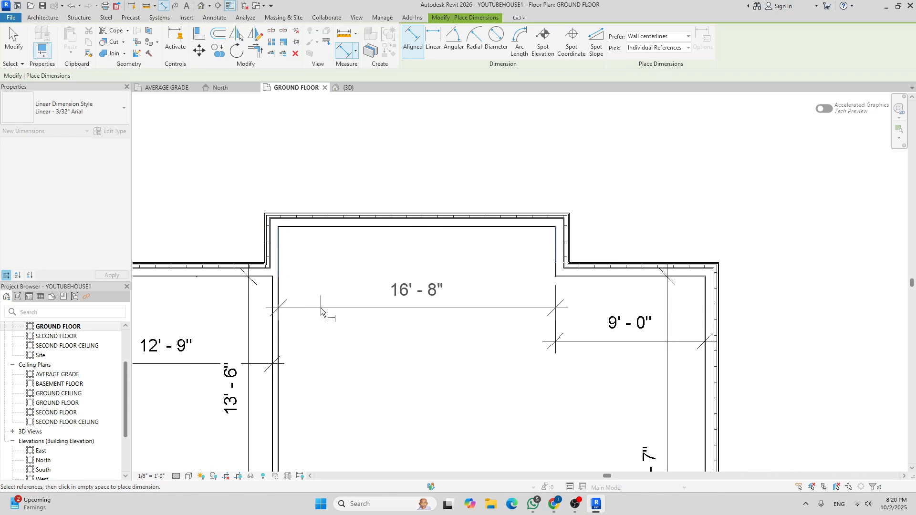
left_click(330, 340)
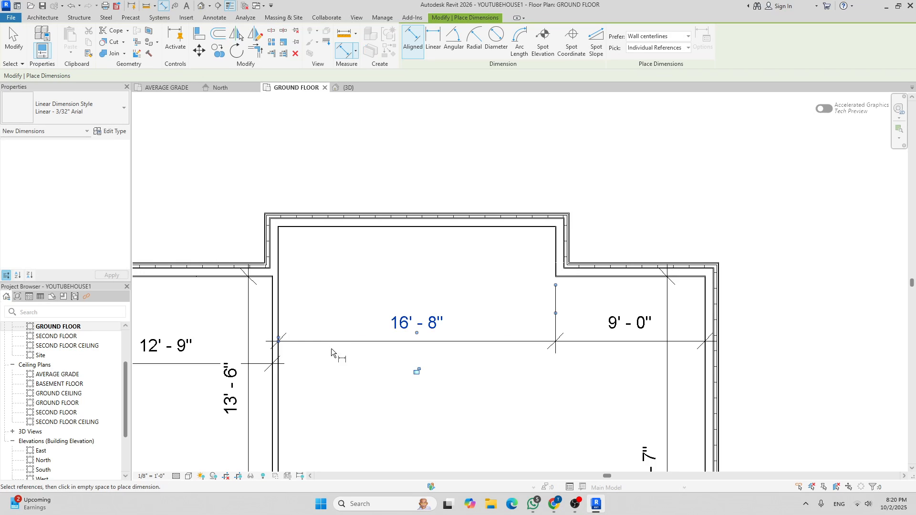
Add a vertical aligned dimension from the bump-out's upper inner face to the upper partition of the 4'10" wide room, and end dimensioning
scroll(330, 342, "down", 2)
middle_click_drag(330, 343, 327, 251)
scroll(323, 224, "up", 2)
left_click(321, 144)
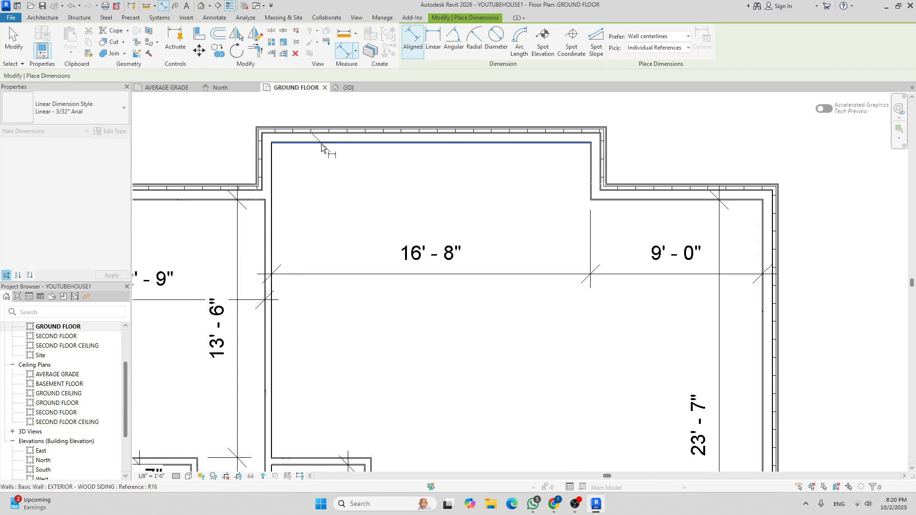
scroll(333, 438, "up", 2)
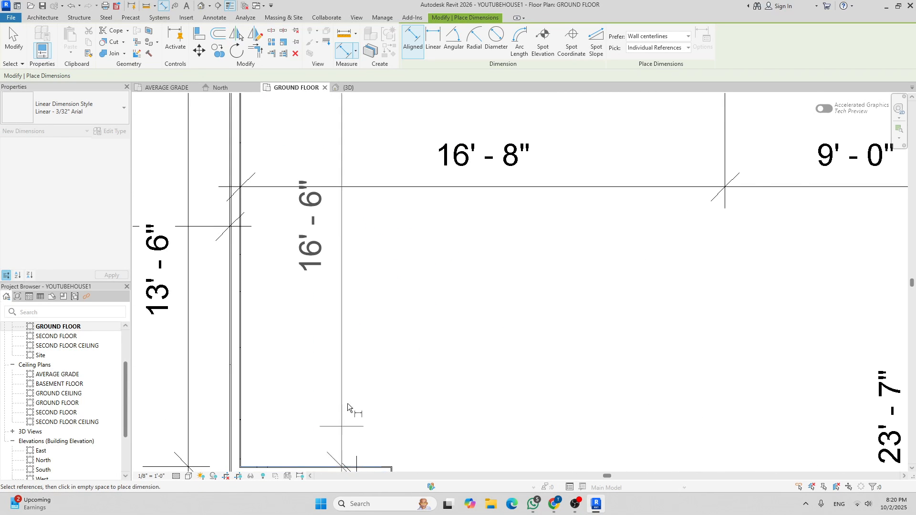
scroll(347, 372, "down", 3)
scroll(345, 365, "down", 2)
left_click(348, 348)
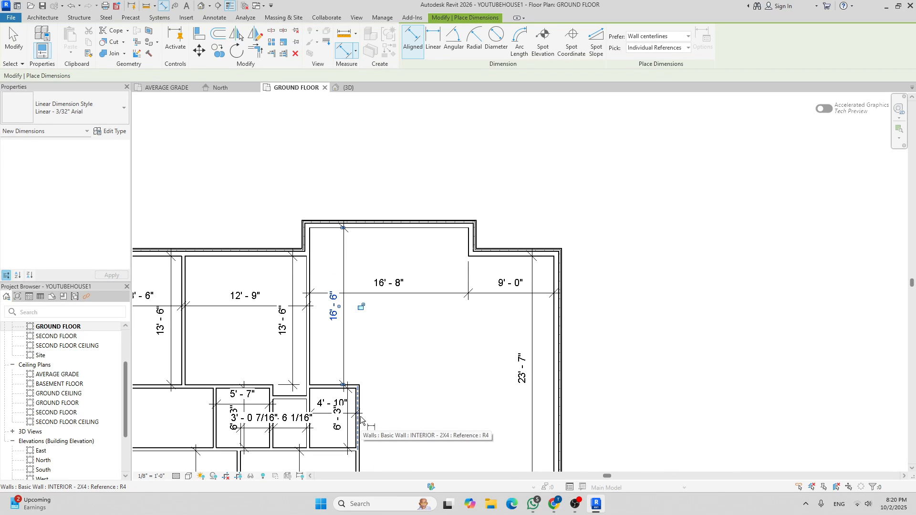
key("Escape")
key("Escape")
Shift the short horizontal INTERIOR - 2X4 partition left of the 4'10" wide room downward, making the small room below it shallower
scroll(354, 354, "down", 2)
scroll(362, 357, "up", 3)
scroll(380, 322, "down", 2)
middle_click_drag(406, 352, 368, 291)
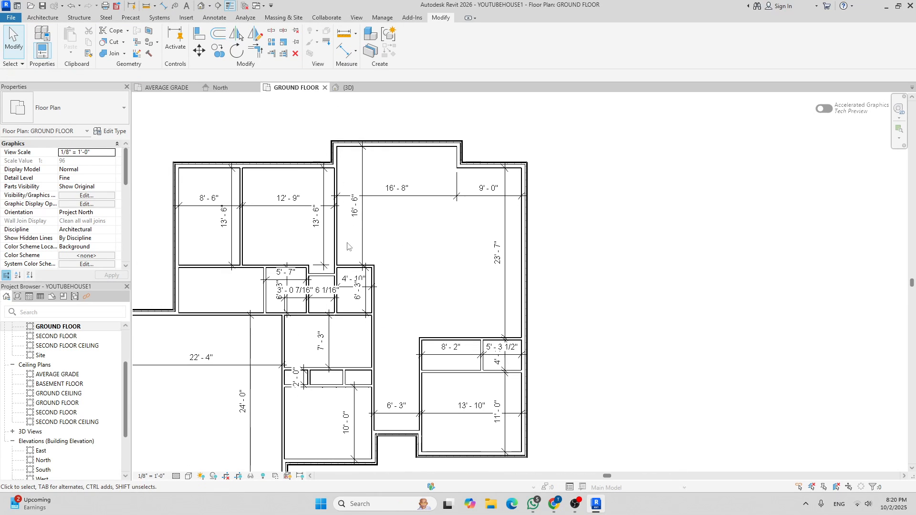
middle_click_drag(306, 272, 474, 240)
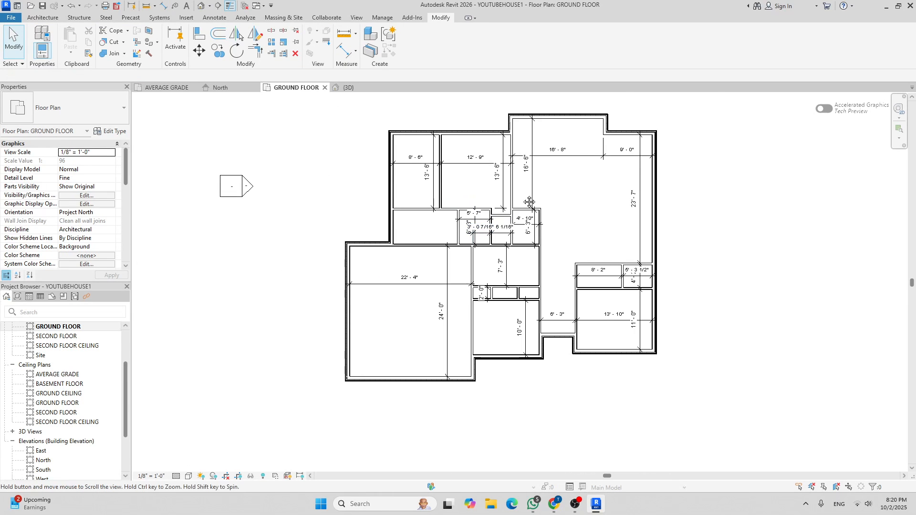
middle_click_drag(539, 199, 454, 235)
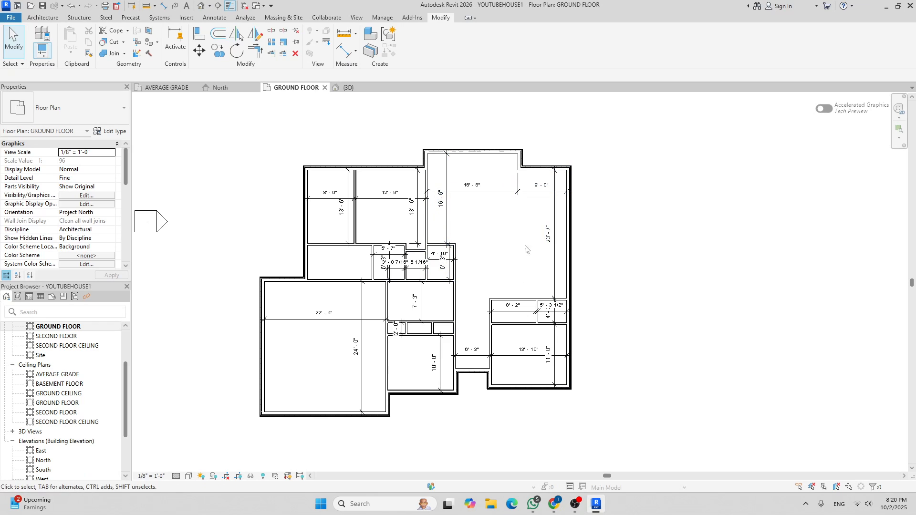
scroll(449, 272, "up", 5)
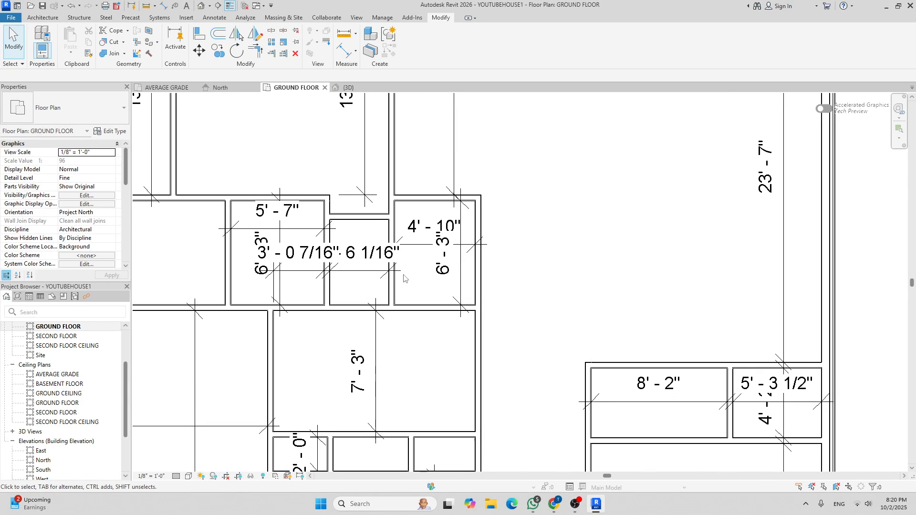
left_click(360, 219)
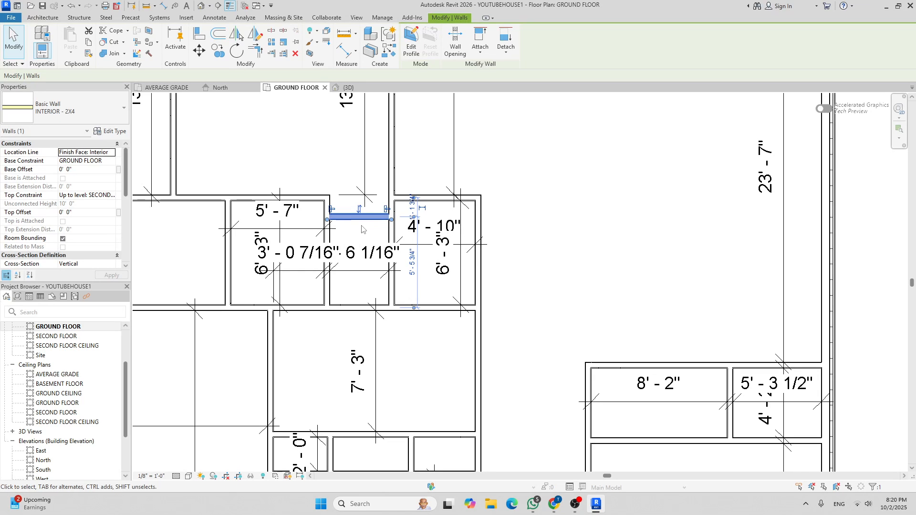
left_click_drag(362, 226, 363, 231)
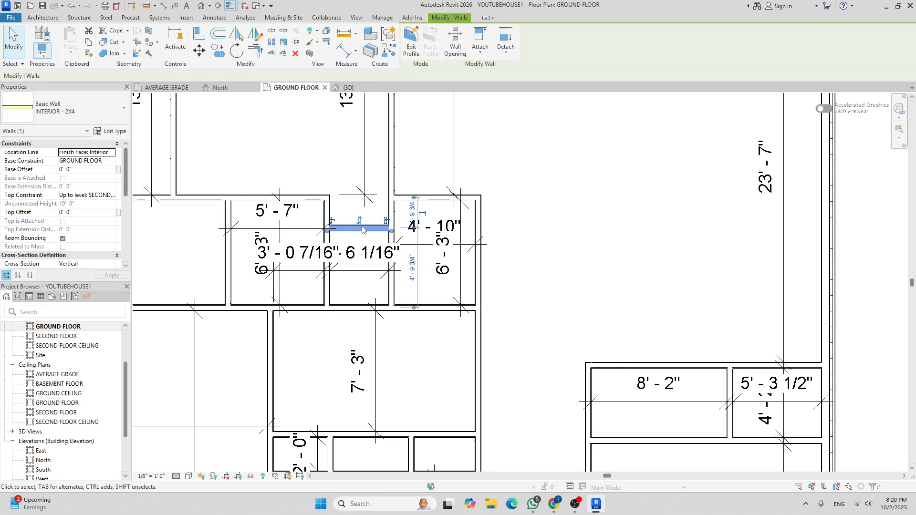
left_click(517, 229)
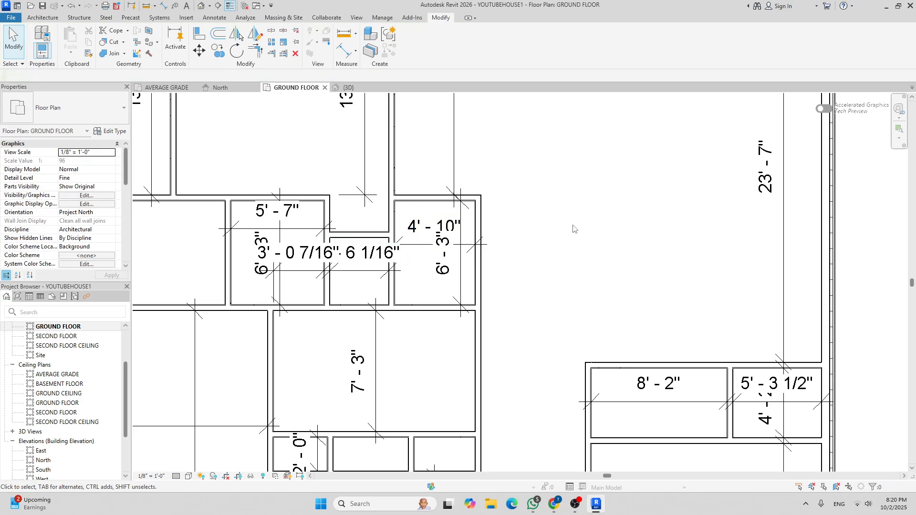
scroll(497, 258, "down", 2)
scroll(487, 236, "down", 3)
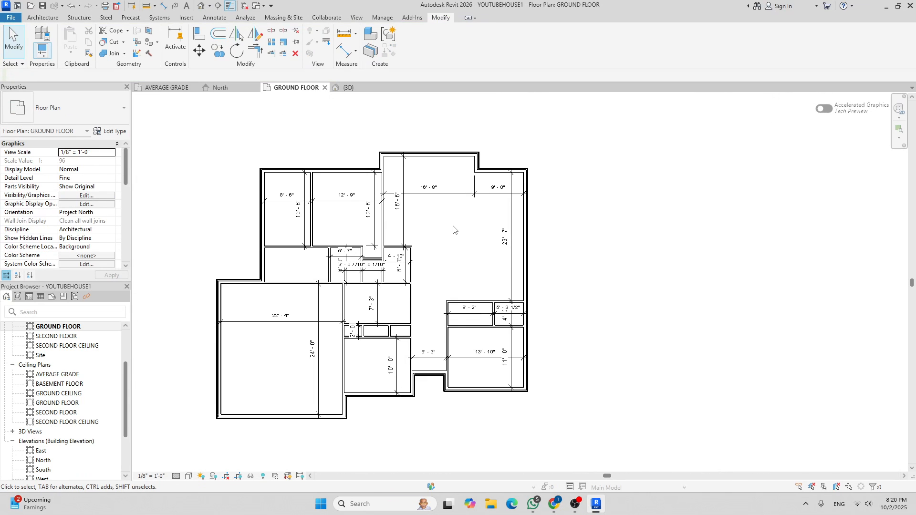
Examine the walls in the 3D view and the levels in the North elevation, and return to the GROUND FLOOR plan
left_click(358, 90)
middle_click_drag(375, 263, 476, 299, "shift")
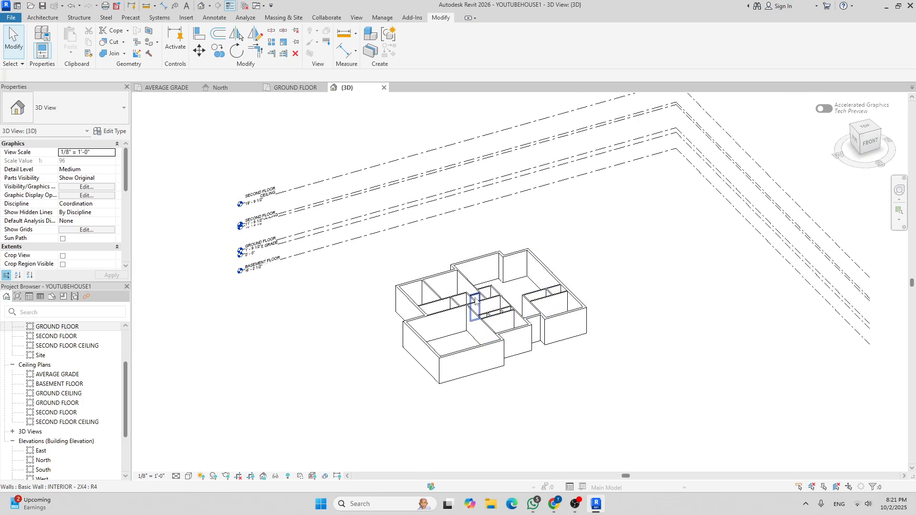
scroll(476, 300, "up", 3)
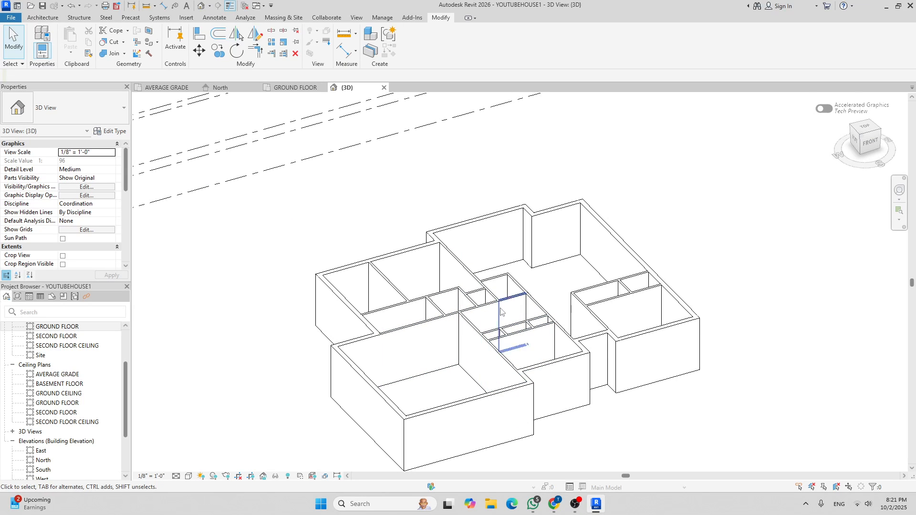
middle_click_drag(468, 312, 432, 307)
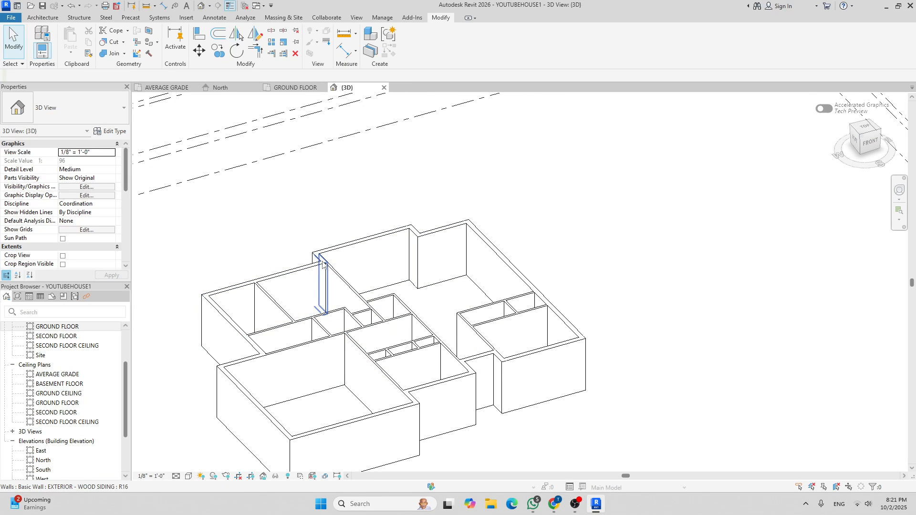
scroll(322, 265, "up", 3)
scroll(396, 268, "down", 6)
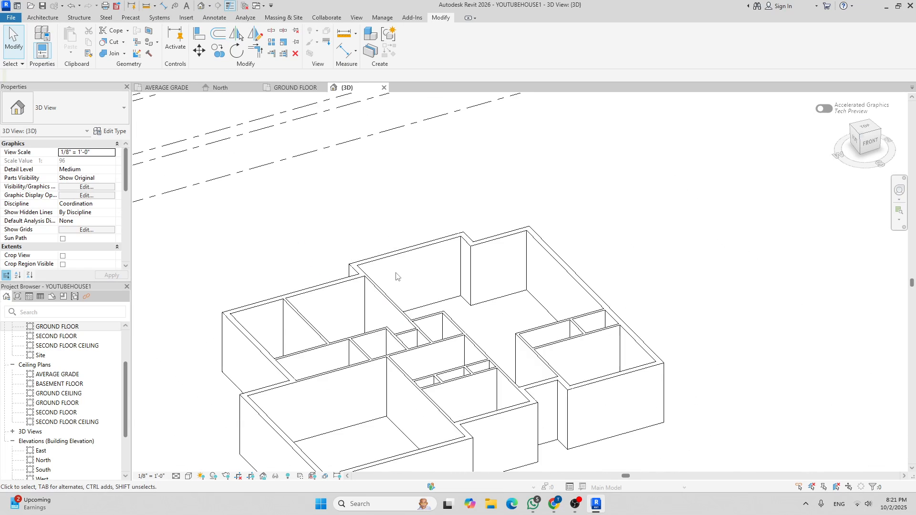
scroll(555, 318, "down", 2)
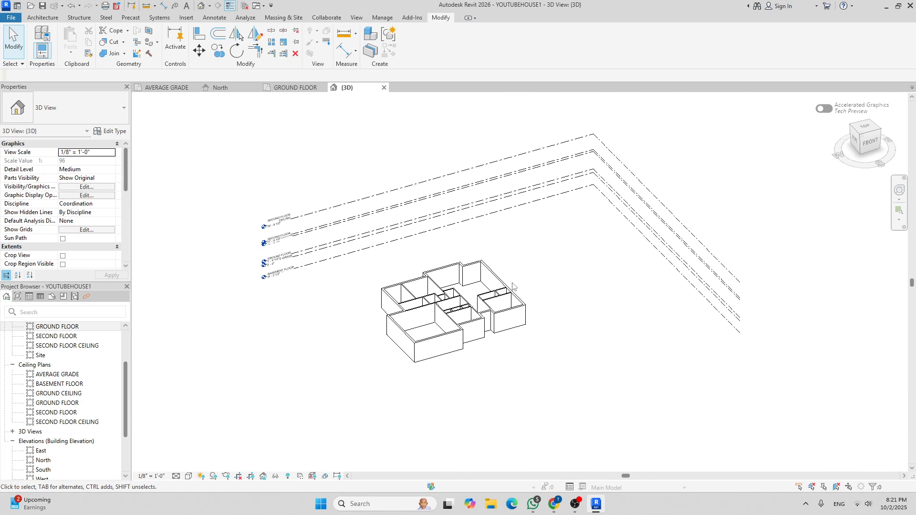
left_click(291, 90)
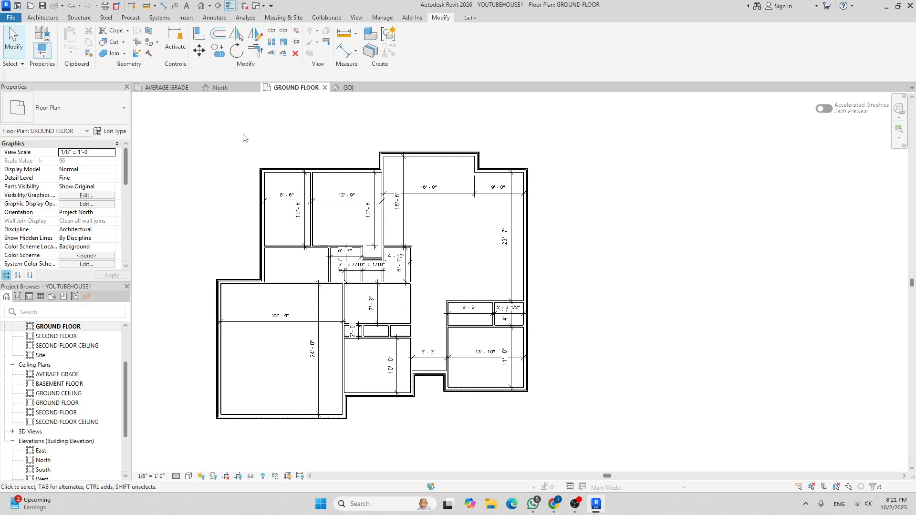
left_click(220, 87)
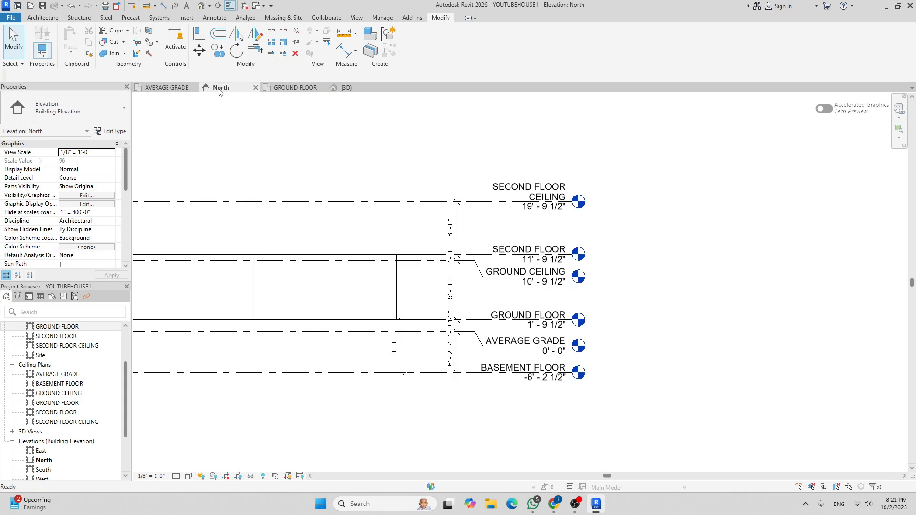
left_click(293, 88)
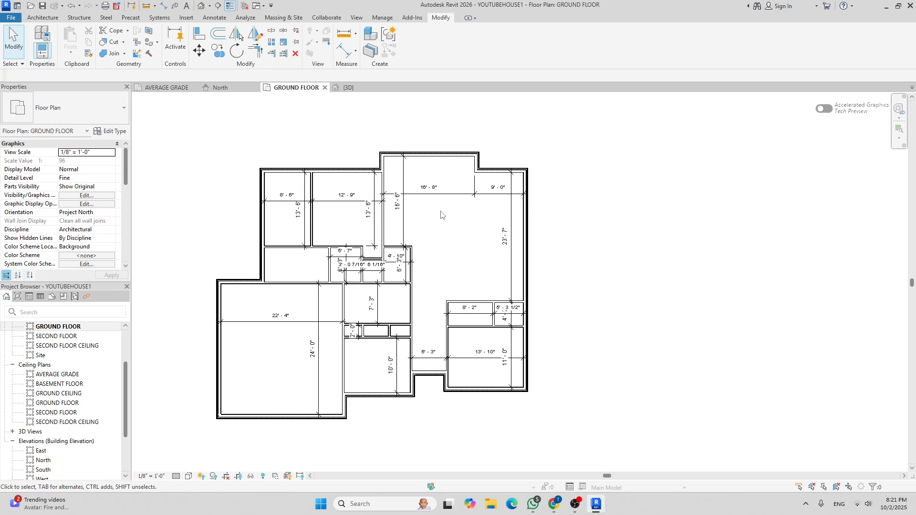